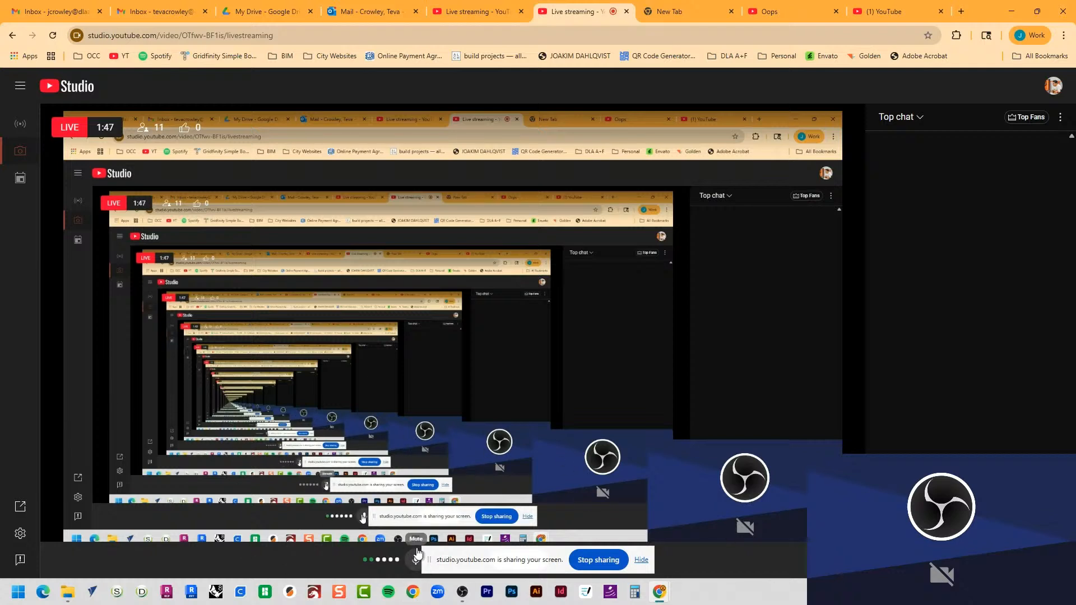
Step: Minimize the open windows, launch Rhino 8, and agree to keep using its license on this computer
{"action": "left_click", "coordinate": [1011, 12]}
{"action": "left_click", "coordinate": [1012, 7]}
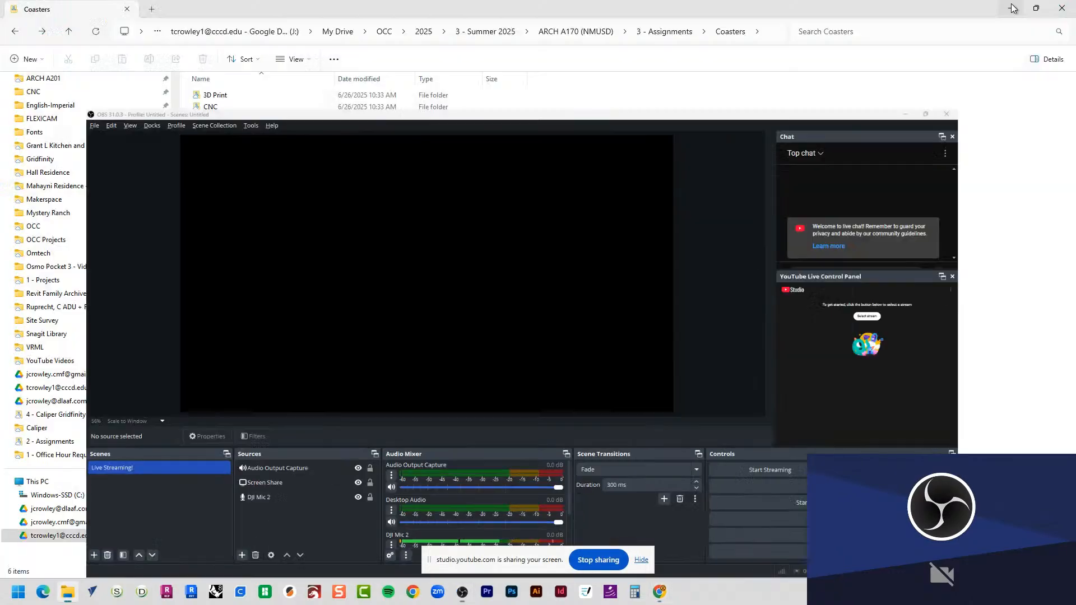
{"action": "left_click", "coordinate": [1011, 9]}
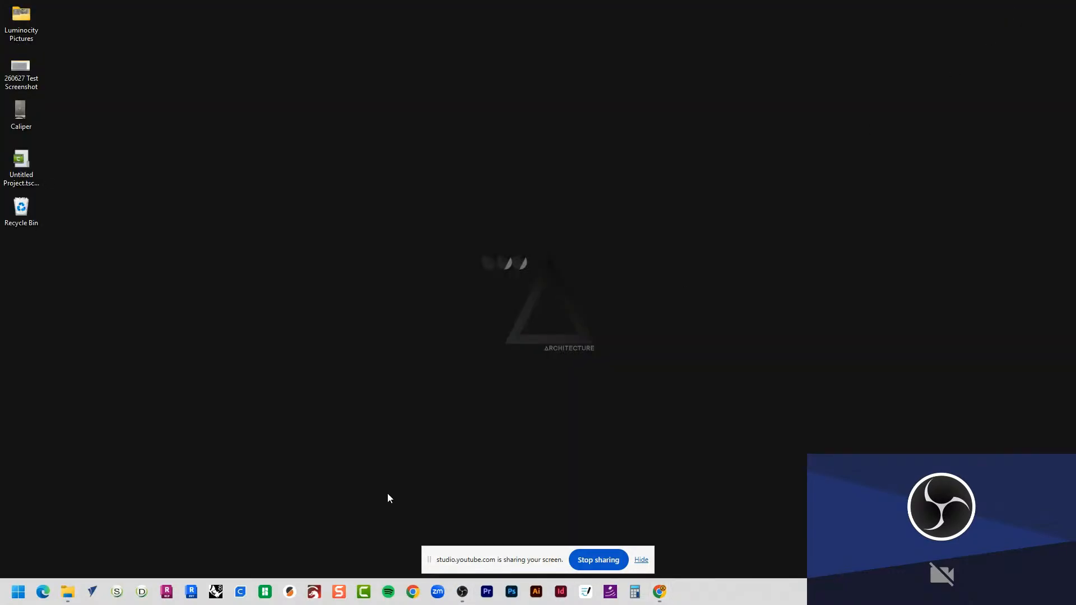
{"action": "left_click", "coordinate": [217, 595]}
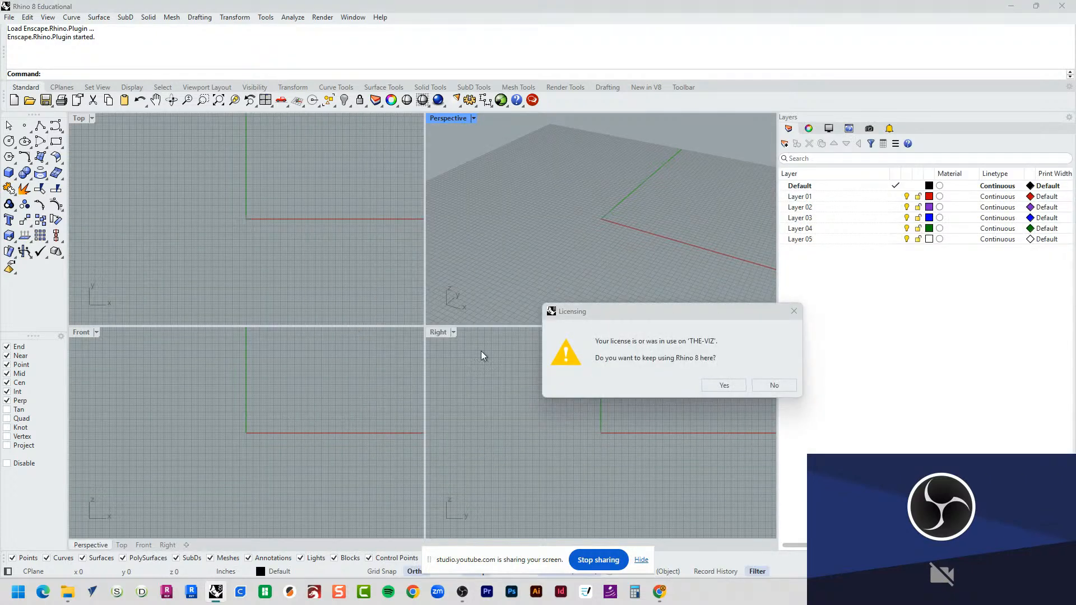
{"action": "left_click", "coordinate": [731, 388]}
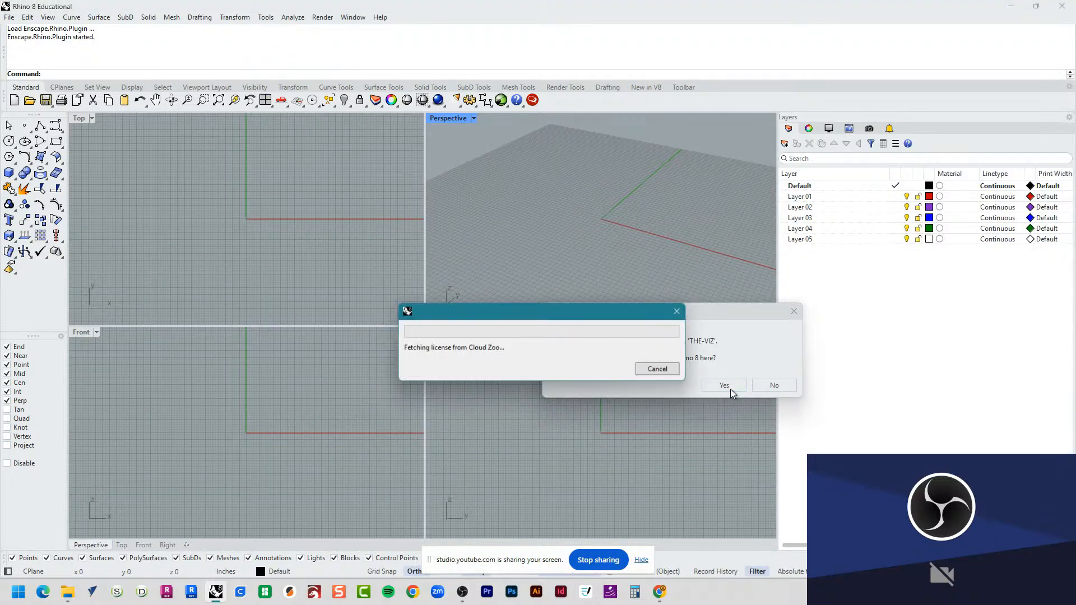
{"action": "left_click", "coordinate": [303, 227]}
{"action": "left_click", "coordinate": [307, 337]}
{"action": "left_click", "coordinate": [552, 406]}
{"action": "left_click", "coordinate": [494, 241]}
{"action": "left_click", "coordinate": [235, 226]}
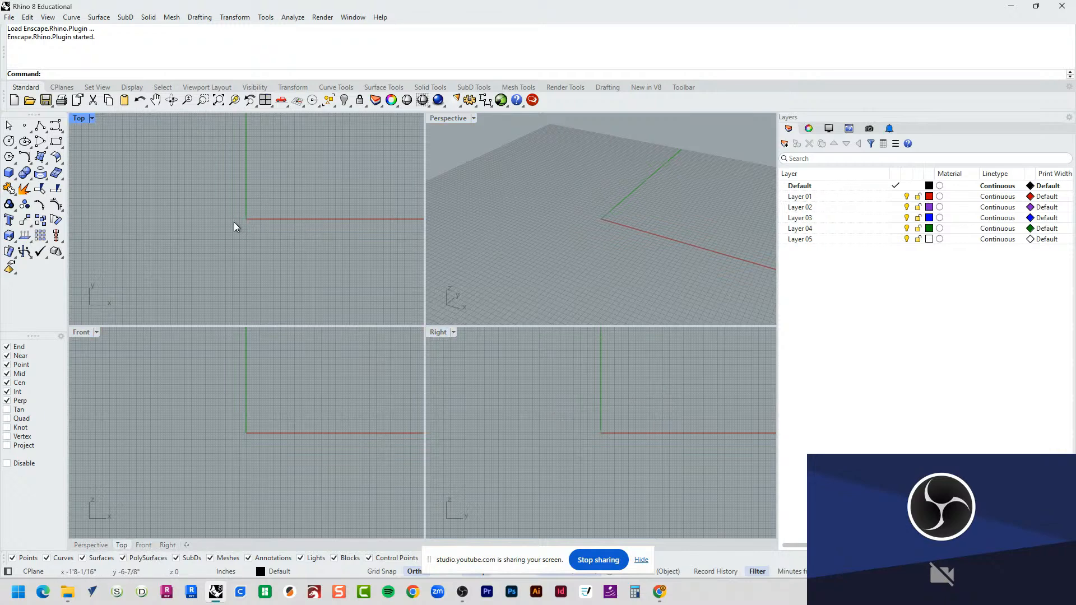
Step: Open the model 250626 A3 Coaster - TJC from ARCH A170 (NMUSD) > 3 - Assignments > Coasters
{"action": "left_click", "coordinate": [29, 99]}
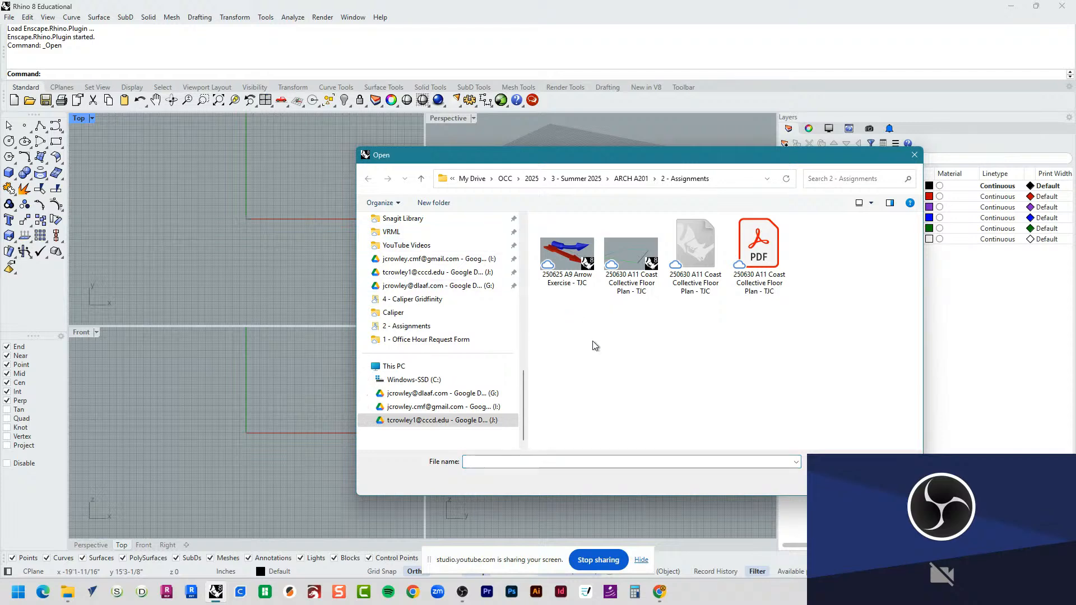
{"action": "scroll", "coordinate": [451, 367], "scroll_direction": "up", "scroll_amount": 3}
{"action": "scroll", "coordinate": [451, 368], "scroll_direction": "up", "scroll_amount": 5}
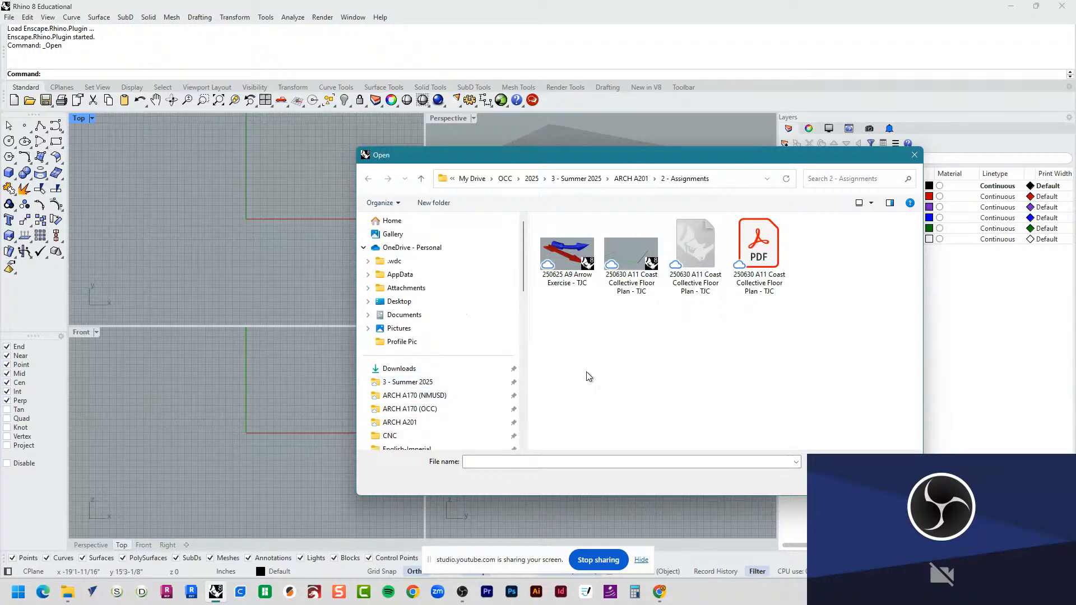
{"action": "left_click", "coordinate": [580, 179]}
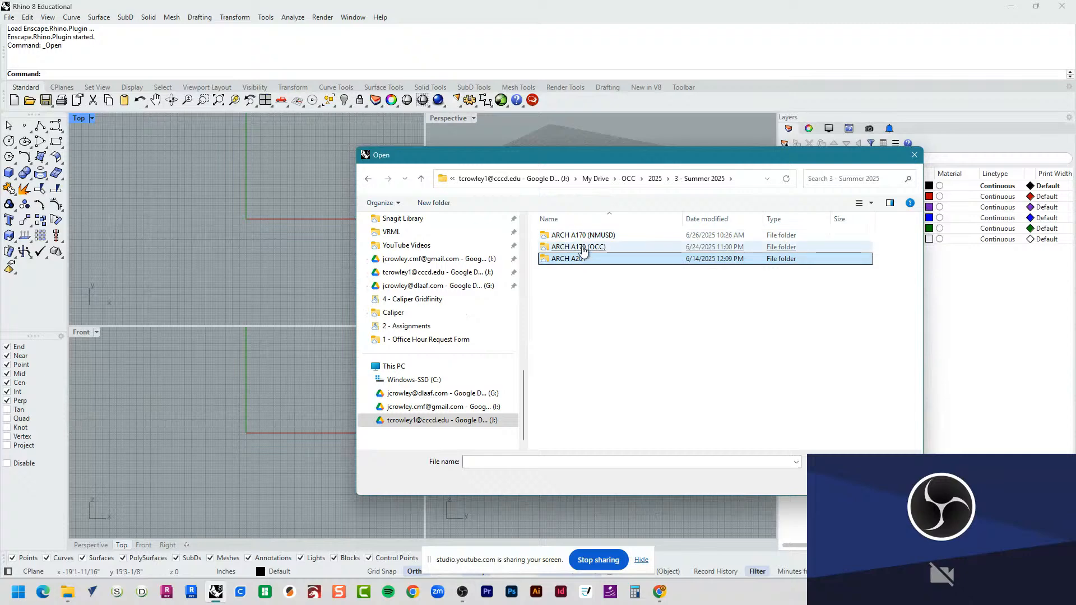
{"action": "double_click", "coordinate": [583, 235]}
{"action": "double_click", "coordinate": [586, 271]}
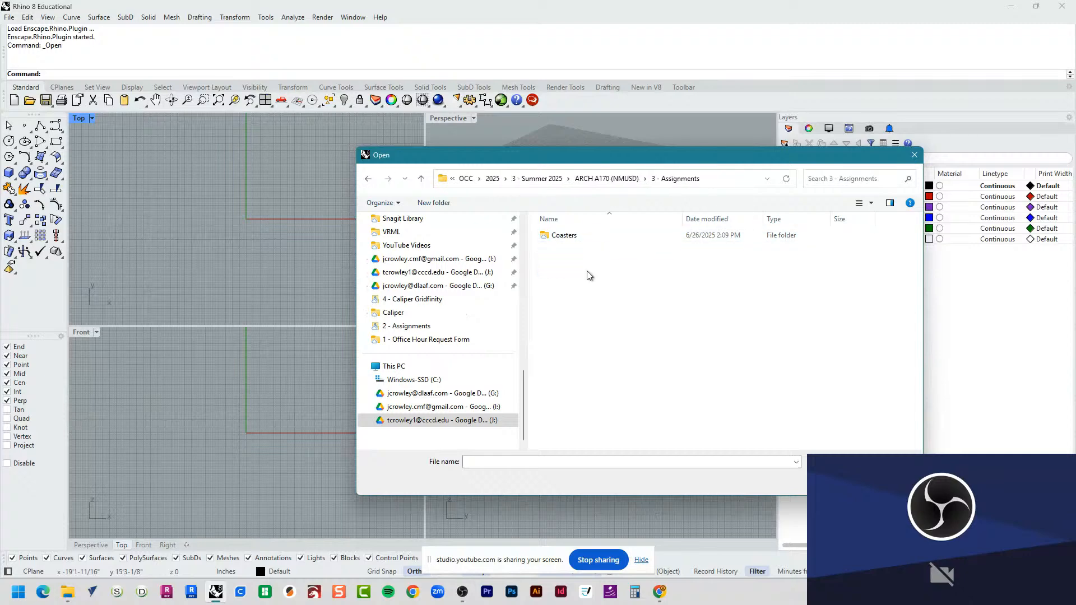
{"action": "double_click", "coordinate": [583, 236]}
{"action": "double_click", "coordinate": [590, 270]}
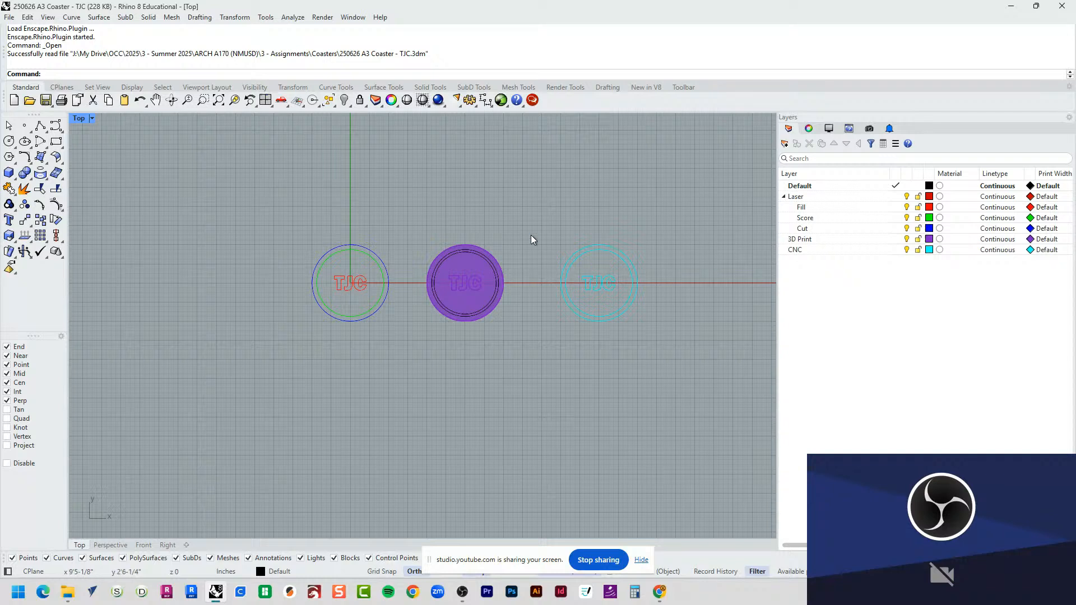
Step: Maximize the Perspective viewport and tilt it to show the three coaster versions at a lower angle
{"action": "double_click", "coordinate": [78, 118]}
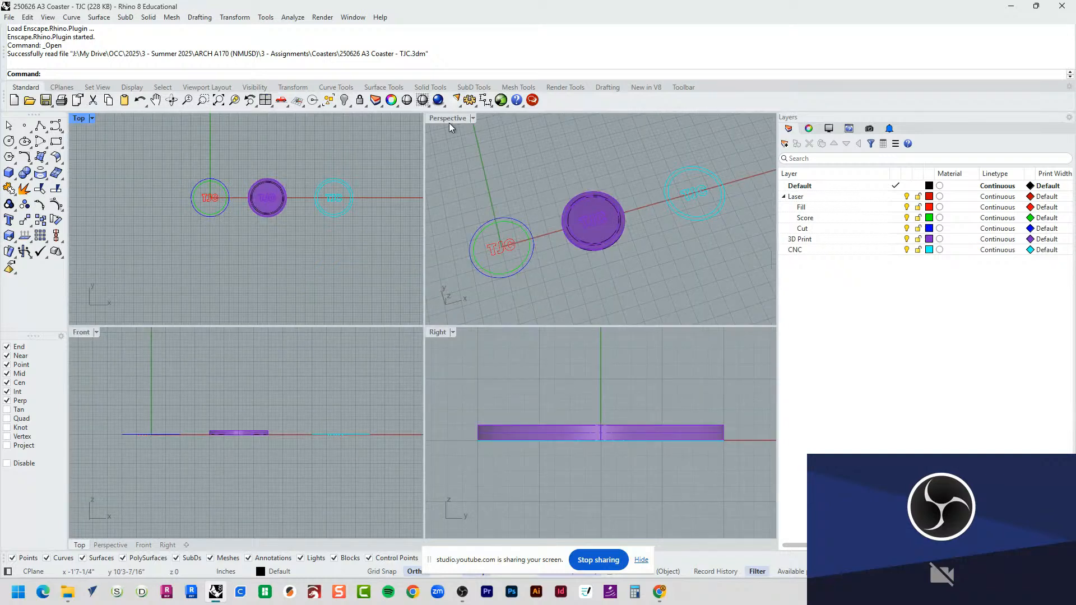
{"action": "double_click", "coordinate": [448, 118]}
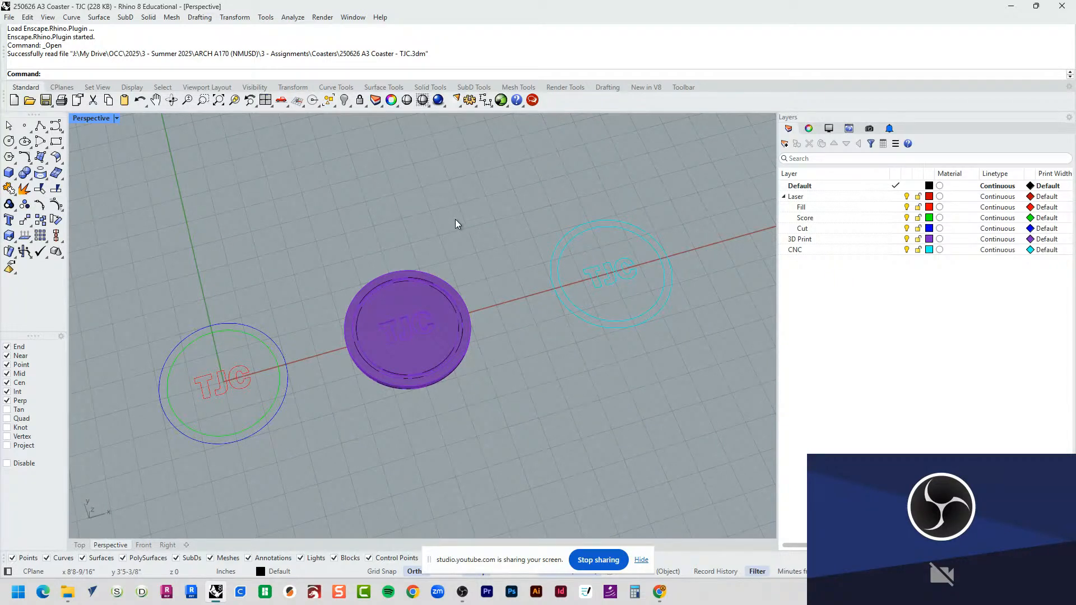
{"action": "right_click_drag", "start_coordinate": [483, 342], "coordinate": [433, 384]}
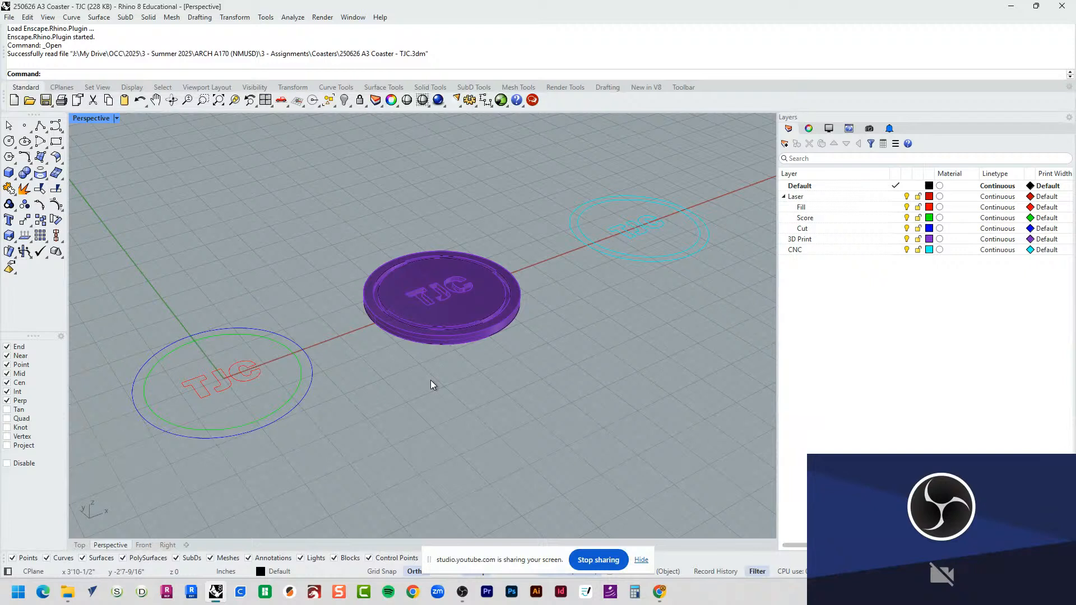
{"action": "left_click_drag", "start_coordinate": [568, 161], "coordinate": [748, 324]}
{"action": "left_click", "coordinate": [747, 322]}
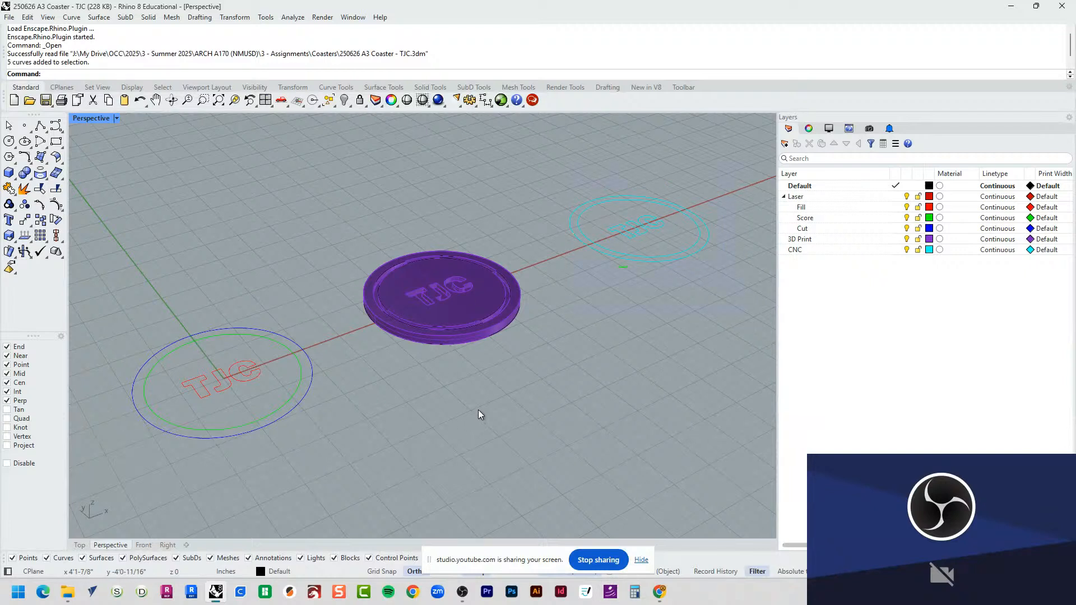
Step: Select the purple 3D-print coaster solid and start exporting only the selected object
{"action": "left_click", "coordinate": [414, 313]}
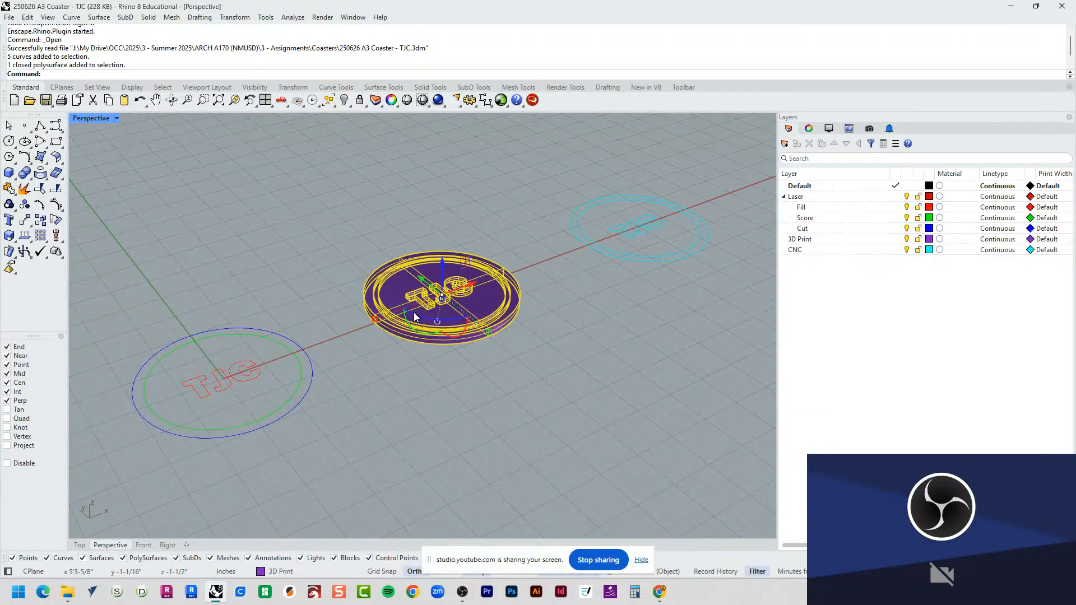
{"action": "type", "text": "Export"}
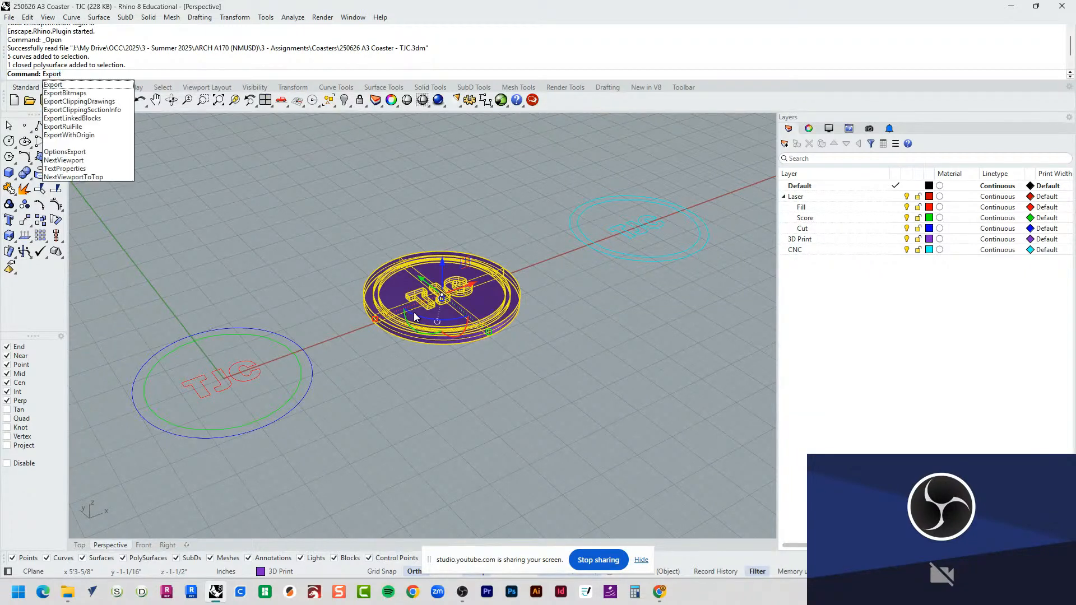
{"action": "left_click", "coordinate": [11, 19]}
{"action": "left_click", "coordinate": [10, 17]}
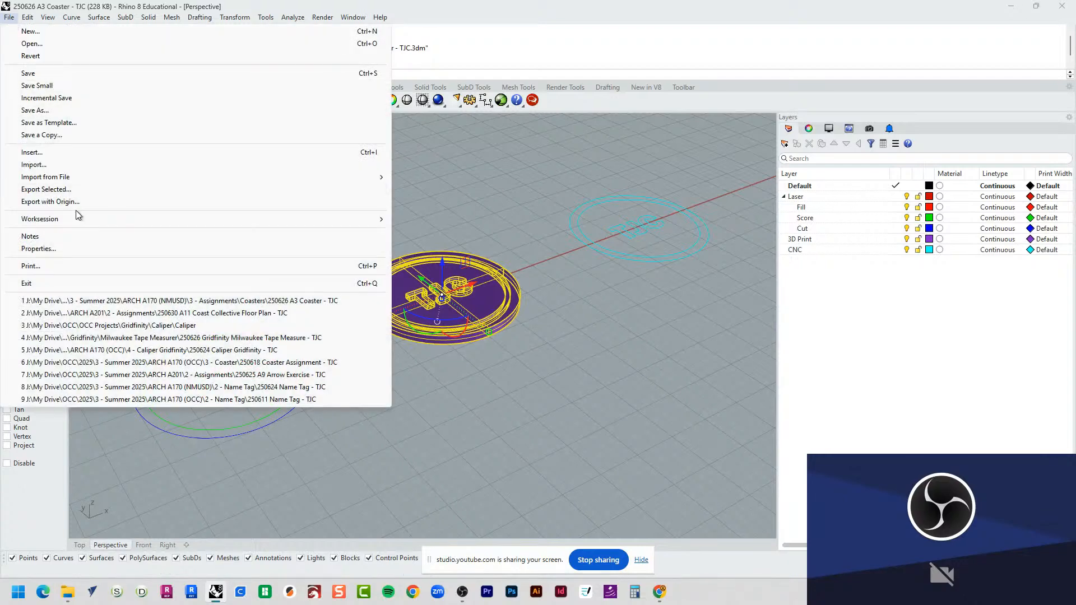
{"action": "left_click", "coordinate": [77, 192]}
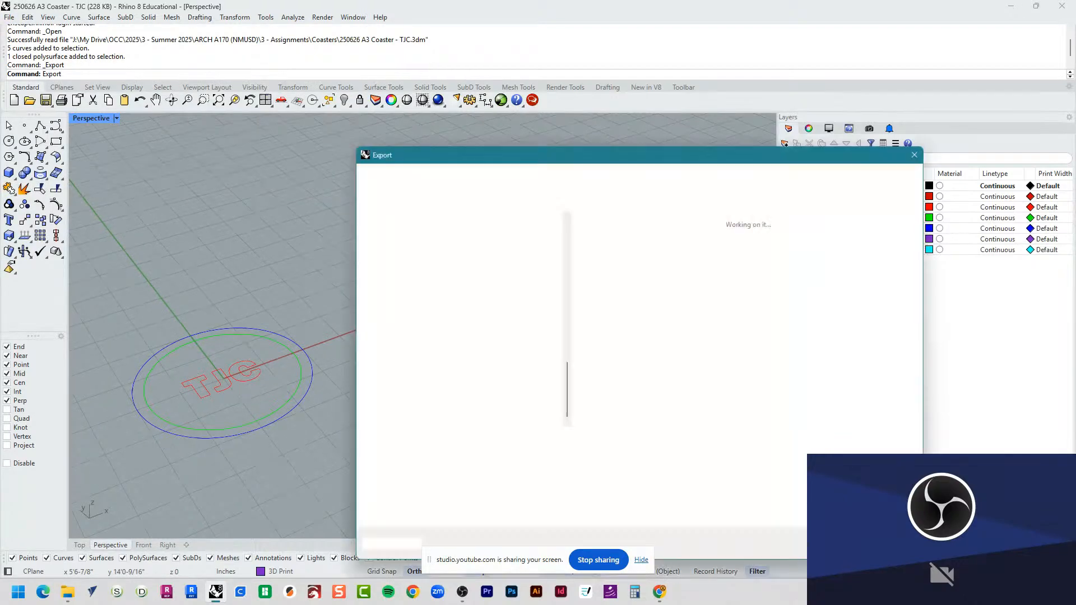
{"action": "left_click_drag", "start_coordinate": [687, 160], "coordinate": [572, 68]}
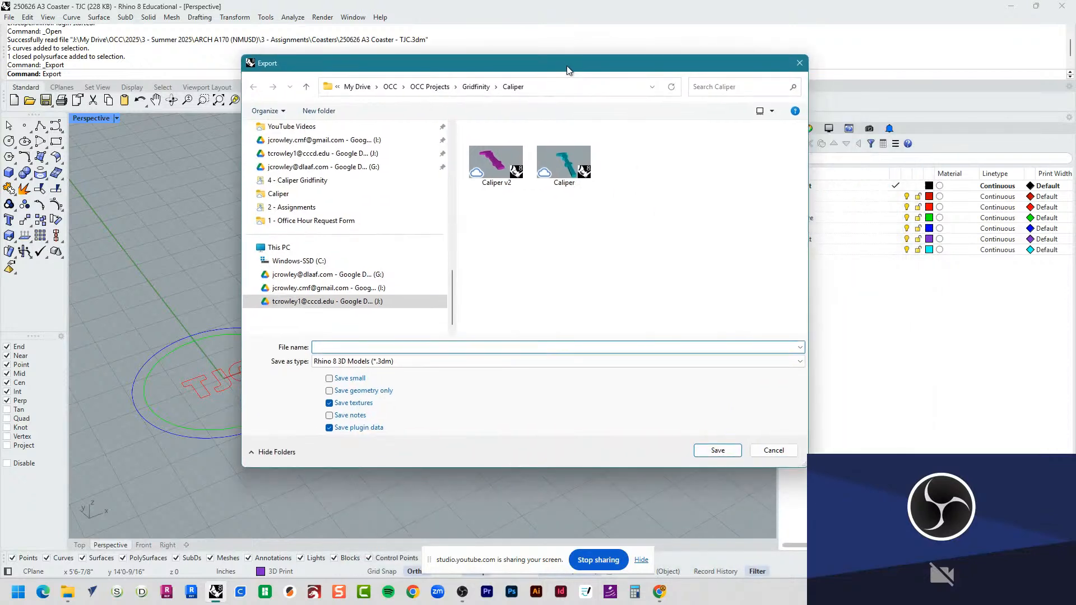
Step: Set the export destination to the 3D Print folder inside ARCH A170 (NMUSD) > 3 - Assignments > Coasters
{"action": "left_click", "coordinate": [430, 87]}
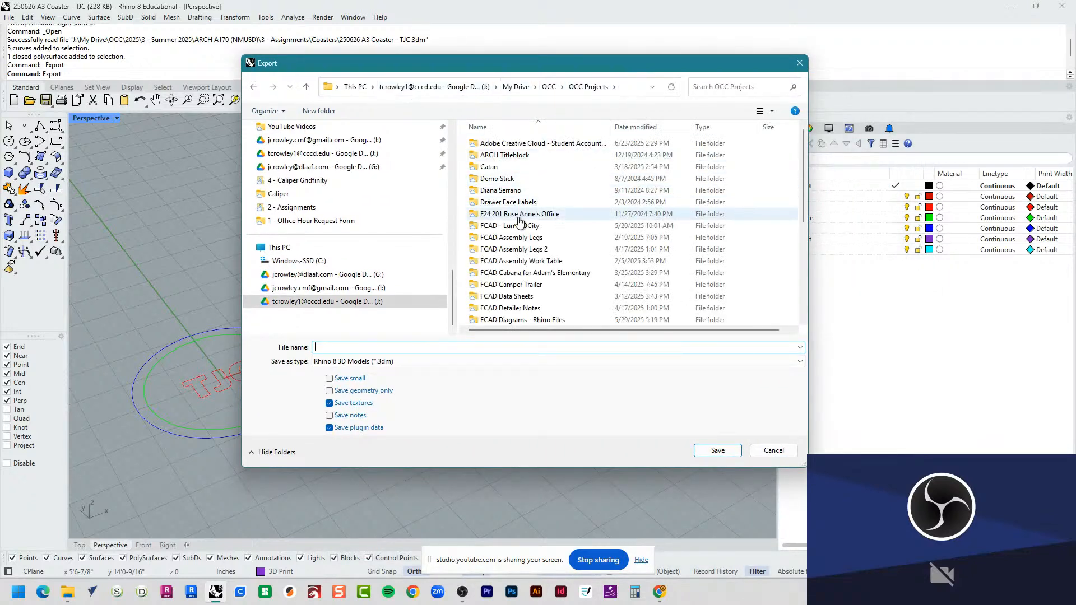
{"action": "scroll", "coordinate": [382, 217], "scroll_direction": "up", "scroll_amount": 5}
{"action": "left_click", "coordinate": [362, 180]}
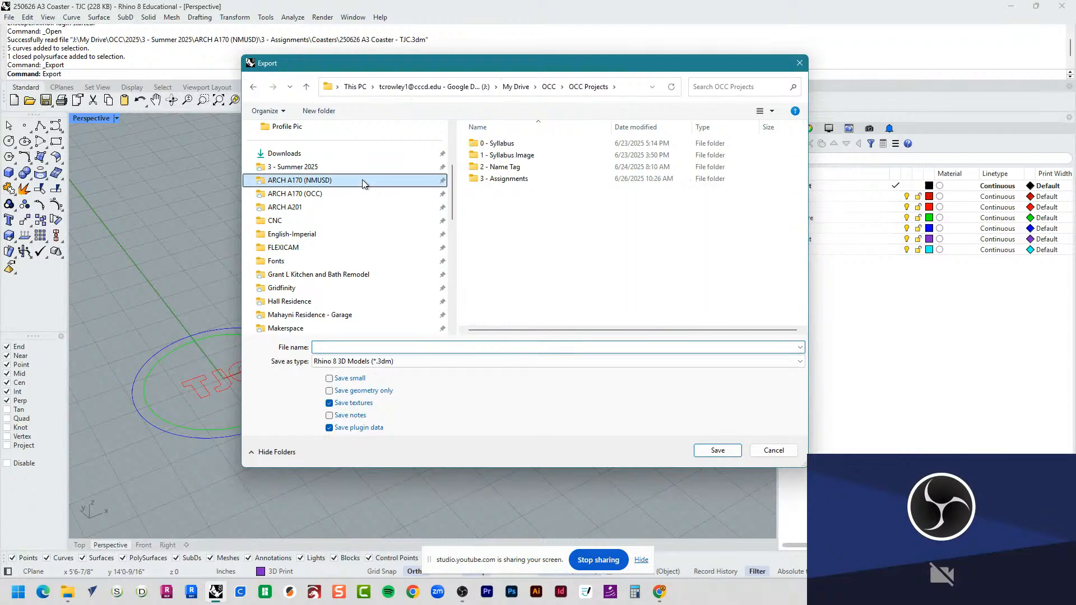
{"action": "double_click", "coordinate": [518, 179]}
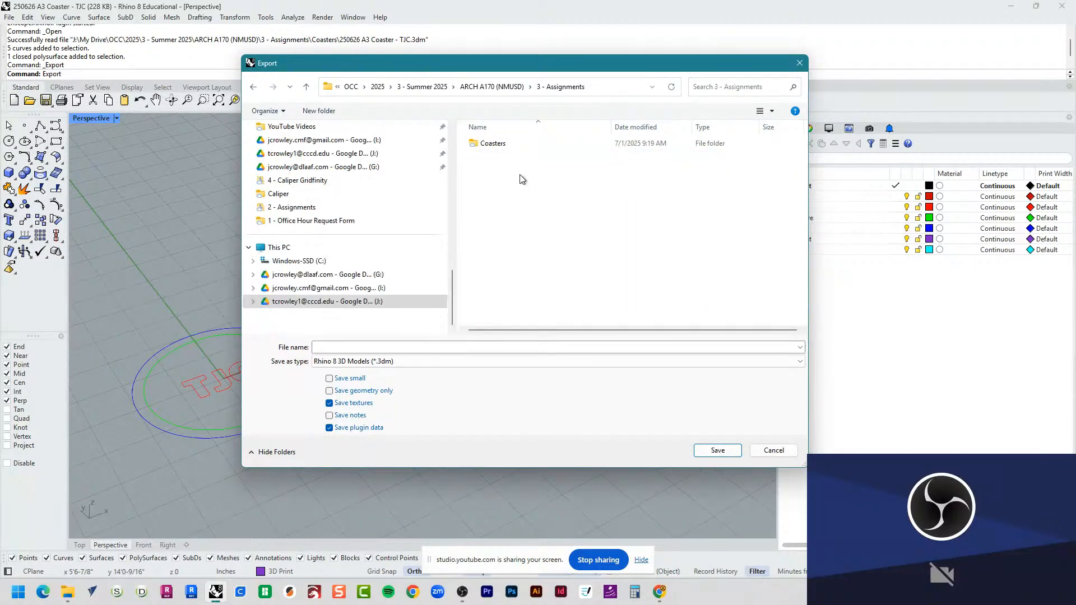
{"action": "double_click", "coordinate": [511, 145]}
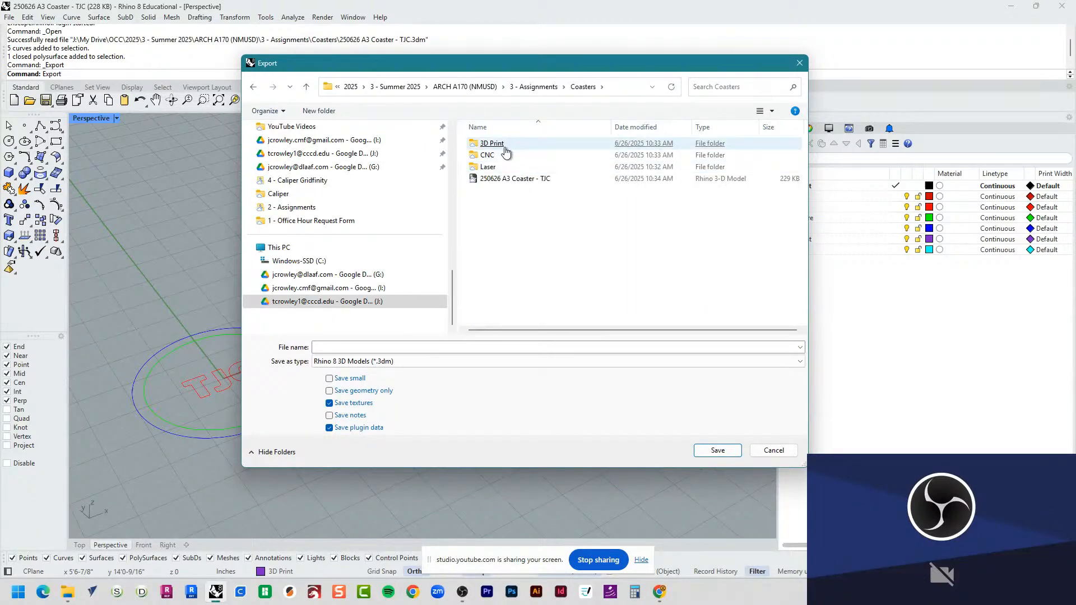
{"action": "left_click", "coordinate": [503, 146]}
{"action": "double_click", "coordinate": [503, 145]}
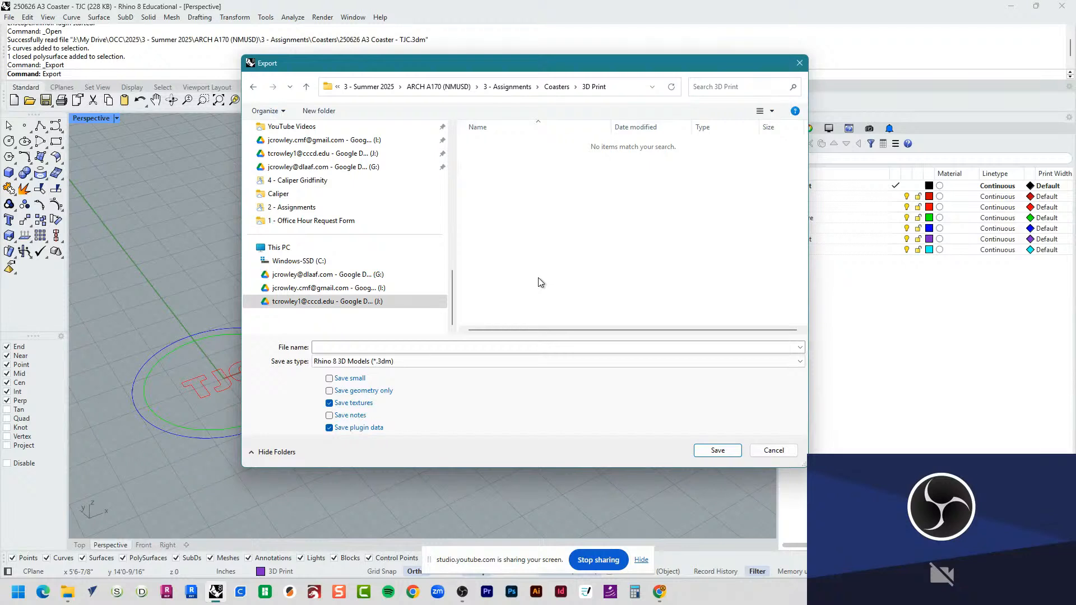
Step: Name the export file "250701 Coaster - TJC"
{"action": "left_click", "coordinate": [503, 351]}
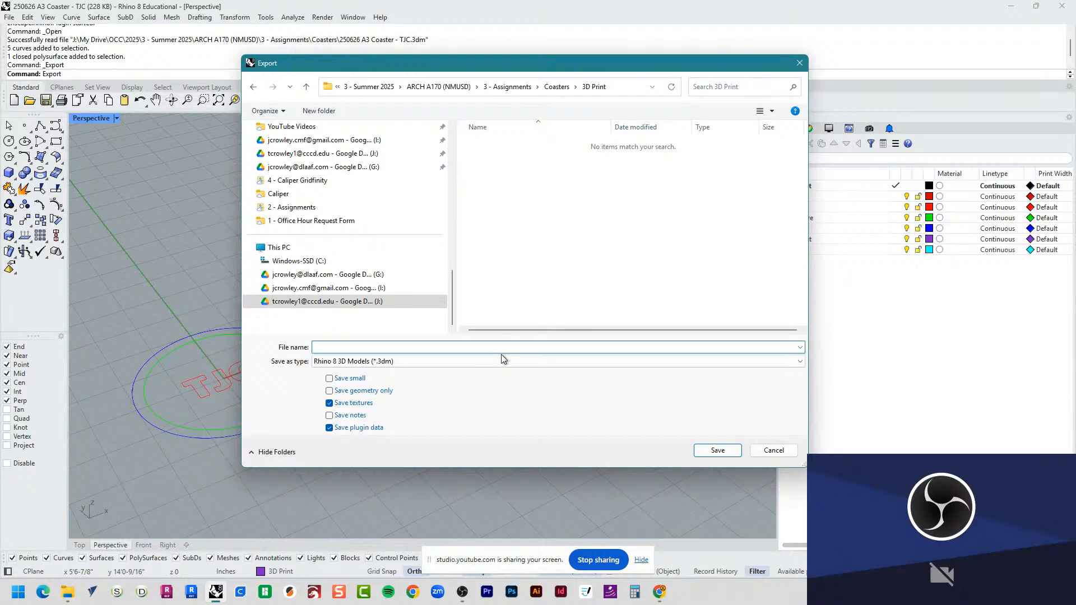
{"action": "type", "text": "25"}
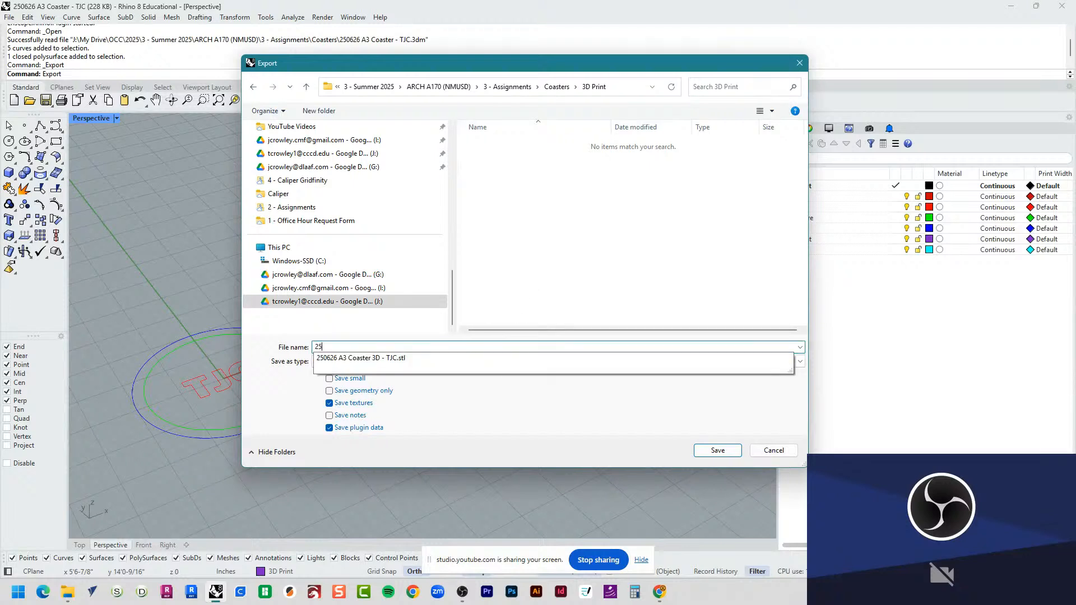
{"action": "type", "text": "0701"}
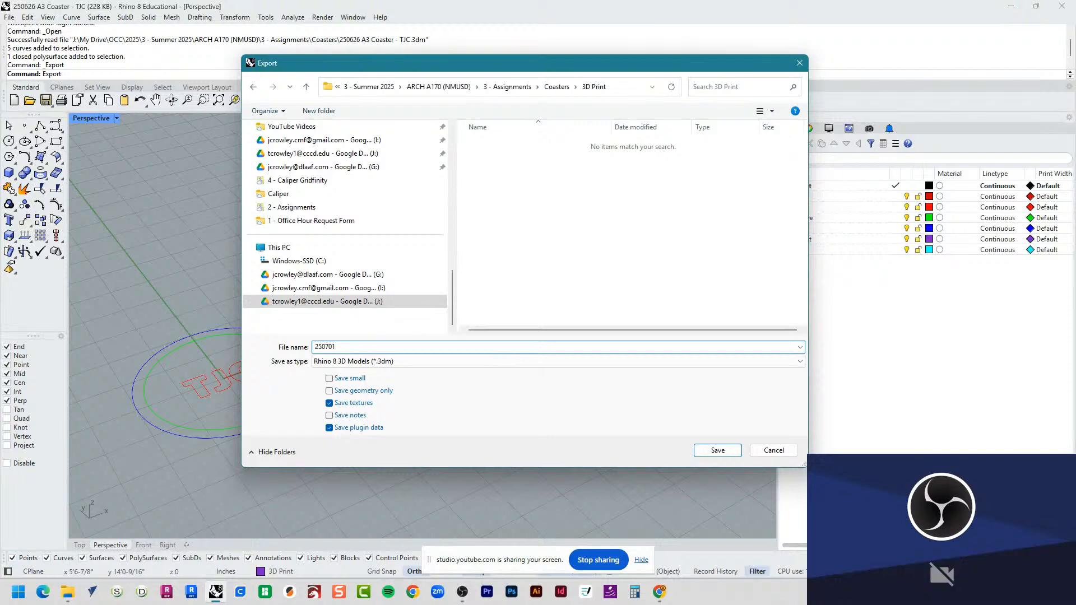
{"action": "type", "text": " Coaster - TJC"}
{"action": "key", "text": "Tab"}
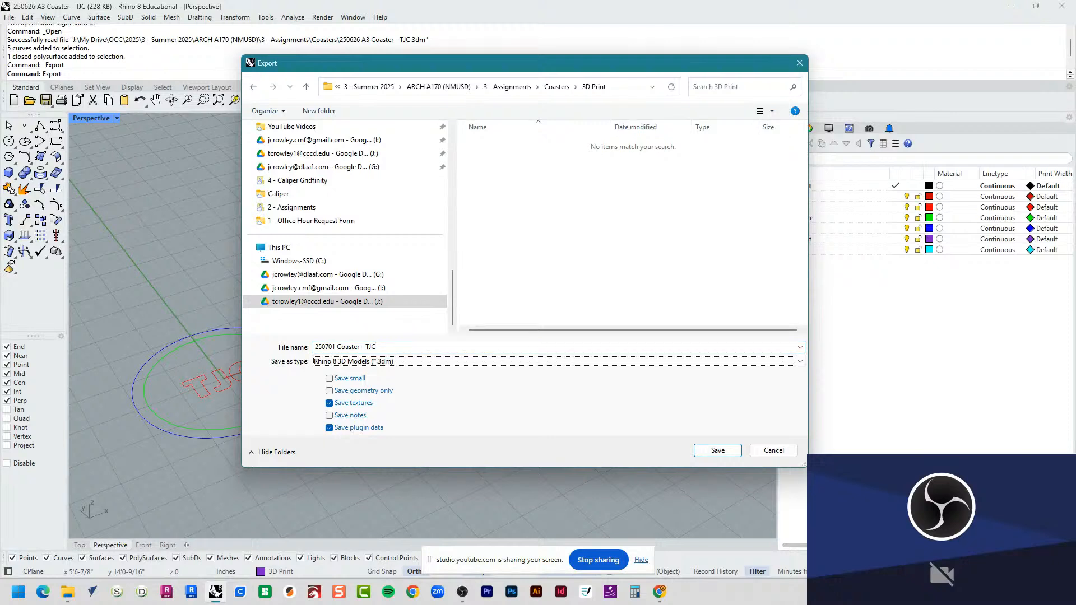
Step: Set the export file type to STL (Stereolithography) (*.stl)
{"action": "left_click", "coordinate": [525, 361]}
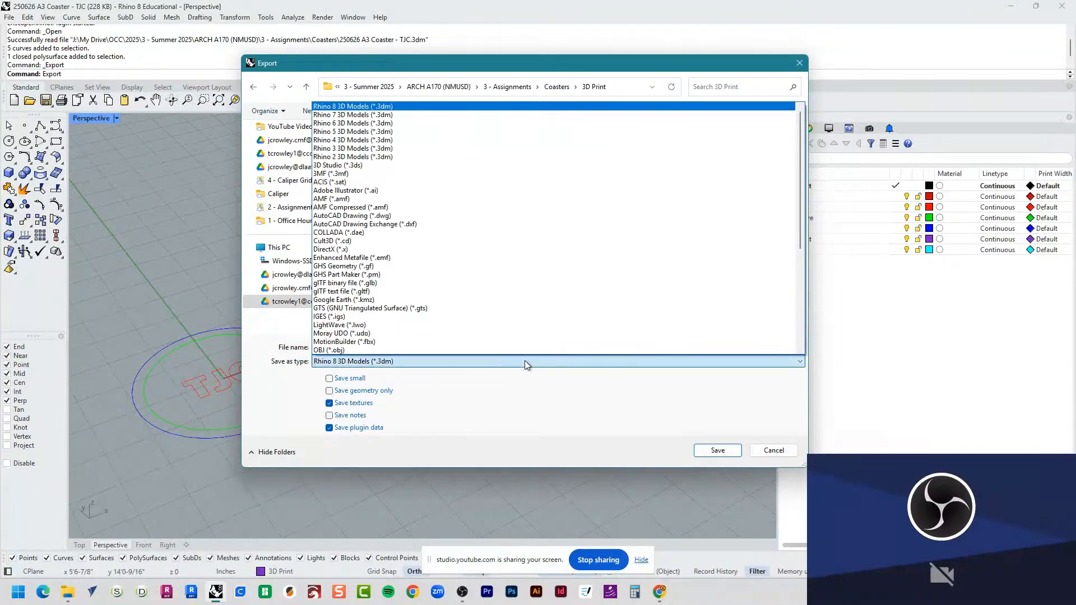
{"action": "scroll", "coordinate": [550, 324], "scroll_direction": "down", "scroll_amount": 5}
{"action": "scroll", "coordinate": [546, 321], "scroll_direction": "down", "scroll_amount": 1}
{"action": "left_click", "coordinate": [542, 308]}
{"action": "left_click", "coordinate": [544, 350]}
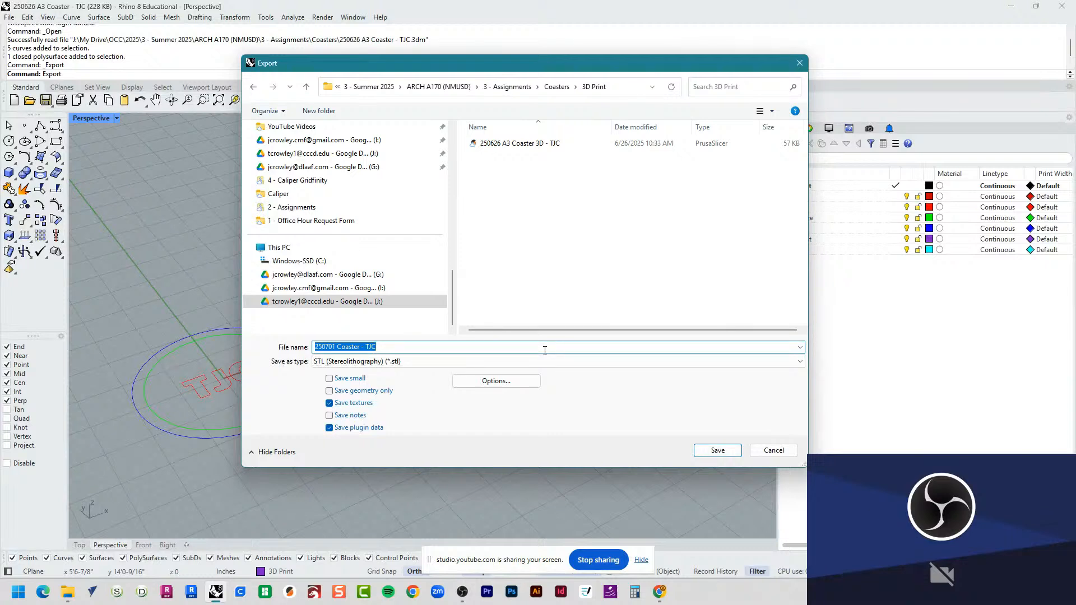
{"action": "left_click", "coordinate": [547, 346]}
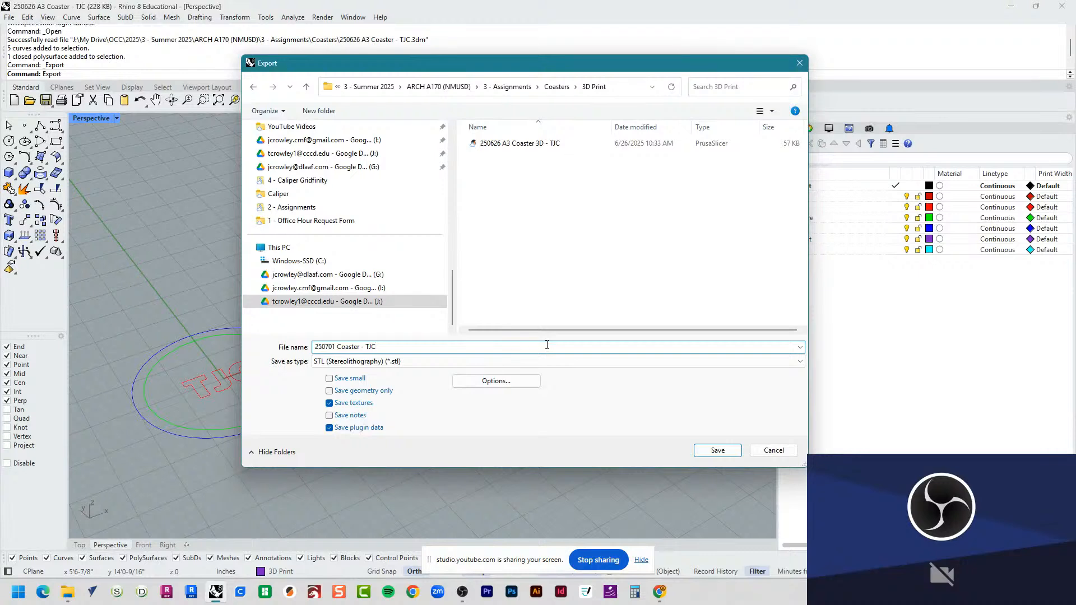
{"action": "left_click", "coordinate": [576, 247]}
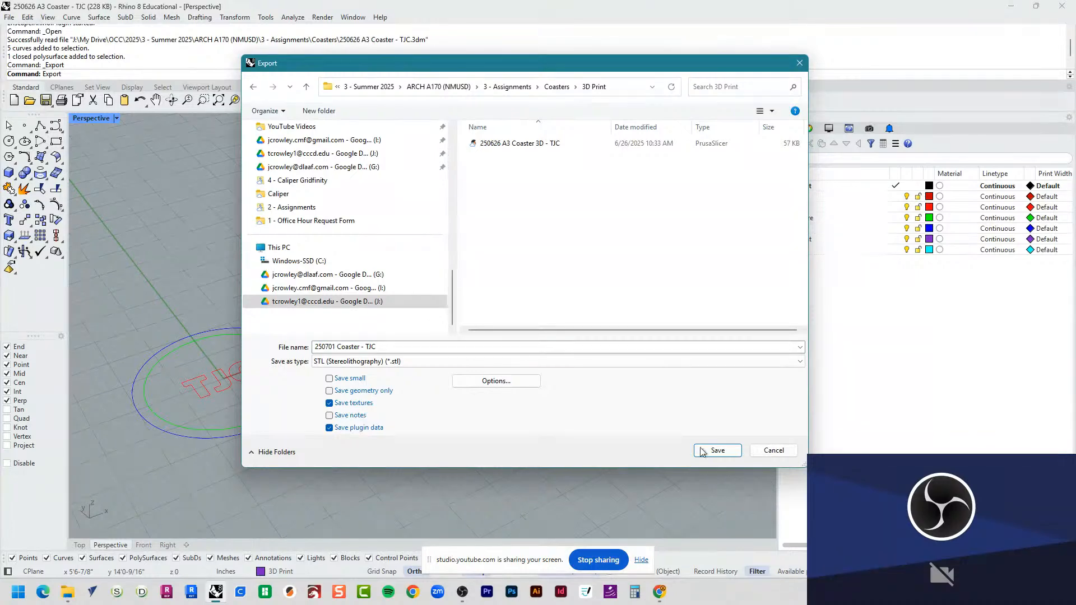
Step: Save the STL export as Binary with open objects included
{"action": "left_click", "coordinate": [717, 450]}
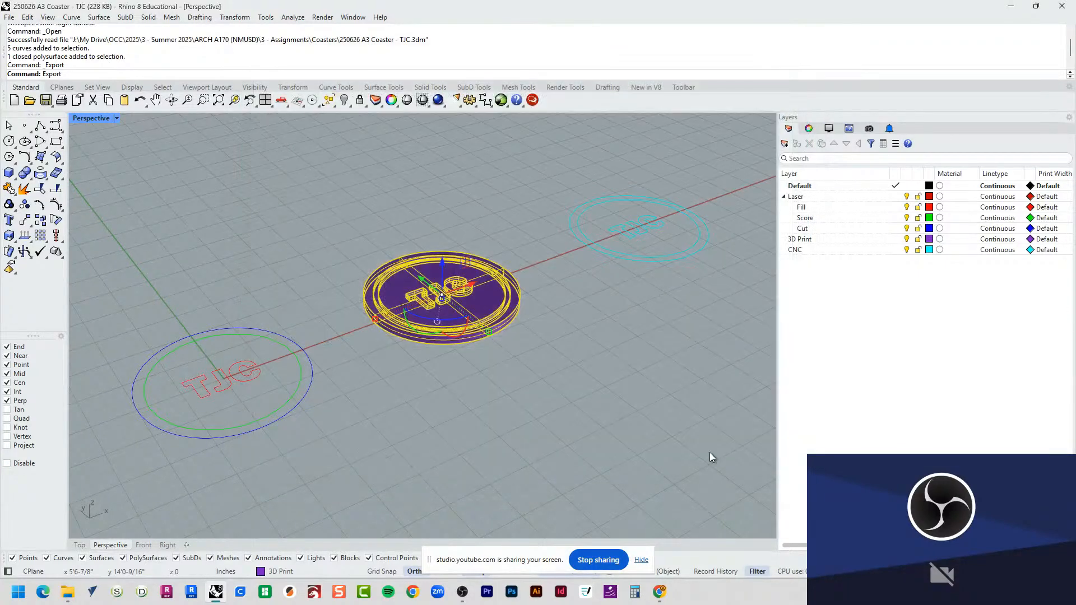
{"action": "left_click", "coordinate": [458, 229]}
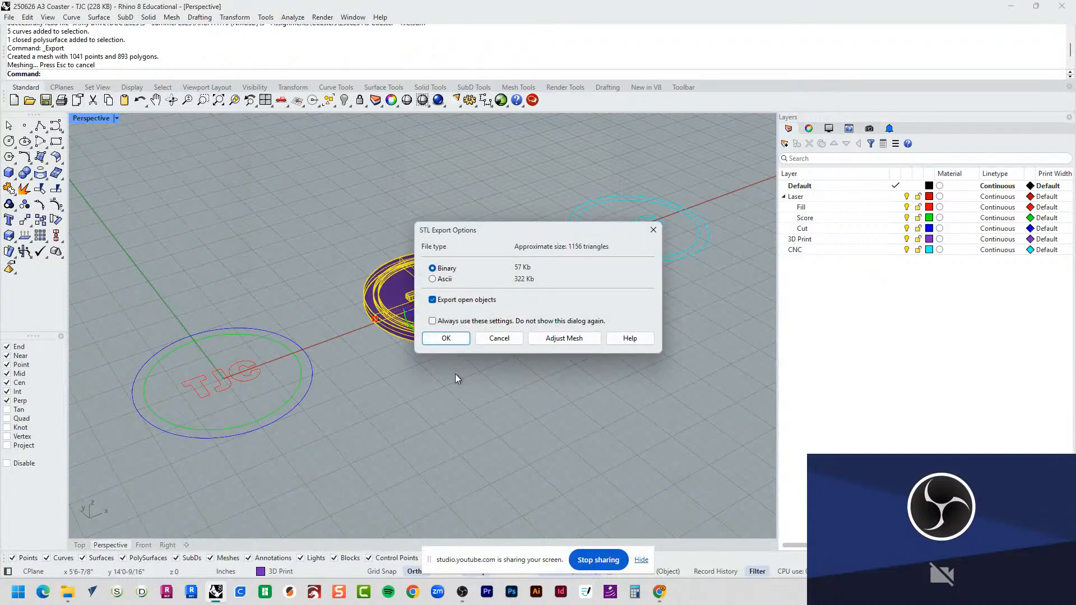
{"action": "left_click", "coordinate": [446, 339]}
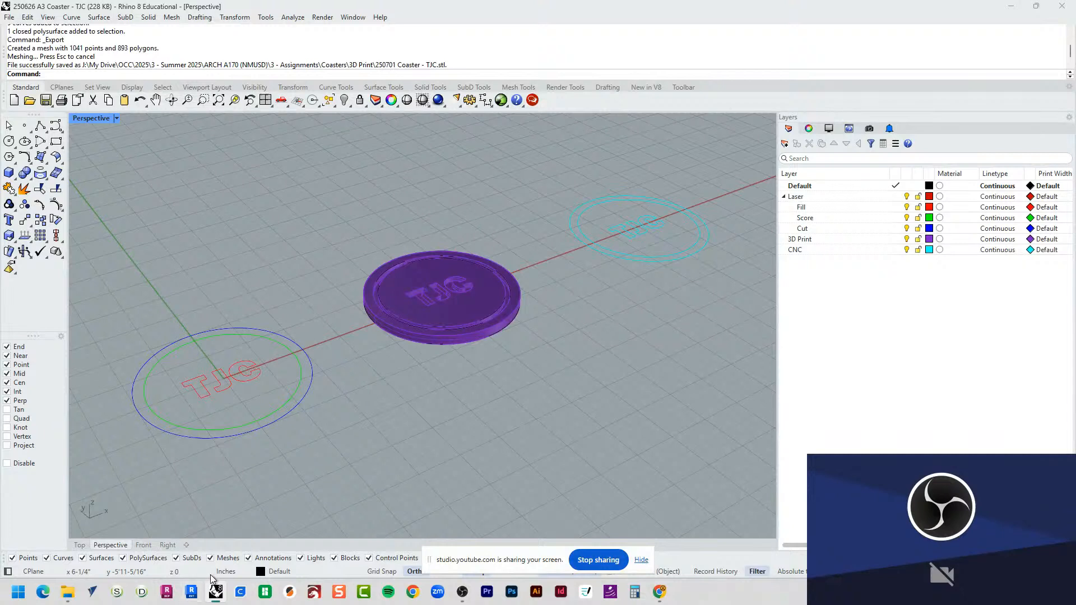
Step: Switch to UltiMaker Cura and view the empty Ultimaker 3 build plate
{"action": "left_click", "coordinate": [240, 591]}
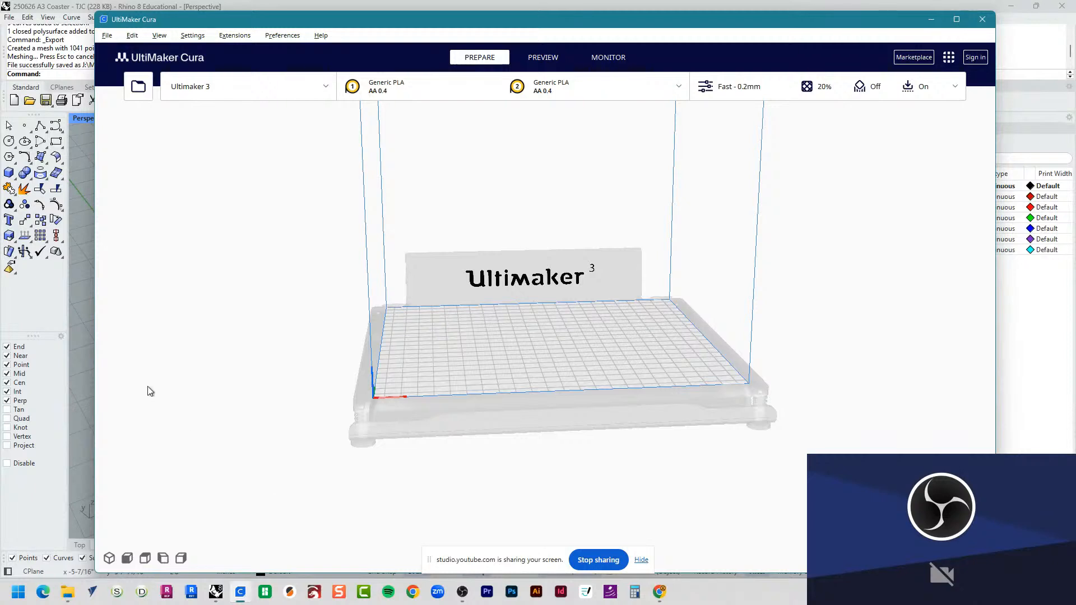
{"action": "scroll", "coordinate": [484, 378], "scroll_direction": "down", "scroll_amount": 5}
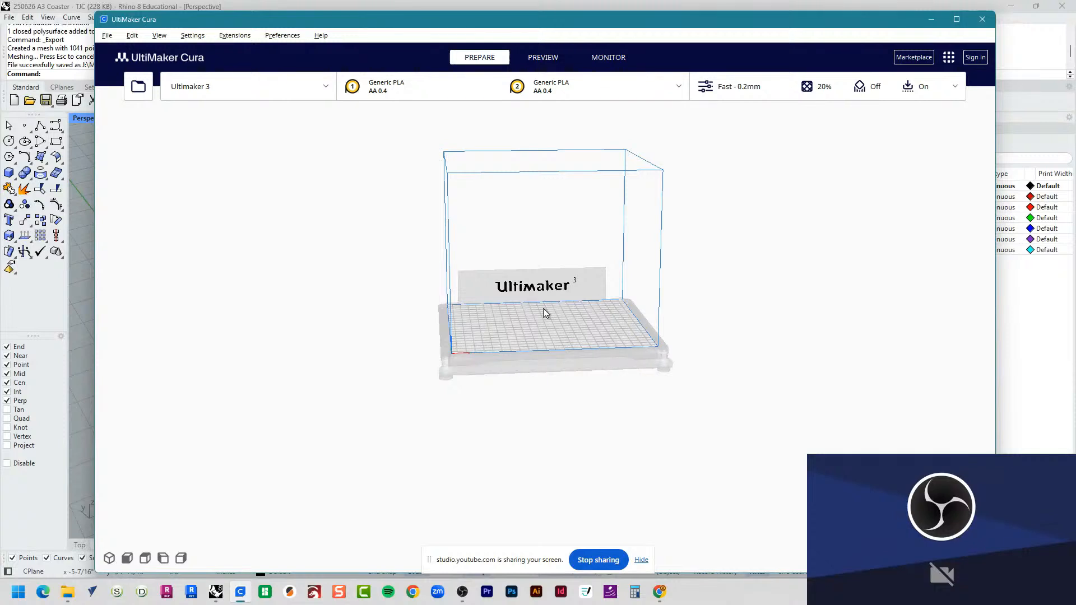
{"action": "scroll", "coordinate": [543, 342], "scroll_direction": "up", "scroll_amount": 5}
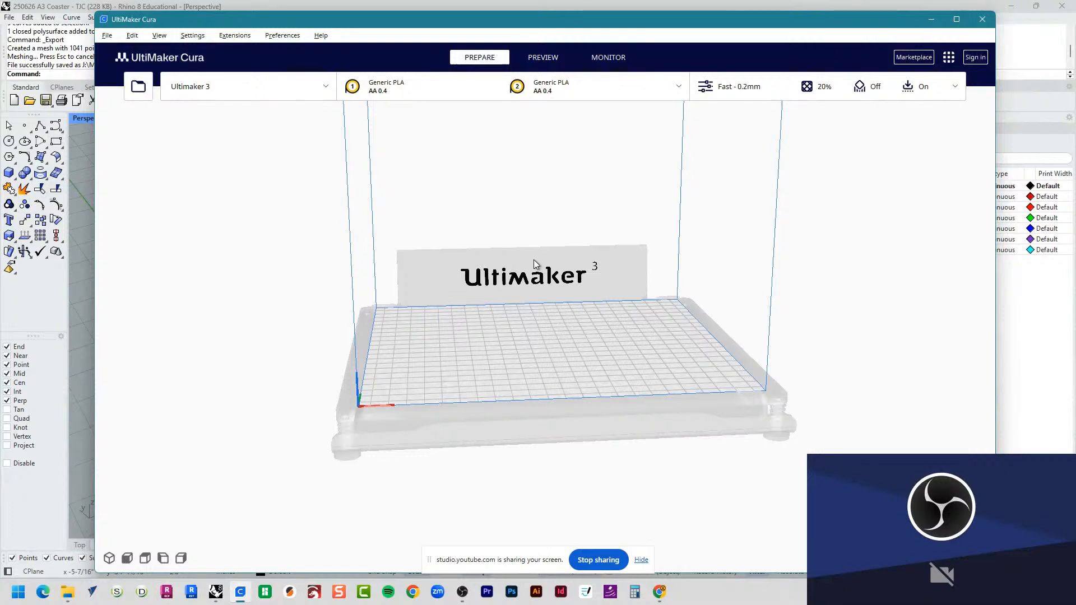
{"action": "left_click", "coordinate": [201, 89]}
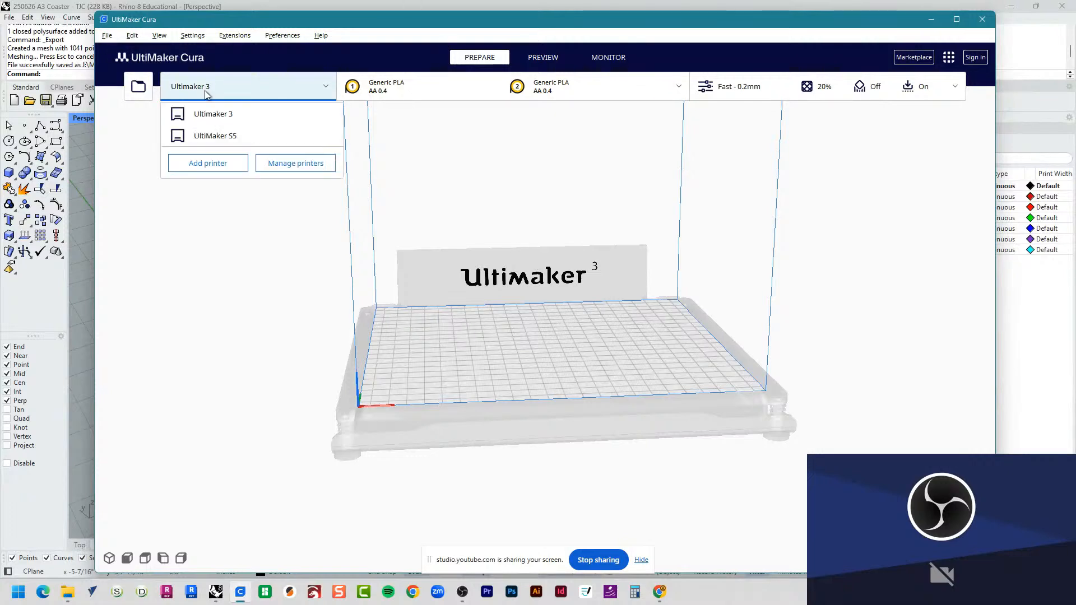
{"action": "left_click", "coordinate": [231, 169]}
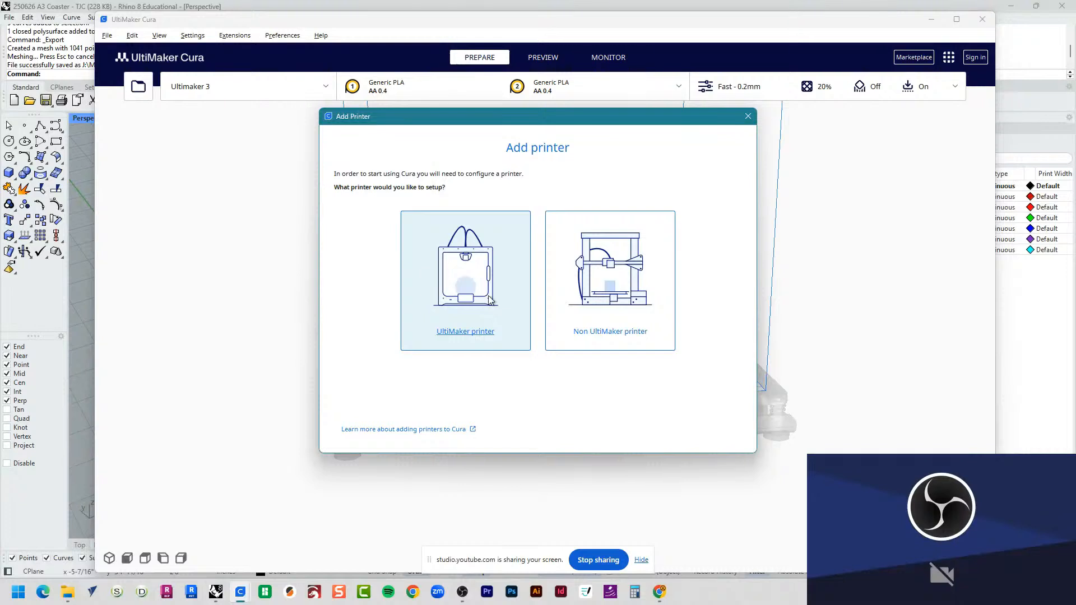
{"action": "left_click", "coordinate": [579, 312]}
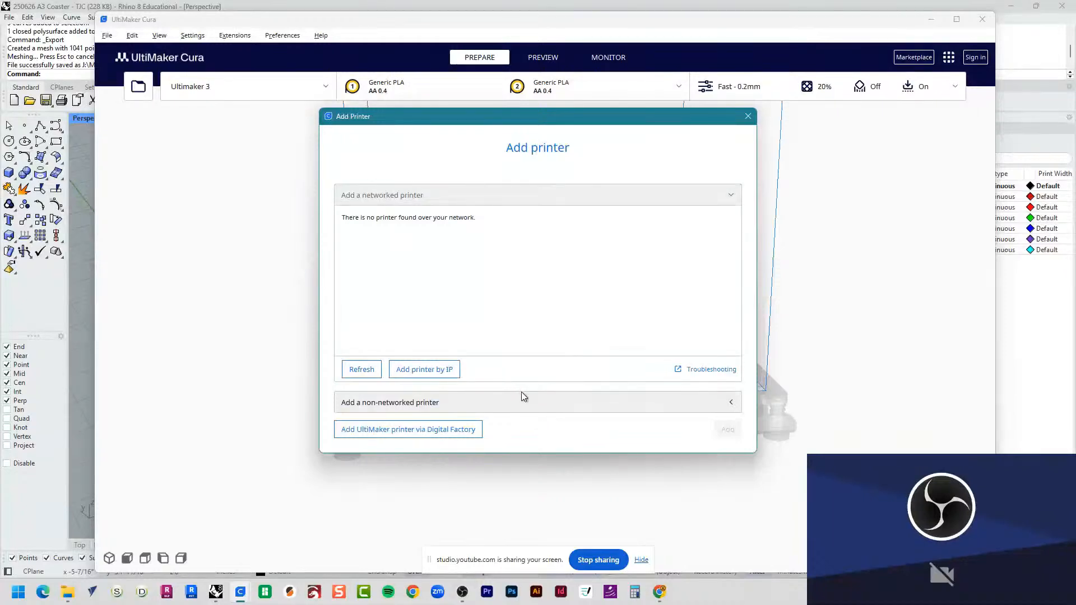
{"action": "left_click", "coordinate": [748, 115]}
{"action": "left_click", "coordinate": [251, 86]}
{"action": "left_click", "coordinate": [244, 166]}
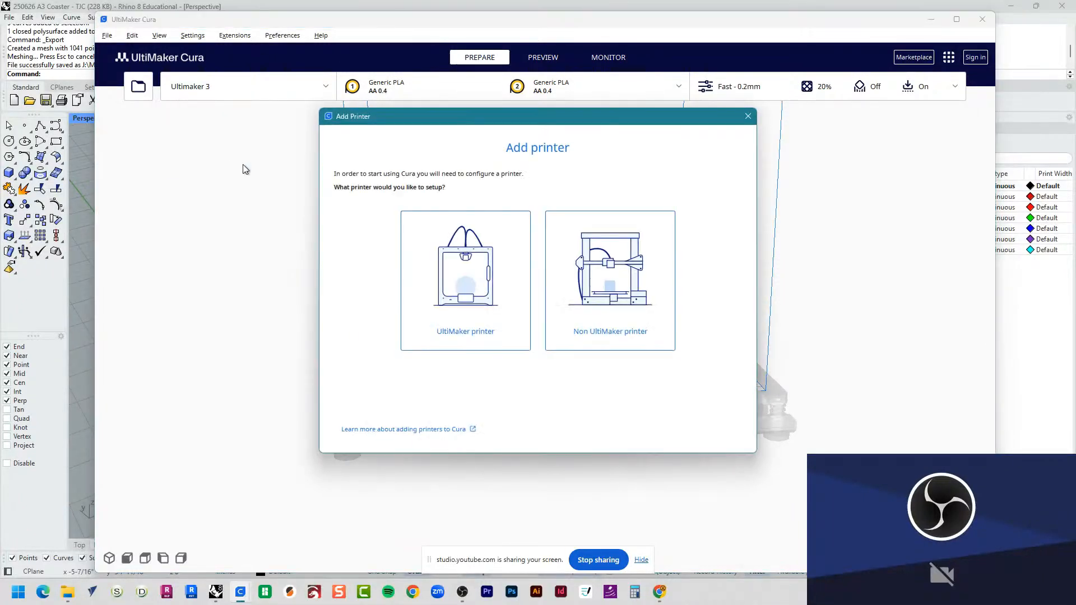
{"action": "left_click", "coordinate": [431, 264]}
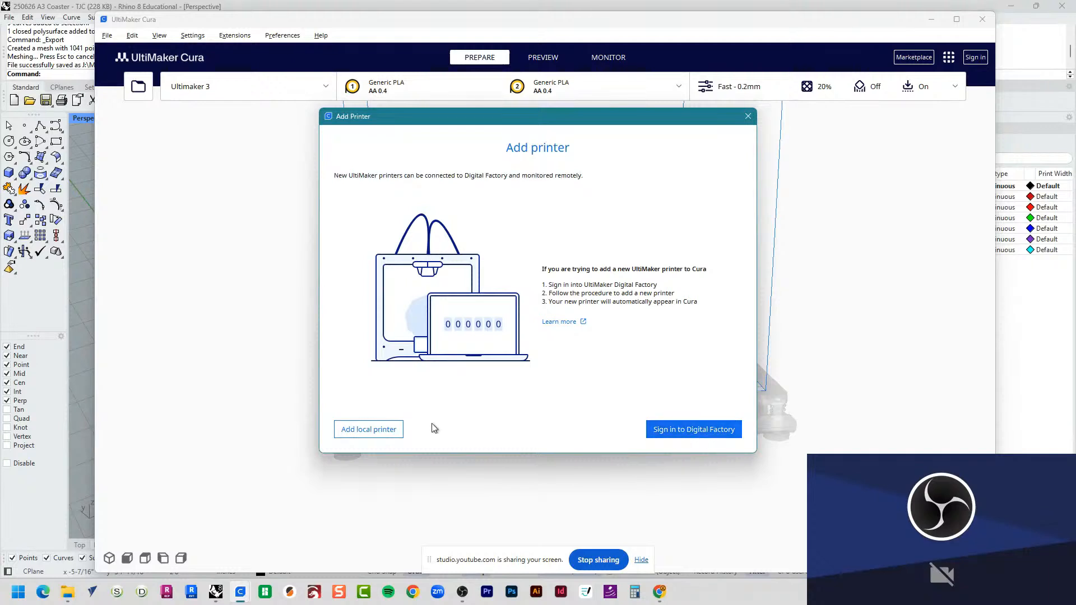
{"action": "left_click", "coordinate": [369, 431]}
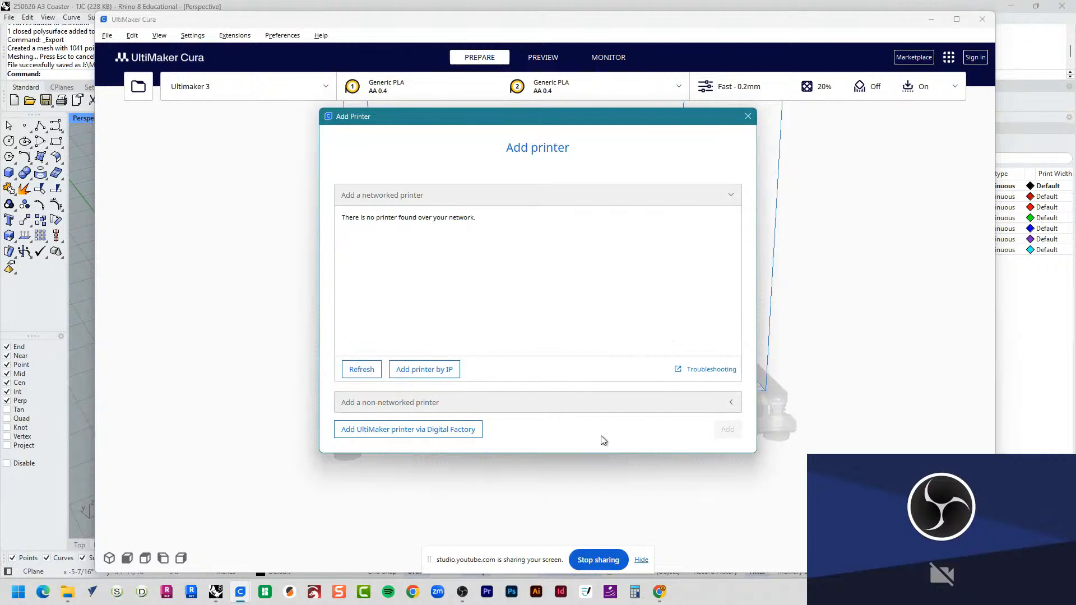
{"action": "left_click", "coordinate": [447, 407]}
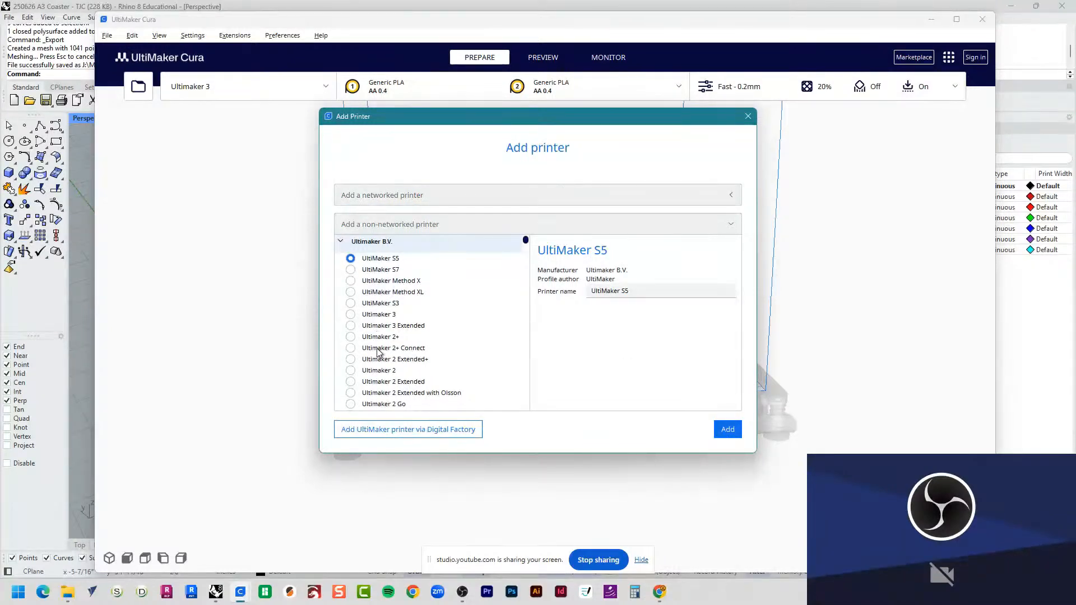
{"action": "left_click", "coordinate": [384, 315]}
{"action": "left_click", "coordinate": [748, 116]}
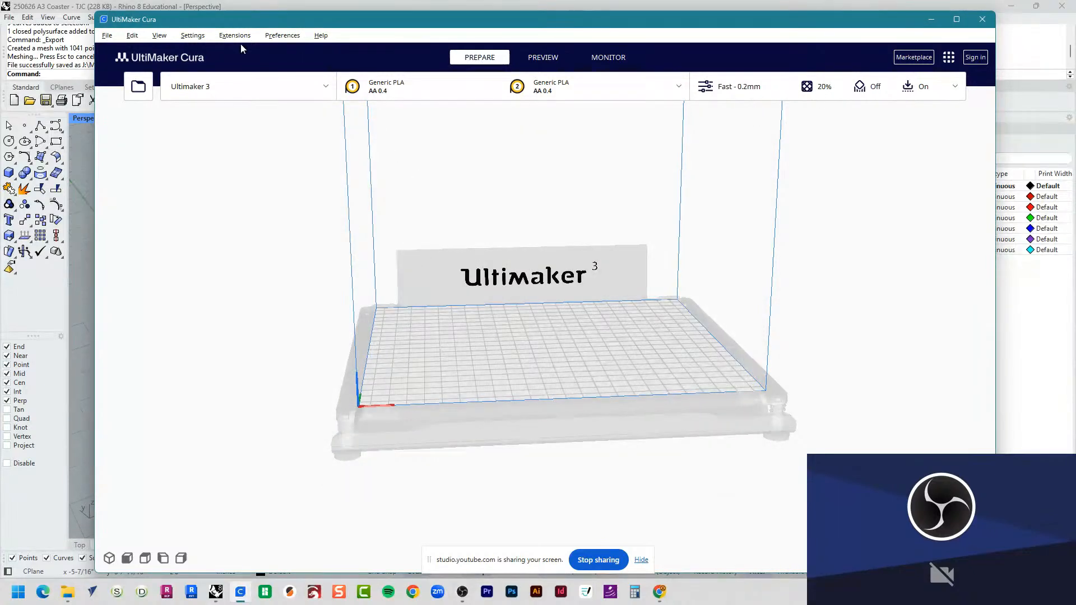
Step: Open the "250701 Coaster - TJC" model from ARCH A170 (NMUSD) > 3 - Assignments > Coasters > 3D Print
{"action": "left_click", "coordinate": [108, 36]}
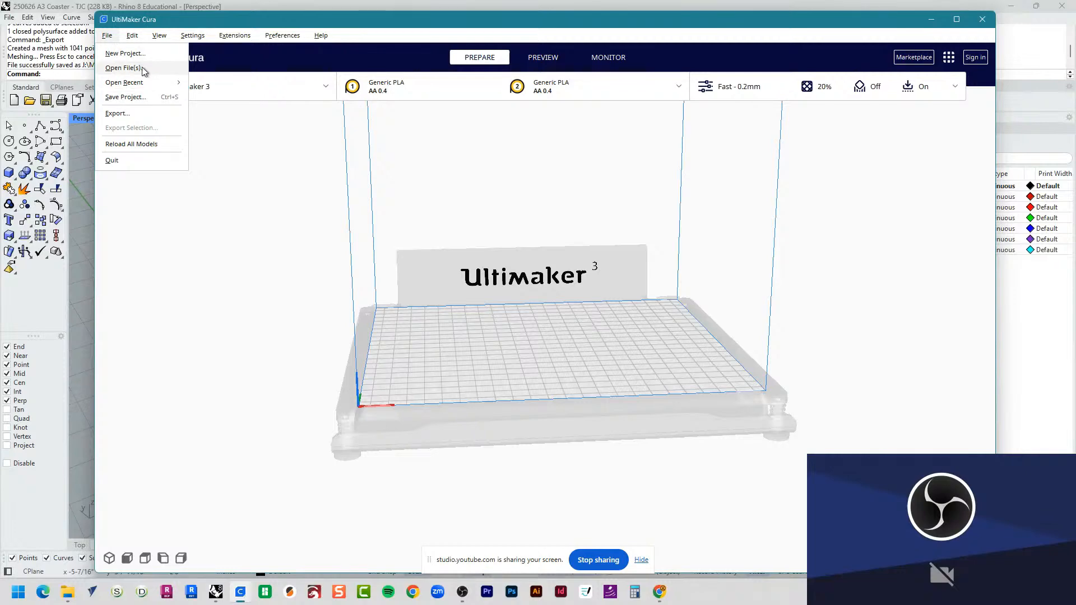
{"action": "left_click", "coordinate": [143, 69]}
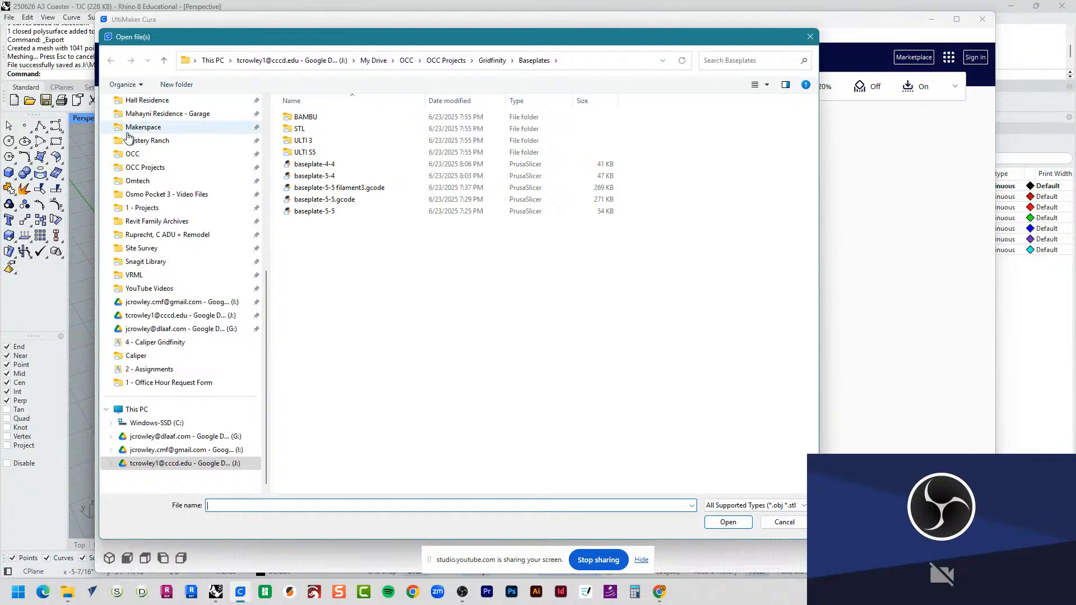
{"action": "scroll", "coordinate": [147, 221], "scroll_direction": "up", "scroll_amount": 7}
{"action": "left_click", "coordinate": [161, 262]}
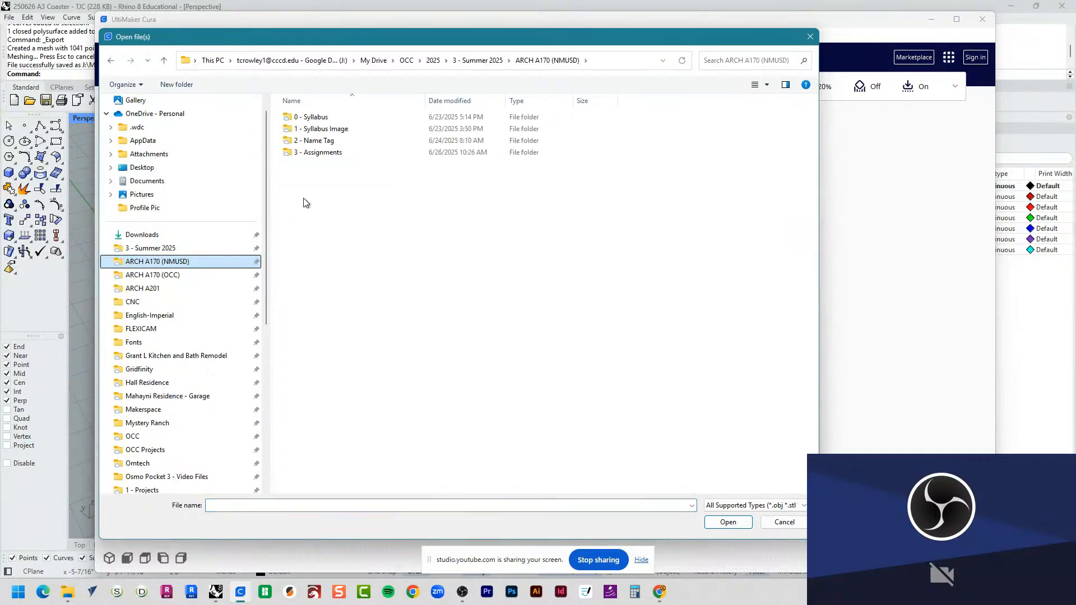
{"action": "double_click", "coordinate": [317, 154]}
{"action": "double_click", "coordinate": [312, 119]}
{"action": "double_click", "coordinate": [305, 116]}
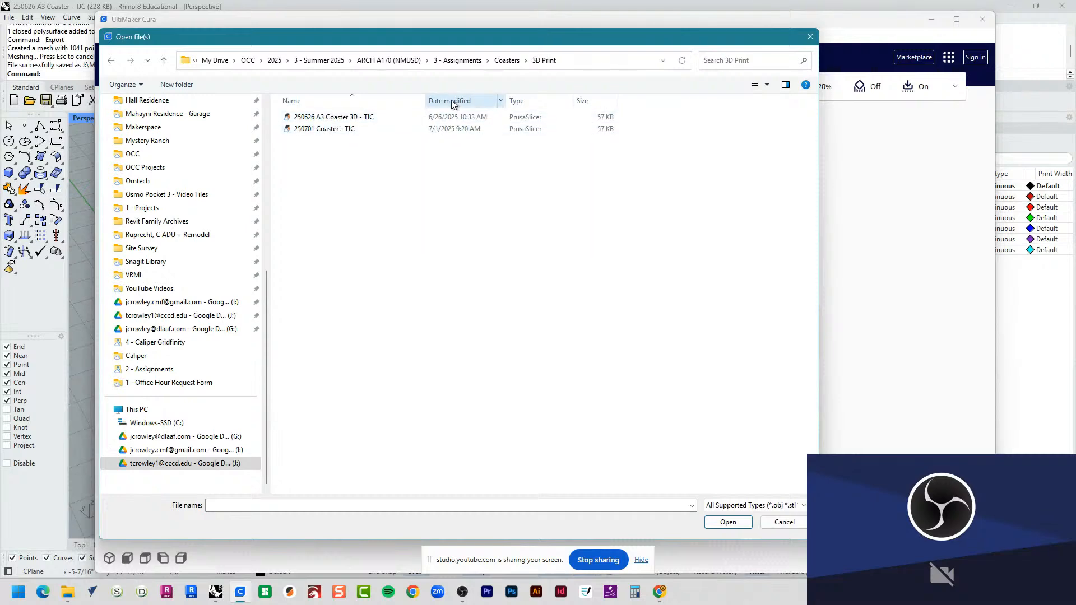
{"action": "double_click", "coordinate": [342, 130]}
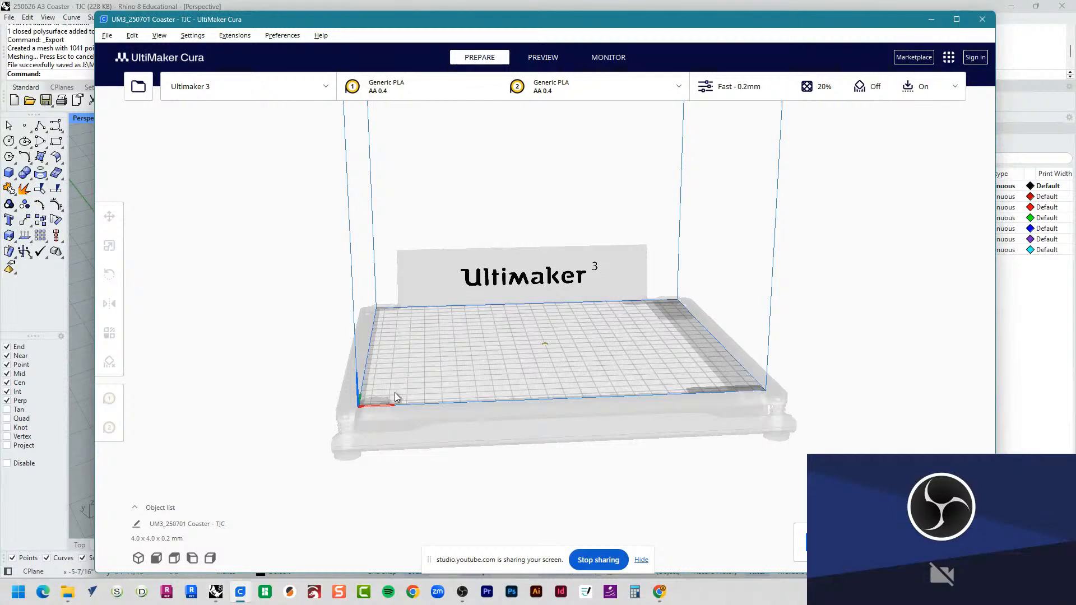
Step: Examine the imported coaster's size and placement on the build plate
{"action": "scroll", "coordinate": [525, 362], "scroll_direction": "up", "scroll_amount": 10}
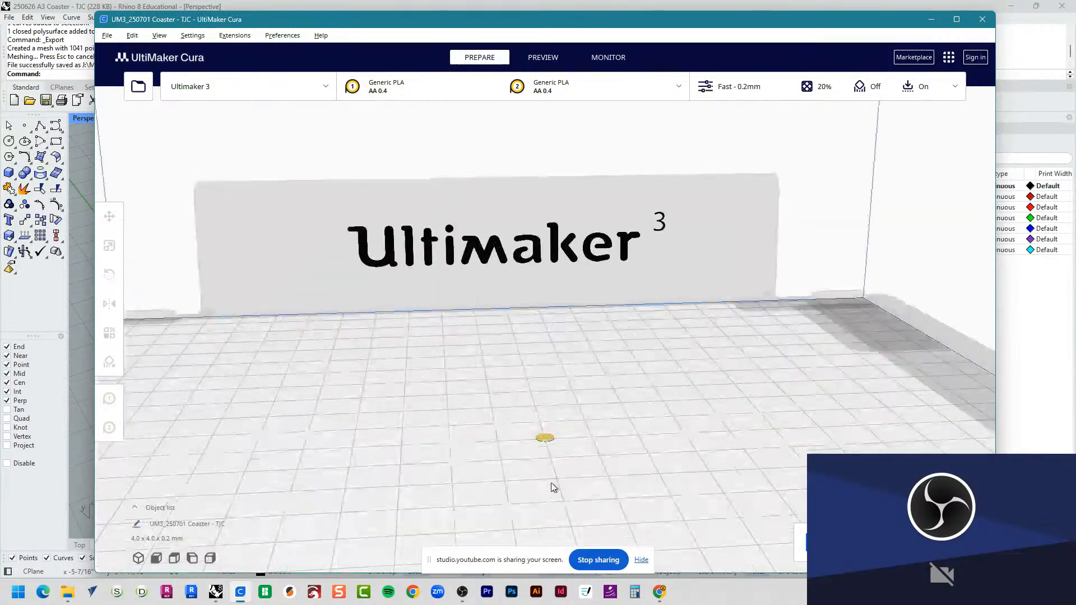
{"action": "scroll", "coordinate": [549, 432], "scroll_direction": "up", "scroll_amount": 10}
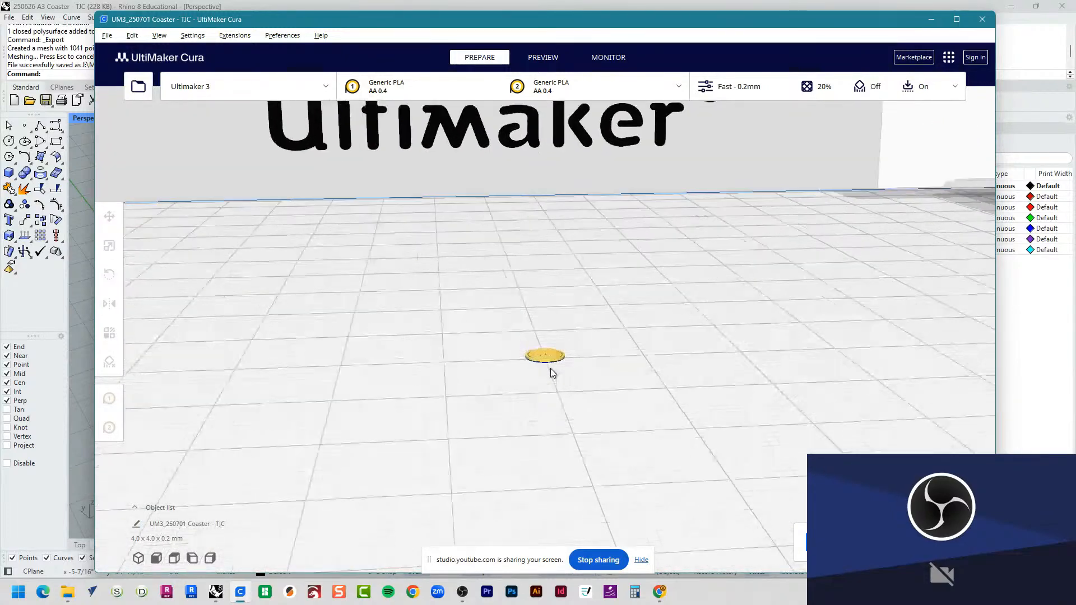
{"action": "mouse_move", "coordinate": [549, 433]}
{"action": "right_mouse_down"}
{"action": "mouse_move", "coordinate": [543, 397]}
{"action": "mouse_move", "coordinate": [539, 422]}
{"action": "right_mouse_up"}
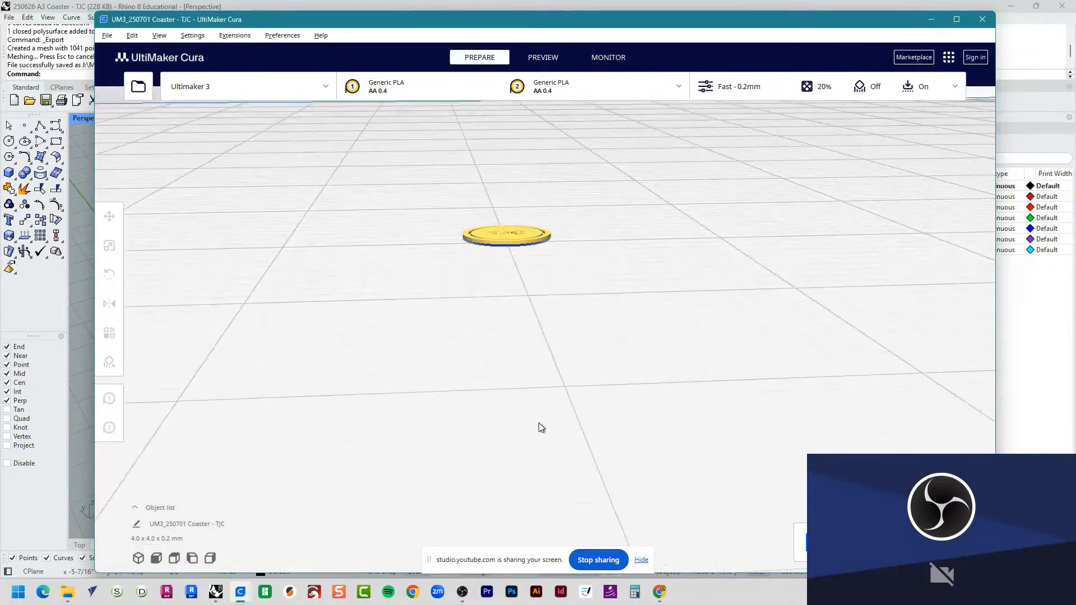
{"action": "scroll", "coordinate": [486, 209], "scroll_direction": "up", "scroll_amount": 3}
{"action": "scroll", "coordinate": [484, 224], "scroll_direction": "up", "scroll_amount": 2}
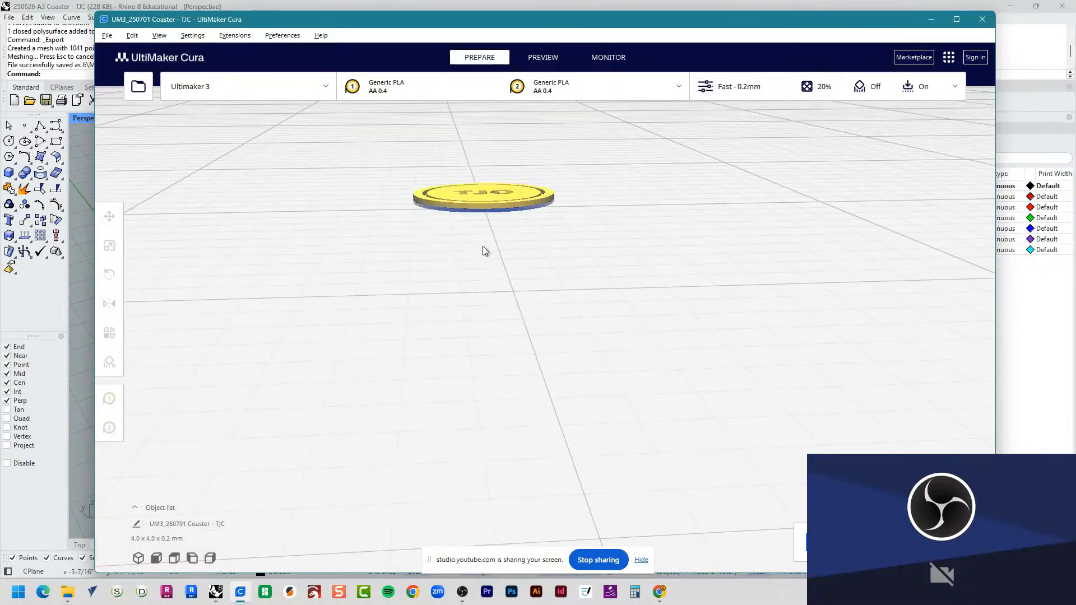
{"action": "scroll", "coordinate": [483, 260], "scroll_direction": "up", "scroll_amount": 8}
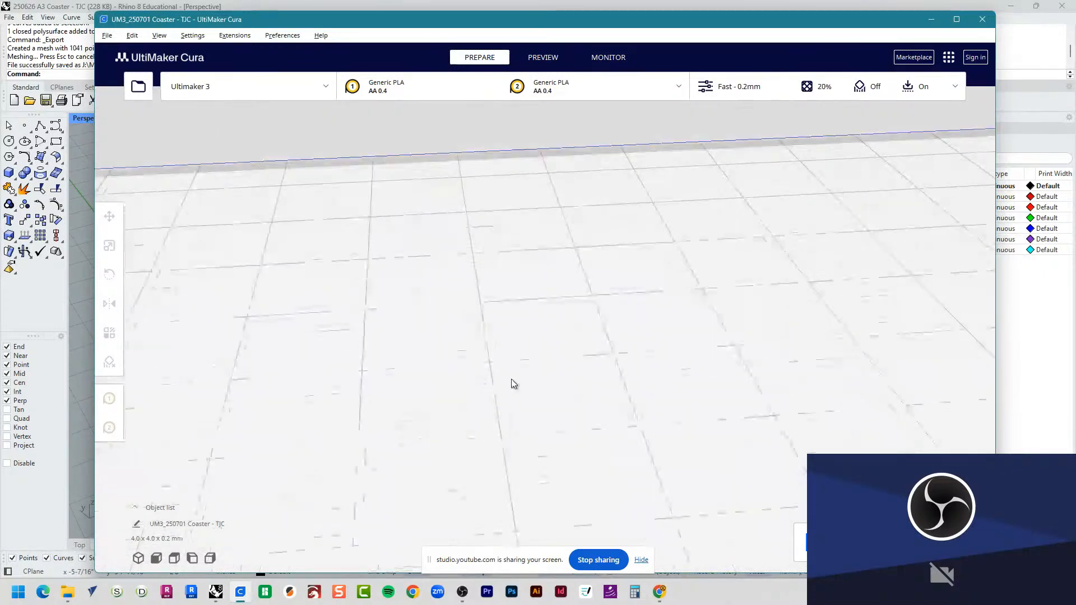
{"action": "scroll", "coordinate": [504, 356], "scroll_direction": "down", "scroll_amount": 10}
{"action": "scroll", "coordinate": [553, 465], "scroll_direction": "down", "scroll_amount": 10}
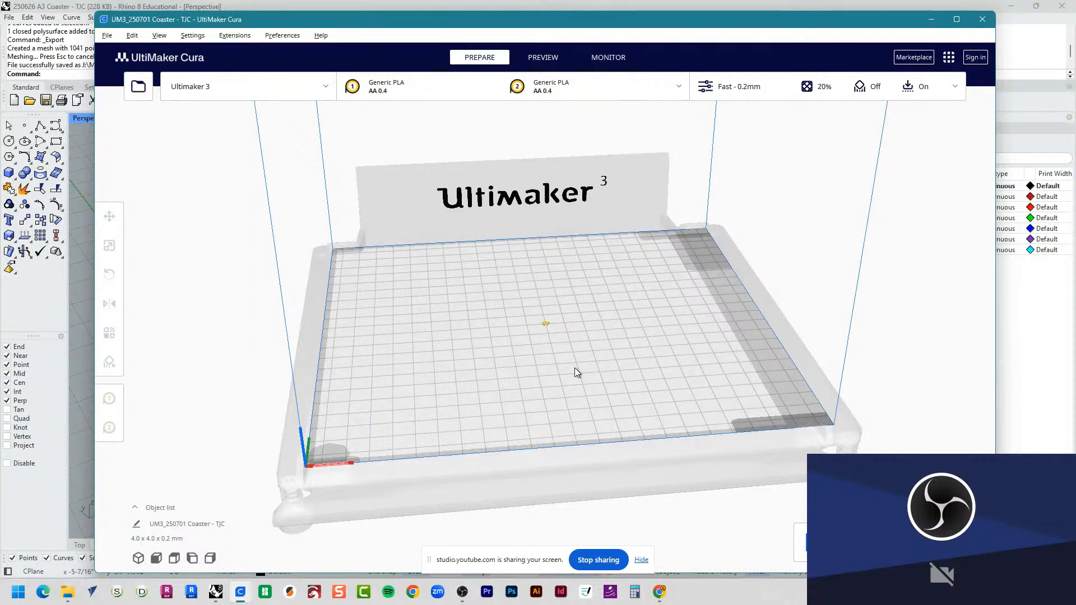
Step: Select the coaster on the build plate and open its scale settings
{"action": "left_click", "coordinate": [546, 324]}
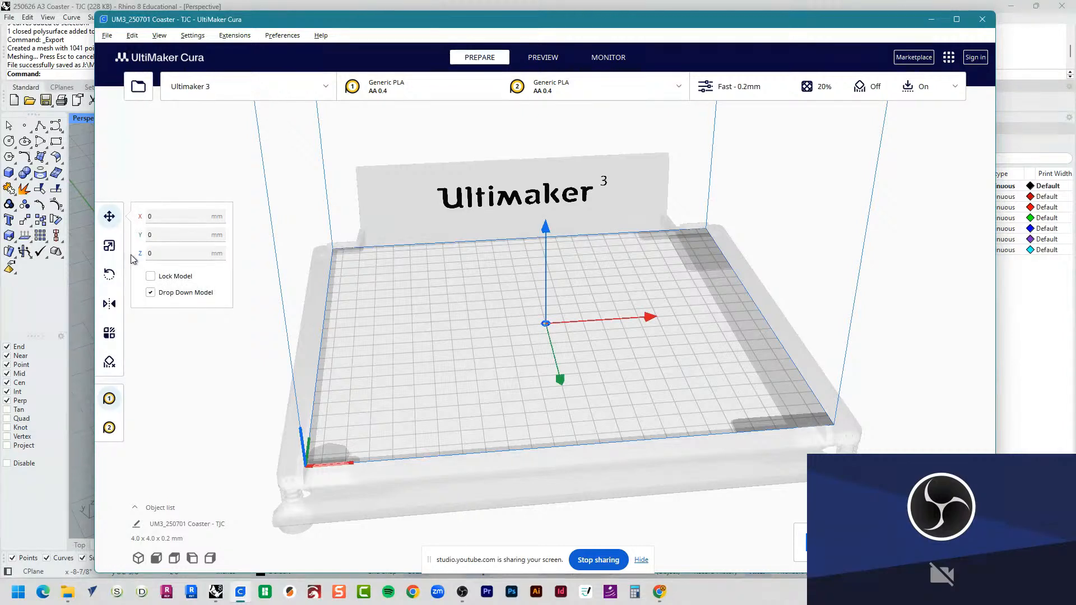
{"action": "left_click", "coordinate": [111, 247]}
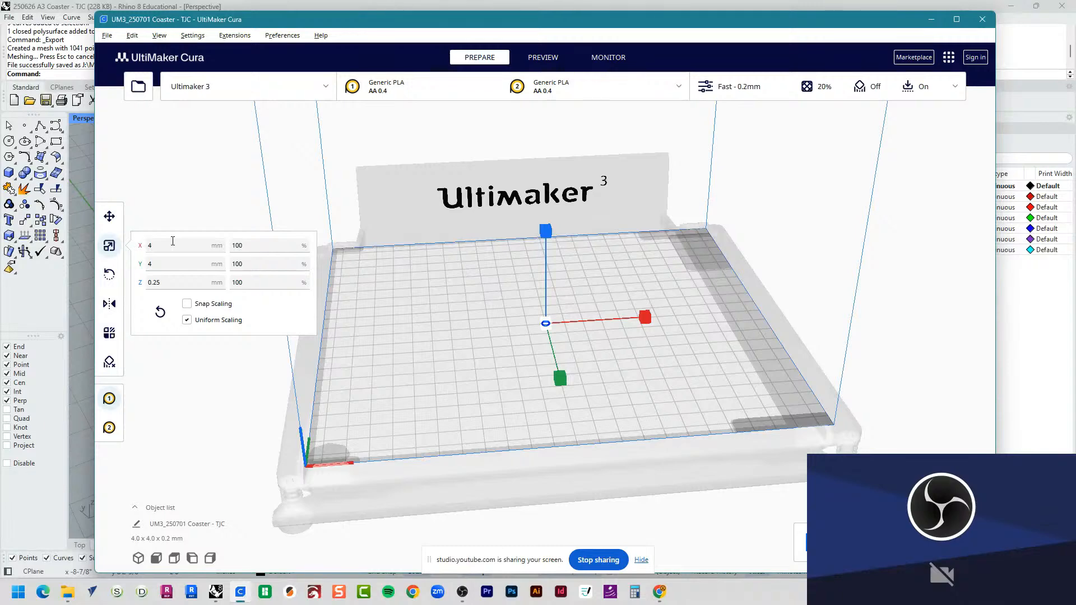
Step: Switch to Google Chrome and search the web for "inches to mm" in a new tab
{"action": "left_click", "coordinate": [659, 592]}
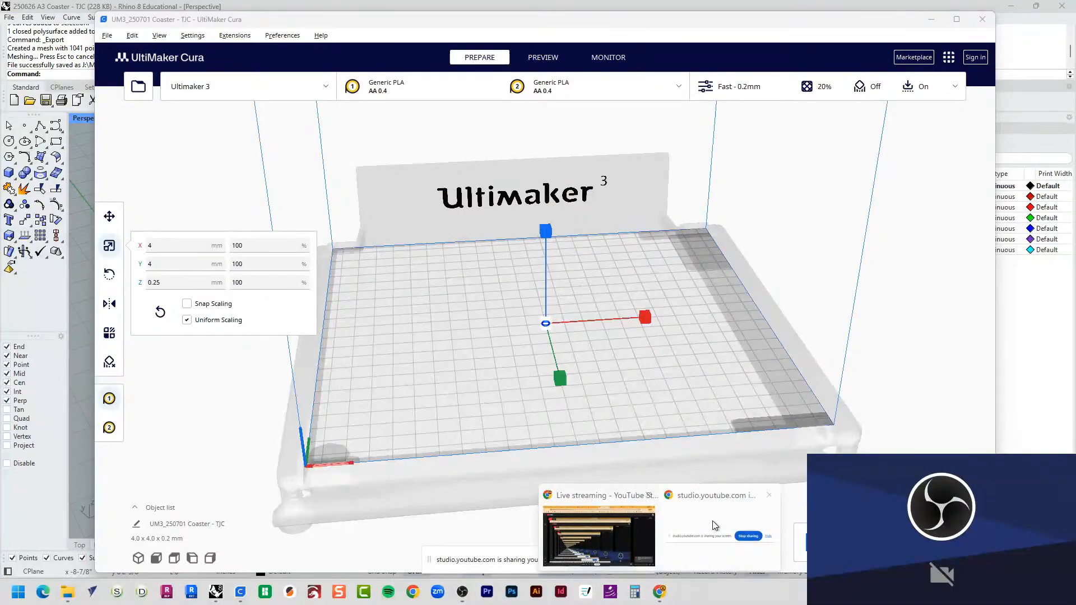
{"action": "left_click", "coordinate": [715, 518]}
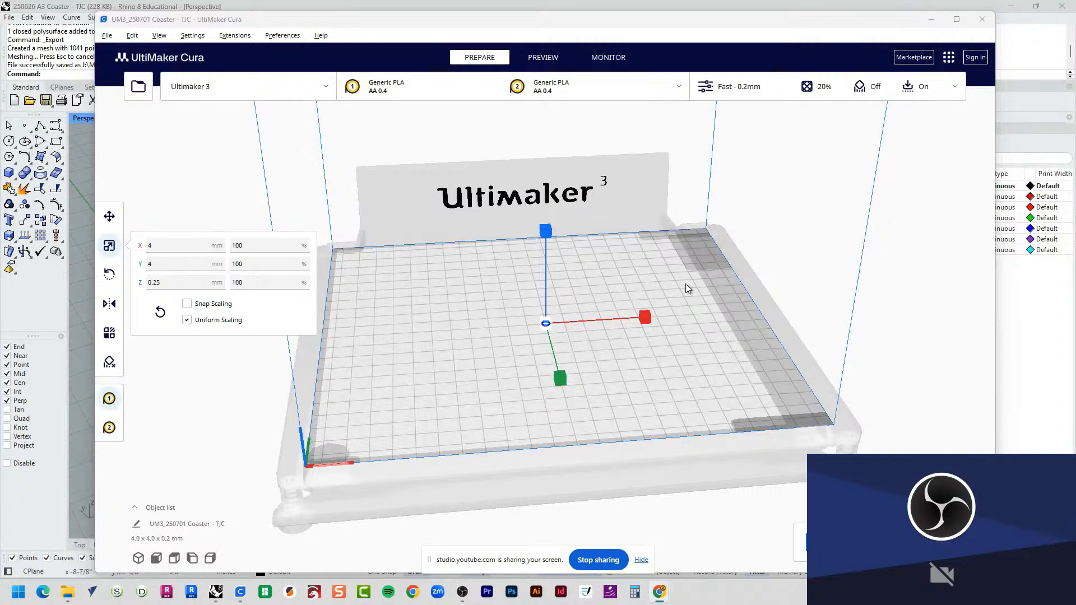
{"action": "key", "text": "alt+Tab"}
{"action": "key", "text": "alt+Tab"}
{"action": "key", "text": "alt+Tab"}
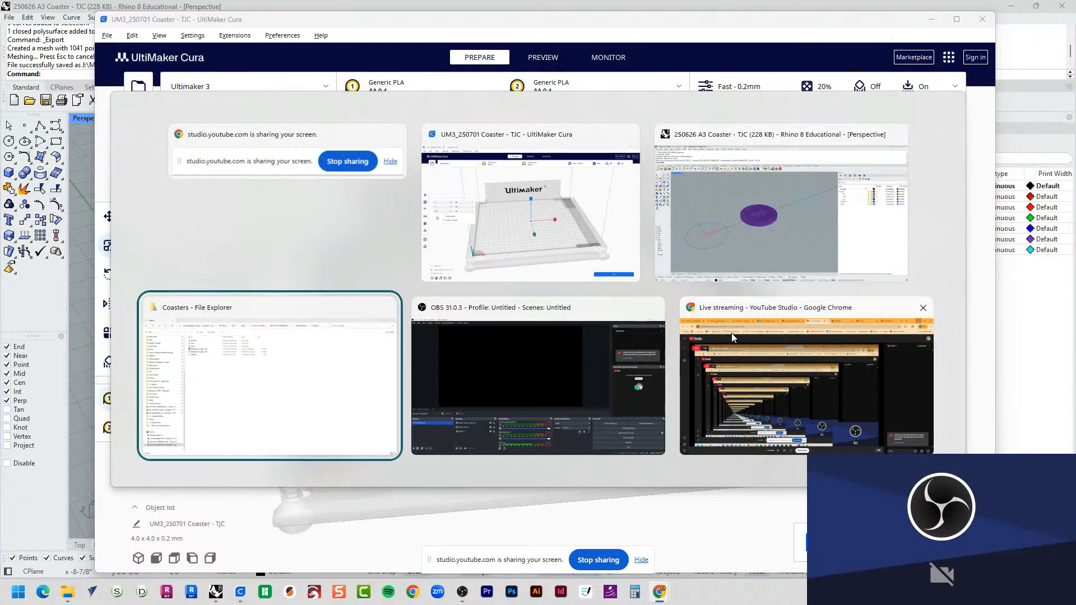
{"action": "left_click", "coordinate": [731, 333]}
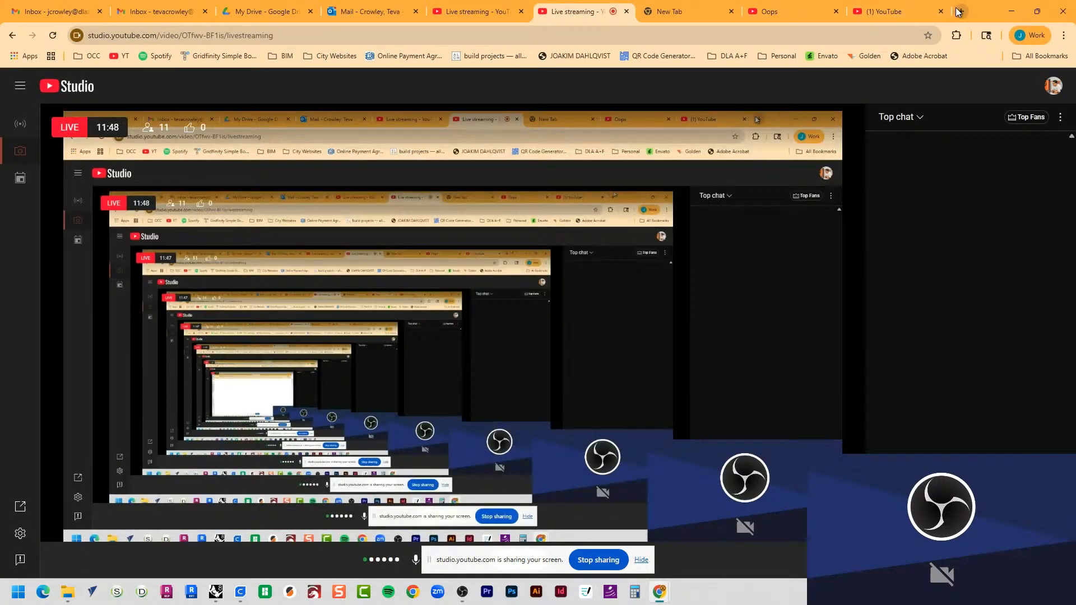
{"action": "left_click", "coordinate": [959, 12]}
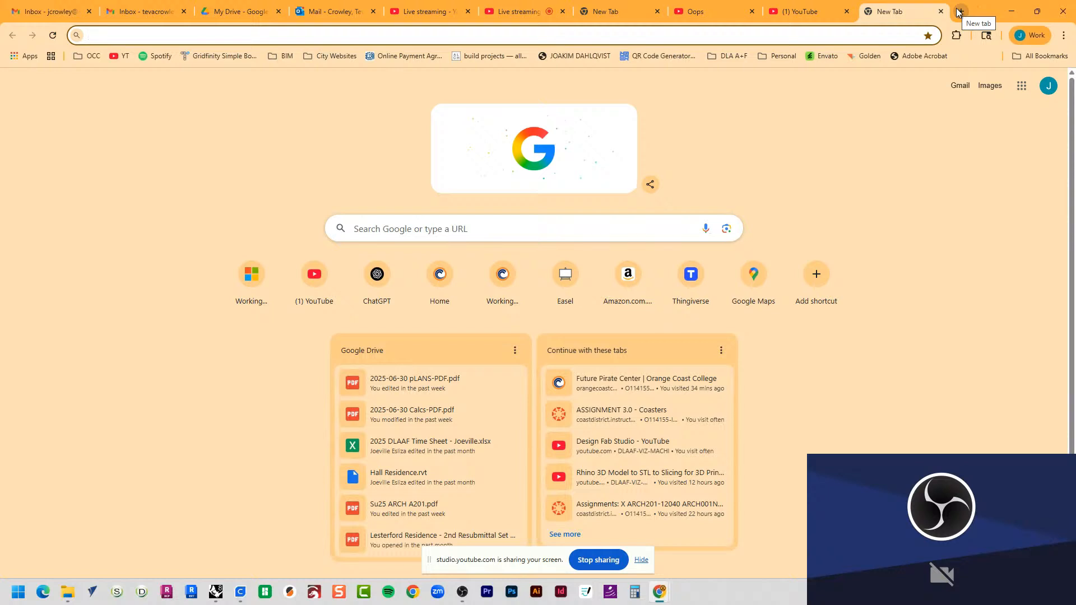
{"action": "type", "text": "inches to mem"}
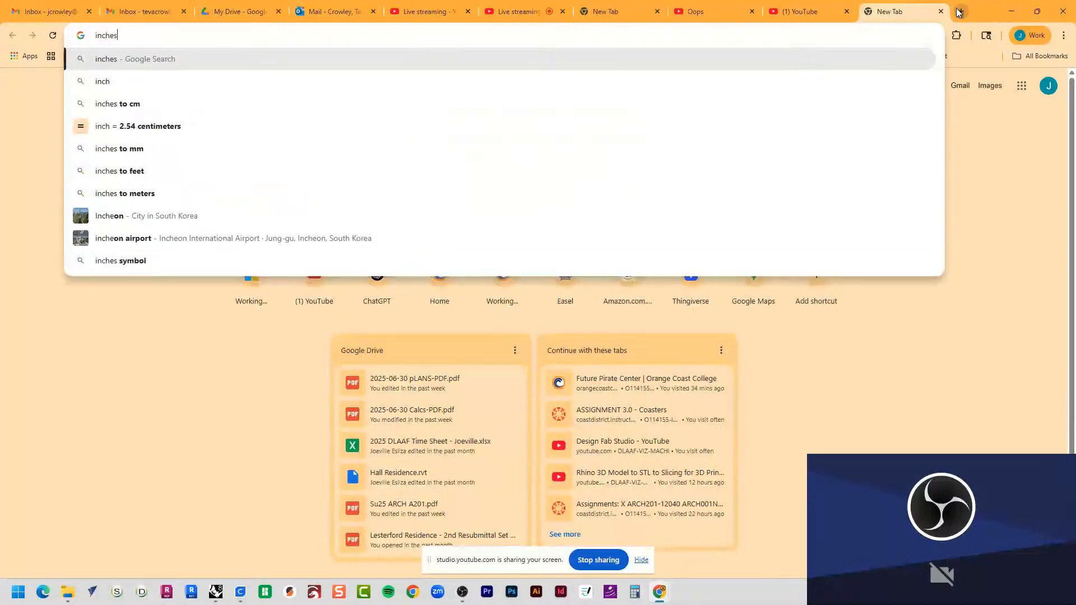
{"action": "key", "text": "BackSpace"}
{"action": "key", "text": "BackSpace"}
{"action": "type", "text": "mm"}
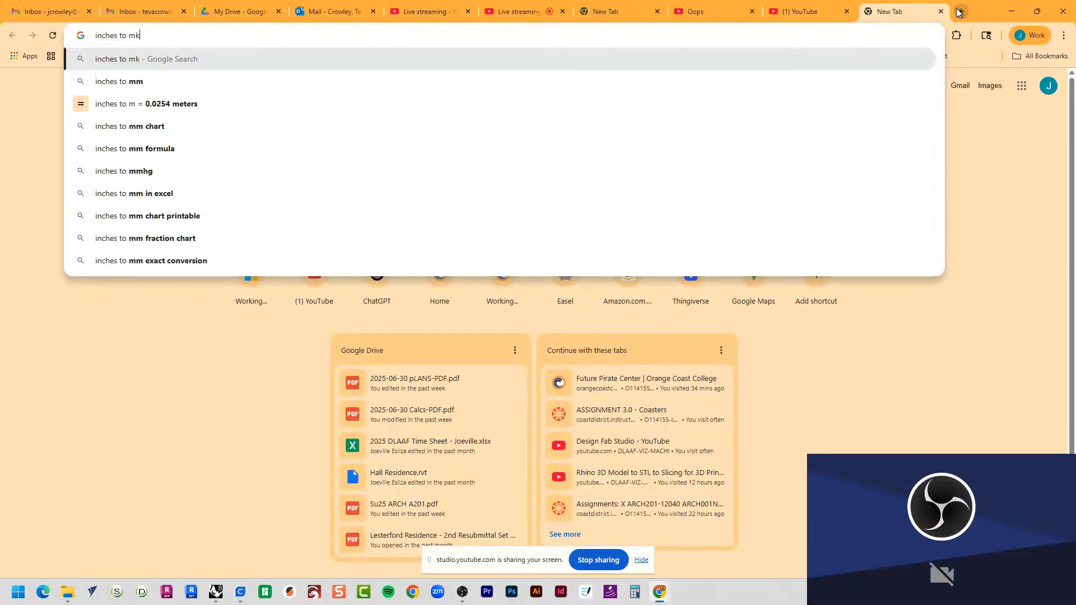
{"action": "key", "text": "Return"}
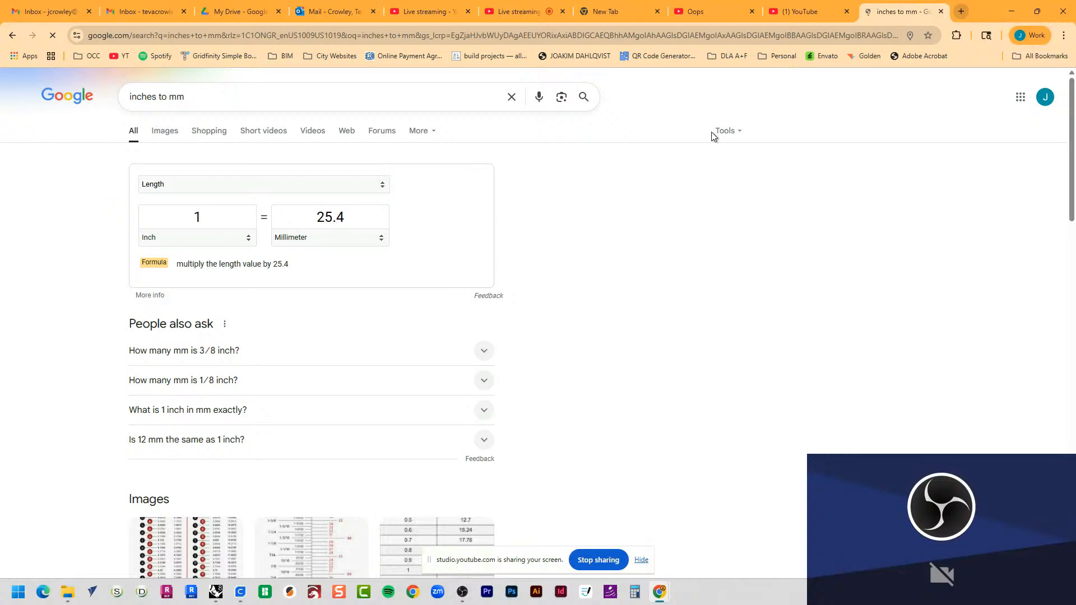
Step: Convert 4 inches to millimetres in the unit converter and copy the resulting value
{"action": "left_click_drag", "start_coordinate": [233, 213], "coordinate": [142, 228]}
{"action": "type", "text": "4"}
{"action": "key", "text": "Tab"}
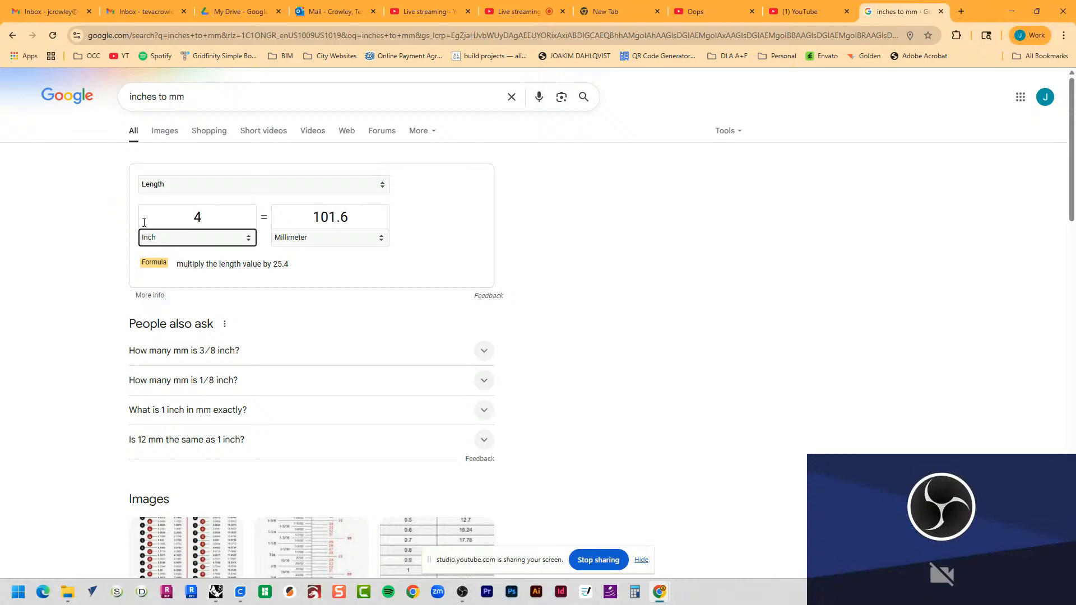
{"action": "left_click_drag", "start_coordinate": [289, 227], "coordinate": [375, 226]}
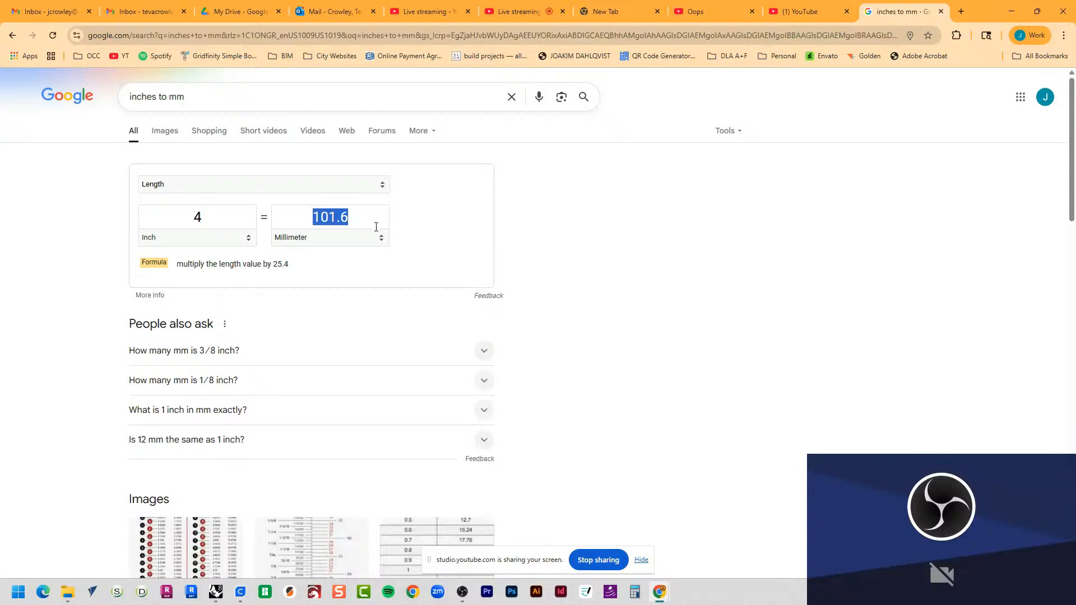
{"action": "right_click", "coordinate": [327, 217]}
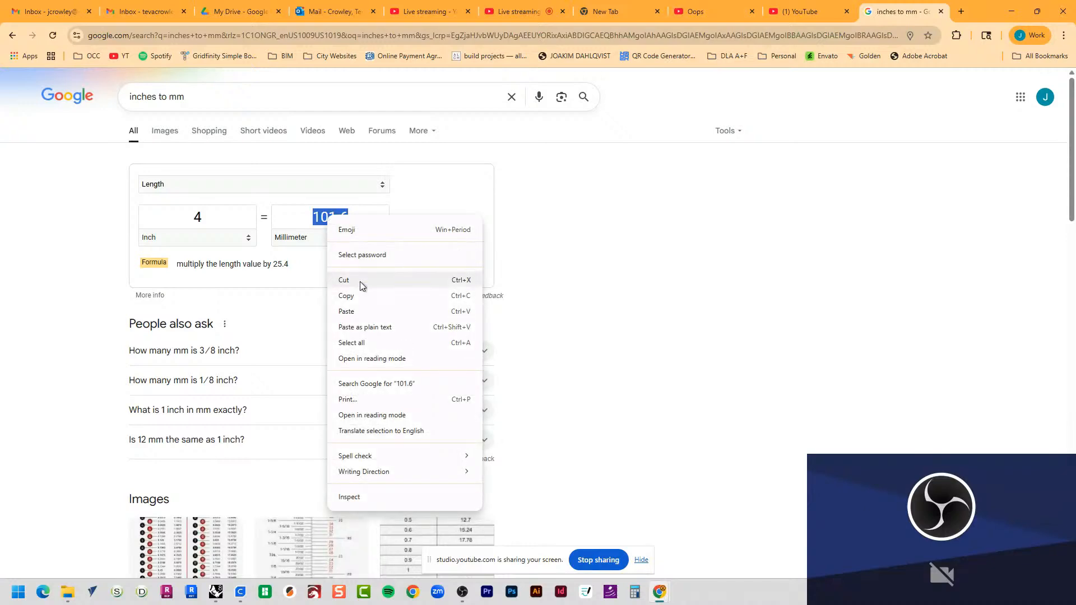
{"action": "left_click", "coordinate": [364, 296]}
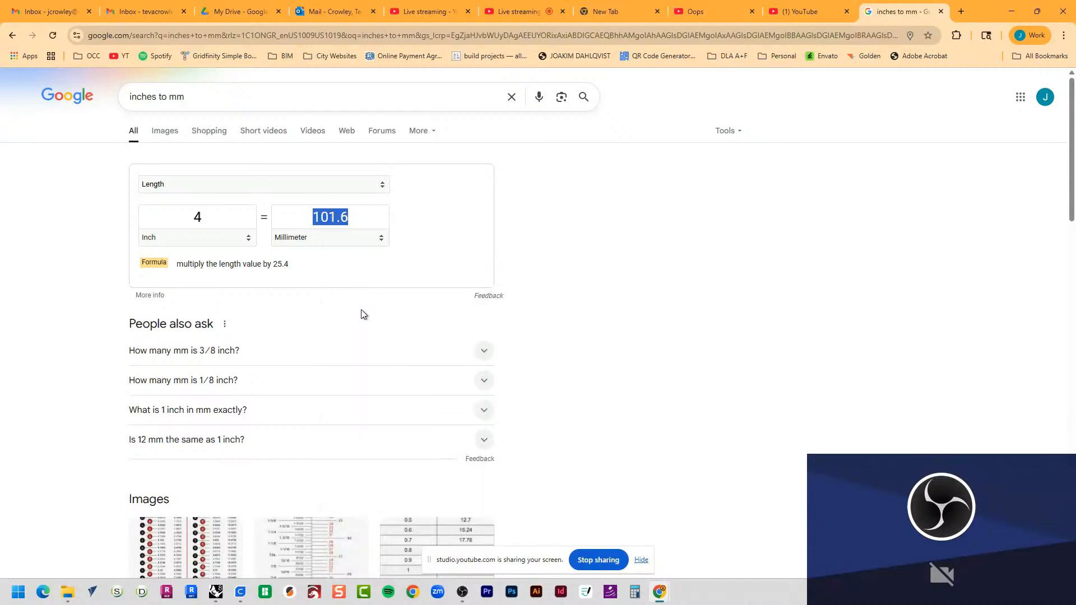
Step: Switch back to UltiMaker Cura and set the coaster's Y size to 101.6 mm with uniform scaling
{"action": "left_click", "coordinate": [1011, 13]}
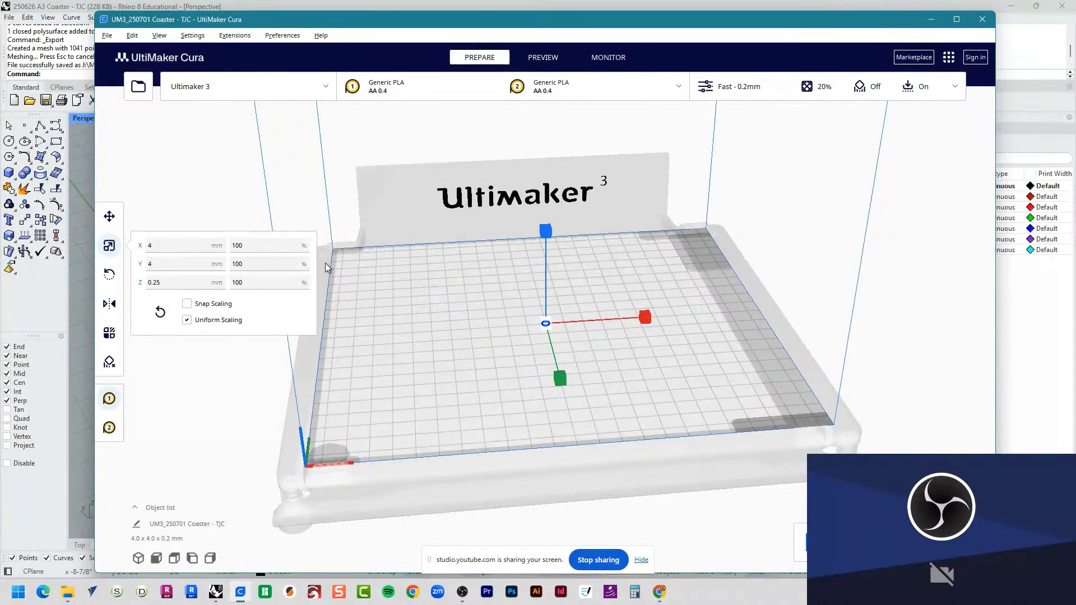
{"action": "left_click_drag", "start_coordinate": [159, 245], "coordinate": [150, 266]}
{"action": "left_click", "coordinate": [164, 265]}
{"action": "type", "text": "101.6"}
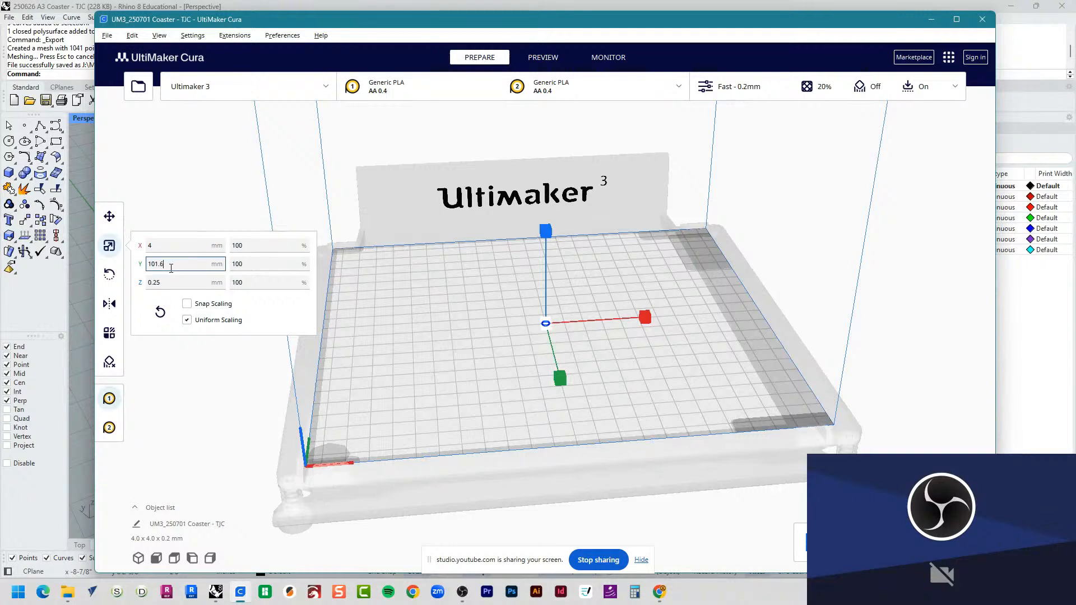
{"action": "key", "text": "Return"}
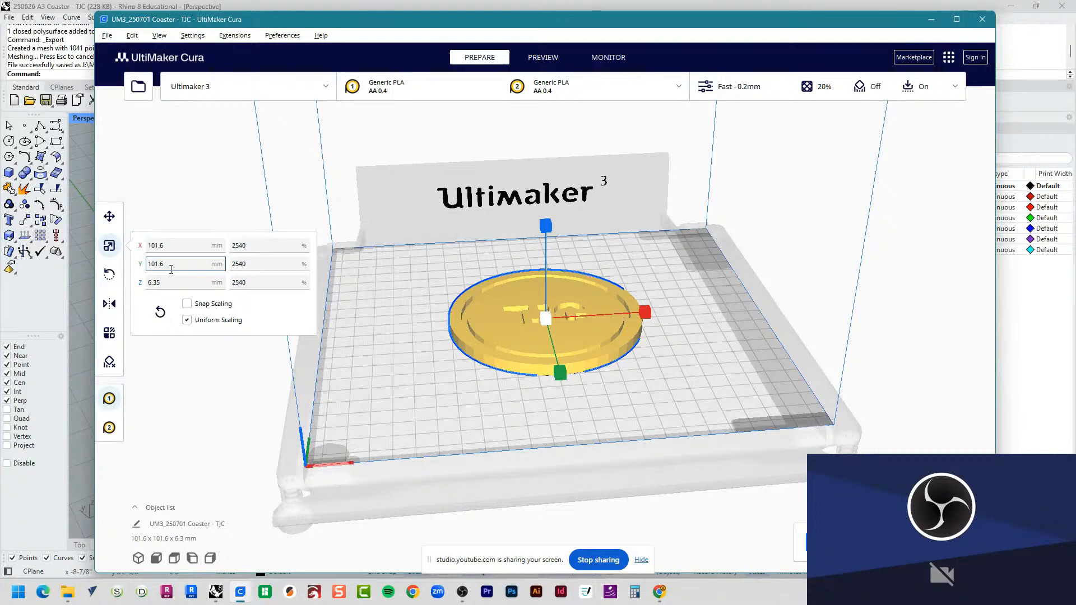
Step: Check the coaster's scale percentages on all three axes and its X and Y sizes, leaving it deselected
{"action": "left_click", "coordinate": [260, 247]}
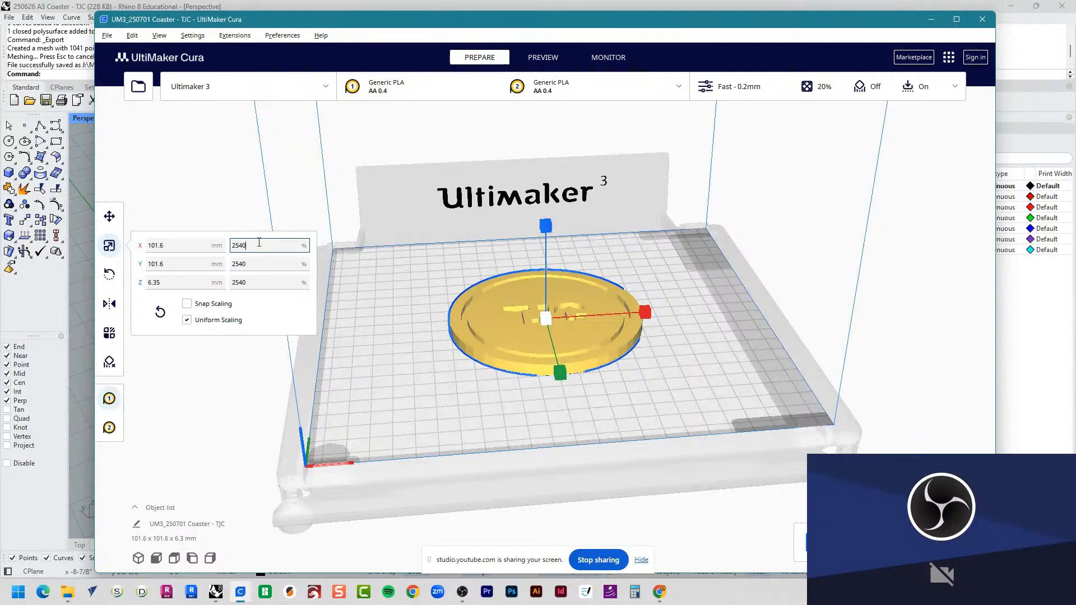
{"action": "left_click", "coordinate": [256, 263]}
{"action": "left_click", "coordinate": [255, 282]}
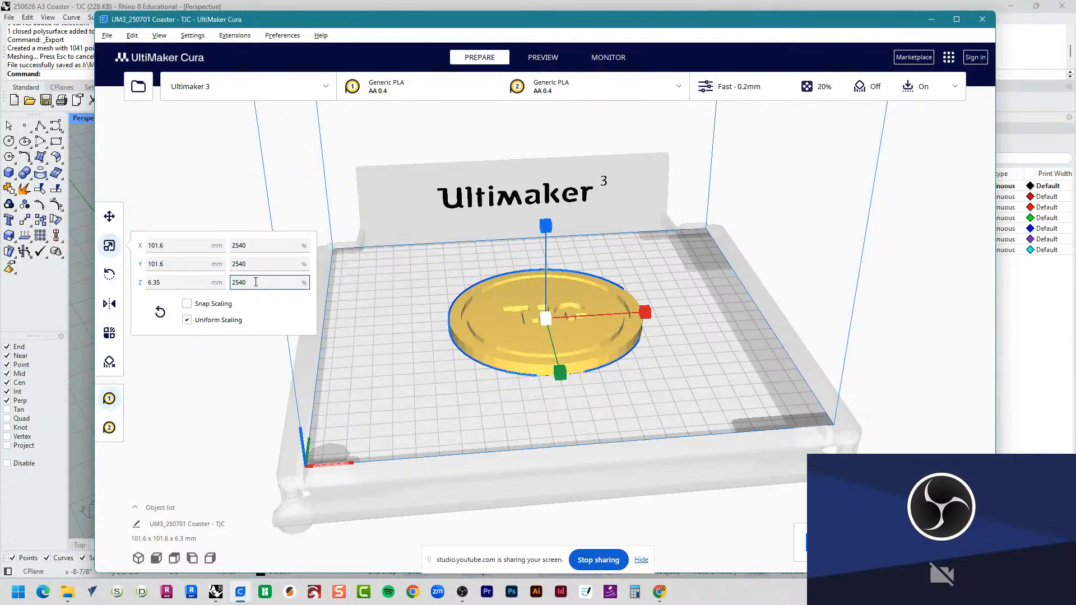
{"action": "left_click", "coordinate": [186, 246]}
{"action": "left_click", "coordinate": [187, 260]}
{"action": "left_click", "coordinate": [527, 424]}
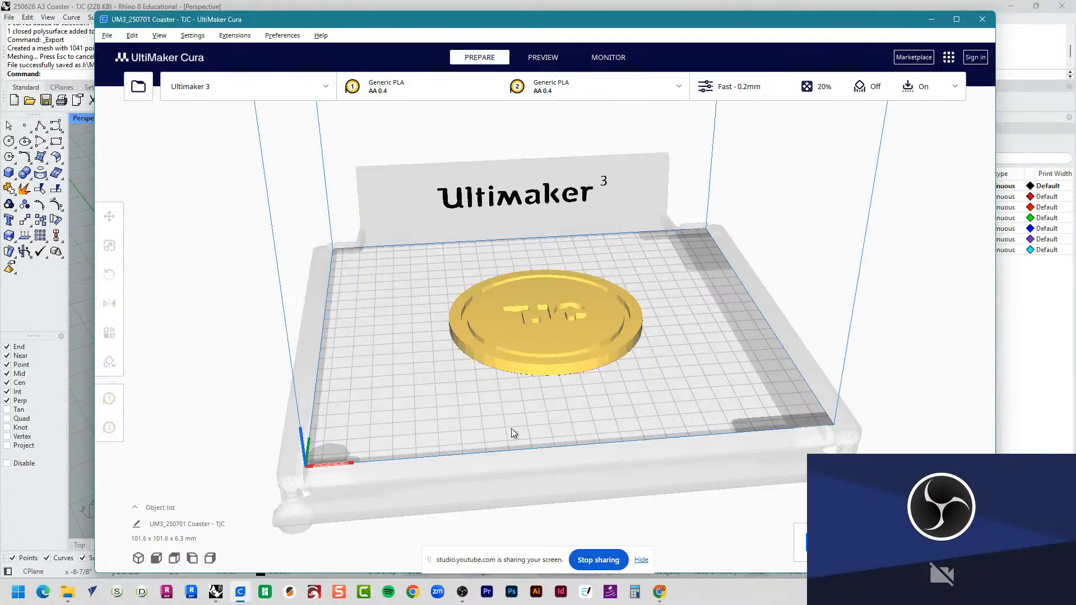
{"action": "left_click", "coordinate": [553, 363]}
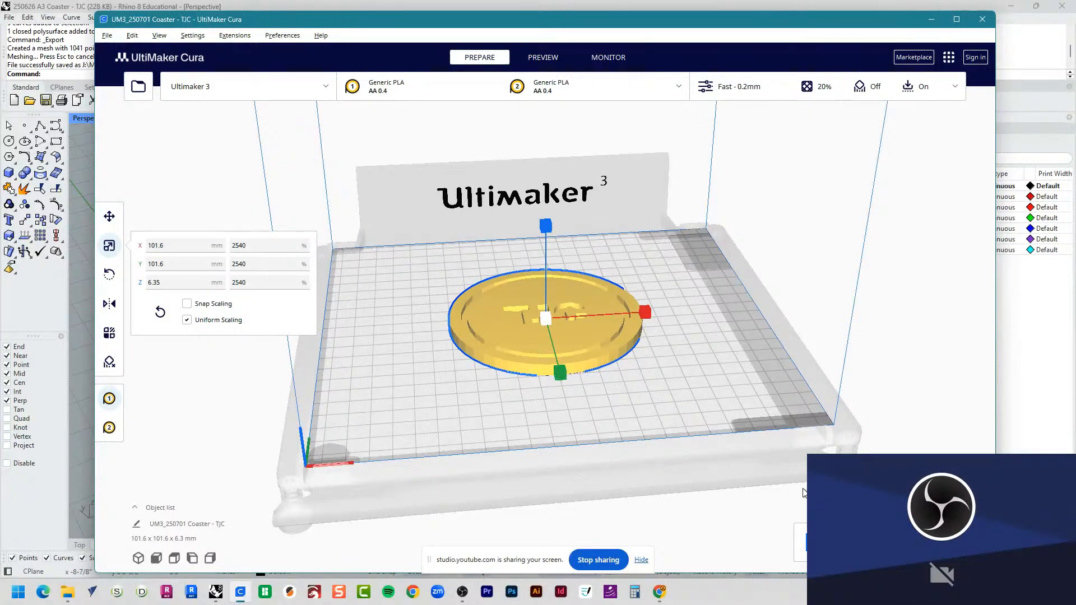
{"action": "left_click", "coordinate": [288, 149]}
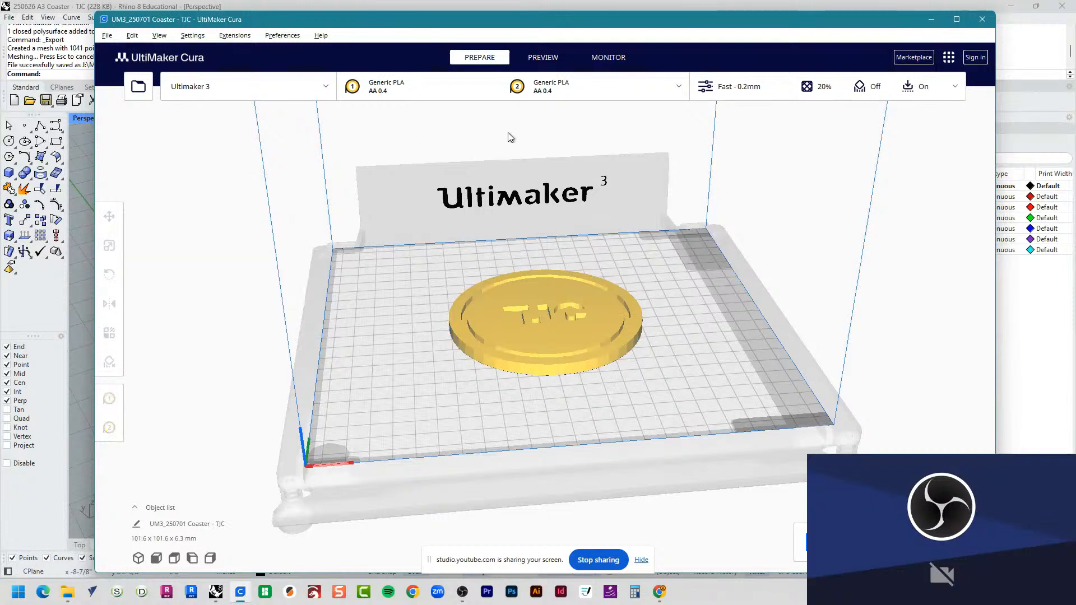
Step: Set the print profile to Normal - 0.15 mm in the print settings
{"action": "left_click", "coordinate": [735, 89]}
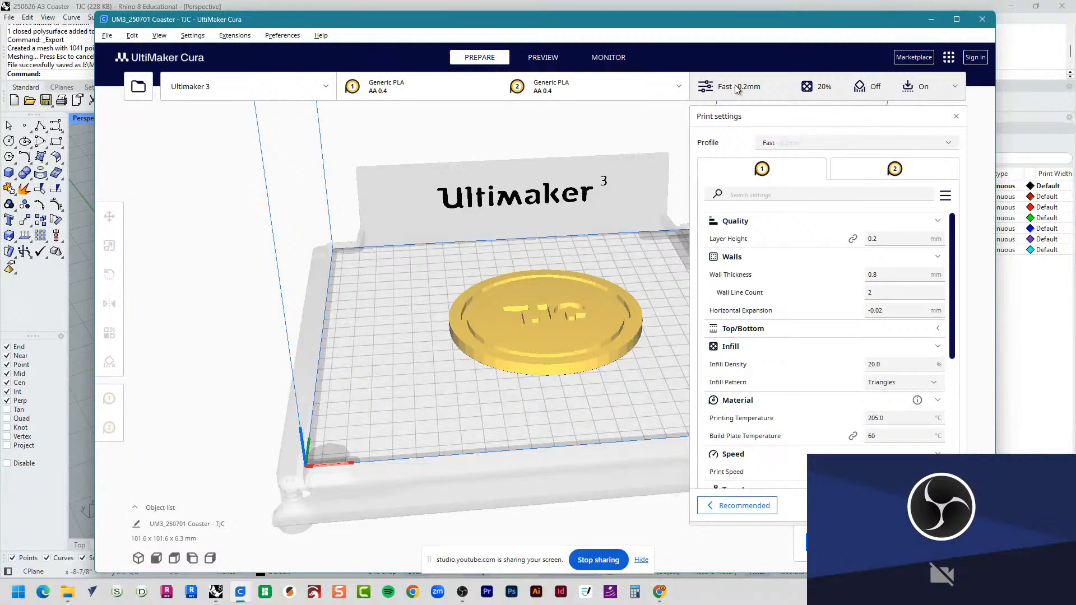
{"action": "left_click", "coordinate": [780, 143]}
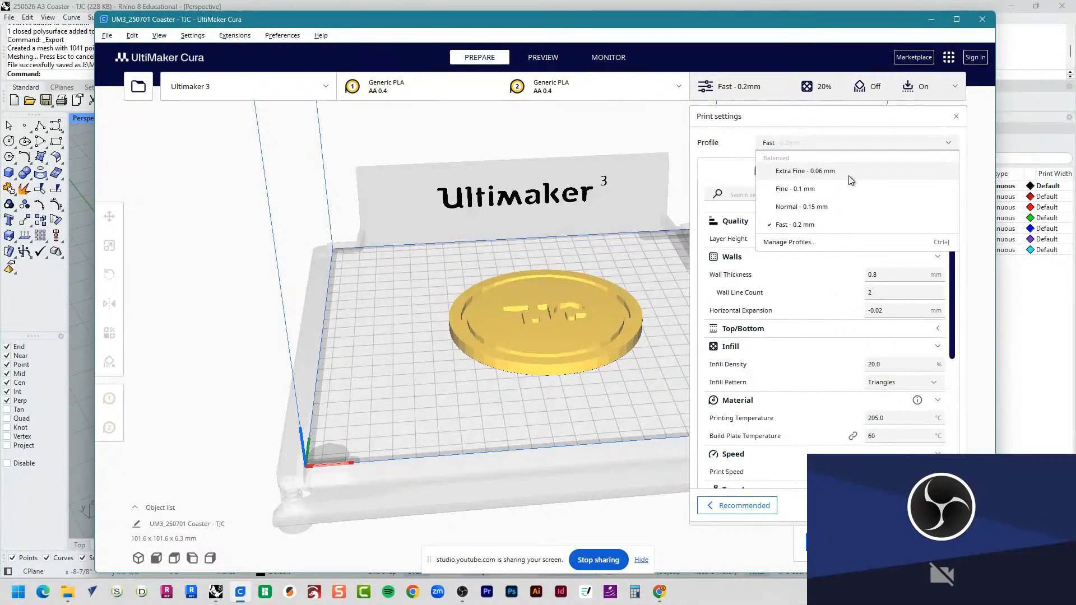
{"action": "left_click", "coordinate": [823, 208]}
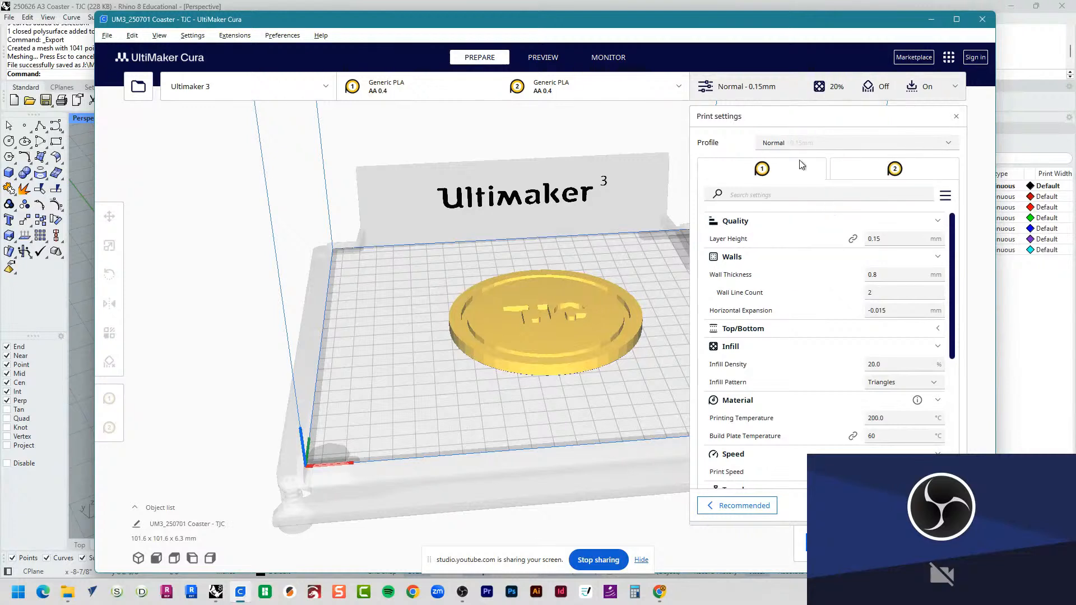
Step: Compare the print settings of extruder 2 and extruder 1, ending on extruder 1
{"action": "left_click", "coordinate": [902, 176]}
{"action": "left_click", "coordinate": [874, 178]}
{"action": "left_click", "coordinate": [781, 170]}
{"action": "left_click", "coordinate": [894, 170]}
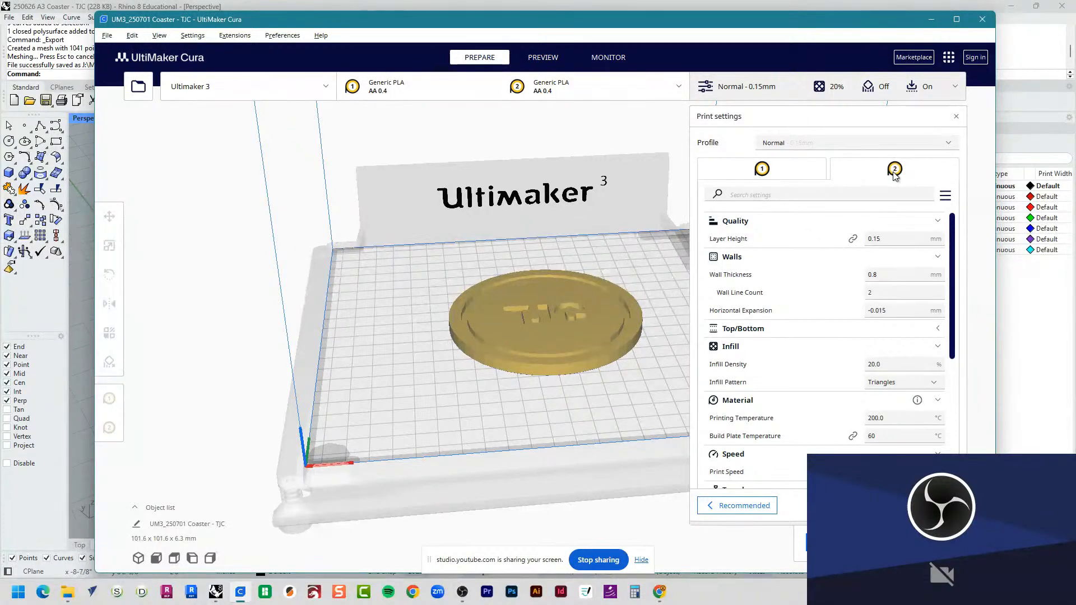
{"action": "left_click", "coordinate": [809, 173]}
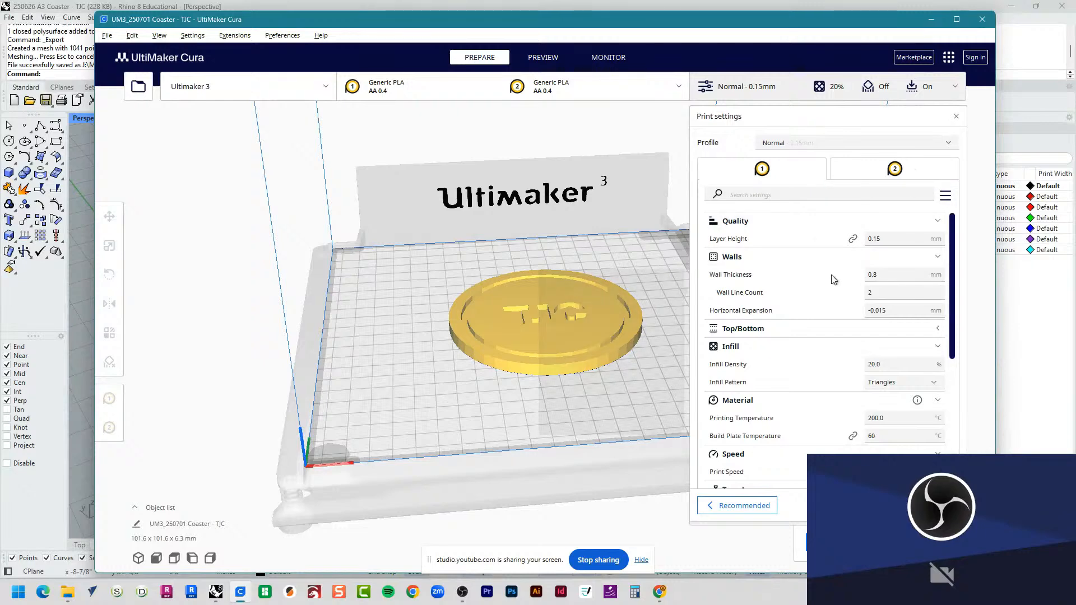
Step: Review the infill density and the available infill patterns for extruder 1, keeping Triangles
{"action": "scroll", "coordinate": [825, 294], "scroll_direction": "down", "scroll_amount": 3}
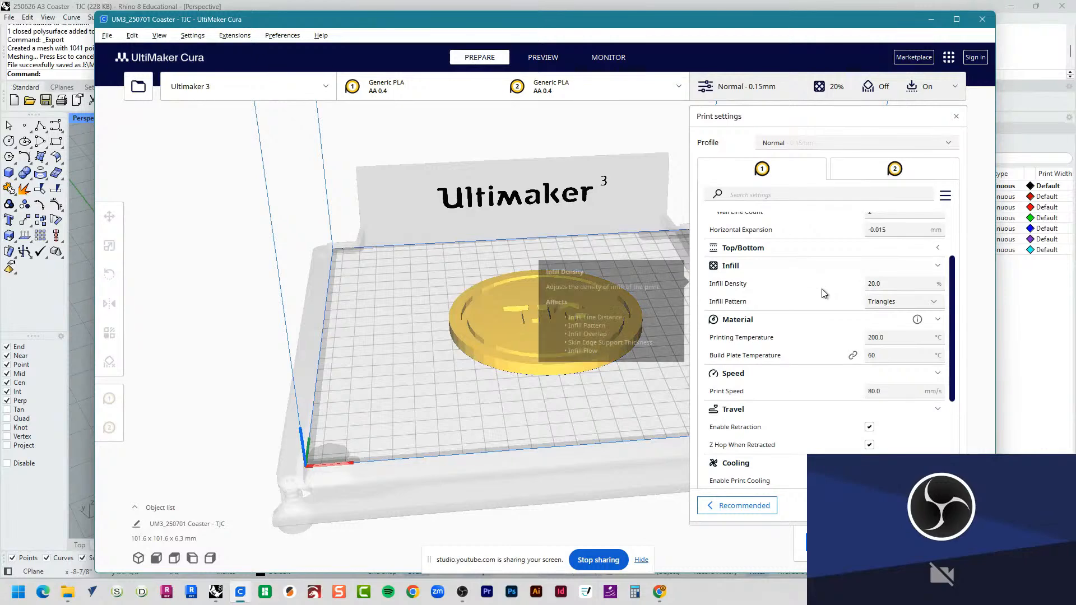
{"action": "left_click", "coordinate": [893, 303]}
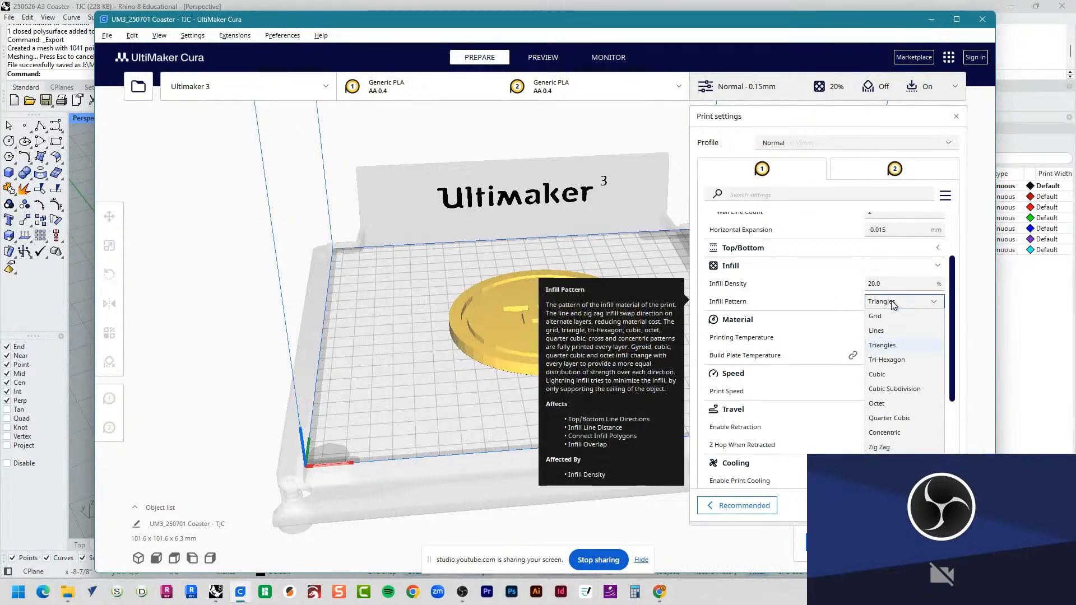
{"action": "left_click", "coordinate": [892, 303]}
{"action": "scroll", "coordinate": [817, 353], "scroll_direction": "down", "scroll_amount": 1}
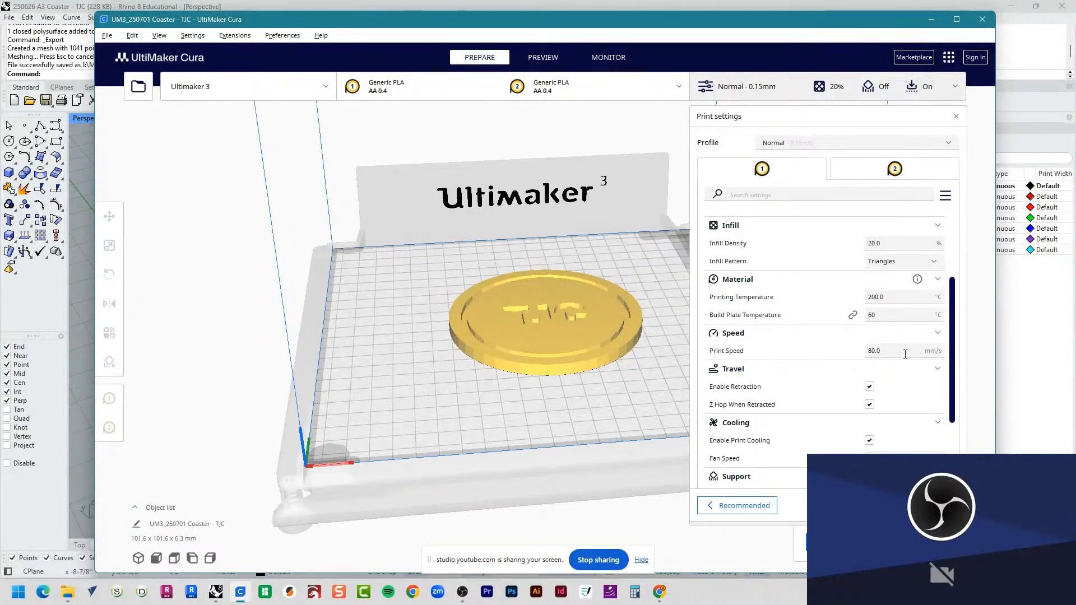
{"action": "scroll", "coordinate": [807, 379], "scroll_direction": "up", "scroll_amount": 5}
{"action": "mouse_move", "coordinate": [903, 384]}
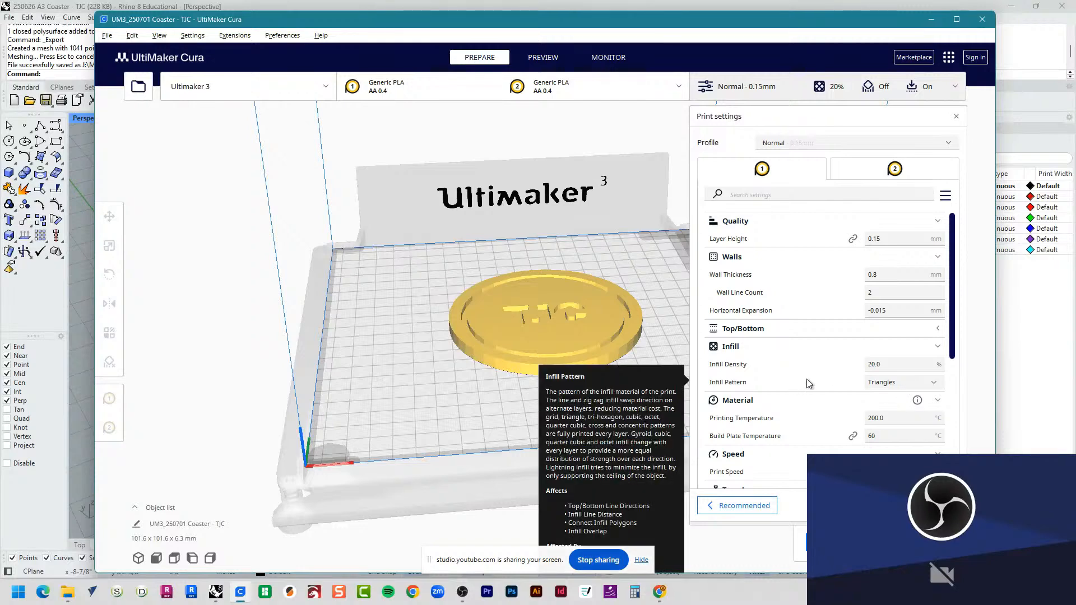
Step: Review the material, speed, travel, cooling, support and build plate adhesion settings, and close the print settings
{"action": "scroll", "coordinate": [807, 381], "scroll_direction": "down", "scroll_amount": 7}
{"action": "mouse_move", "coordinate": [806, 382]}
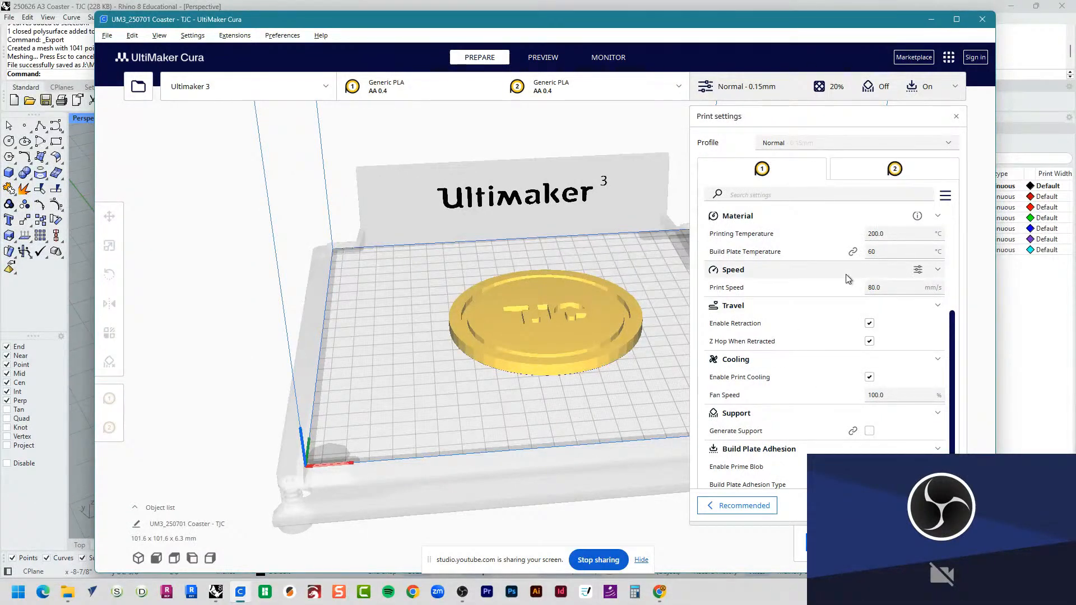
{"action": "mouse_move", "coordinate": [843, 331]}
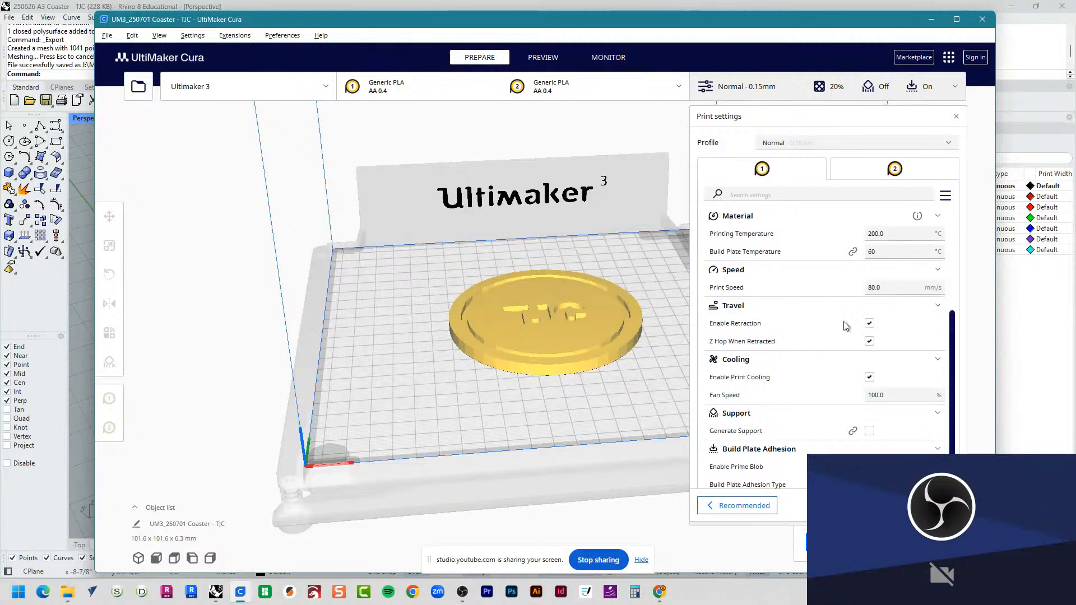
{"action": "scroll", "coordinate": [835, 337], "scroll_direction": "down", "scroll_amount": 2}
{"action": "scroll", "coordinate": [829, 329], "scroll_direction": "up", "scroll_amount": 1}
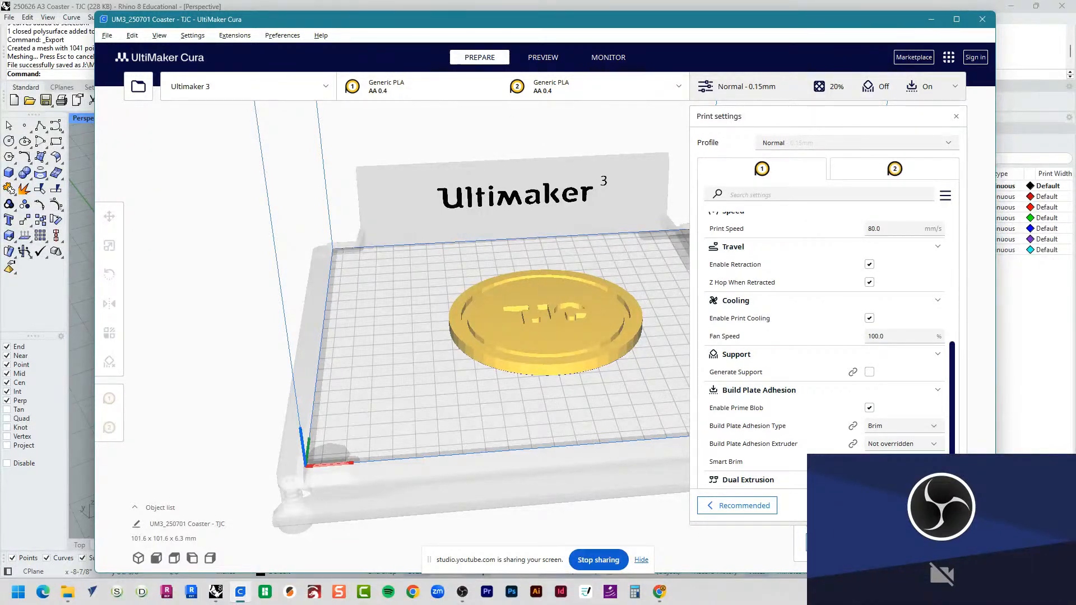
{"action": "left_click", "coordinate": [715, 89]}
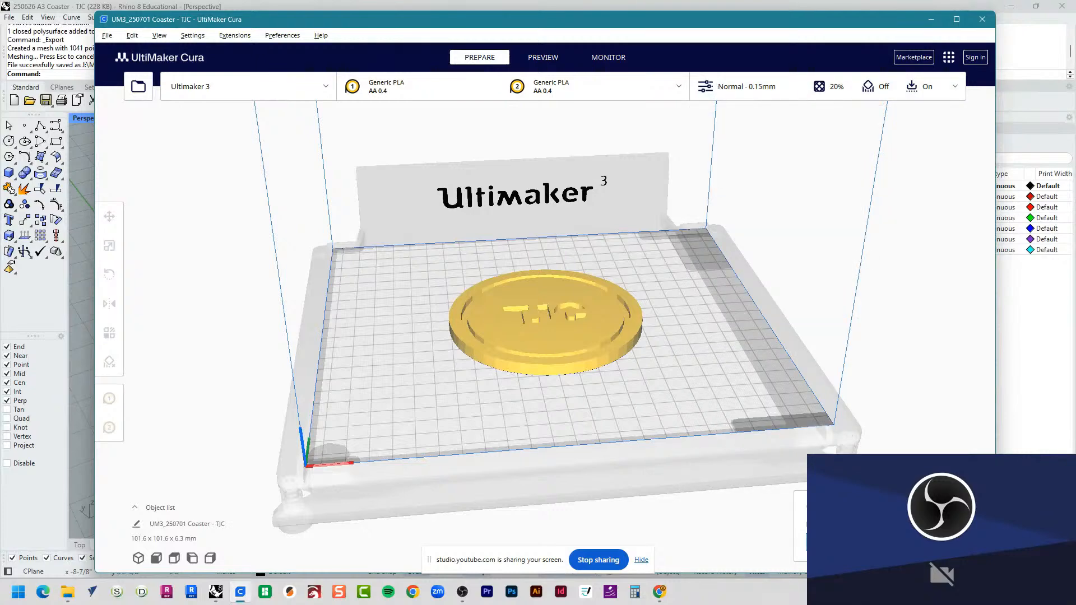
Step: Slice the coaster and inspect the sliced model up close in the layer preview
{"action": "left_click", "coordinate": [846, 543]}
{"action": "left_click", "coordinate": [588, 374]}
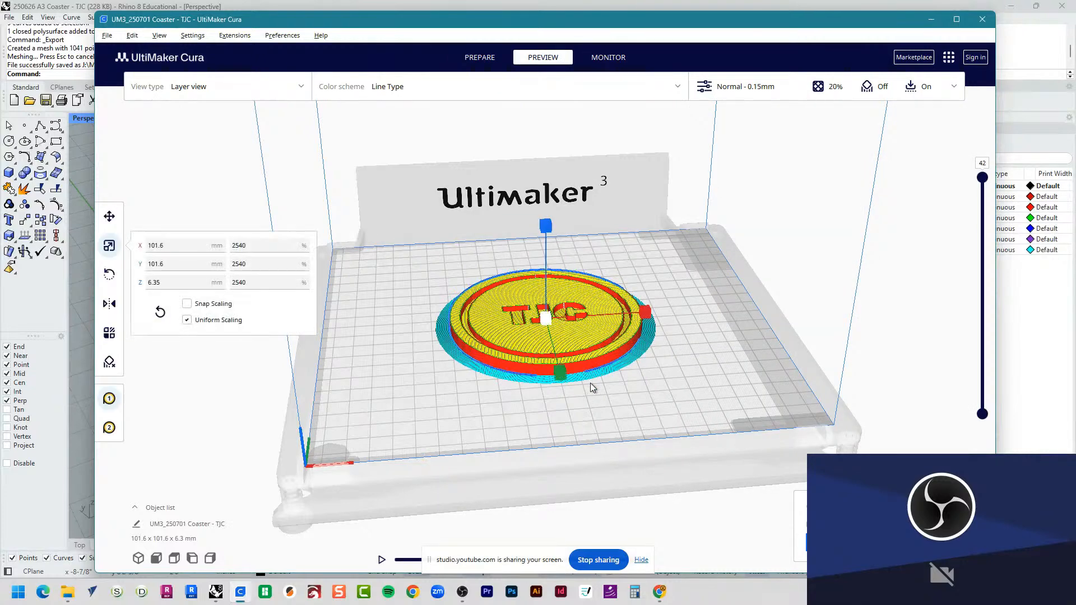
{"action": "scroll", "coordinate": [572, 365], "scroll_direction": "up", "scroll_amount": 8}
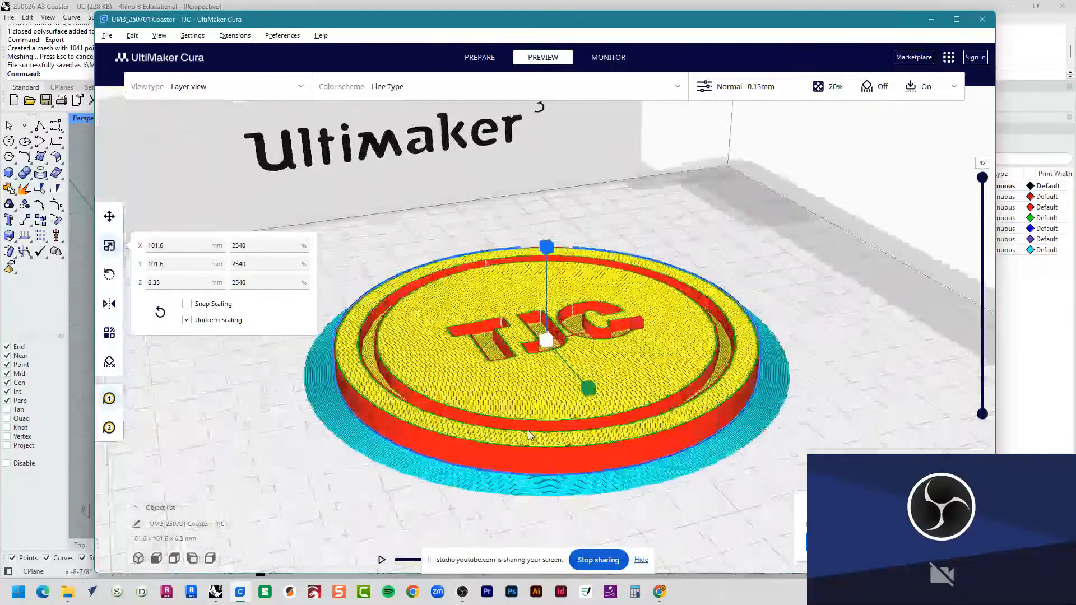
{"action": "scroll", "coordinate": [528, 432], "scroll_direction": "up", "scroll_amount": 1}
{"action": "right_click_drag", "start_coordinate": [636, 444], "coordinate": [571, 422]}
{"action": "scroll", "coordinate": [572, 421], "scroll_direction": "down", "scroll_amount": 3}
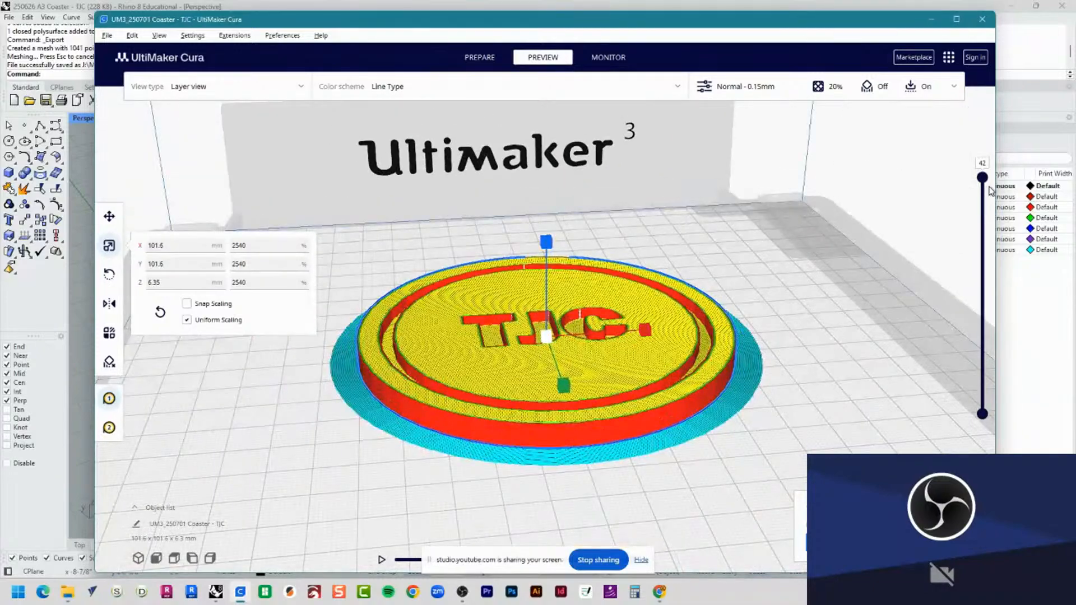
Step: Step through the coaster's sliced layers from layer 1 up to layer 42, examining the infill inside
{"action": "left_click_drag", "start_coordinate": [985, 182], "coordinate": [992, 434]}
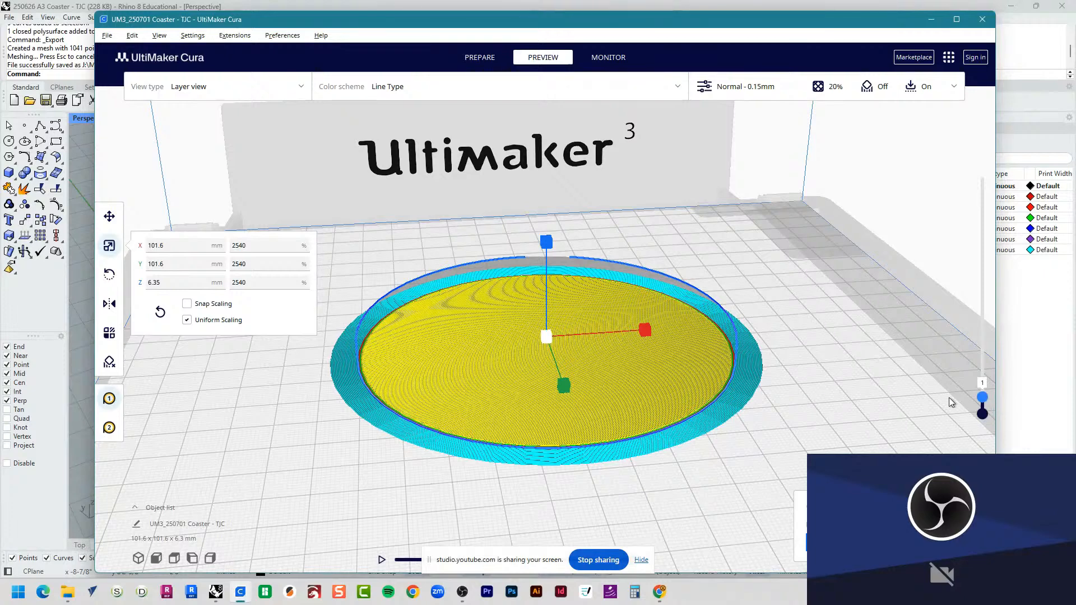
{"action": "left_click_drag", "start_coordinate": [983, 397], "coordinate": [1003, 253]}
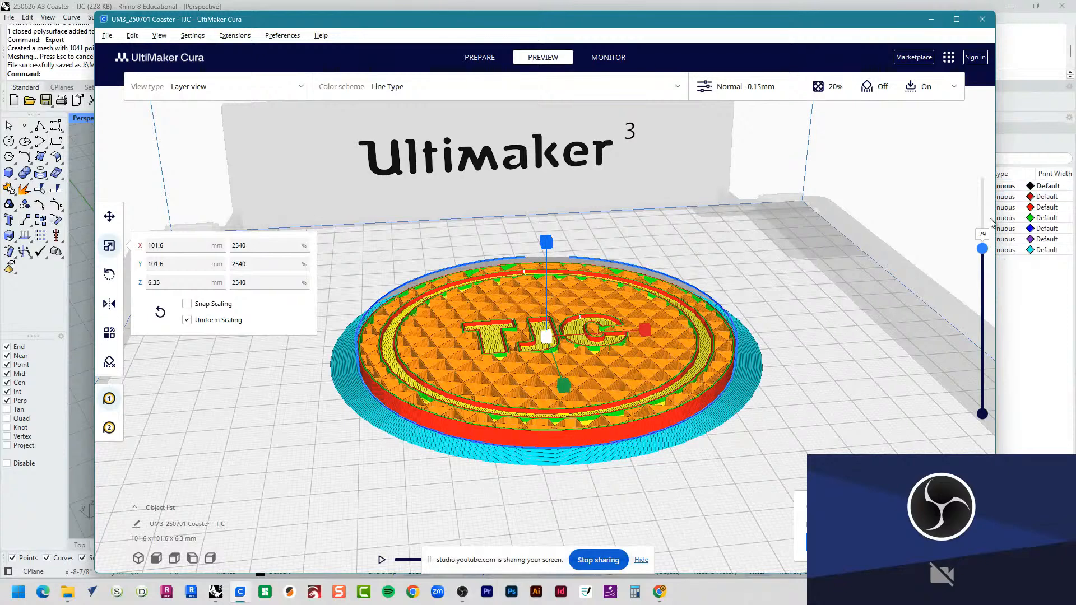
{"action": "left_click_drag", "start_coordinate": [982, 248], "coordinate": [984, 166]}
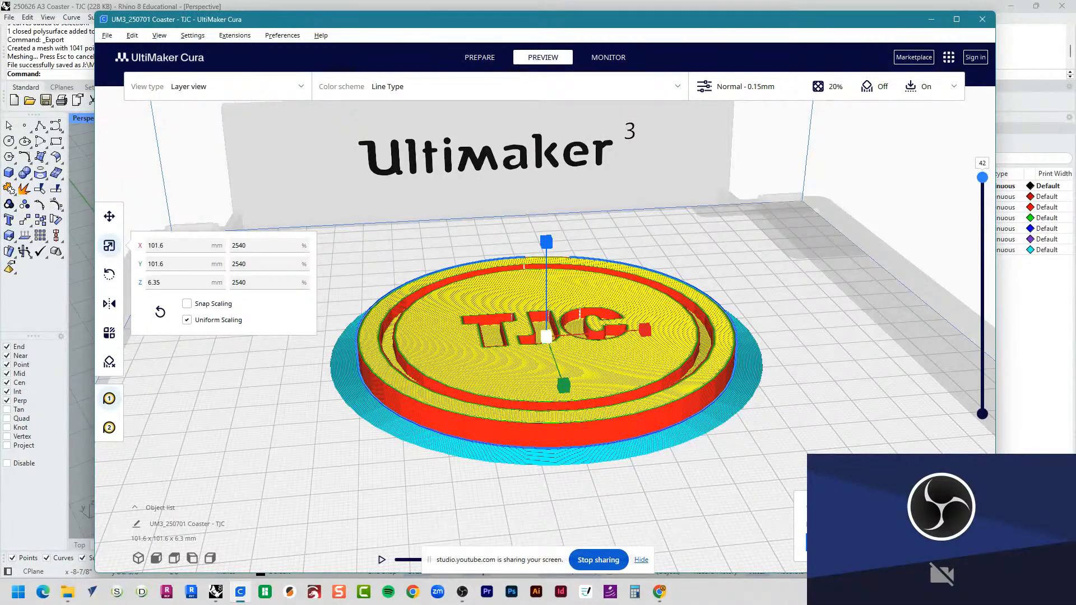
{"action": "left_click_drag", "start_coordinate": [546, 336], "coordinate": [669, 334]}
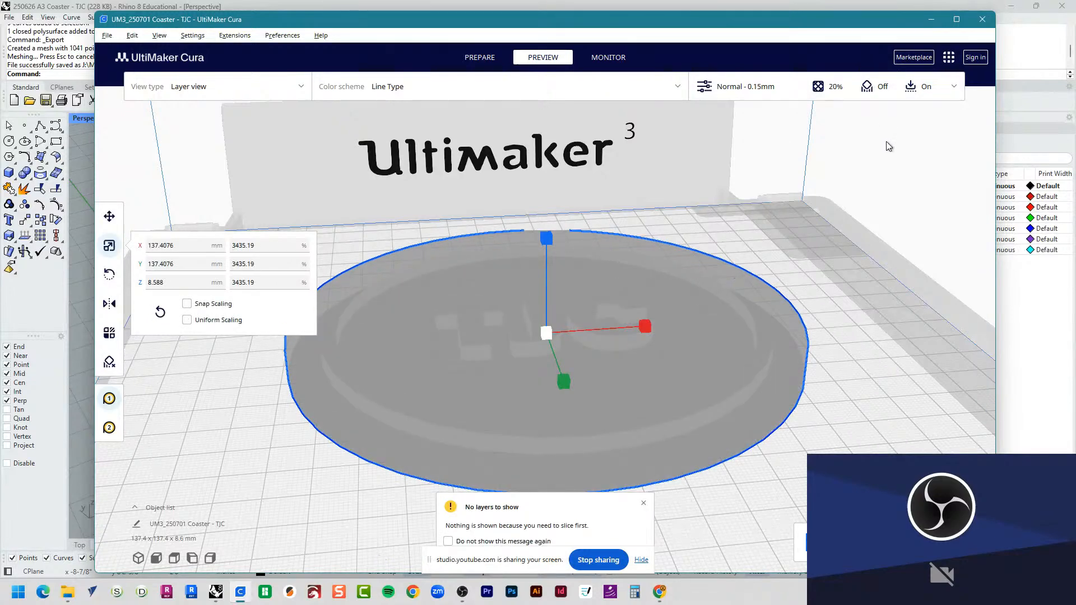
{"action": "key", "text": "ctrl+z"}
{"action": "left_click", "coordinate": [879, 354]}
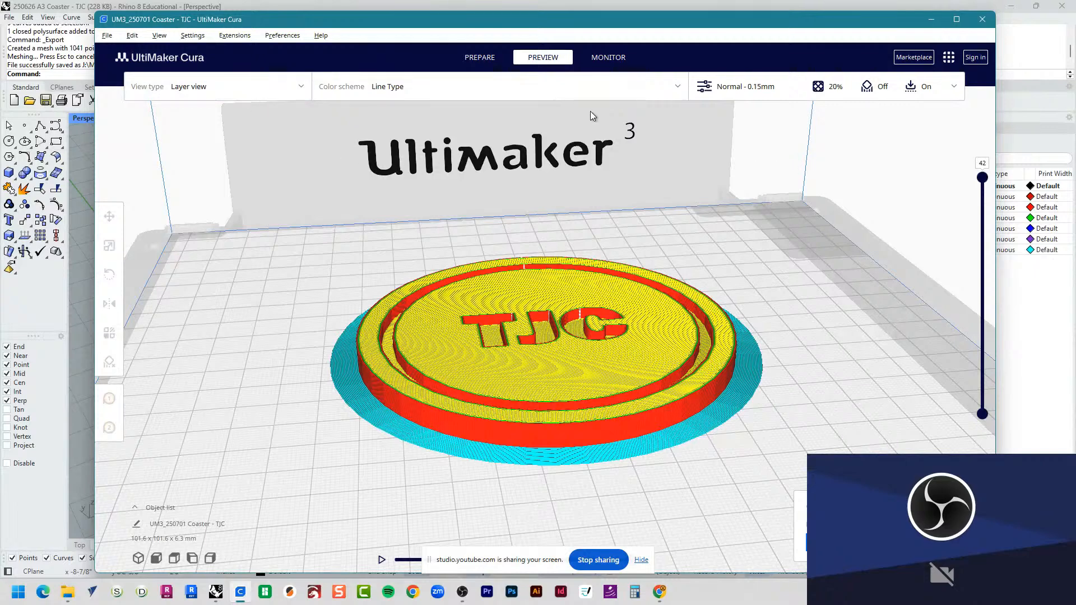
Step: Return to the prepare stage and change the target printer to the UltiMaker S5
{"action": "left_click", "coordinate": [481, 59]}
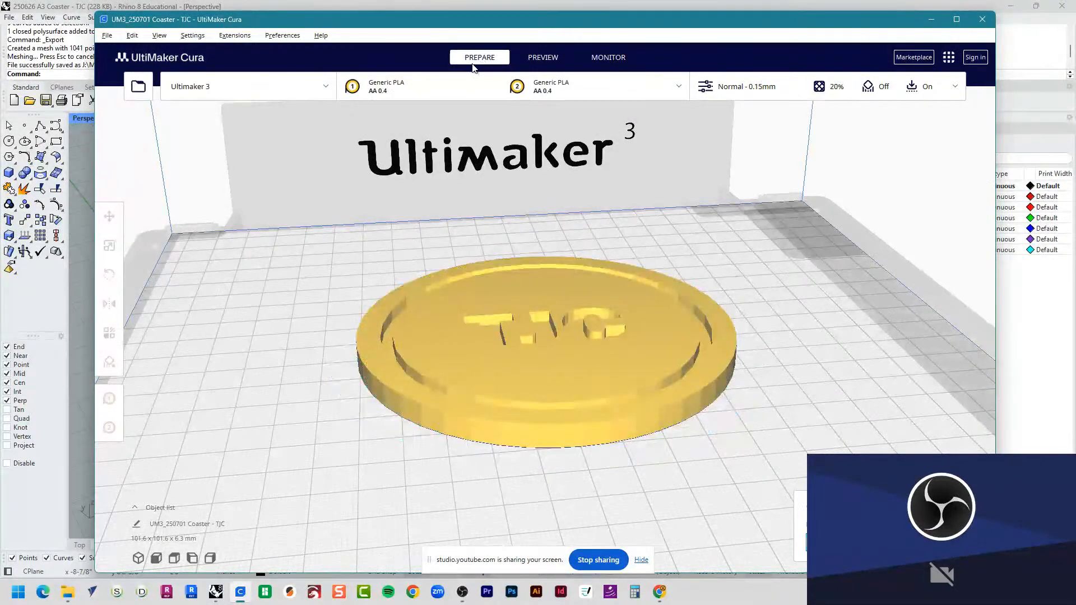
{"action": "left_click", "coordinate": [245, 89]}
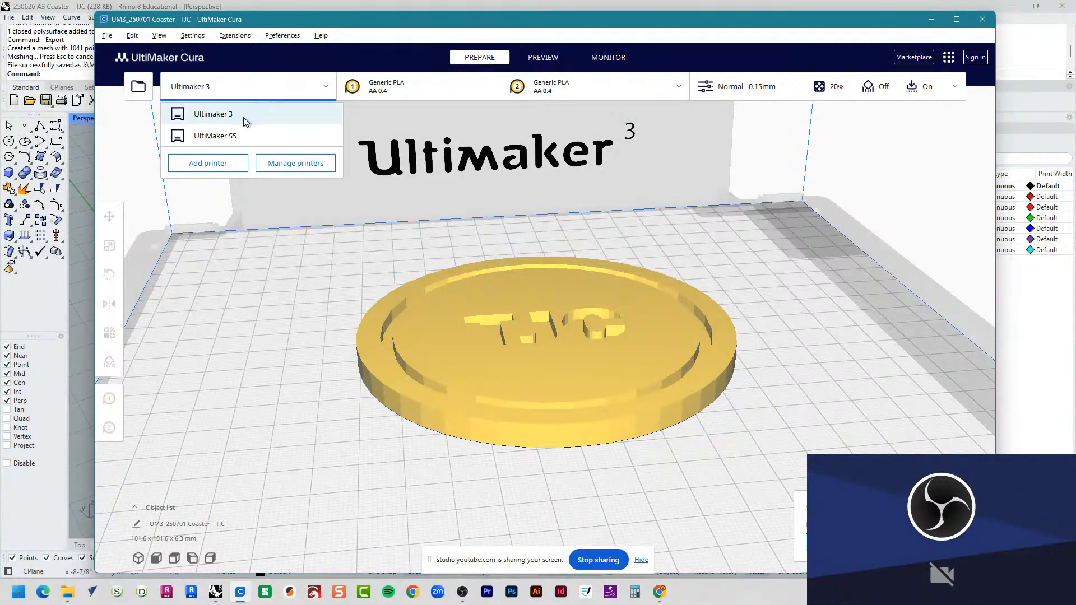
{"action": "left_click", "coordinate": [234, 137]}
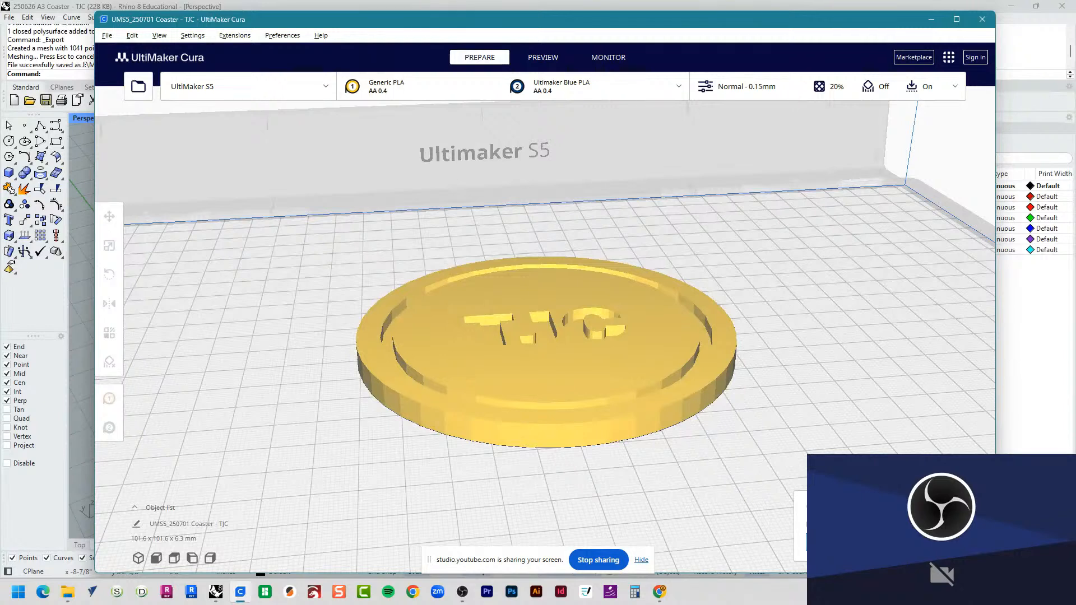
Step: Set the print profile to the balanced Extra Fine - 0.06 mm and close the print settings
{"action": "left_click", "coordinate": [758, 85]}
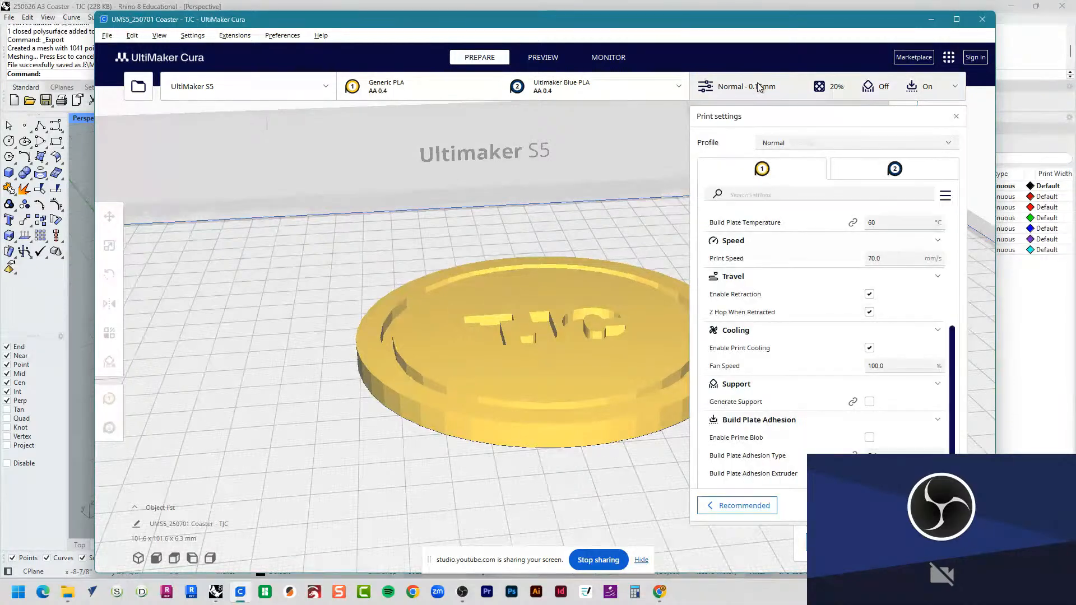
{"action": "left_click", "coordinate": [779, 144]}
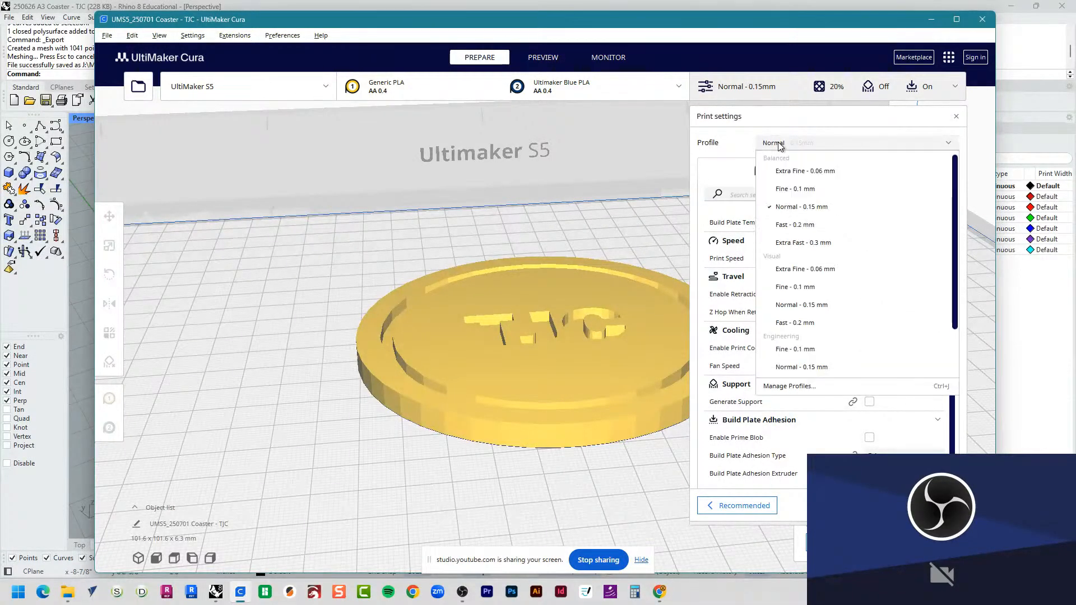
{"action": "left_click", "coordinate": [785, 171]}
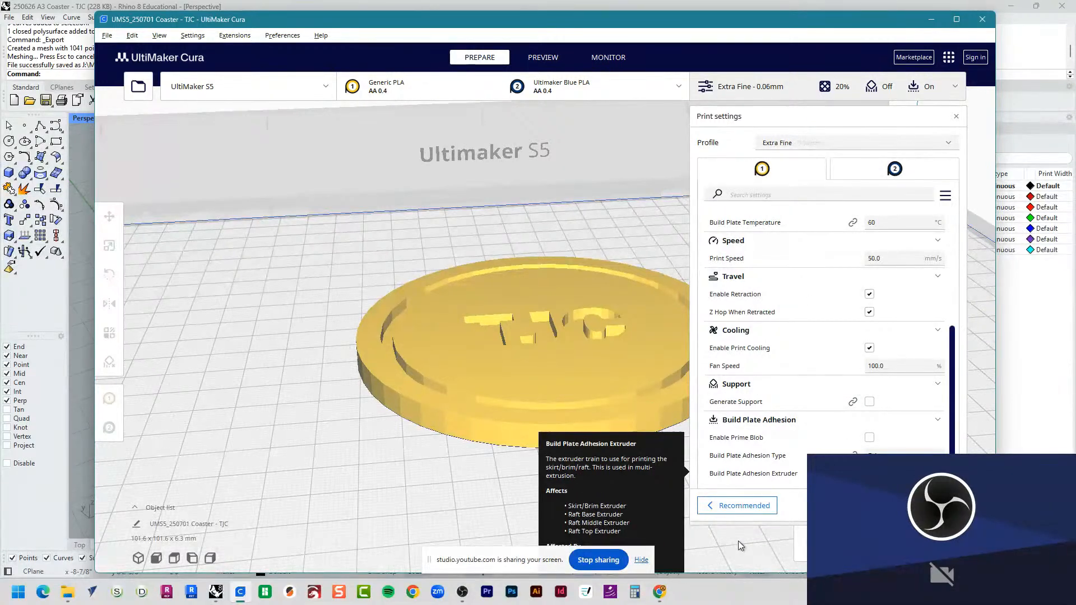
{"action": "left_click", "coordinate": [757, 86]}
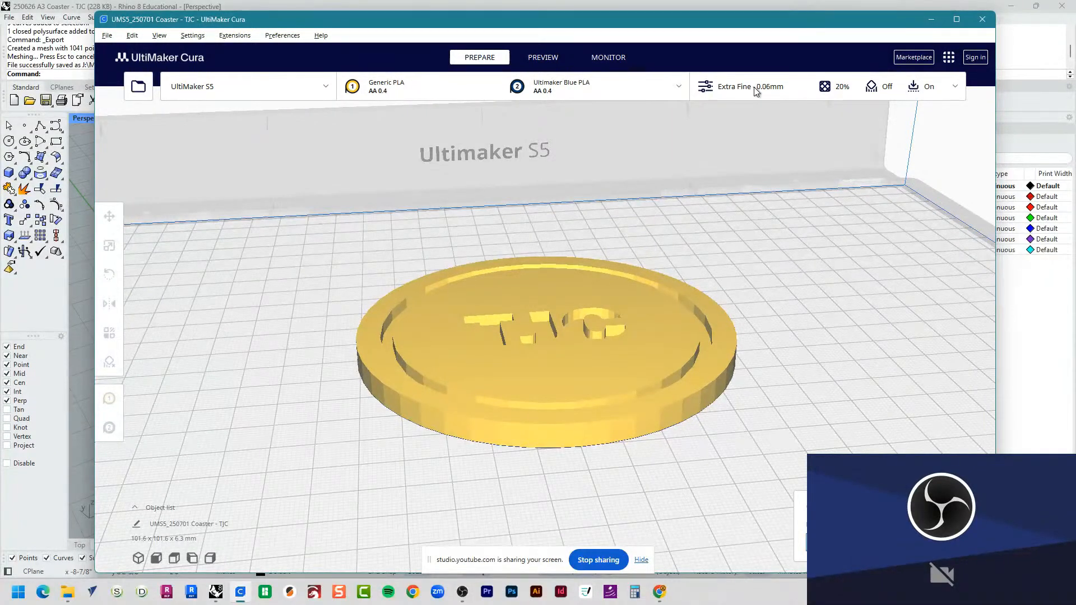
Step: Set the print profile to the balanced Extra Fast - 0.3 mm and close the print settings
{"action": "left_click", "coordinate": [756, 92]}
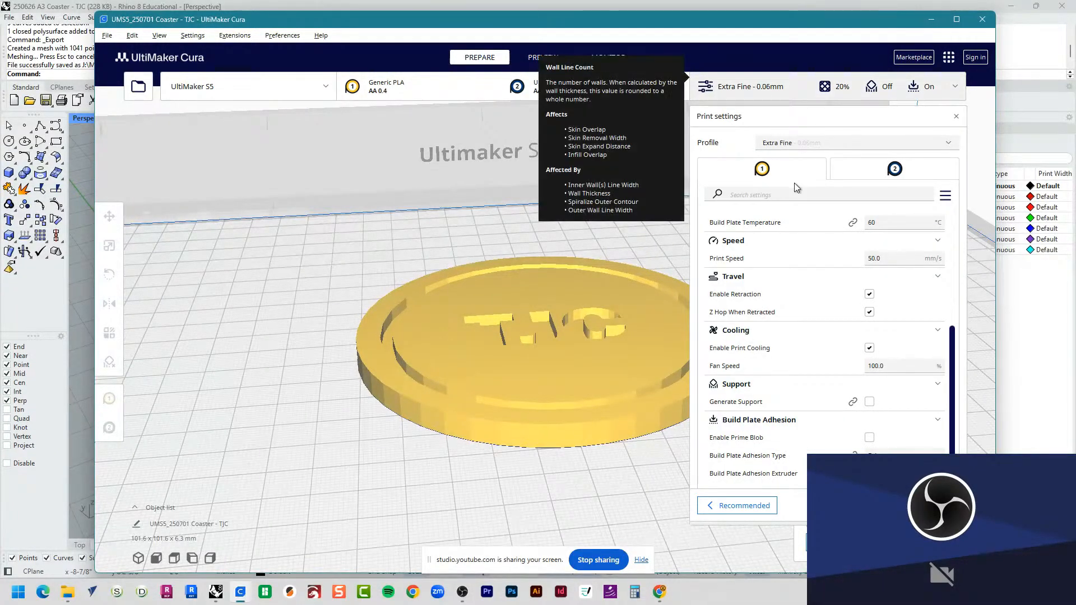
{"action": "left_click", "coordinate": [788, 143]}
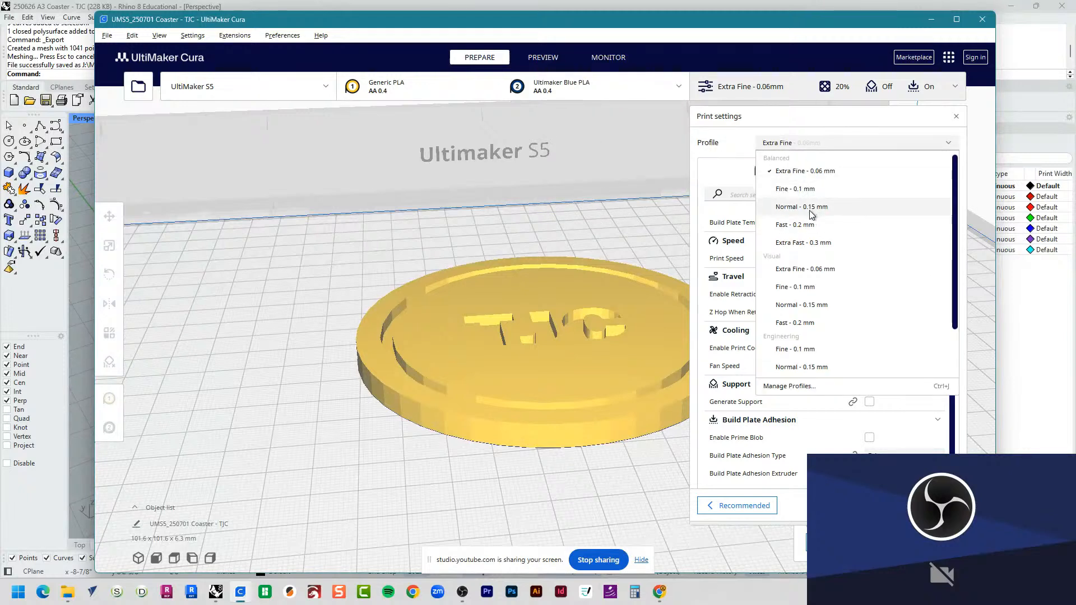
{"action": "left_click", "coordinate": [820, 244]}
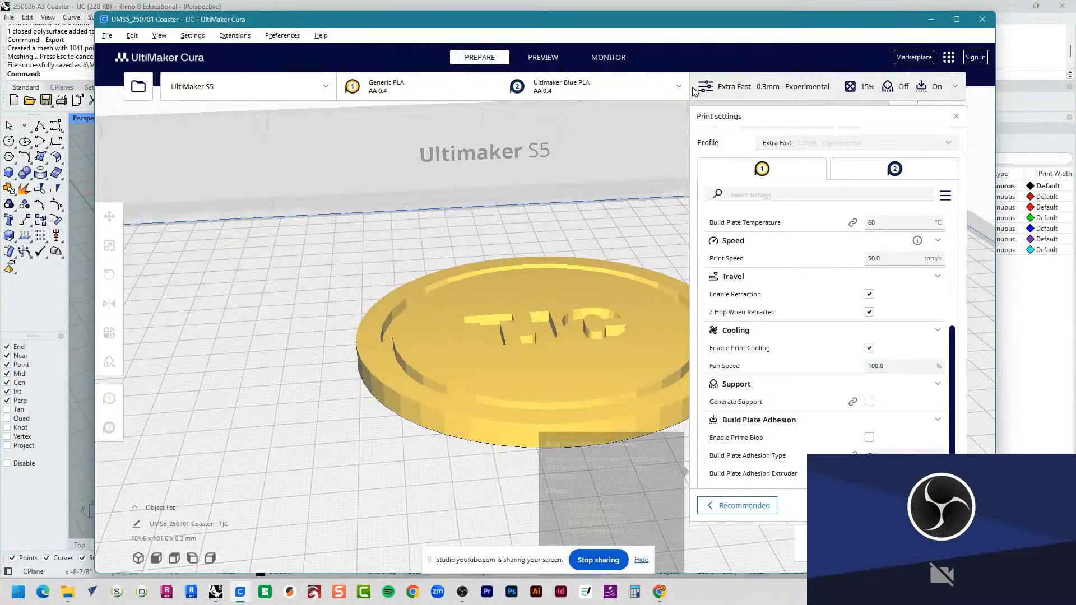
{"action": "left_click", "coordinate": [729, 90]}
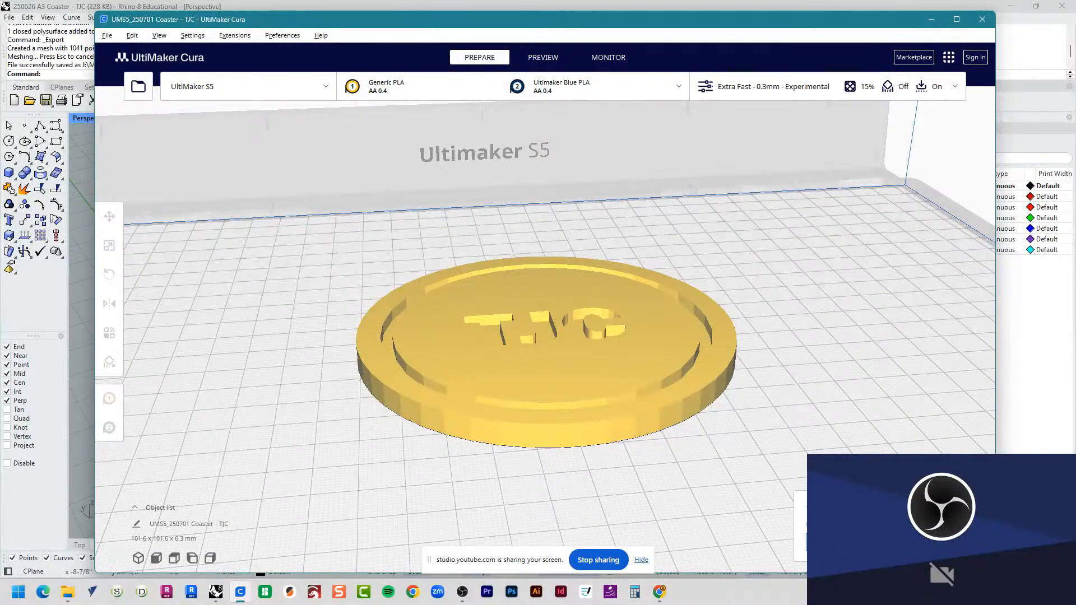
Step: Save the sliced coaster to disk as UMS5_250701 Coaster - TJC.ufp in the 2B - 3D Print folder, and close Cura
{"action": "left_click", "coordinate": [927, 542]}
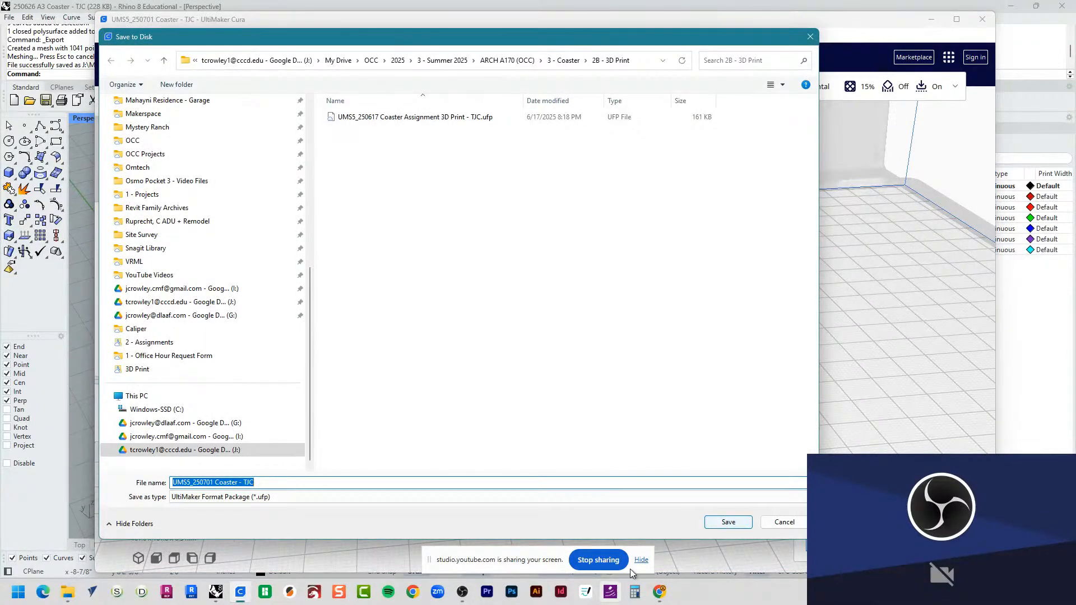
{"action": "left_click", "coordinate": [578, 296]}
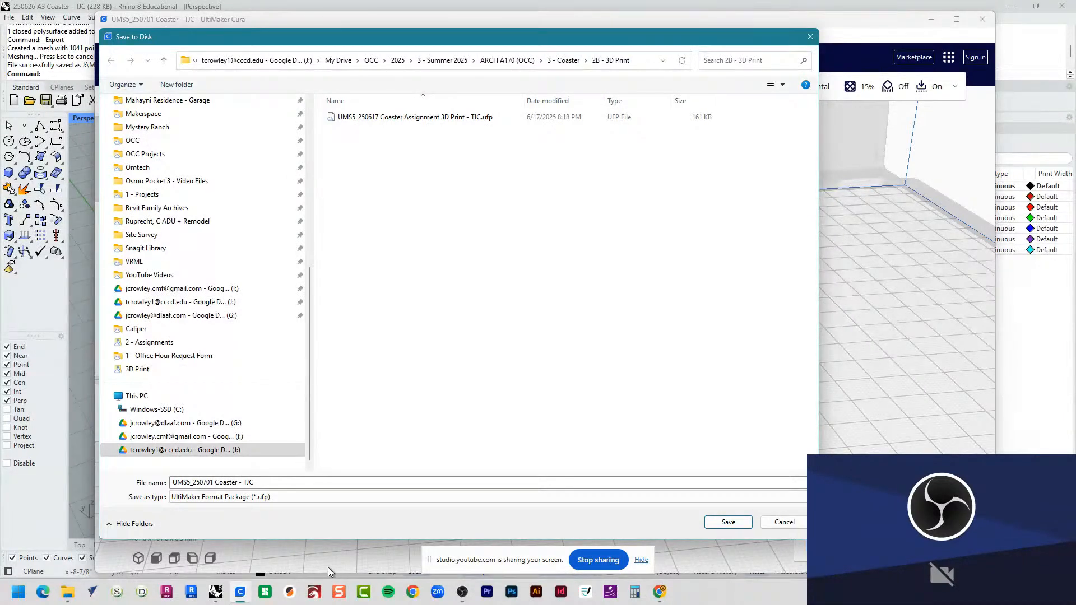
{"action": "left_click", "coordinate": [306, 483]}
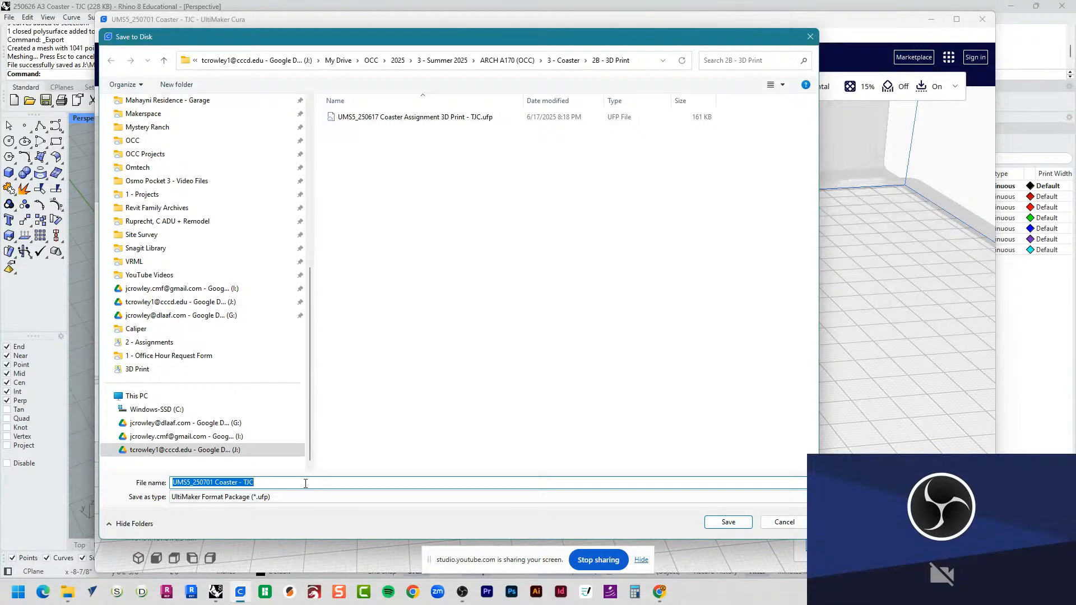
{"action": "left_click", "coordinate": [305, 482]}
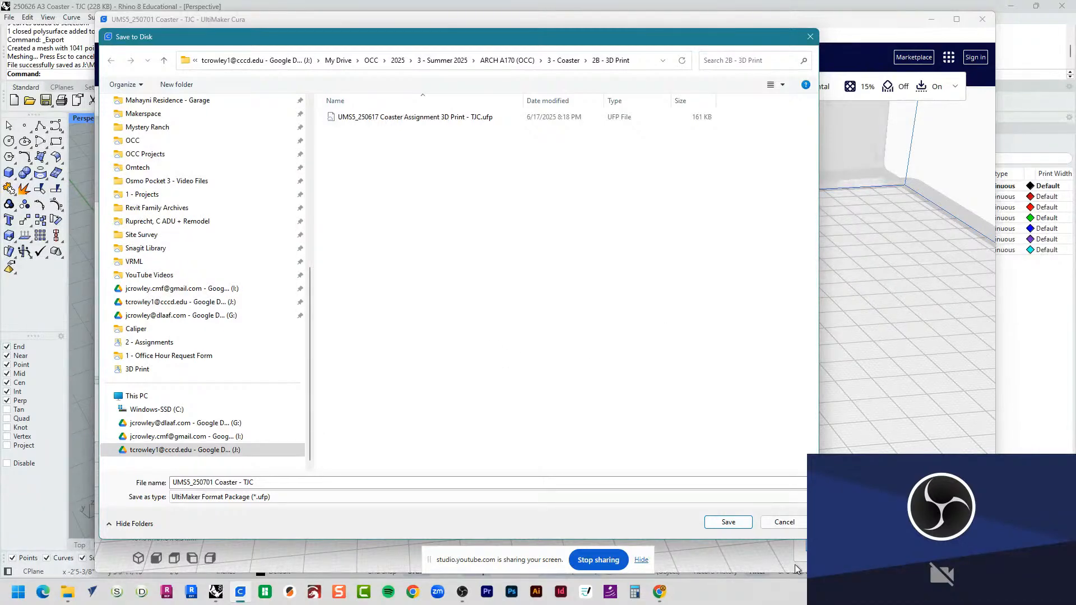
{"action": "left_click", "coordinate": [728, 521]}
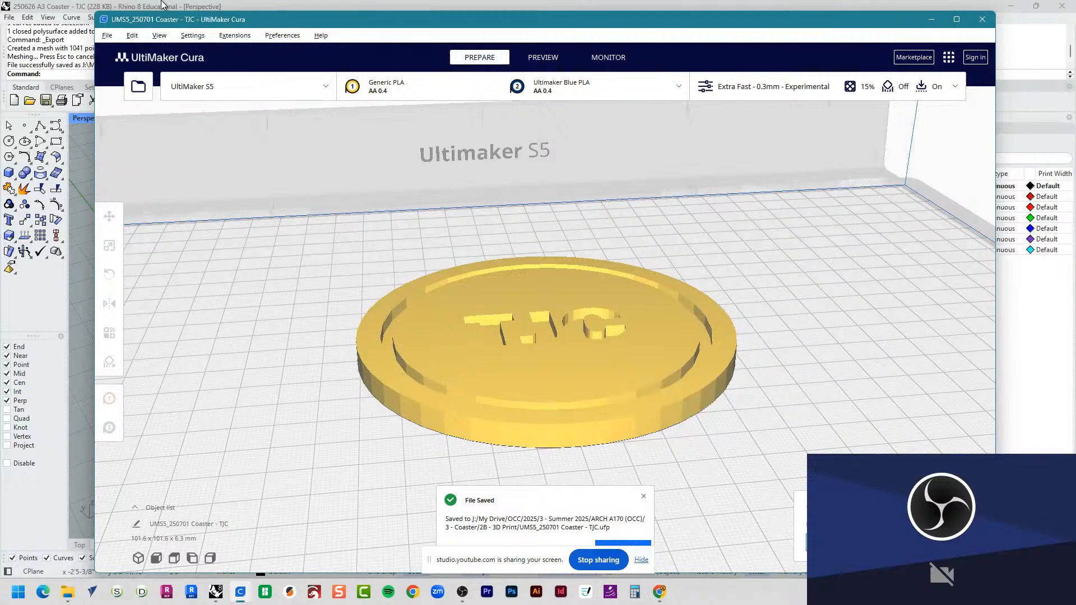
{"action": "left_click", "coordinate": [983, 20]}
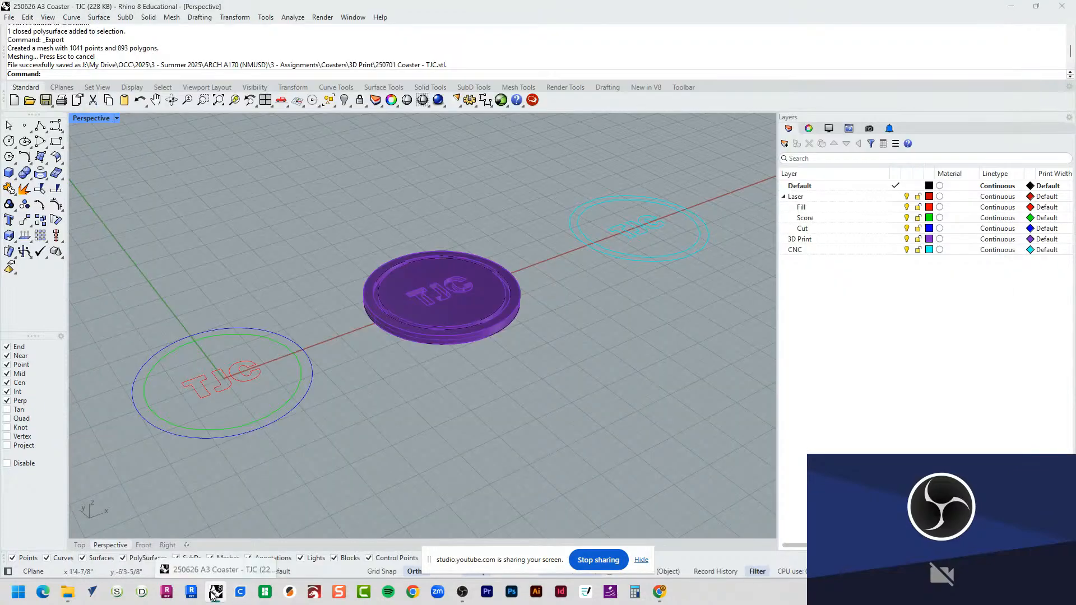
Step: Switch to Bambu Studio and create a new project
{"action": "left_click", "coordinate": [265, 599]}
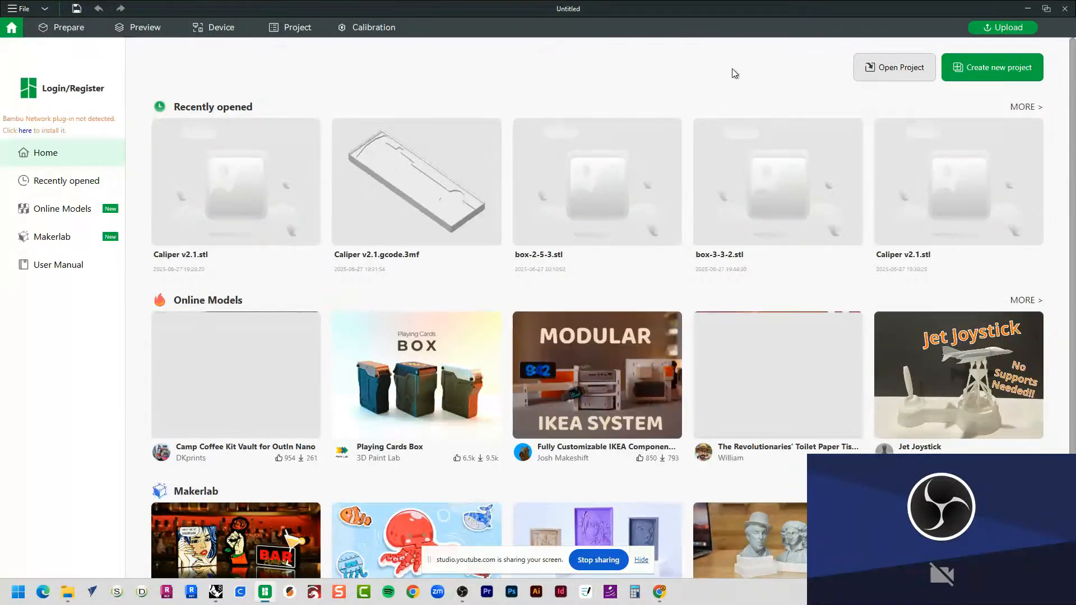
{"action": "left_click", "coordinate": [998, 73]}
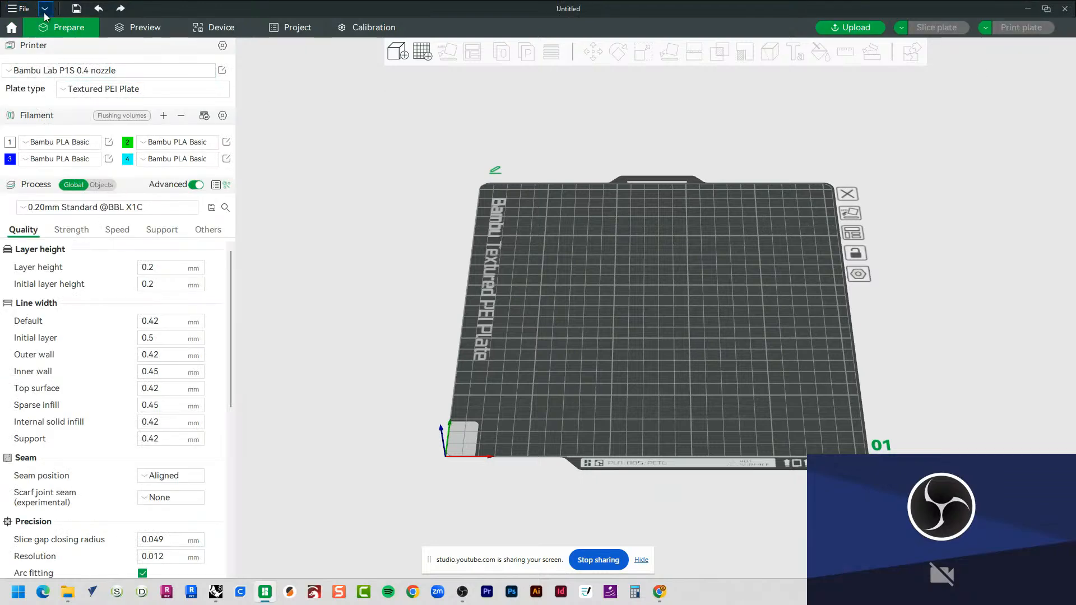
{"action": "left_click", "coordinate": [11, 28]}
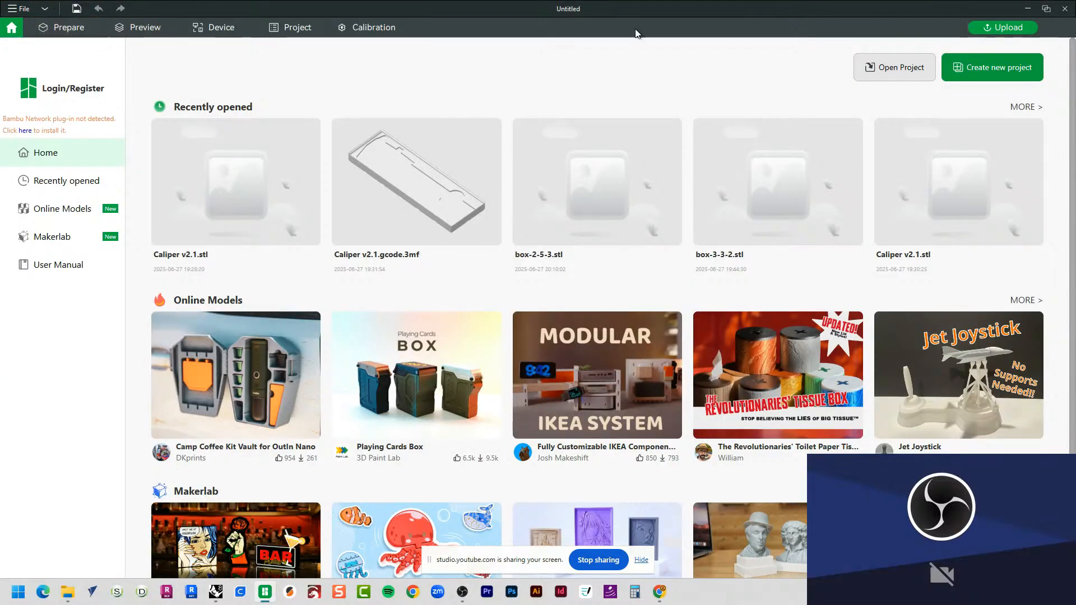
{"action": "left_click", "coordinate": [1034, 69]}
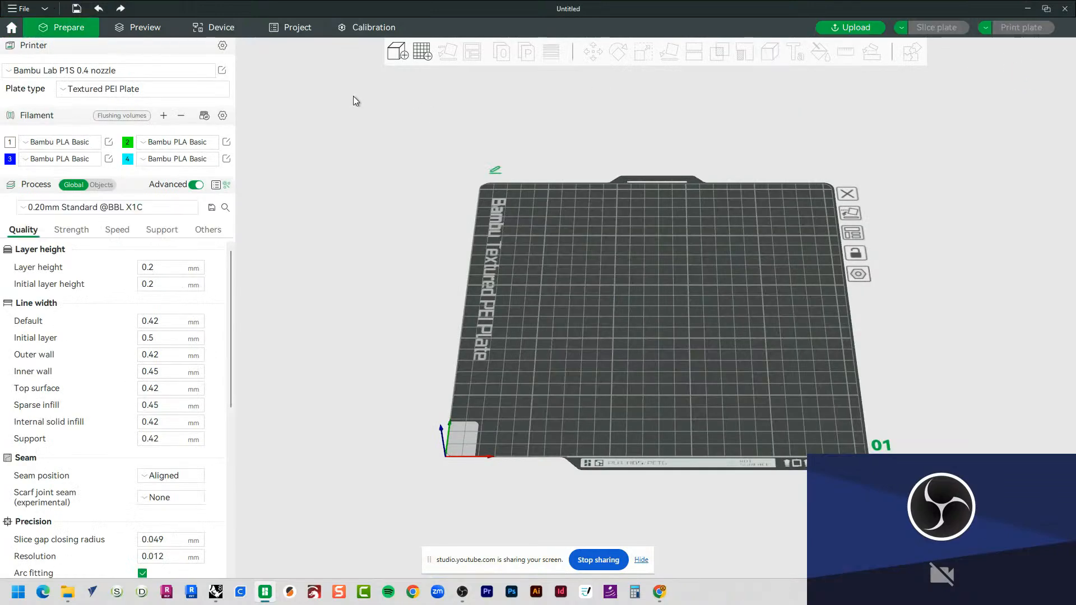
Step: View the printer presets, keeping Bambu Lab P1S 0.4 nozzle, and shrink the window so it no longer fills the screen
{"action": "left_click", "coordinate": [147, 72]}
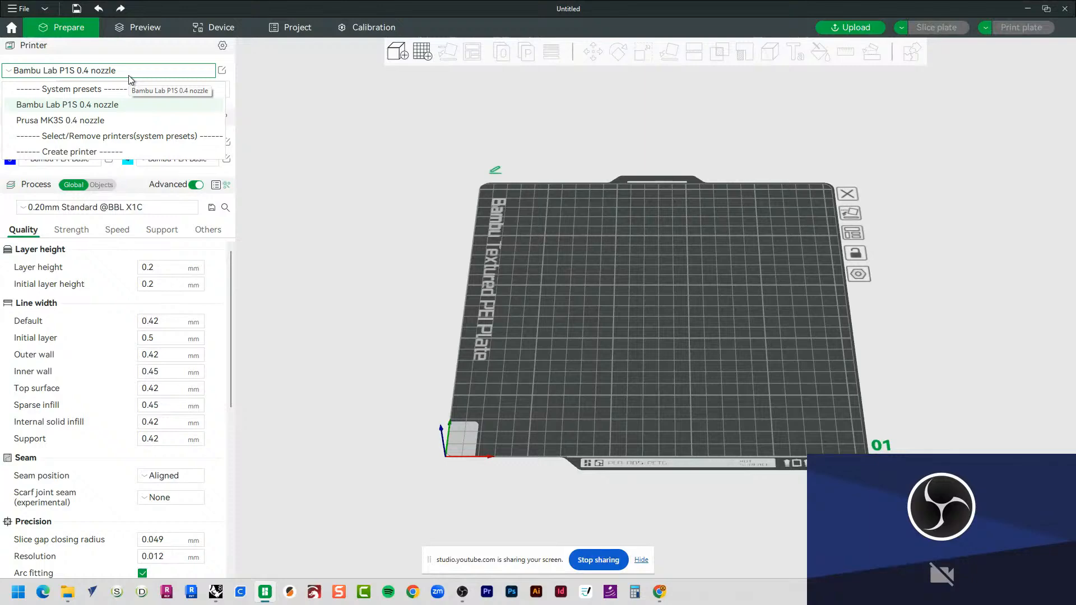
{"action": "mouse_move", "coordinate": [159, 12]}
{"action": "left_mouse_down"}
{"action": "mouse_move", "coordinate": [260, 32]}
{"action": "mouse_move", "coordinate": [155, 28]}
{"action": "left_mouse_up"}
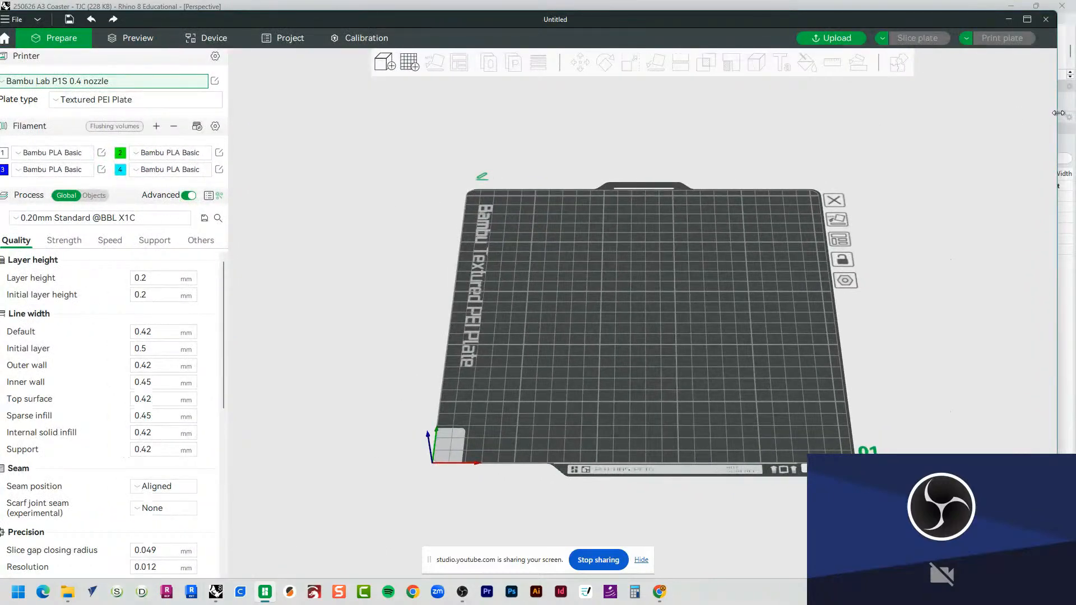
{"action": "left_click_drag", "start_coordinate": [1053, 119], "coordinate": [838, 118]}
{"action": "left_click_drag", "start_coordinate": [670, 22], "coordinate": [795, 15]}
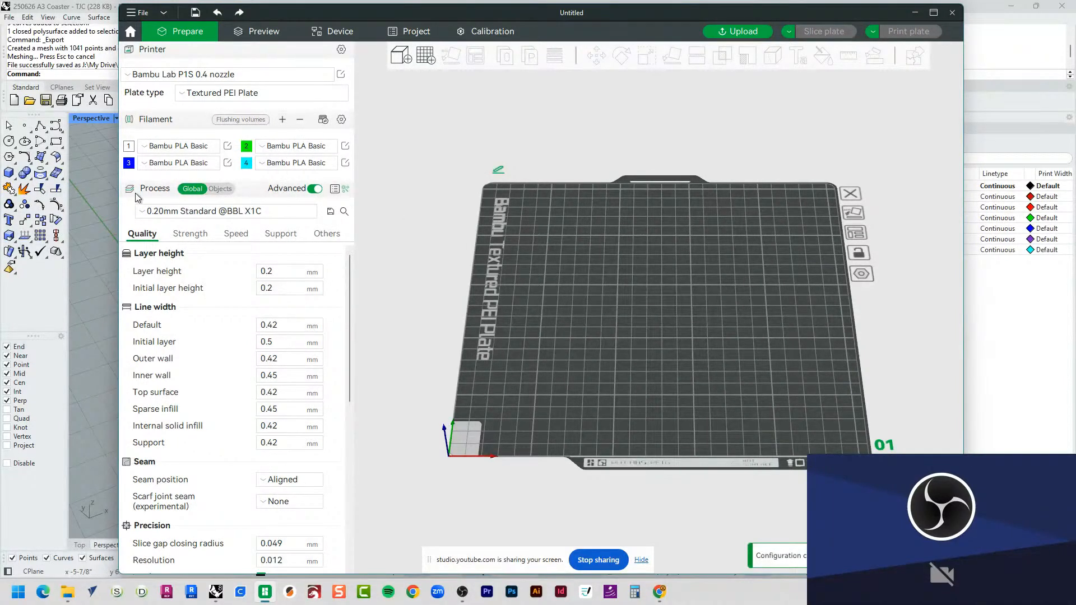
Step: Start a model import and browse to the 3D Print folder within ARCH A170 (NMUSD), 3 - Assignments, Coasters
{"action": "left_click", "coordinate": [164, 13]}
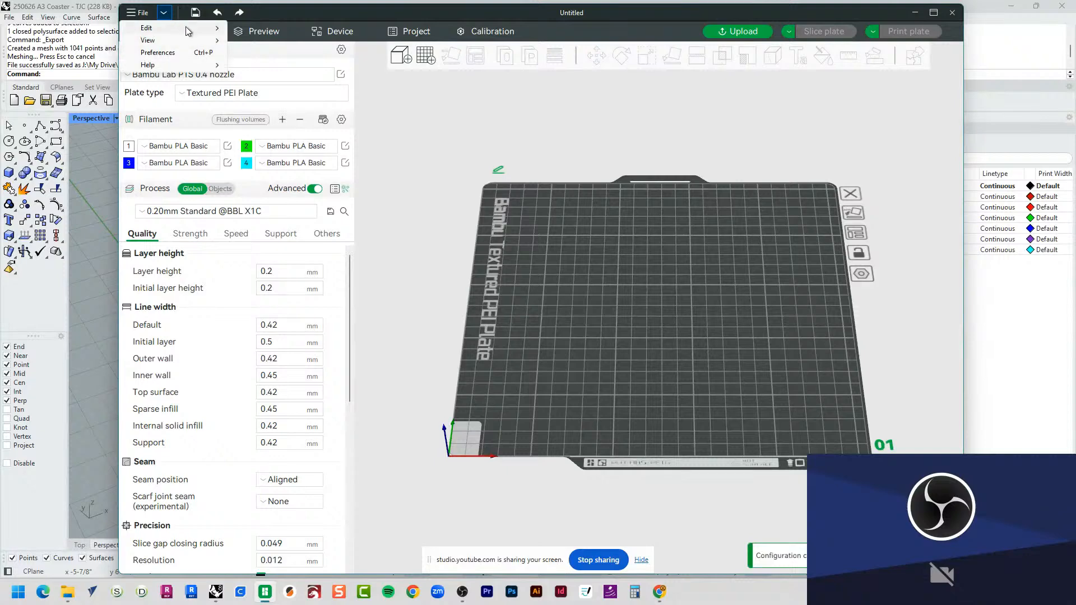
{"action": "left_click", "coordinate": [132, 13]}
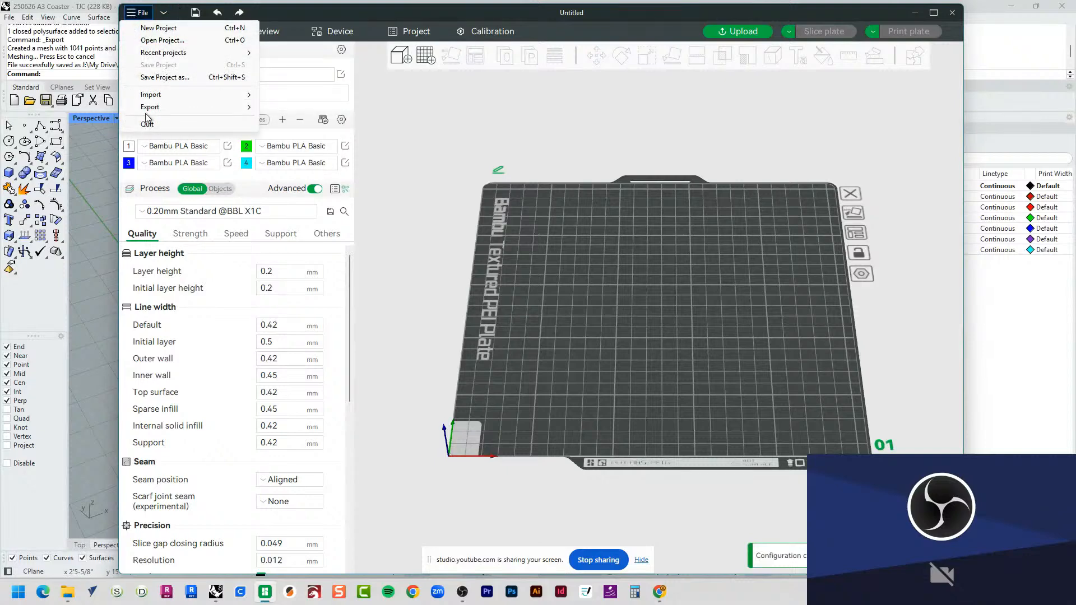
{"action": "mouse_move", "coordinate": [182, 97]}
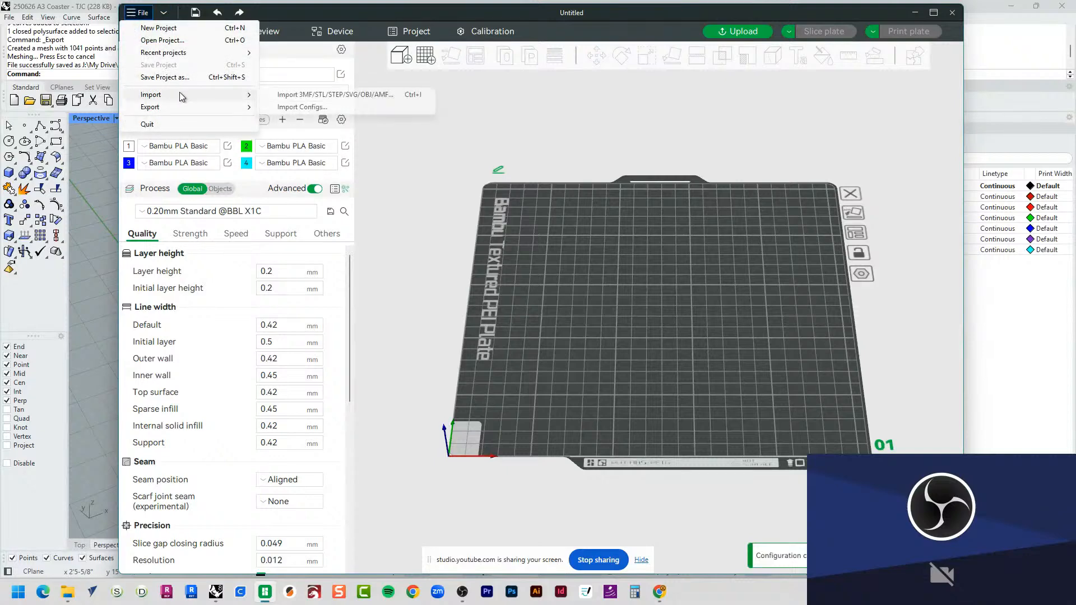
{"action": "left_click", "coordinate": [311, 98]}
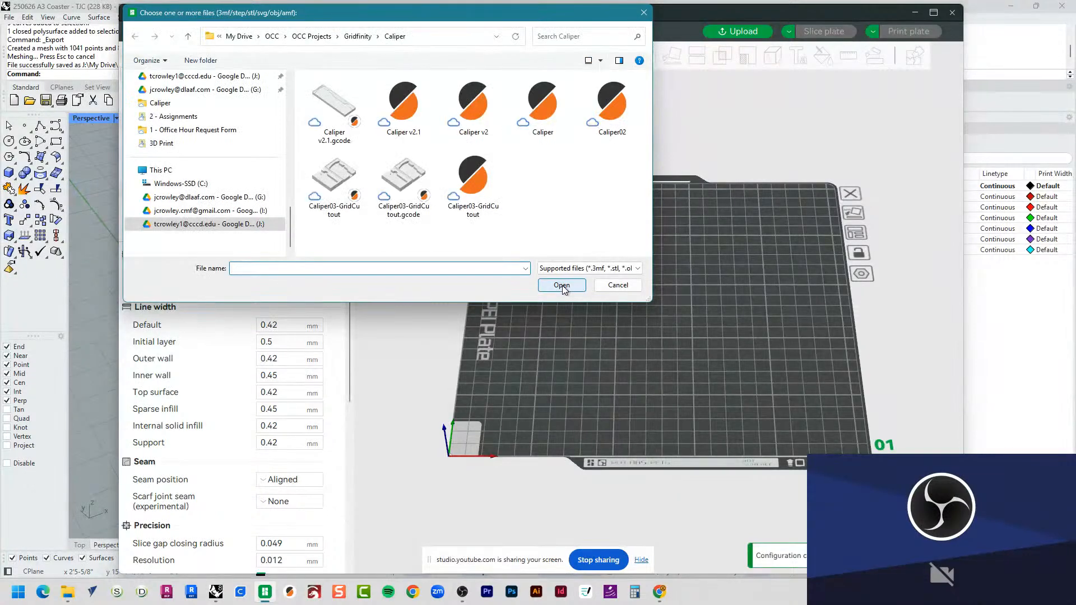
{"action": "left_click", "coordinate": [311, 36]}
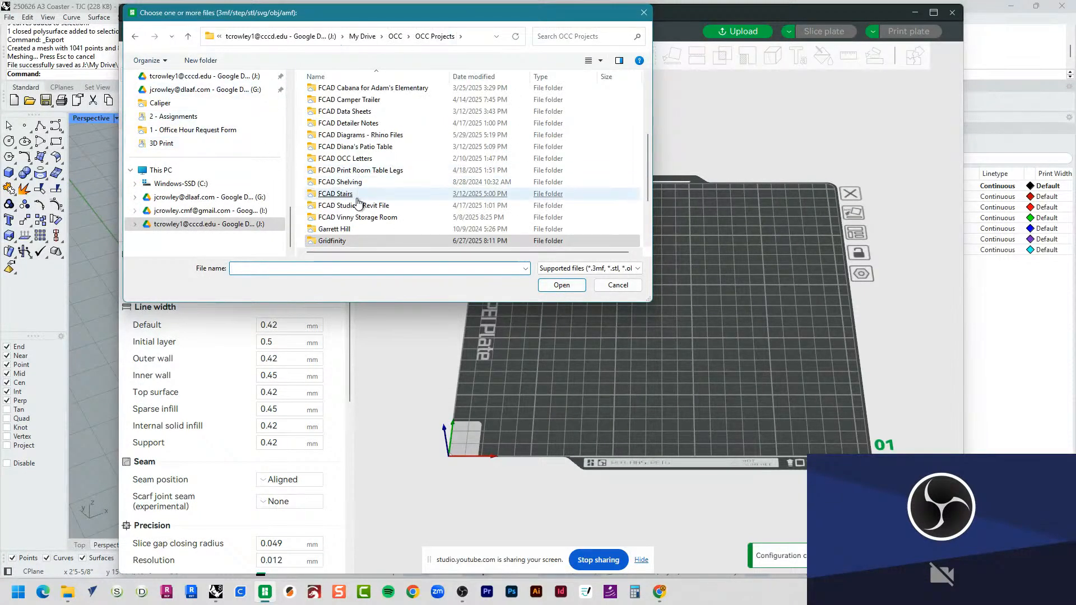
{"action": "scroll", "coordinate": [241, 163], "scroll_direction": "up", "scroll_amount": 6}
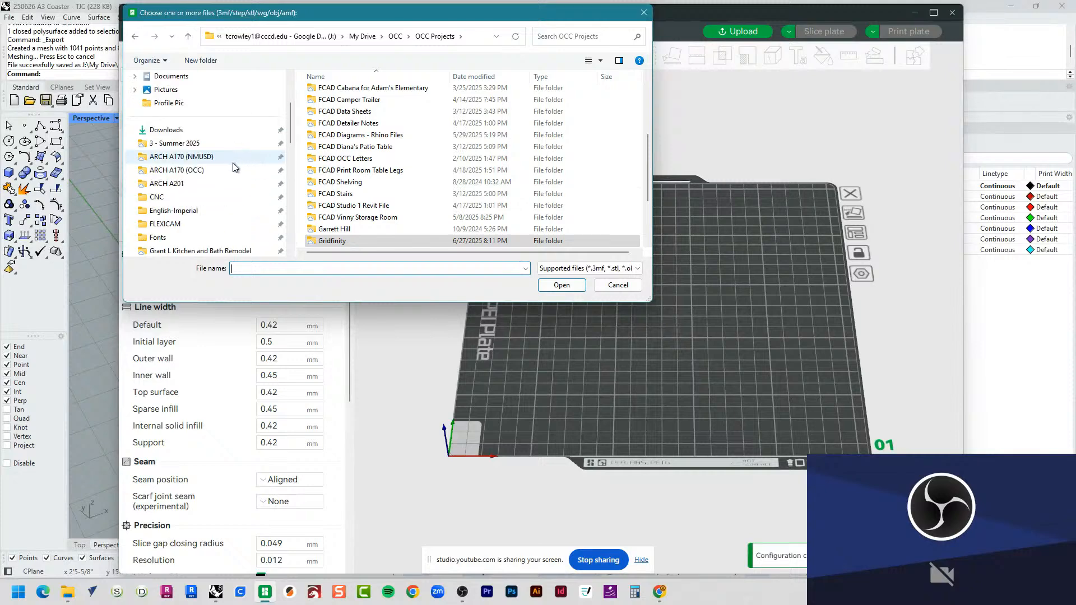
{"action": "left_click", "coordinate": [207, 158]}
{"action": "double_click", "coordinate": [349, 127]}
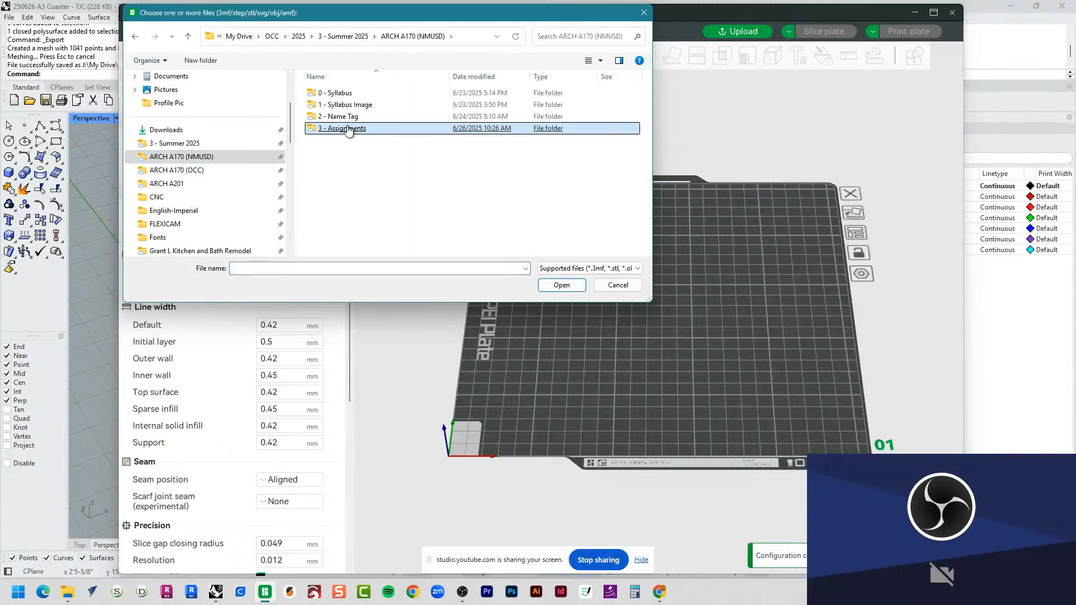
{"action": "double_click", "coordinate": [331, 93]}
{"action": "double_click", "coordinate": [338, 93]}
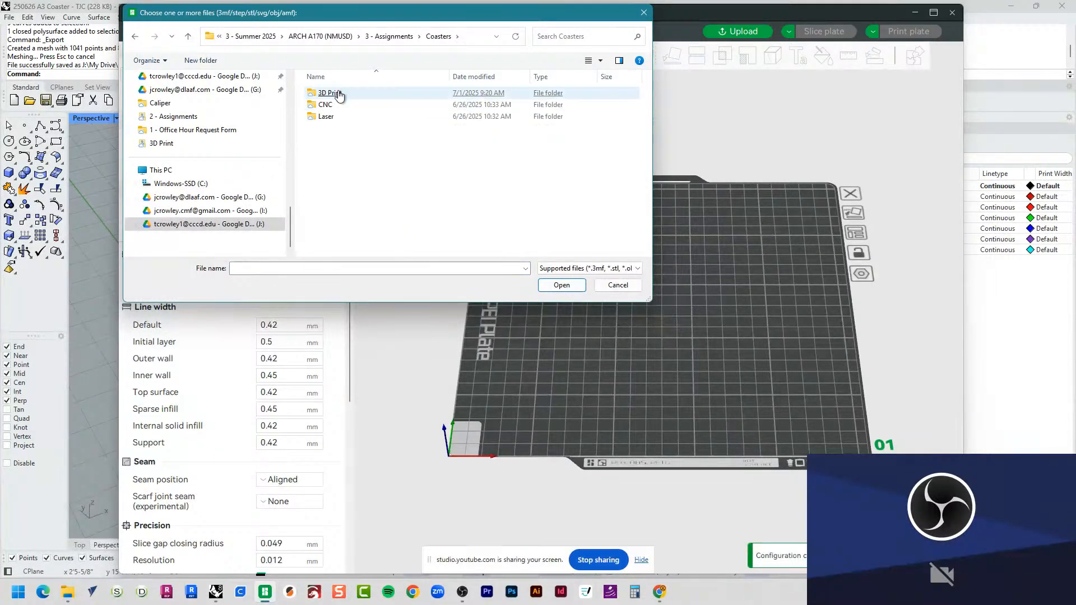
Step: Import 250701 Coaster - TJC.stl and accept scaling the object to millimetres
{"action": "left_click", "coordinate": [352, 93]}
{"action": "double_click", "coordinate": [351, 106]}
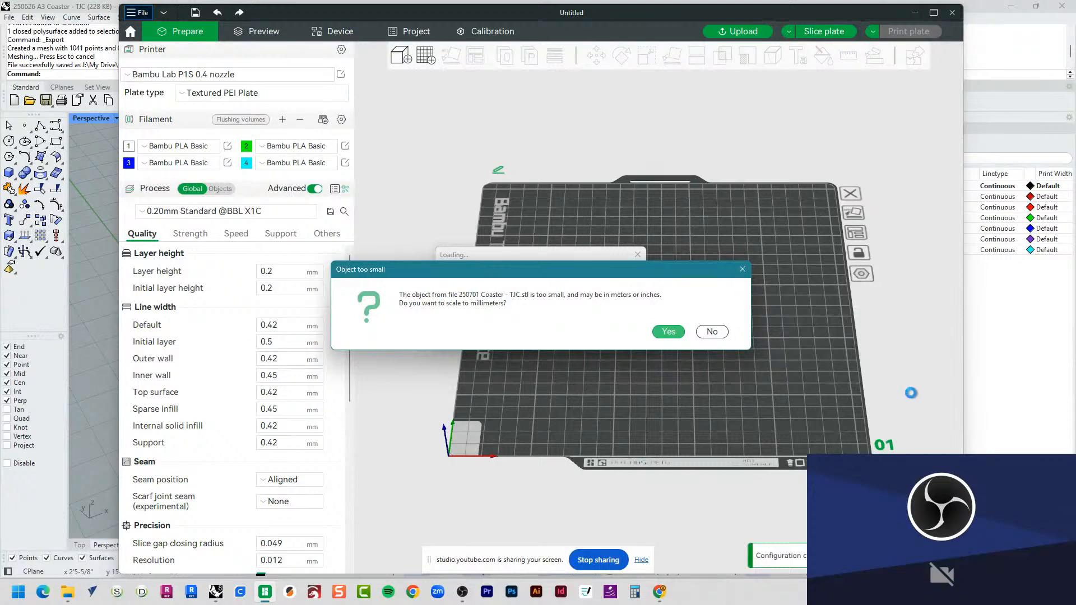
{"action": "left_click", "coordinate": [667, 332]}
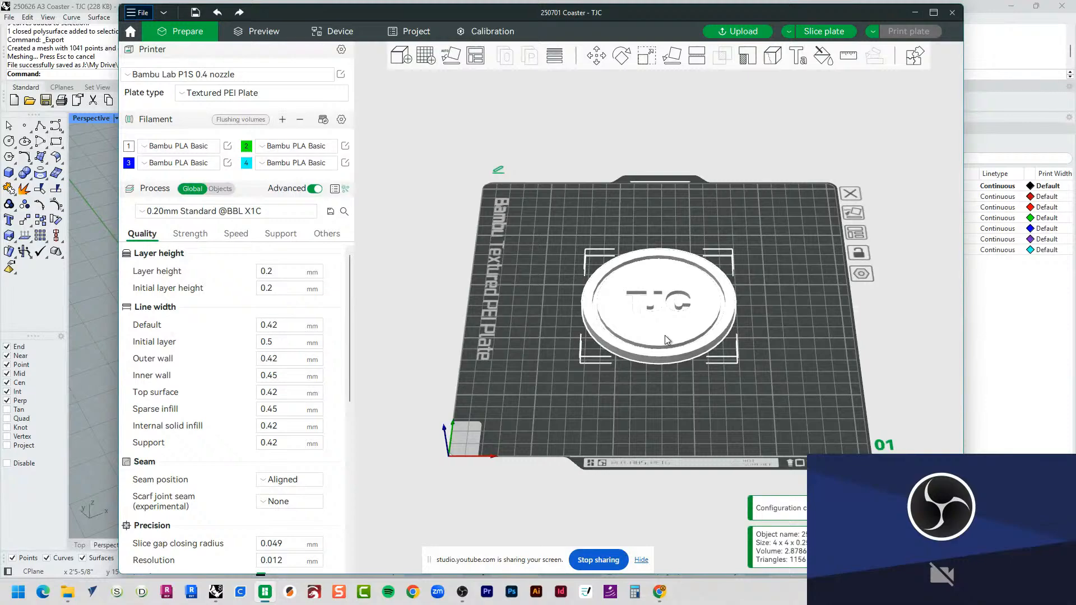
Step: Inspect the imported coaster up close on the build plate from an angled view
{"action": "left_click_drag", "start_coordinate": [663, 399], "coordinate": [697, 425]}
{"action": "scroll", "coordinate": [661, 337], "scroll_direction": "up", "scroll_amount": 6}
{"action": "left_click_drag", "start_coordinate": [723, 474], "coordinate": [660, 490]}
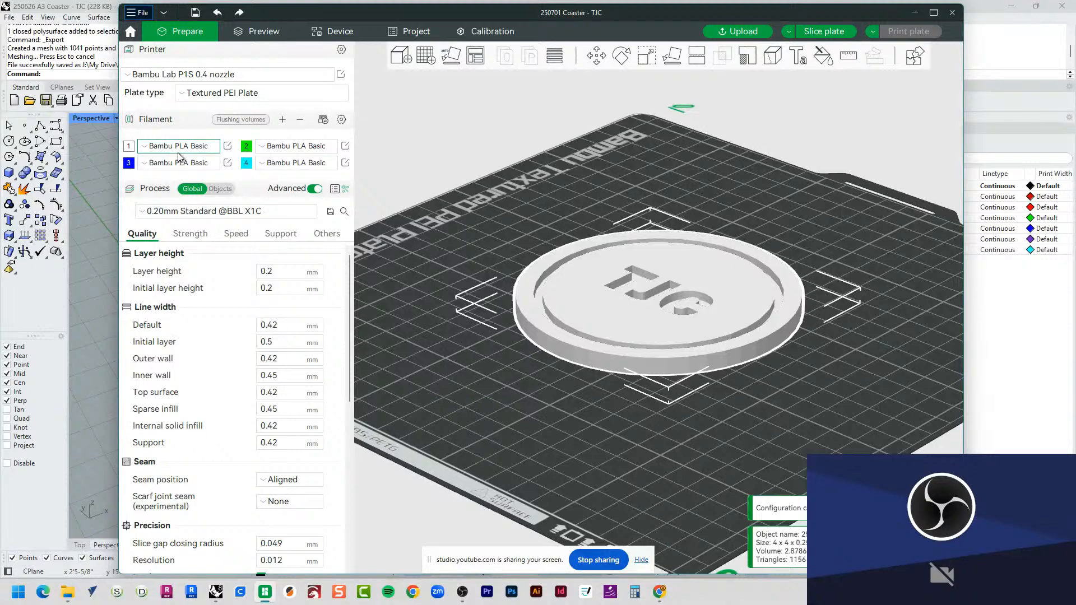
Step: Review the available presets for filament 2 and the print process without changing either selection
{"action": "left_click", "coordinate": [278, 146]}
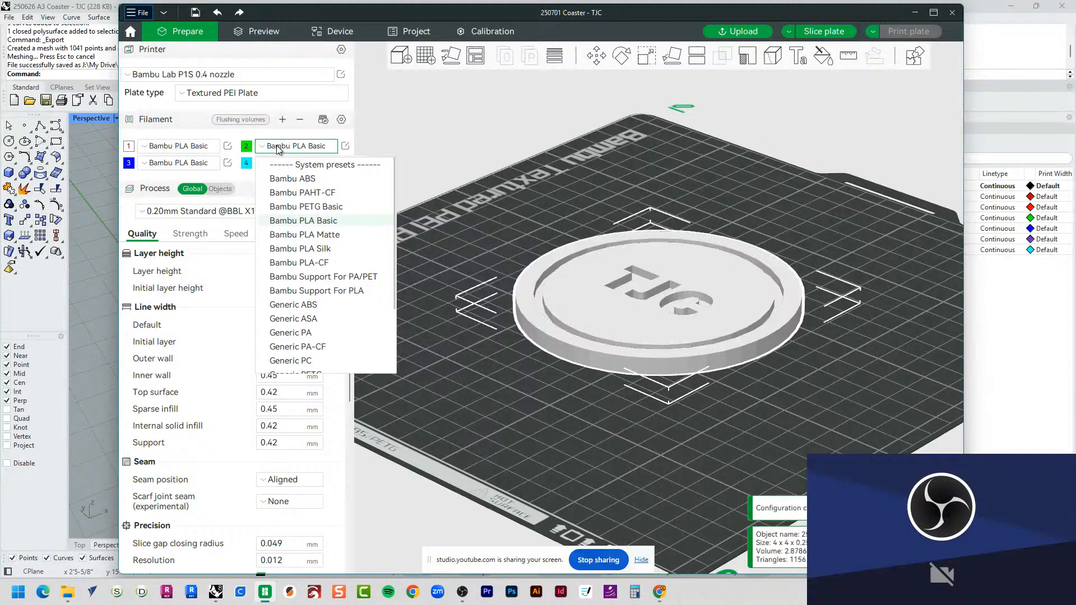
{"action": "left_click", "coordinate": [277, 148]}
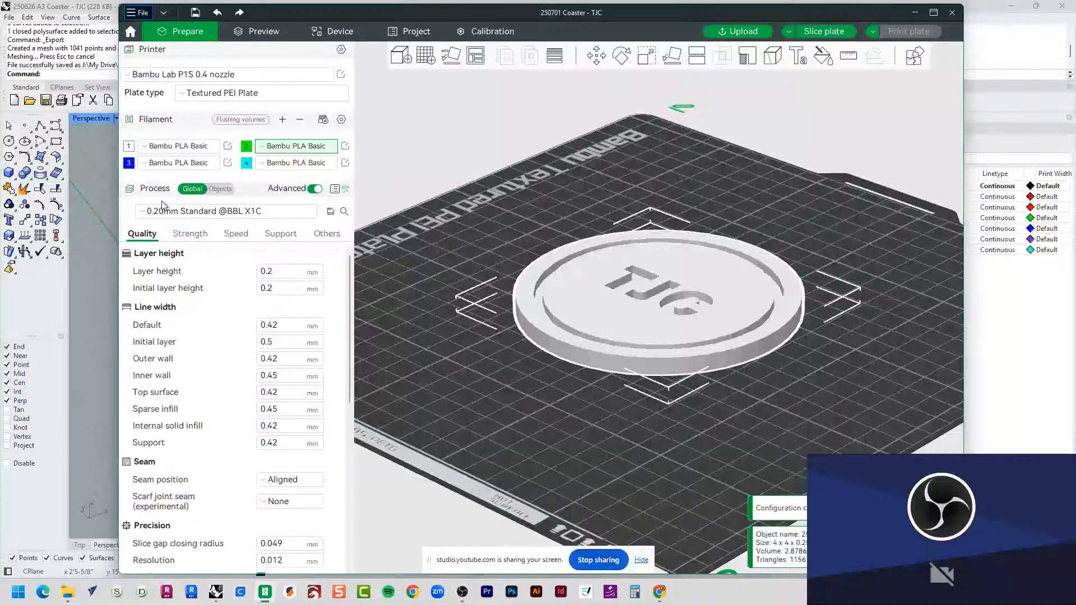
{"action": "left_click", "coordinate": [241, 211]}
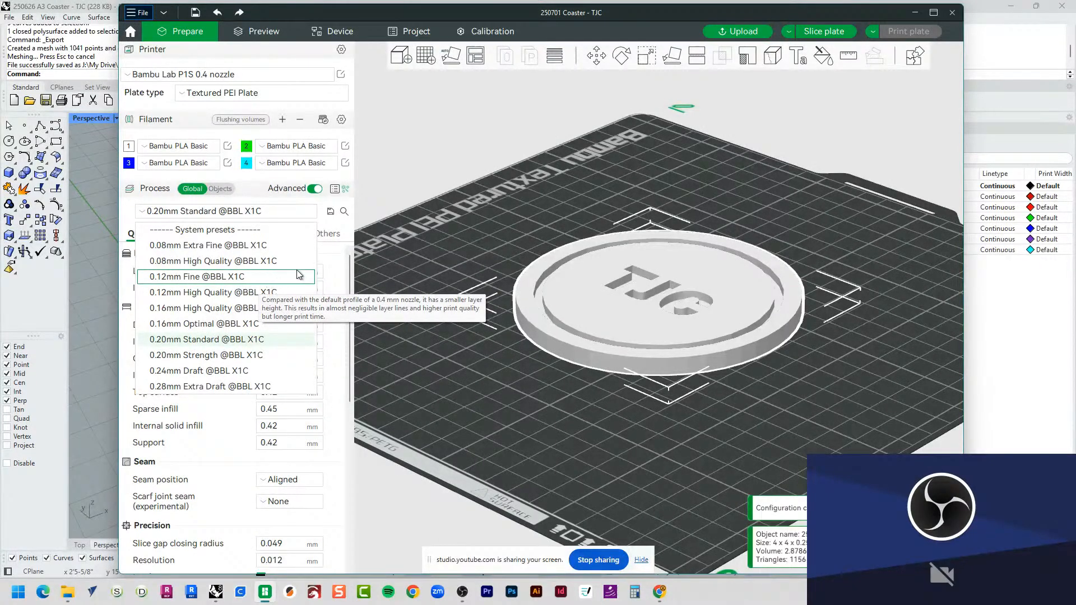
{"action": "left_click", "coordinate": [293, 211]}
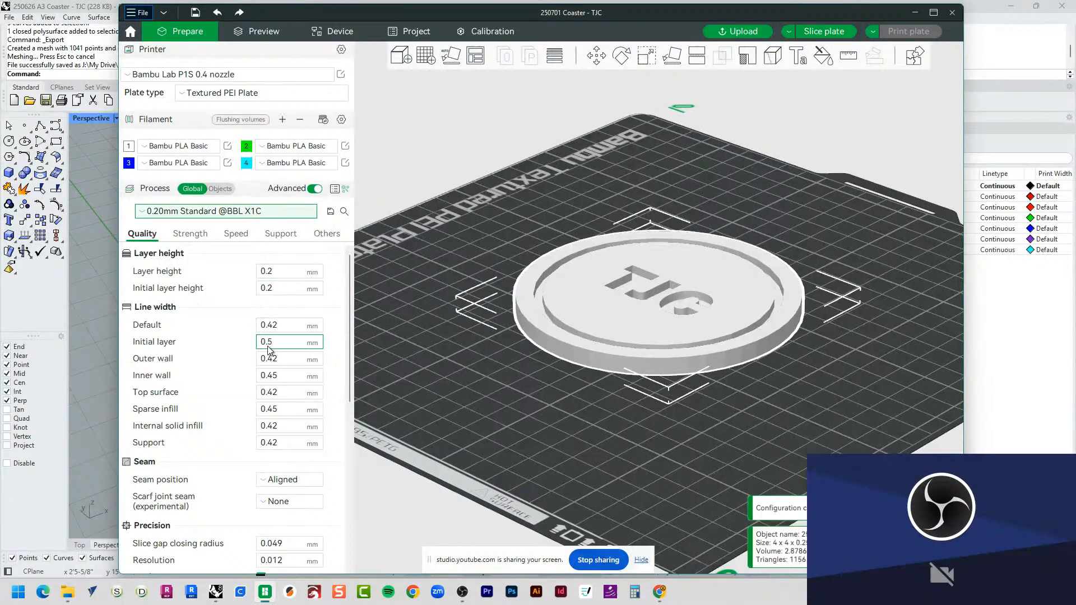
Step: Review the process settings for quality, strength, speed, support and others, including bed adhesion and prime tower
{"action": "scroll", "coordinate": [211, 321], "scroll_direction": "down", "scroll_amount": 8}
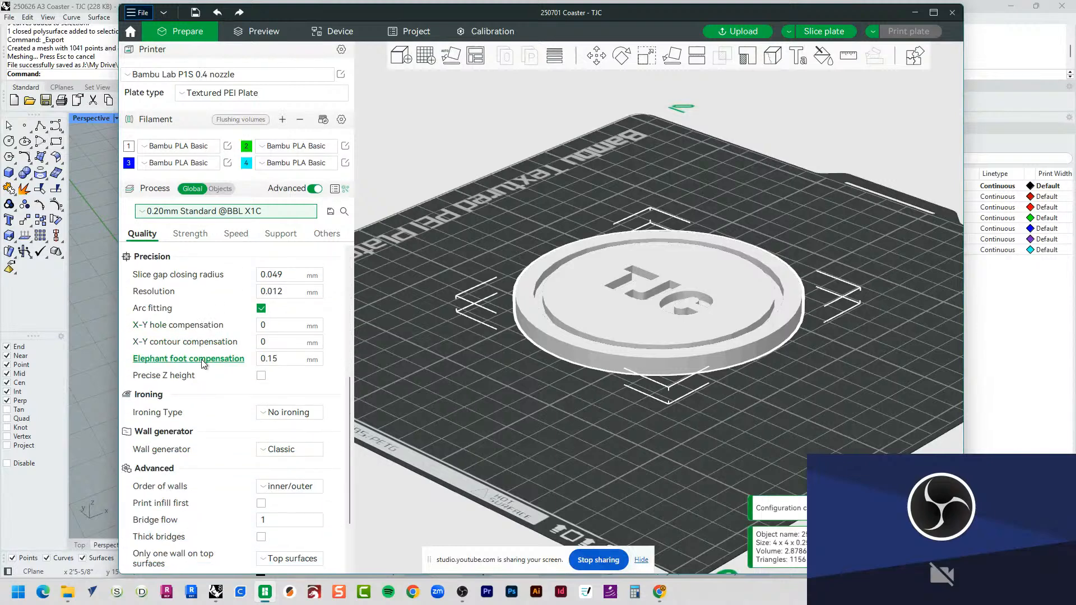
{"action": "scroll", "coordinate": [204, 353], "scroll_direction": "down", "scroll_amount": 4}
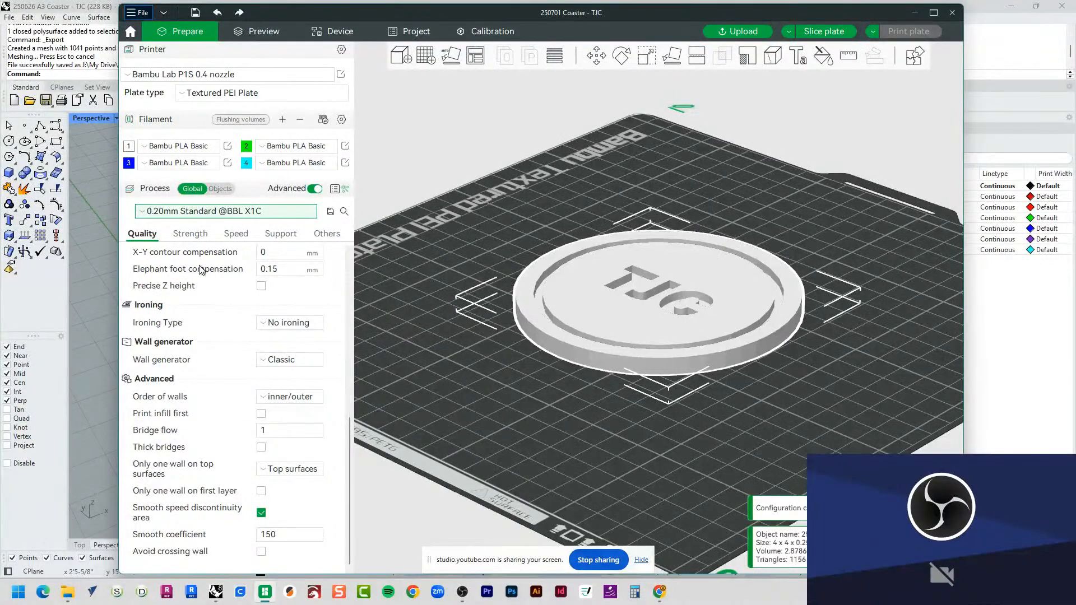
{"action": "left_click", "coordinate": [191, 234]}
{"action": "left_click", "coordinate": [242, 233]}
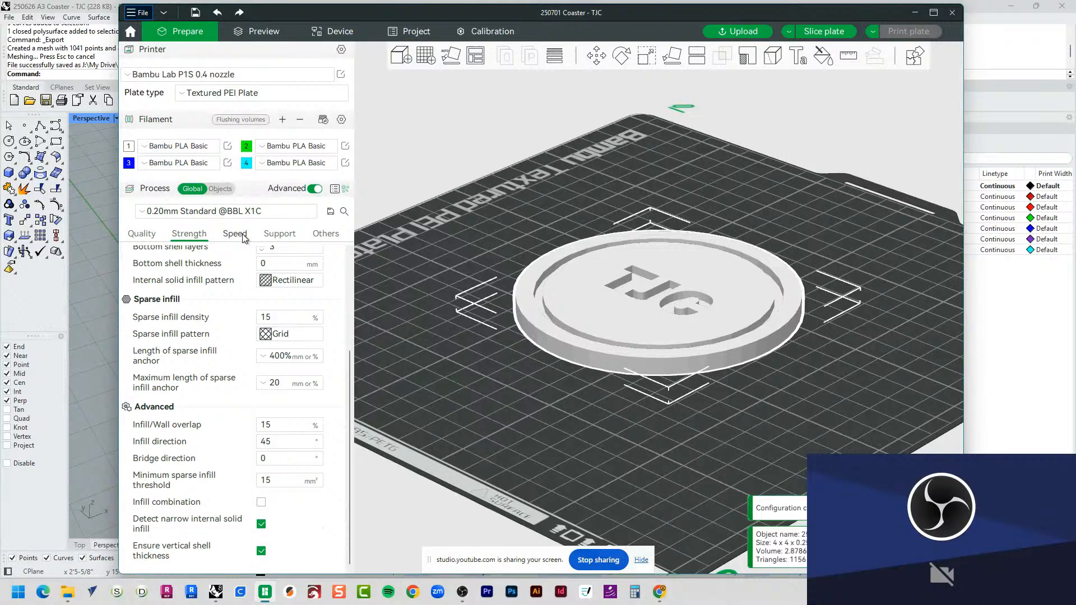
{"action": "left_click", "coordinate": [281, 234]}
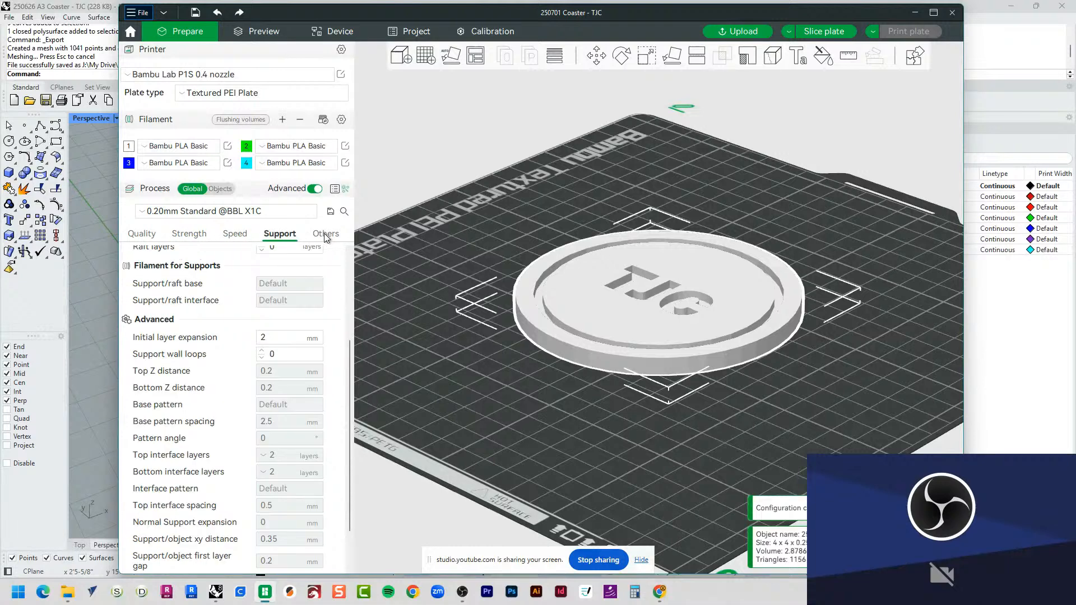
{"action": "left_click", "coordinate": [325, 235]}
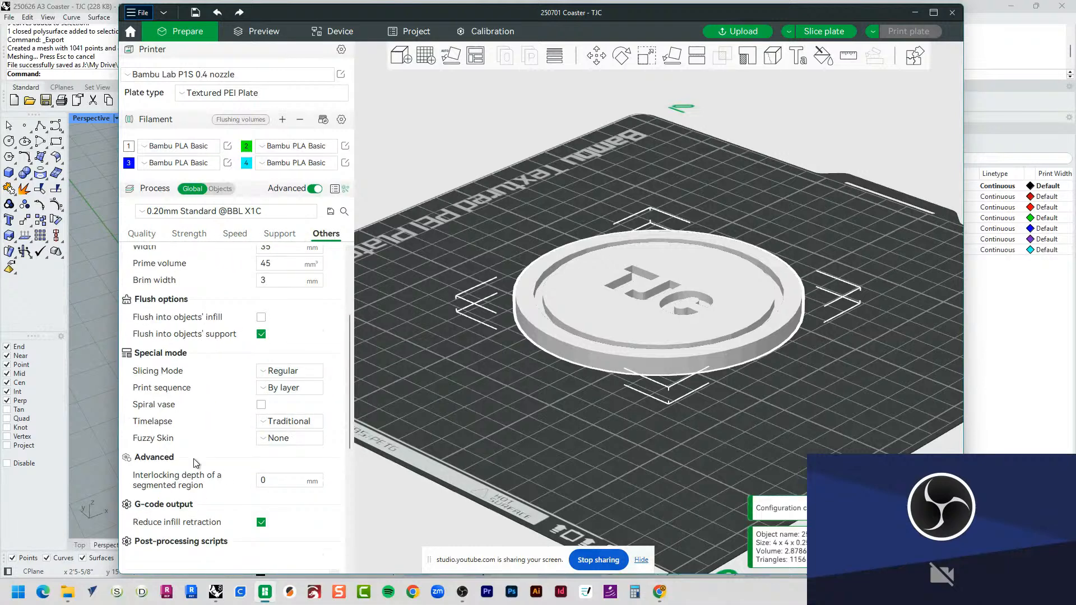
{"action": "scroll", "coordinate": [193, 458], "scroll_direction": "up", "scroll_amount": 3}
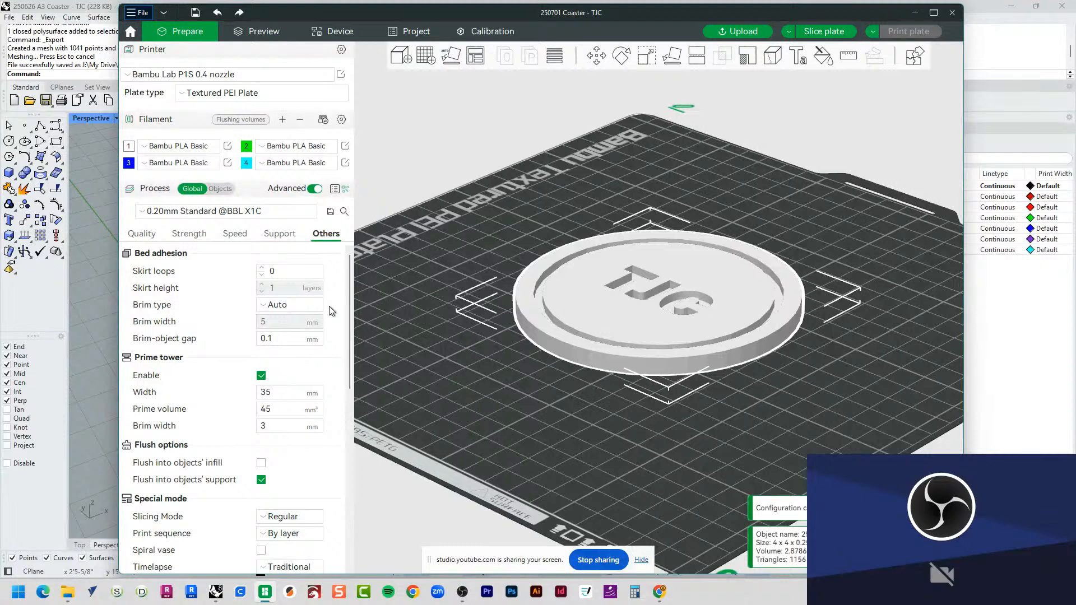
{"action": "left_click", "coordinate": [209, 216]}
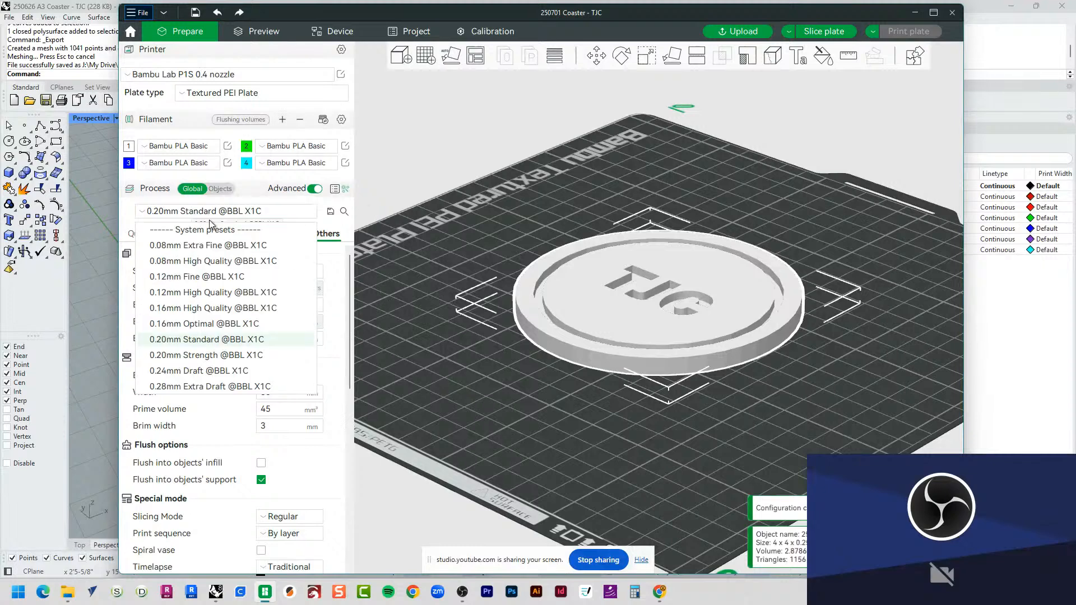
{"action": "left_click", "coordinate": [230, 340]}
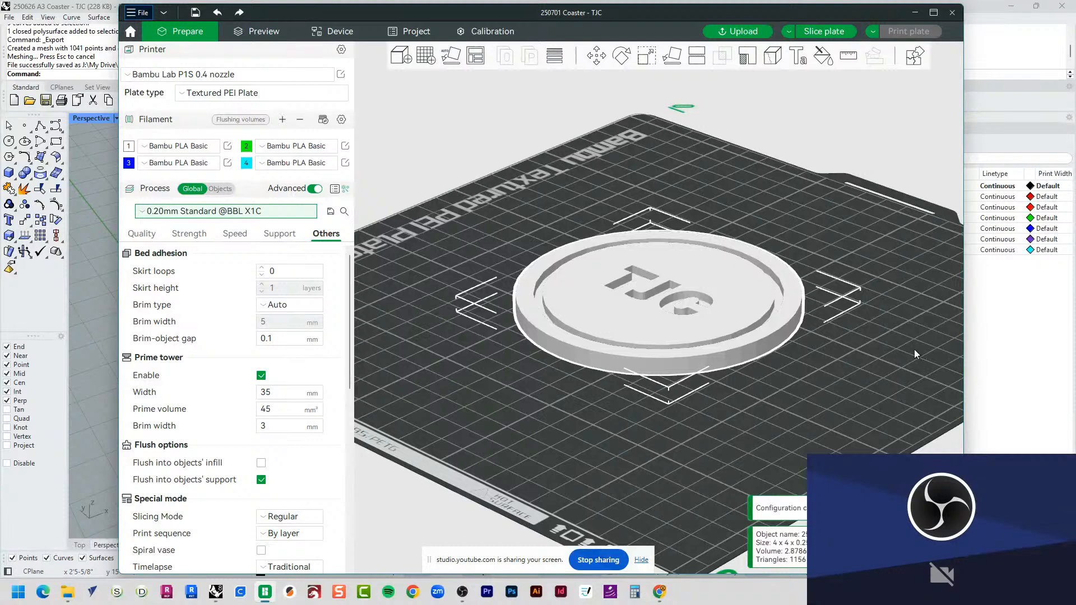
{"action": "left_click", "coordinate": [830, 33]}
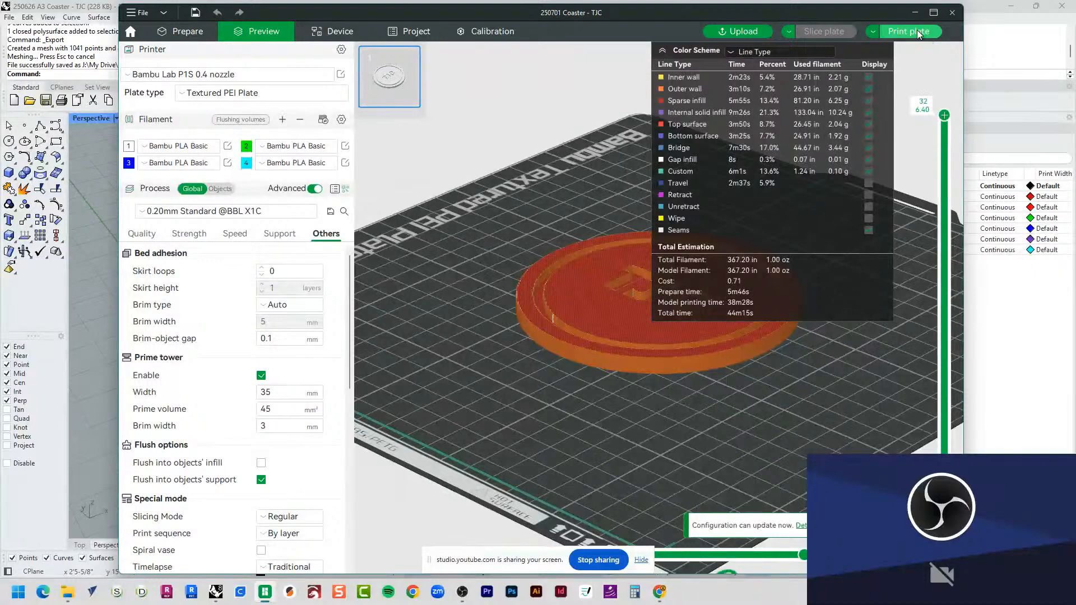
Step: Switch the output action to exporting the plate's sliced file and start that export
{"action": "left_click", "coordinate": [874, 34]}
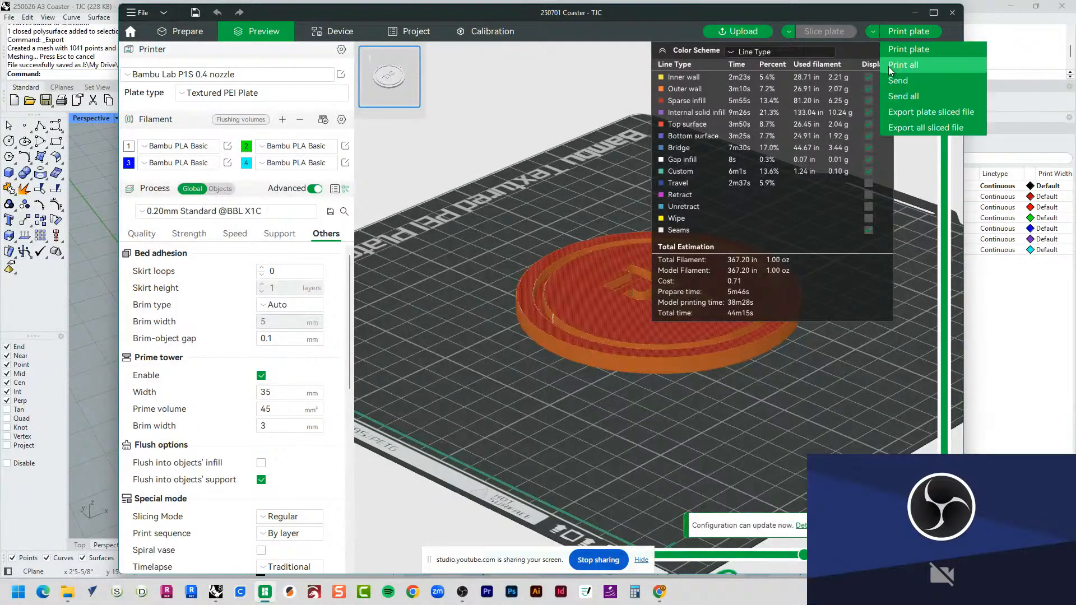
{"action": "left_click", "coordinate": [923, 117]}
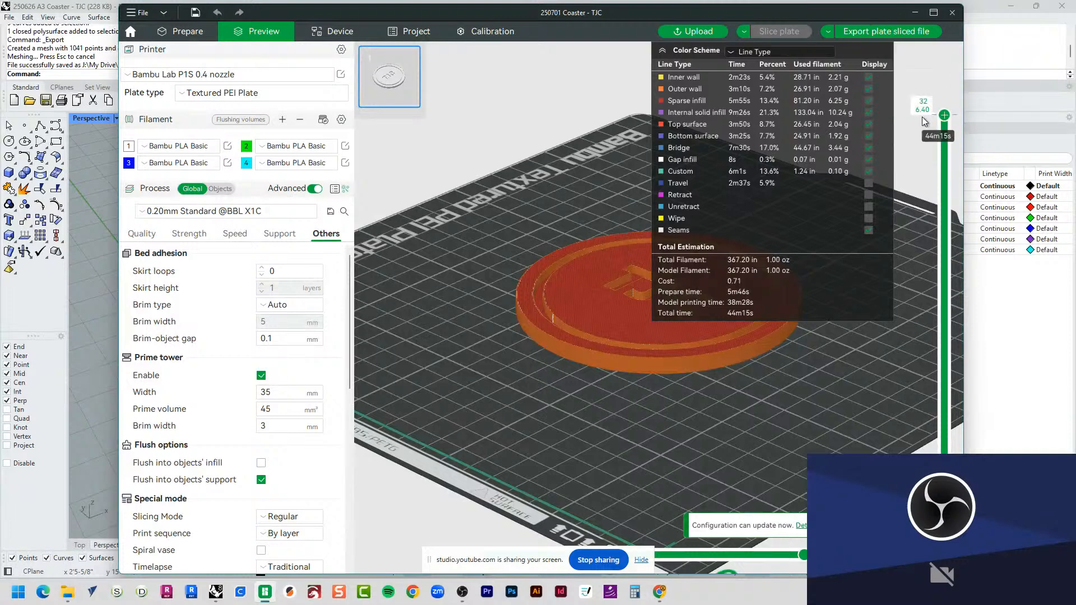
{"action": "left_click", "coordinate": [902, 33]}
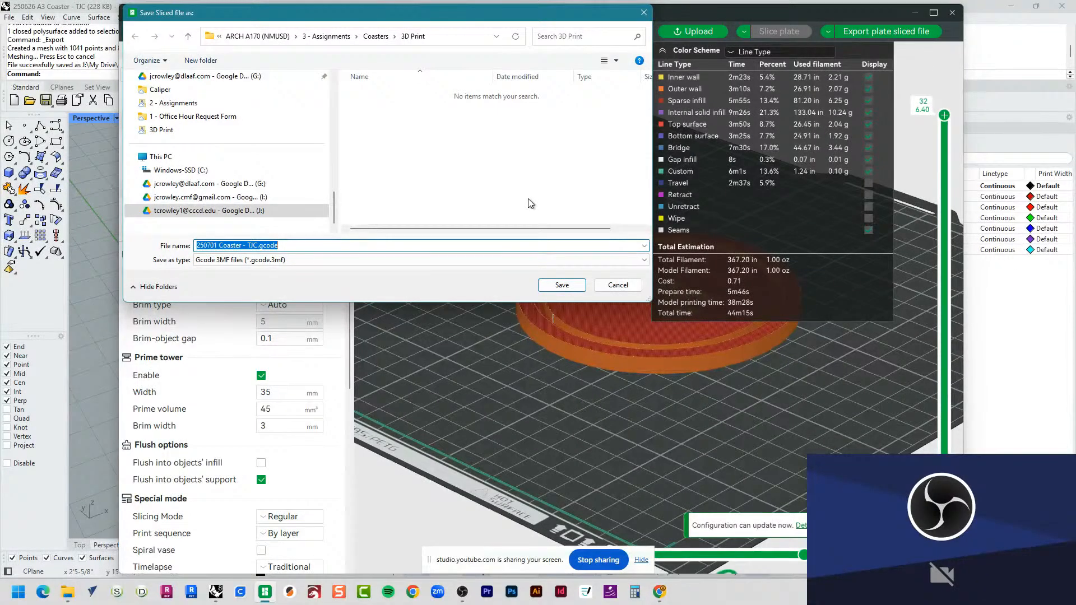
Step: Save the sliced plate as 250701 Coaster - TJC.gcode.3mf in the 3D Print folder, and close Bambu Studio without saving the project
{"action": "left_click", "coordinate": [523, 159]}
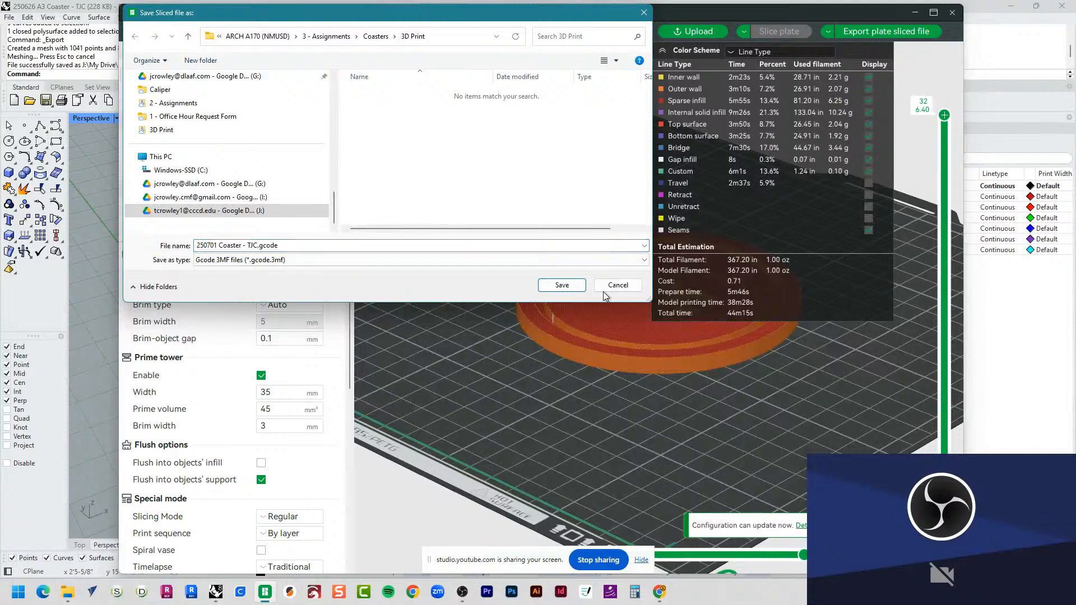
{"action": "left_click", "coordinate": [573, 286]}
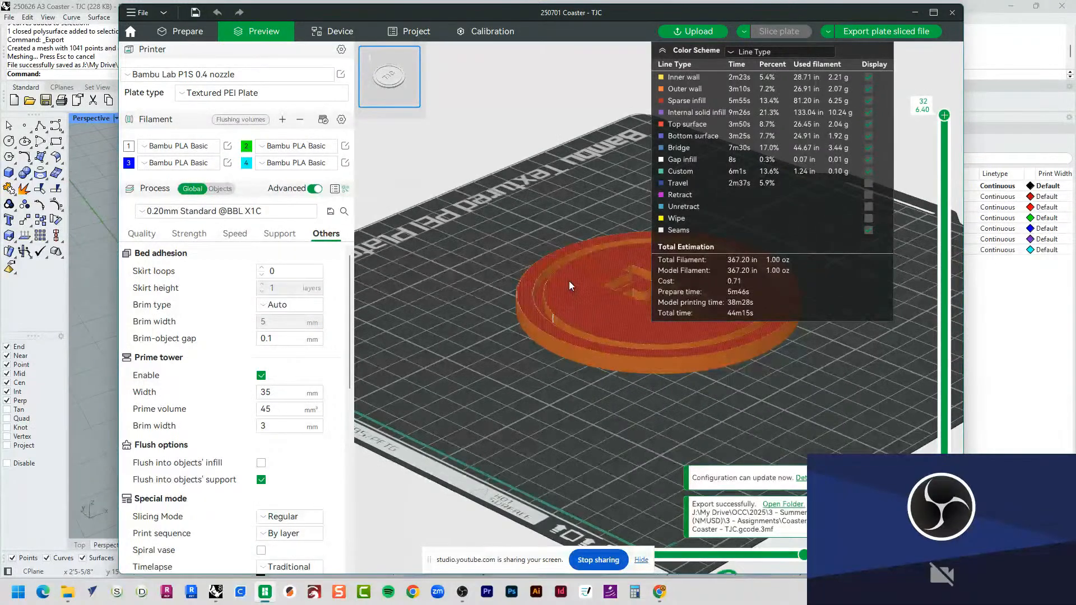
{"action": "left_click", "coordinate": [952, 14]}
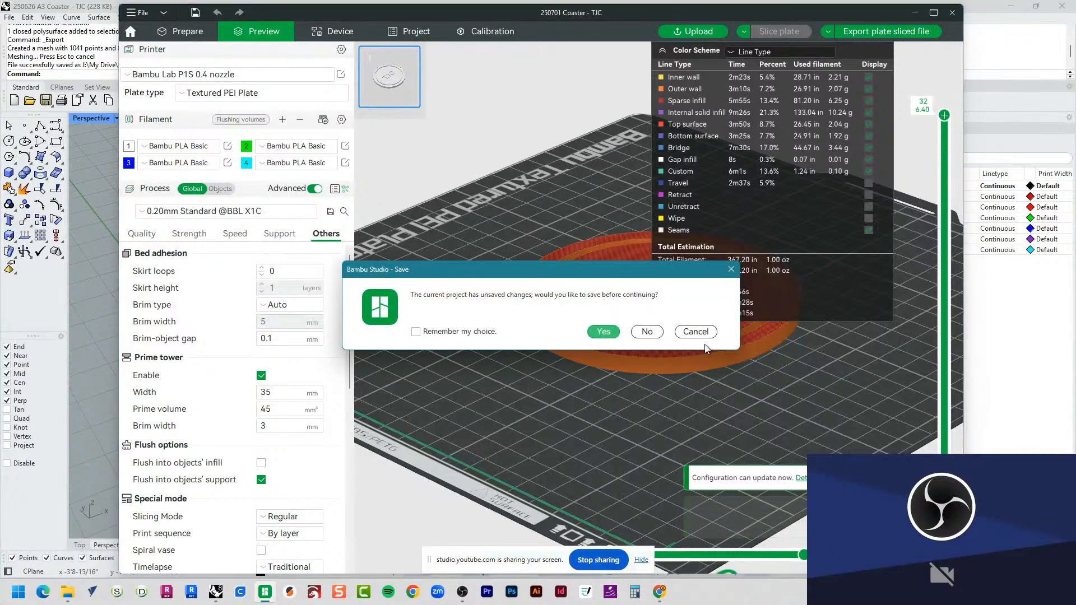
{"action": "left_click", "coordinate": [648, 331]}
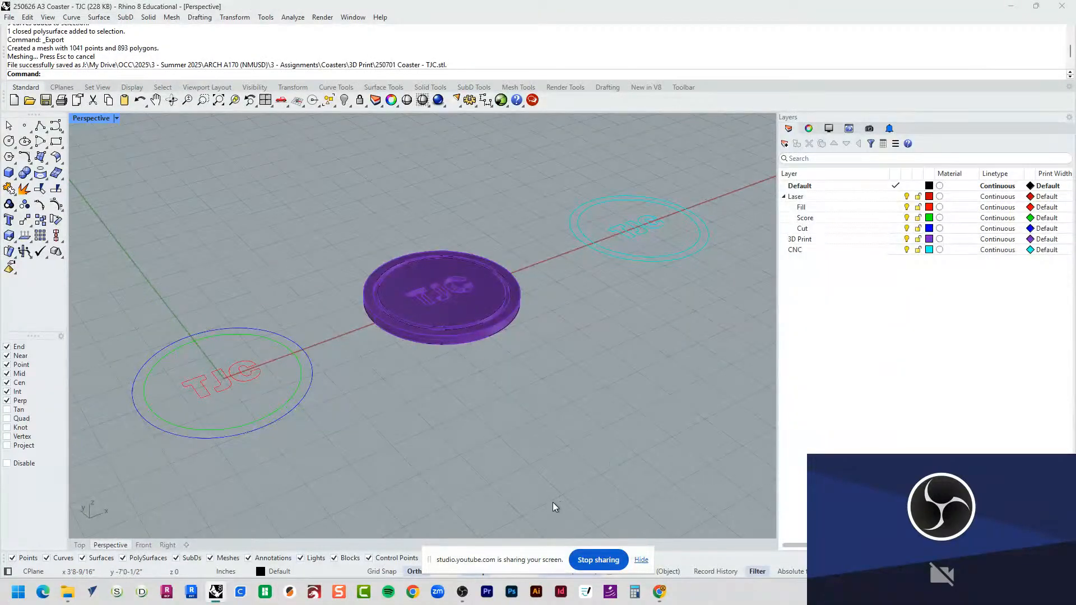
Step: Switch to the Chrome browser and open the Easel site in a new tab
{"action": "right_click_drag", "start_coordinate": [531, 478], "coordinate": [522, 461], "text": "shift"}
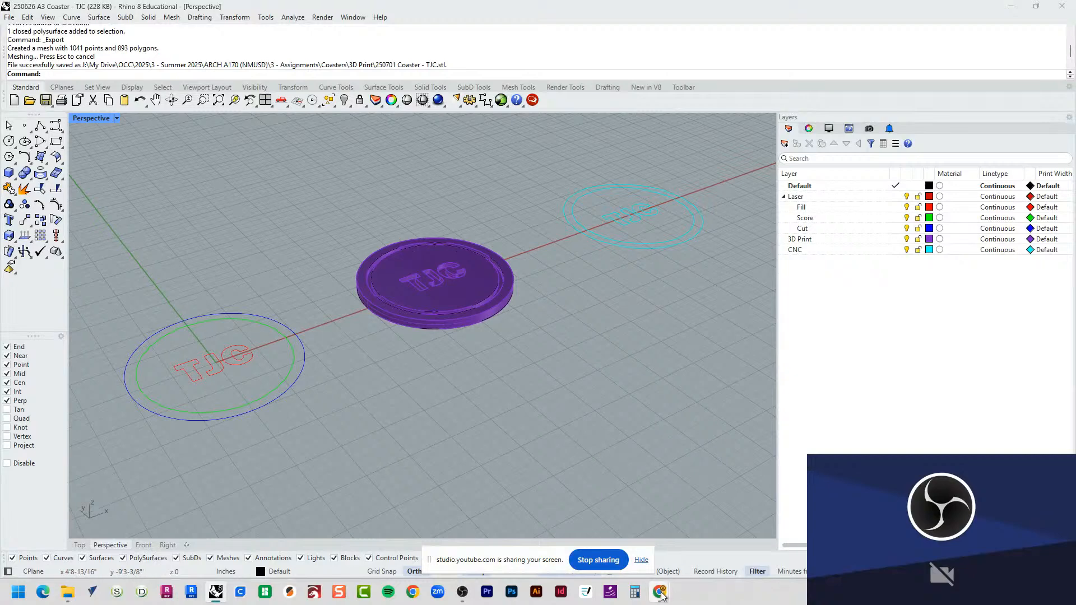
{"action": "mouse_move", "coordinate": [659, 591]}
{"action": "left_click", "coordinate": [600, 527]}
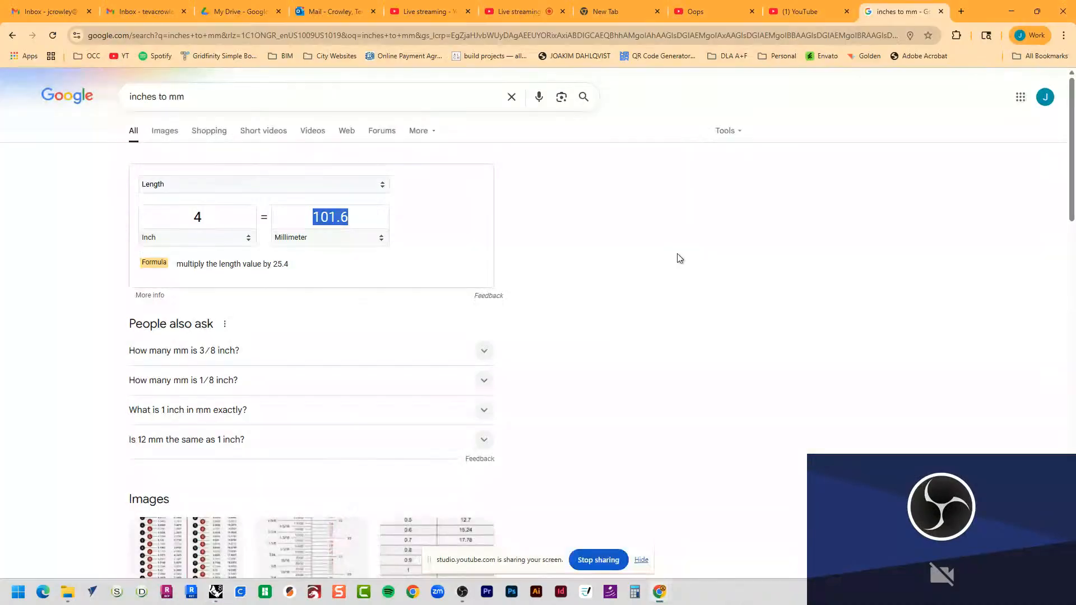
{"action": "left_click", "coordinate": [960, 11]}
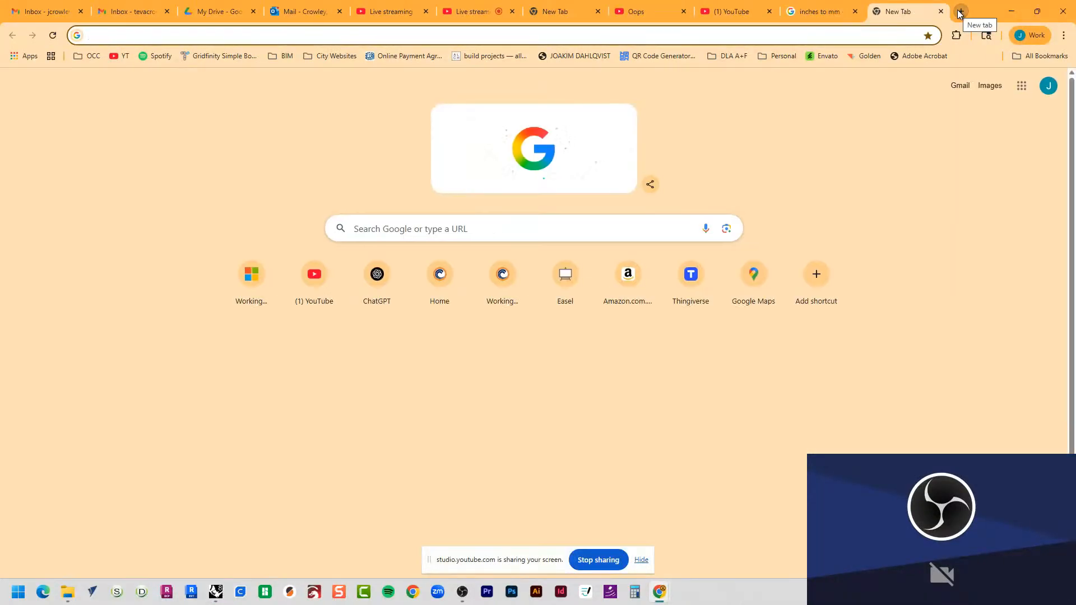
{"action": "type", "text": "easel"}
{"action": "key", "text": "Return"}
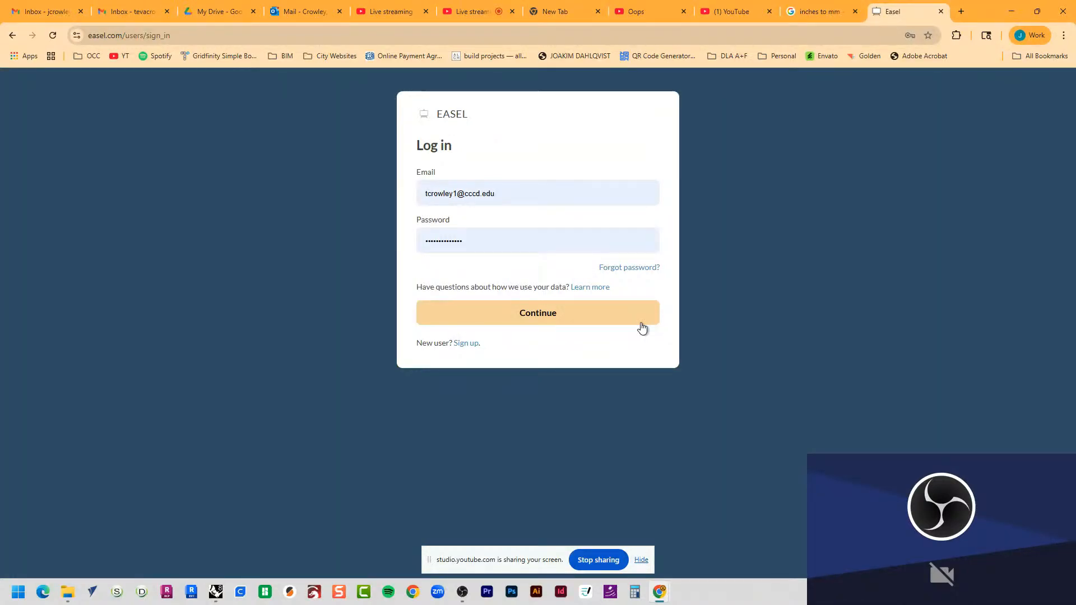
Step: Log in to Easel with the saved account credentials and create a new project
{"action": "left_click", "coordinate": [516, 240]}
{"action": "left_click", "coordinate": [522, 199]}
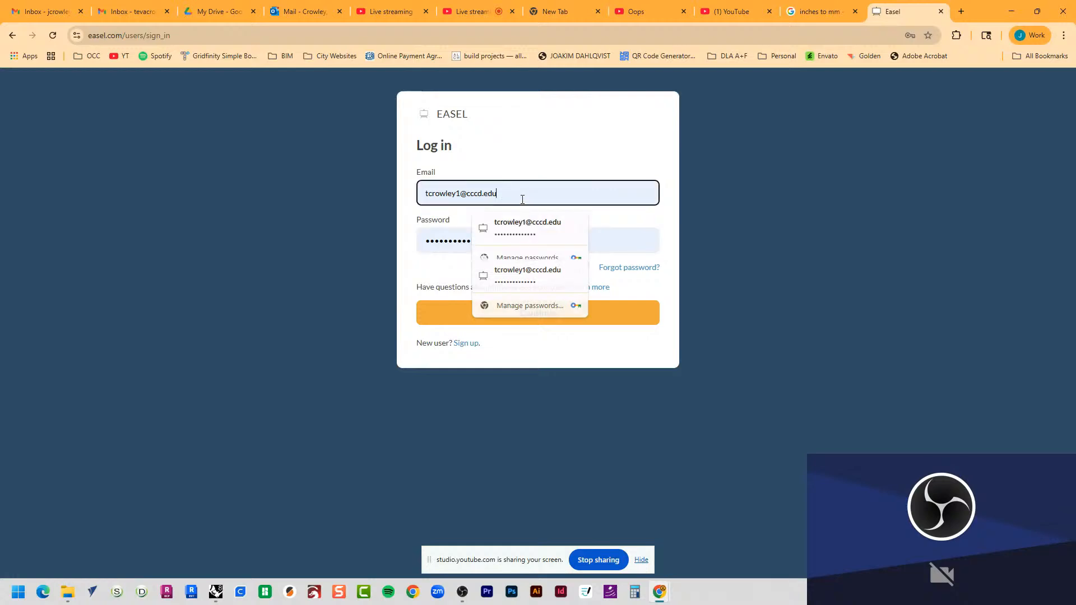
{"action": "left_click", "coordinate": [619, 240]}
{"action": "left_click", "coordinate": [636, 328]}
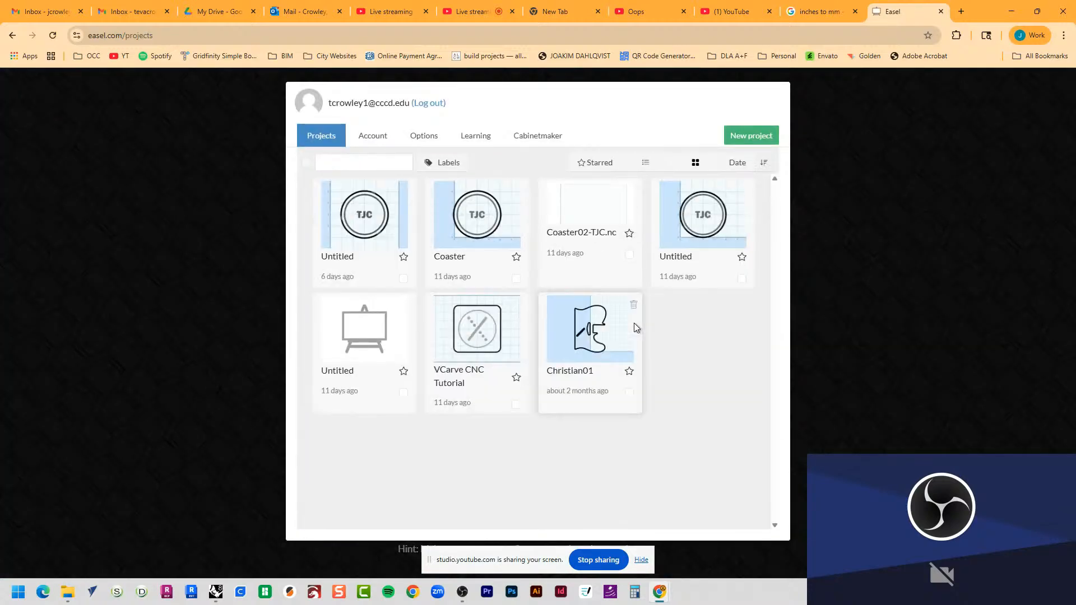
{"action": "left_click", "coordinate": [765, 142]}
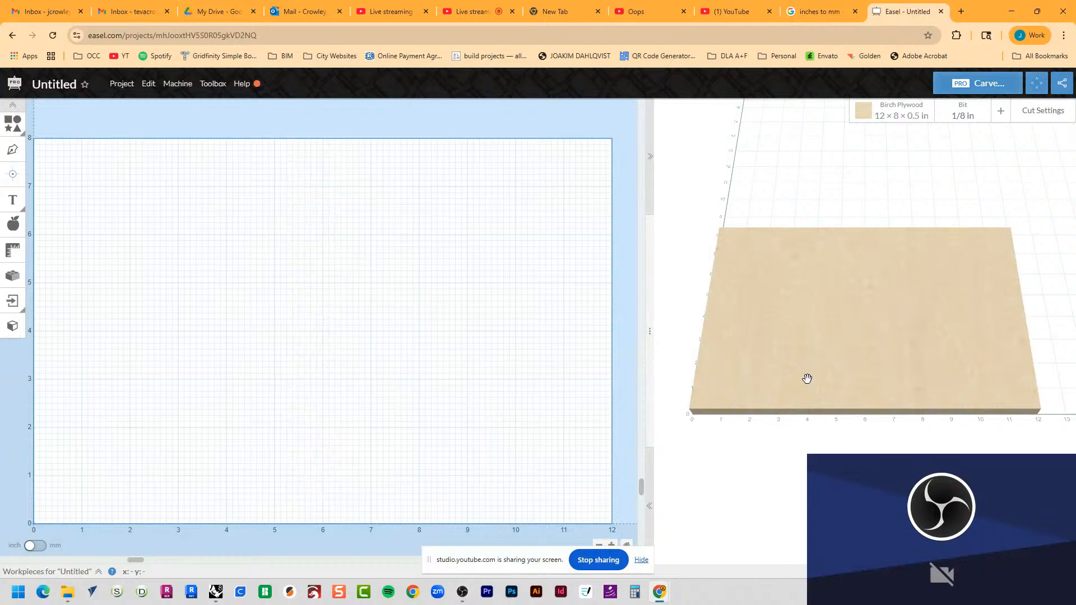
Step: Set the Birch Plywood material dimensions to 6 in width, 6 in length and 0.25 in thickness
{"action": "left_click", "coordinate": [897, 116]}
{"action": "left_click_drag", "start_coordinate": [810, 278], "coordinate": [737, 279]}
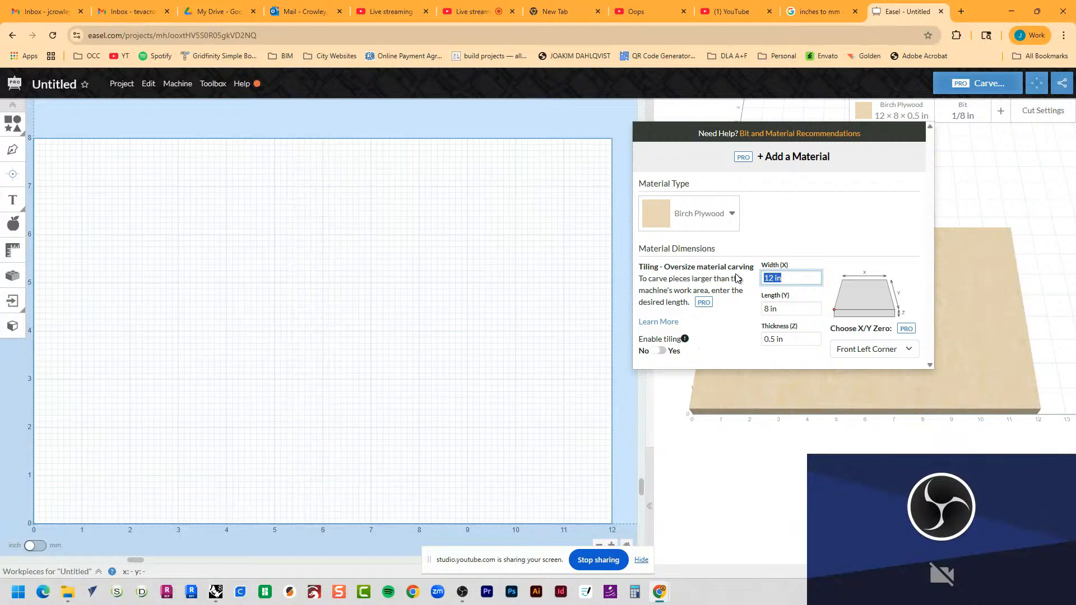
{"action": "type", "text": "6"}
{"action": "key", "text": "Tab"}
{"action": "type", "text": "6"}
{"action": "key", "text": "Tab"}
{"action": "type", "text": ".25"}
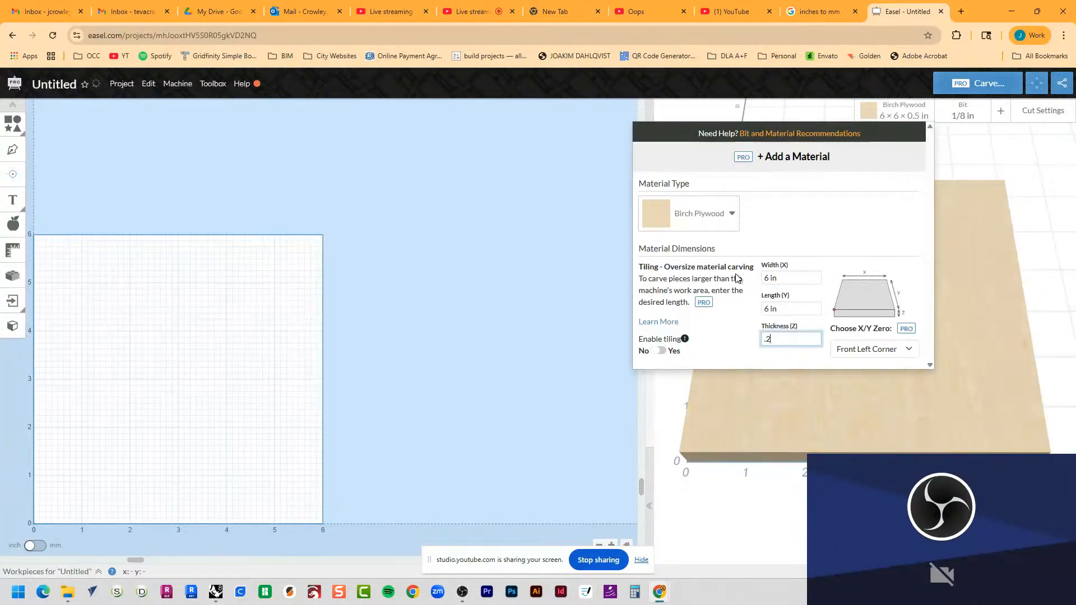
{"action": "key", "text": "Tab"}
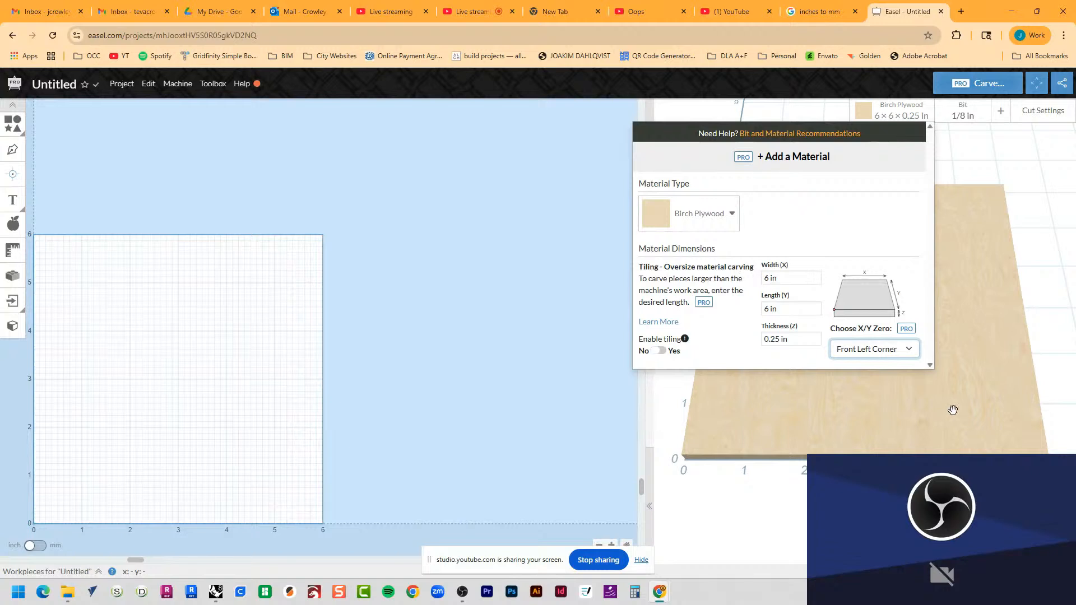
{"action": "left_click", "coordinate": [381, 341]}
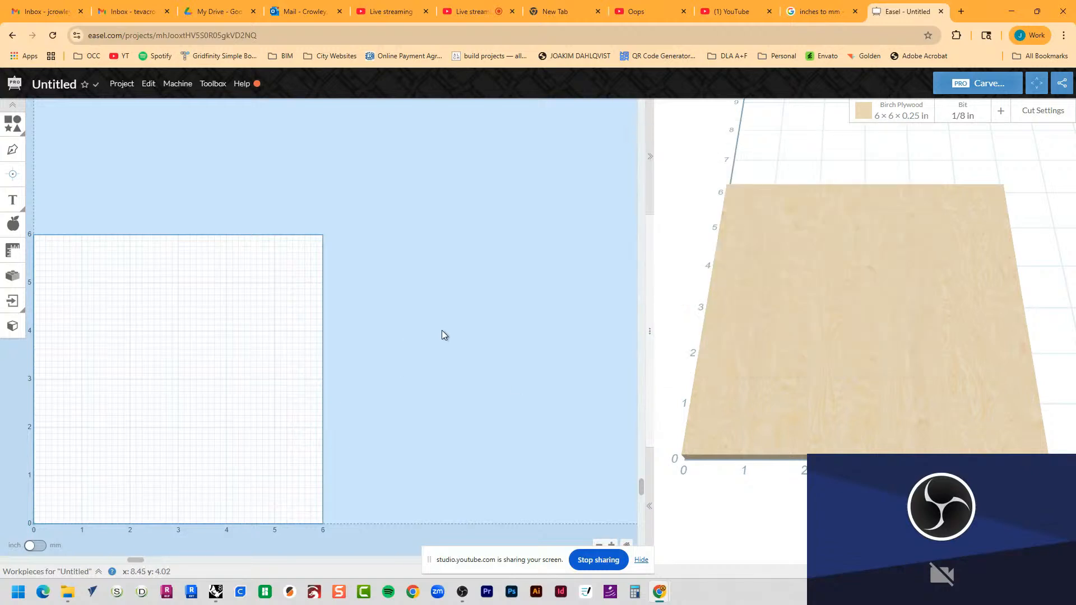
{"action": "scroll", "coordinate": [441, 334], "scroll_direction": "down", "scroll_amount": 2}
{"action": "left_click_drag", "start_coordinate": [917, 340], "coordinate": [1072, 290]}
{"action": "left_click_drag", "start_coordinate": [259, 287], "coordinate": [233, 308]}
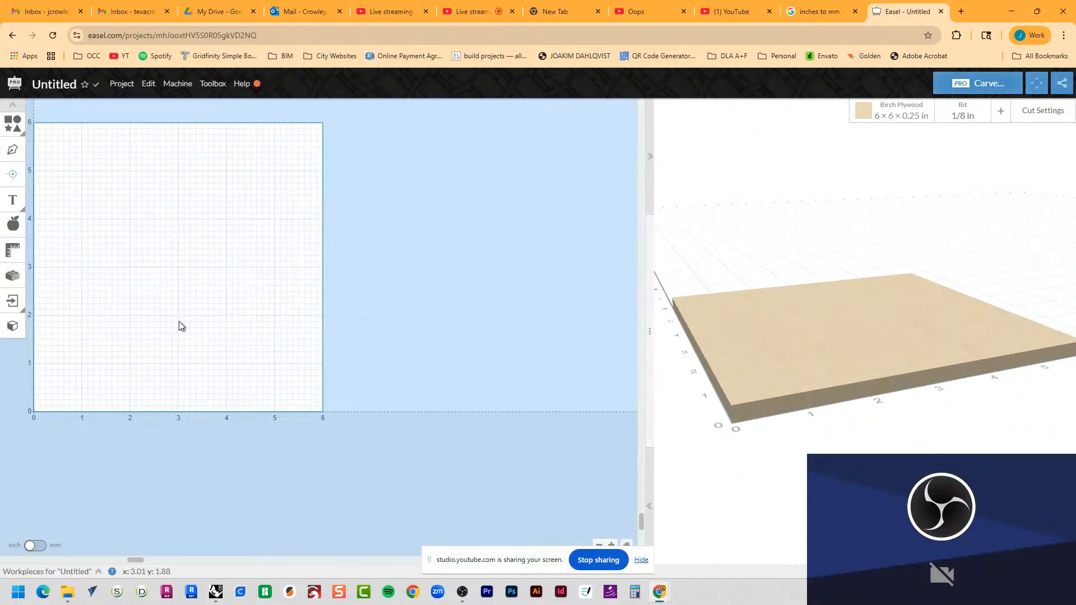
{"action": "middle_click_drag", "start_coordinate": [177, 324], "coordinate": [315, 379]}
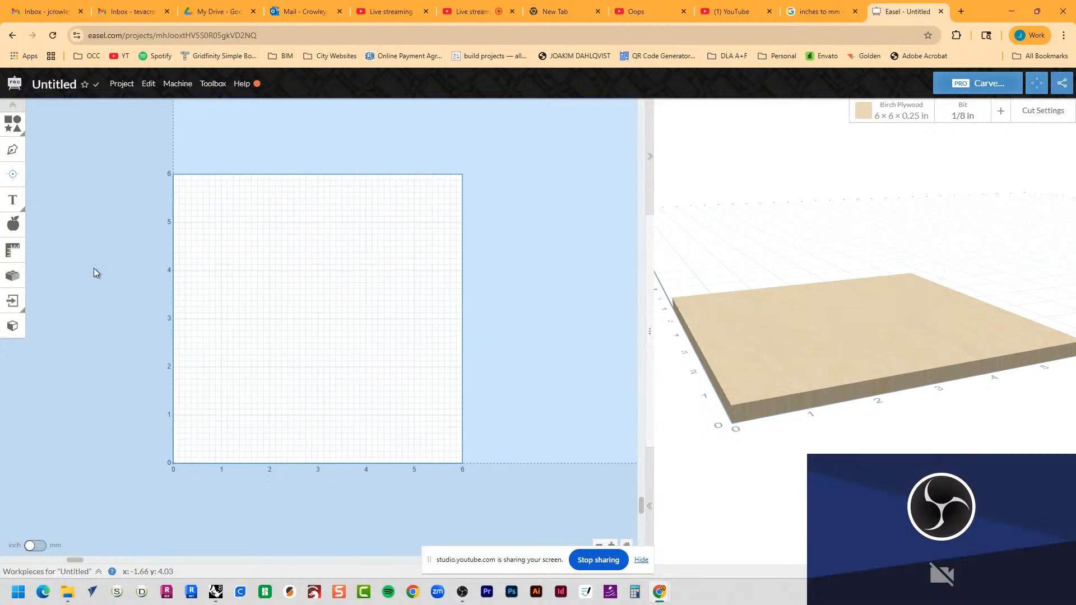
Step: Switch to Rhino and run Export on the cyan CNC coaster curves
{"action": "key", "text": "alt+Tab"}
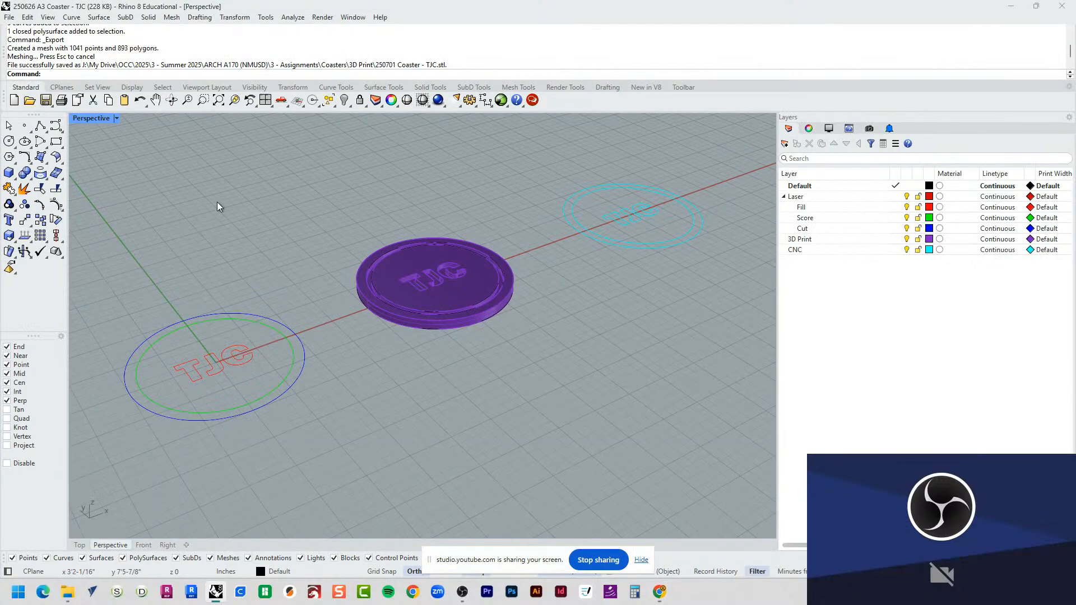
{"action": "type", "text": "Export"}
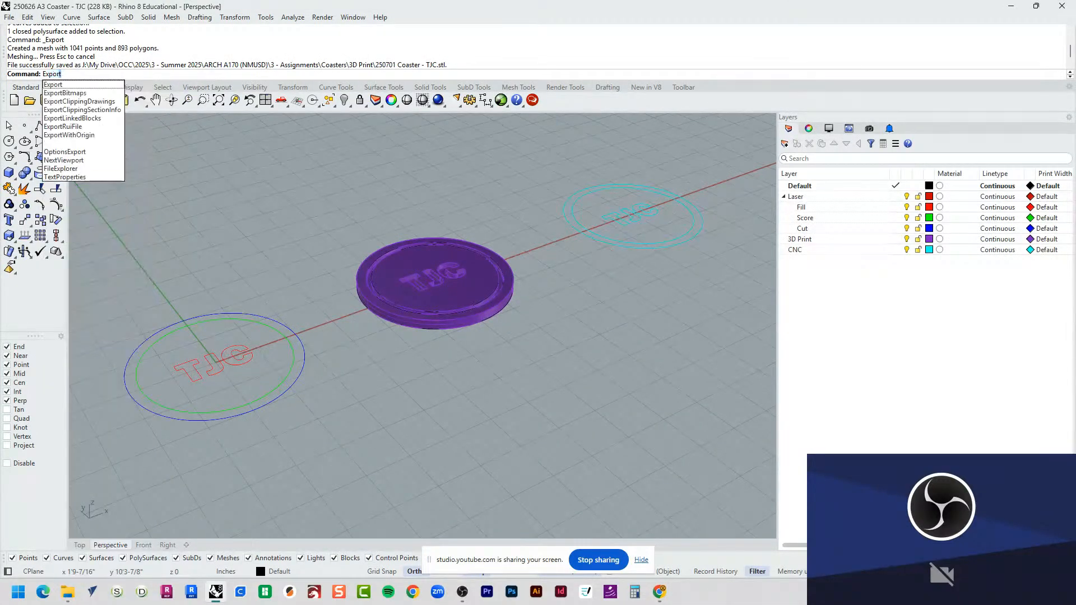
{"action": "key", "text": "Return"}
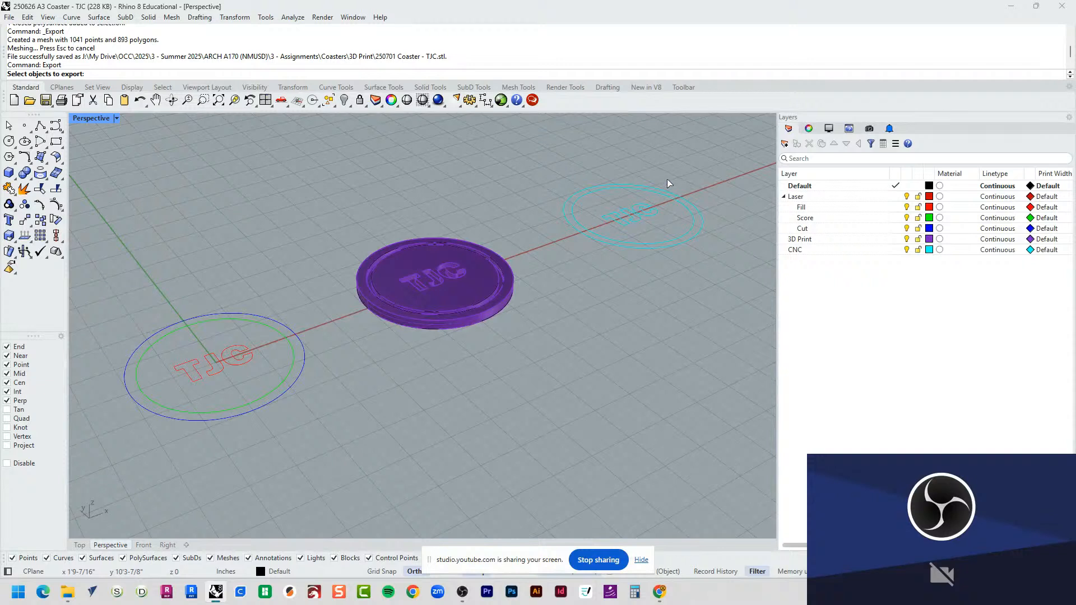
{"action": "left_click_drag", "start_coordinate": [738, 164], "coordinate": [565, 270]}
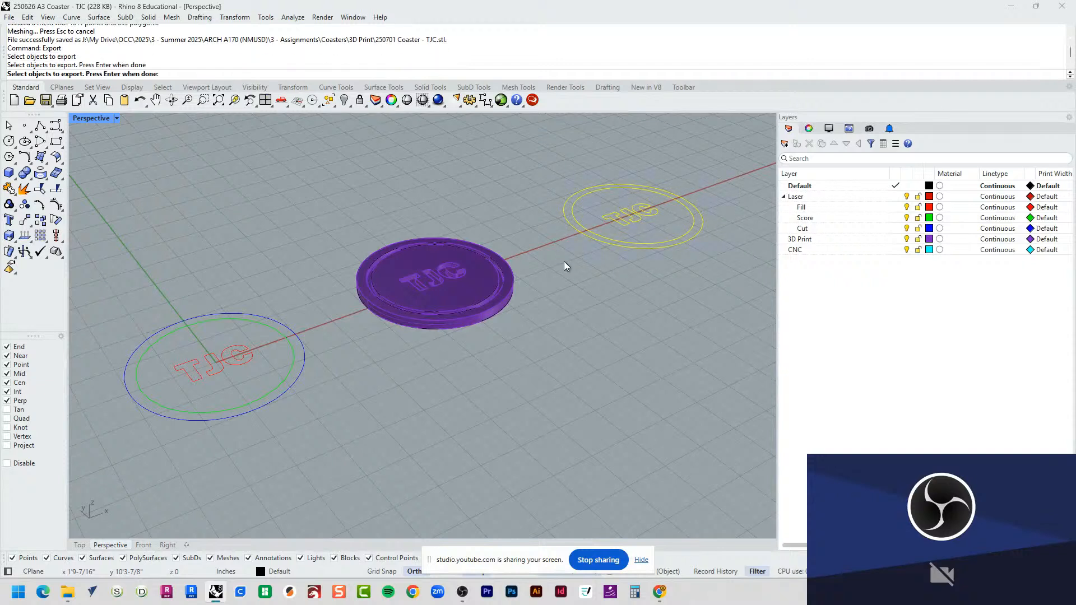
{"action": "key", "text": "Return"}
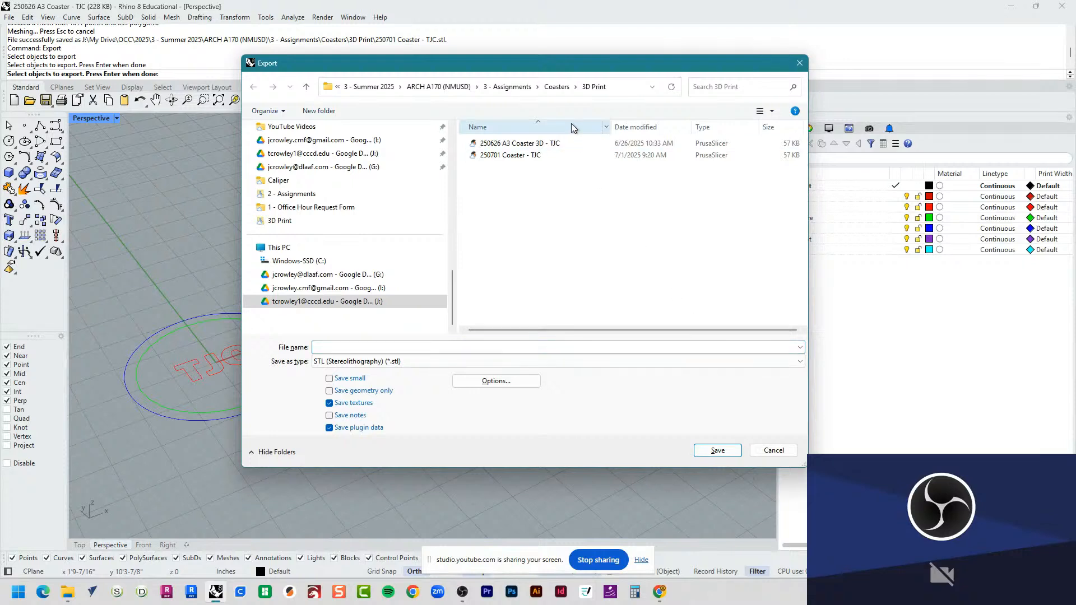
Step: Set the export destination to the CNC folder inside Coasters and the file type to AutoCAD Drawing Exchange (*.dxf)
{"action": "left_click", "coordinate": [555, 87]}
{"action": "double_click", "coordinate": [548, 162]}
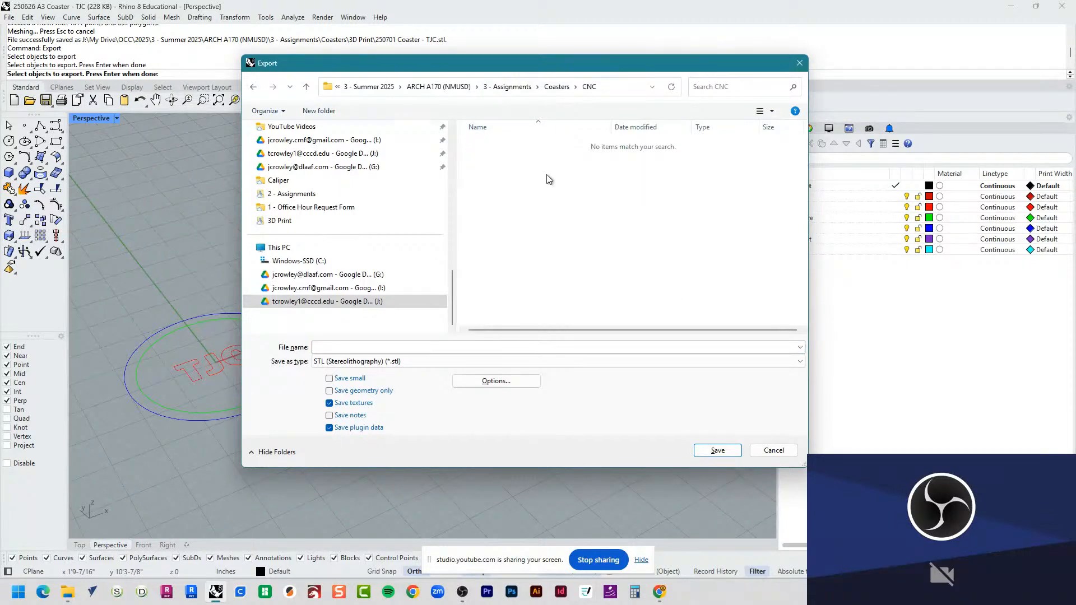
{"action": "left_click", "coordinate": [547, 363]}
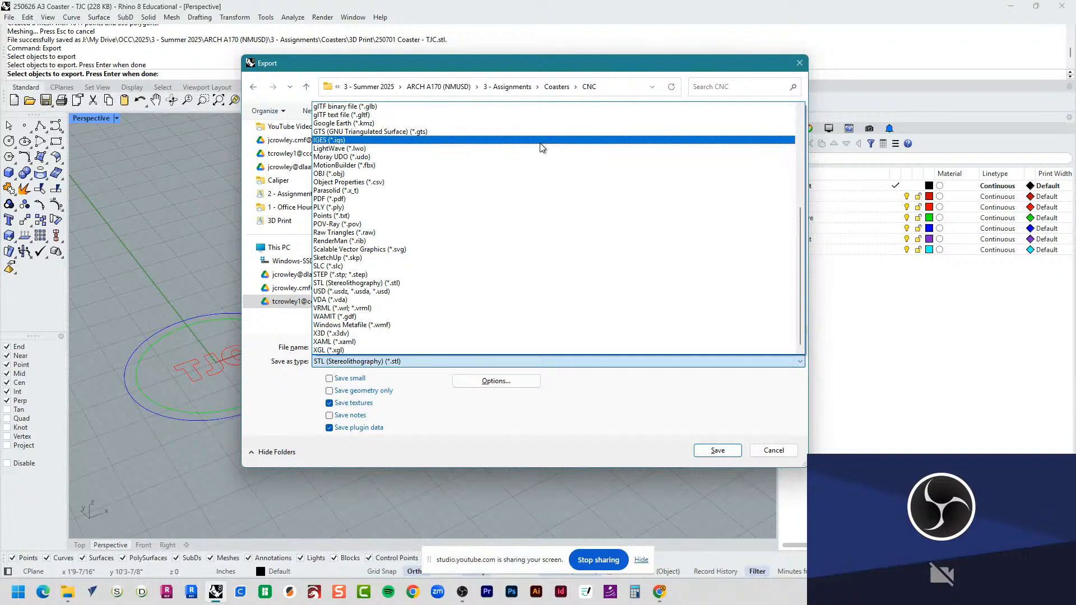
{"action": "scroll", "coordinate": [532, 191], "scroll_direction": "up", "scroll_amount": 4}
{"action": "scroll", "coordinate": [532, 193], "scroll_direction": "up", "scroll_amount": 2}
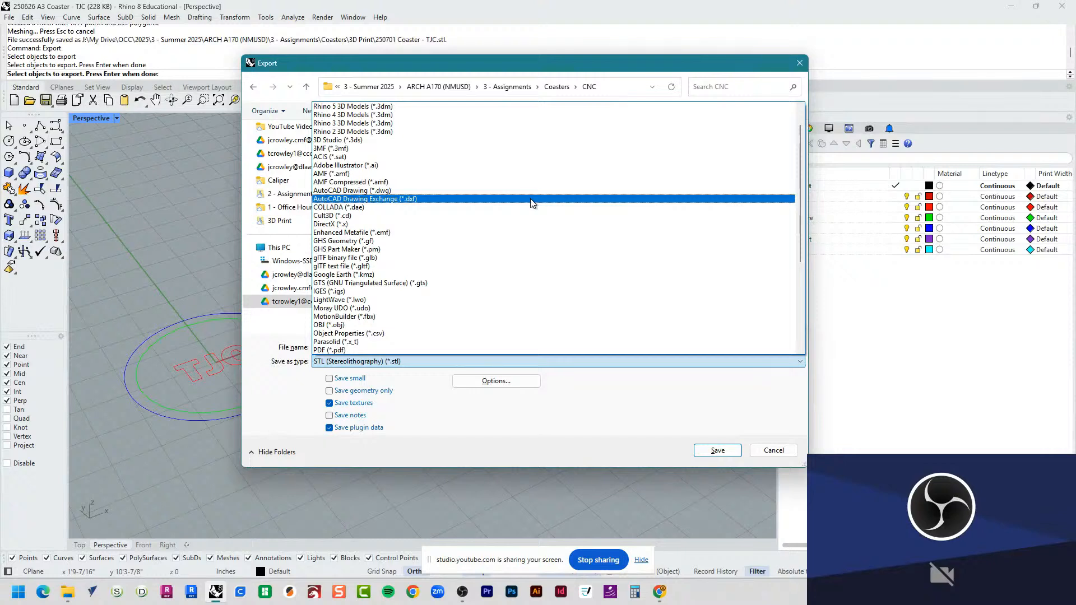
{"action": "left_click", "coordinate": [532, 200]}
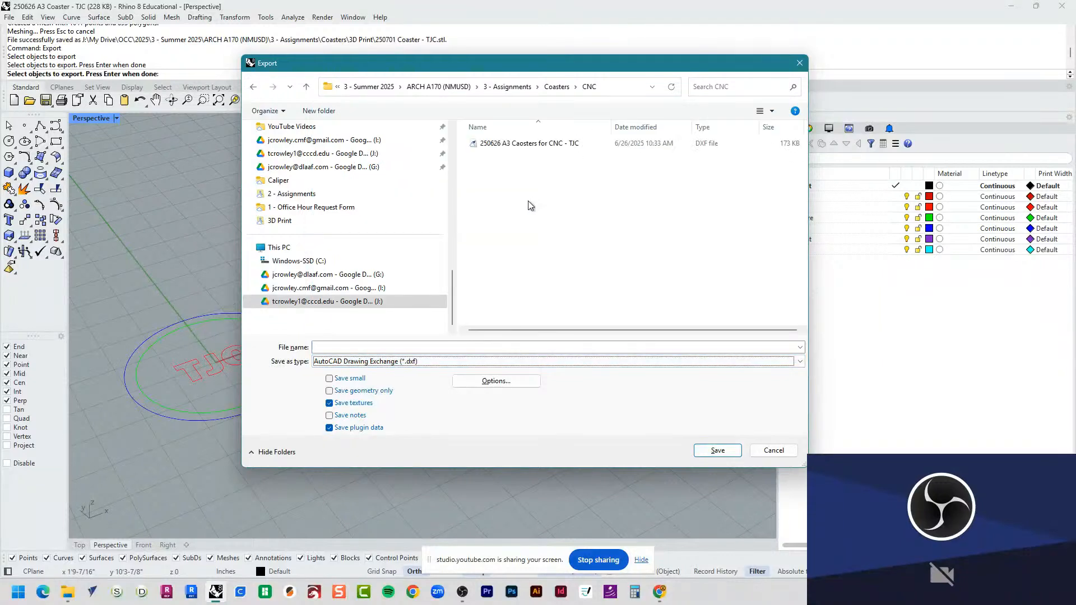
Step: Name the file 250701 A3 Caosters for CNC - TJC, based on the existing DXF's name, and save the export
{"action": "left_click", "coordinate": [464, 349]}
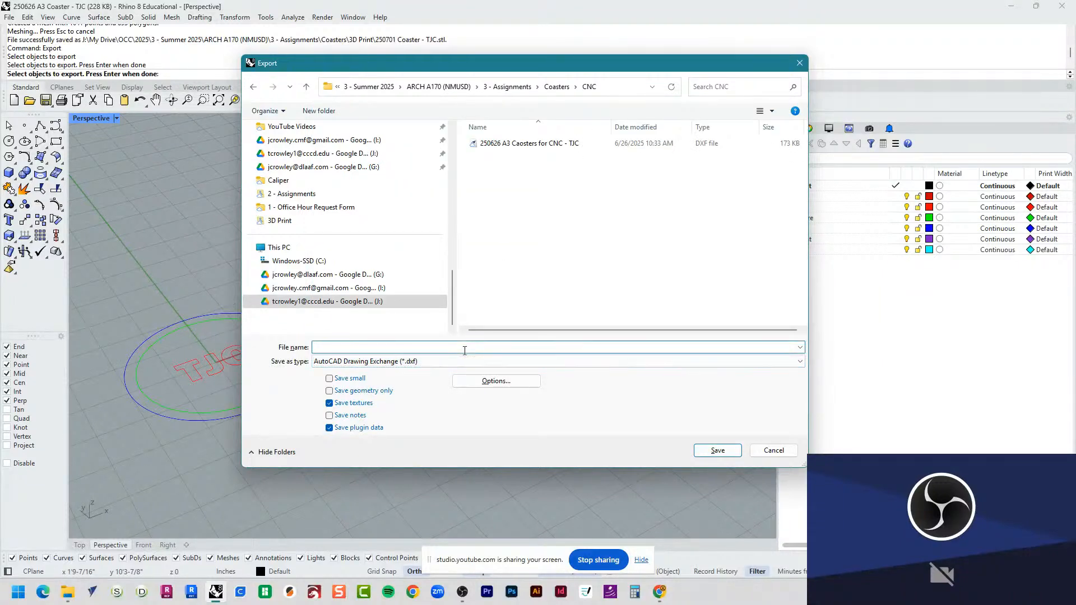
{"action": "left_click", "coordinate": [563, 147]}
{"action": "left_click", "coordinate": [331, 349]}
{"action": "left_click", "coordinate": [332, 350]}
{"action": "key", "text": "BackSpace"}
{"action": "key", "text": "BackSpace"}
{"action": "key", "text": "BackSpace"}
{"action": "type", "text": "701 A3 Caosters for CNC - TJC"}
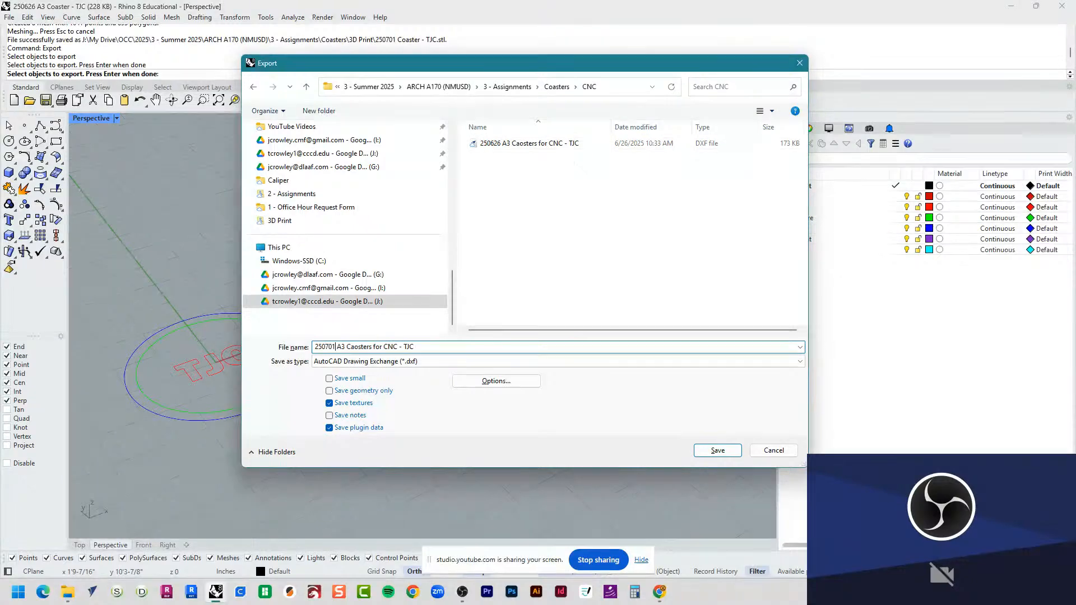
{"action": "left_click", "coordinate": [727, 452]}
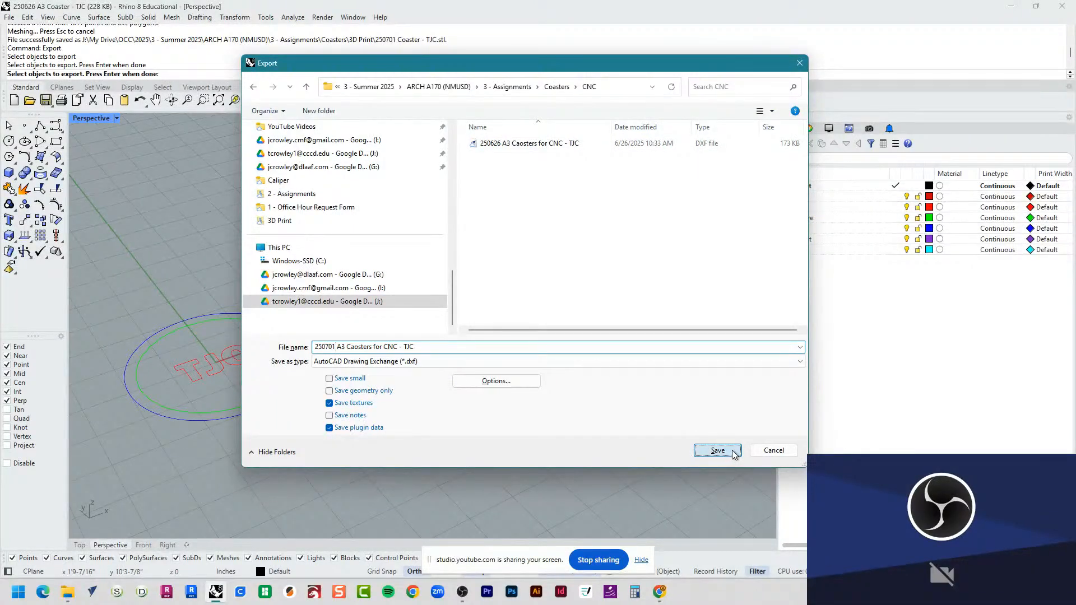
{"action": "left_click", "coordinate": [517, 325]}
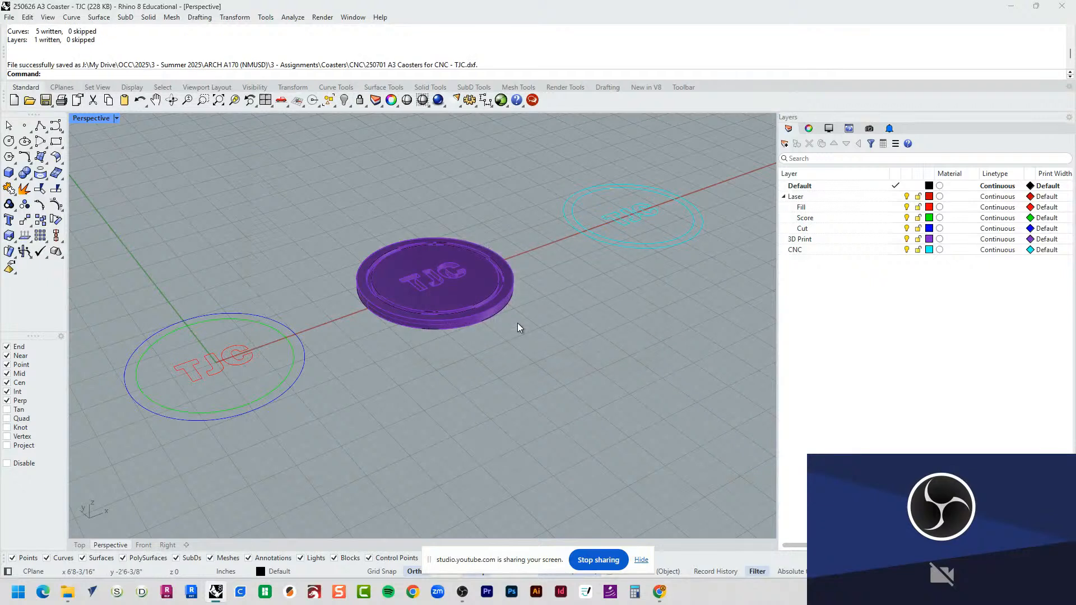
Step: Switch back to Easel, reduce the browser window so Rhino shows behind it, and review the project's file import options
{"action": "key", "text": "alt+Tab"}
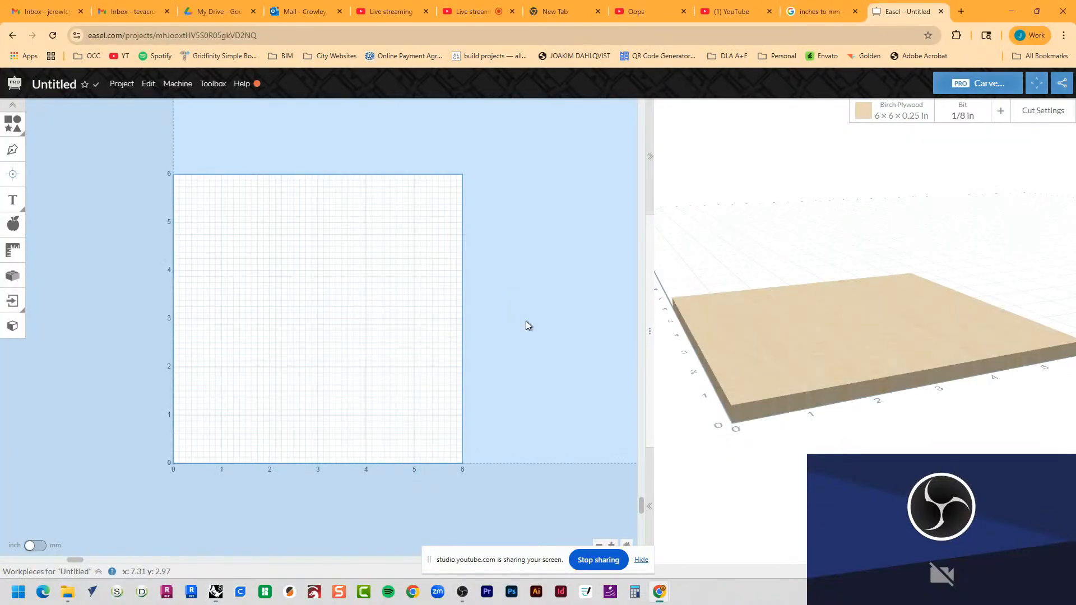
{"action": "left_click", "coordinate": [135, 88]}
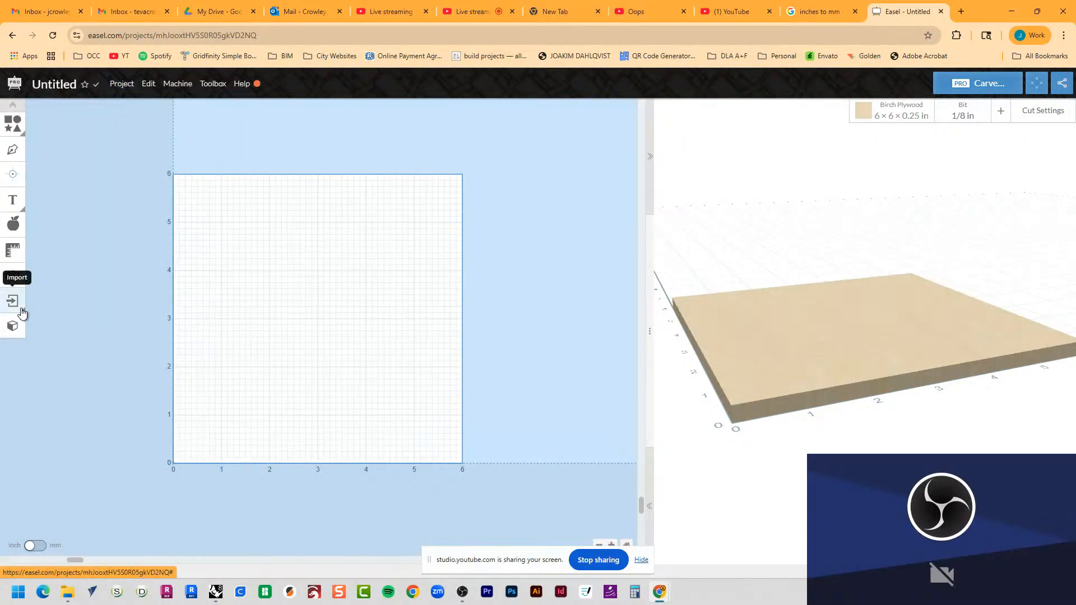
{"action": "double_click", "coordinate": [987, 17]}
{"action": "left_click_drag", "start_coordinate": [986, 17], "coordinate": [892, 24]}
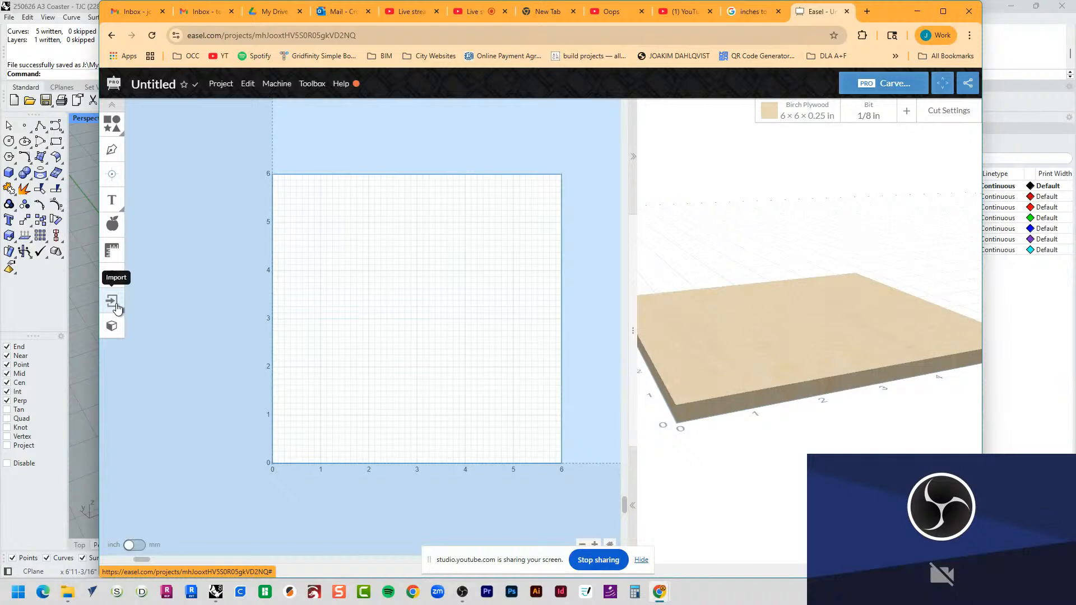
{"action": "left_click", "coordinate": [220, 84]}
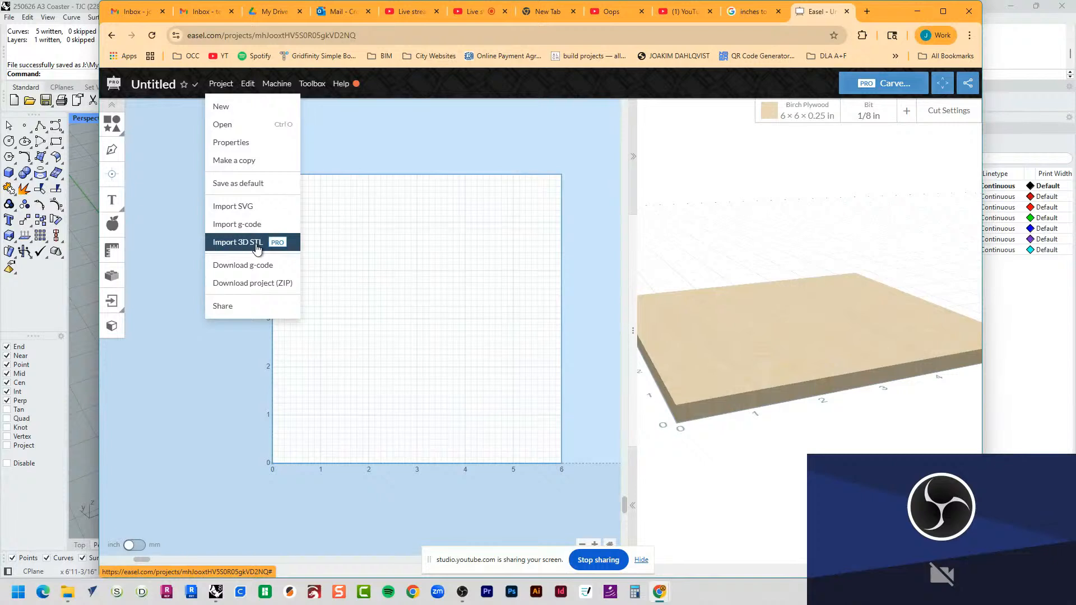
{"action": "left_click", "coordinate": [160, 221]}
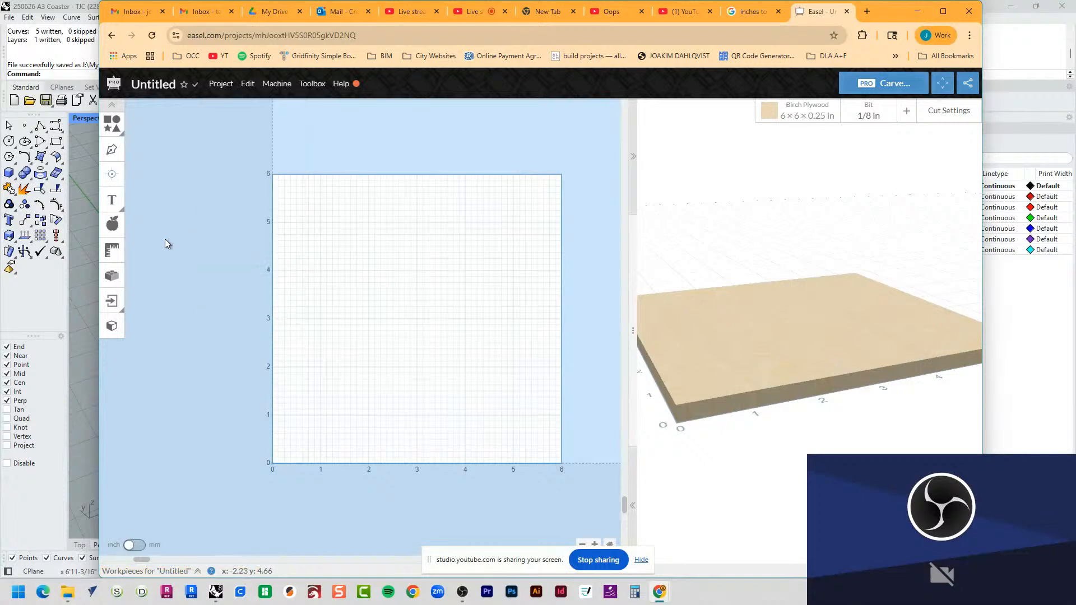
Step: Start a DXF Import 2.0 from this device and browse to the CNC folder inside the ARCH A170 (NMUSD) Coasters assignment
{"action": "left_click", "coordinate": [112, 301]}
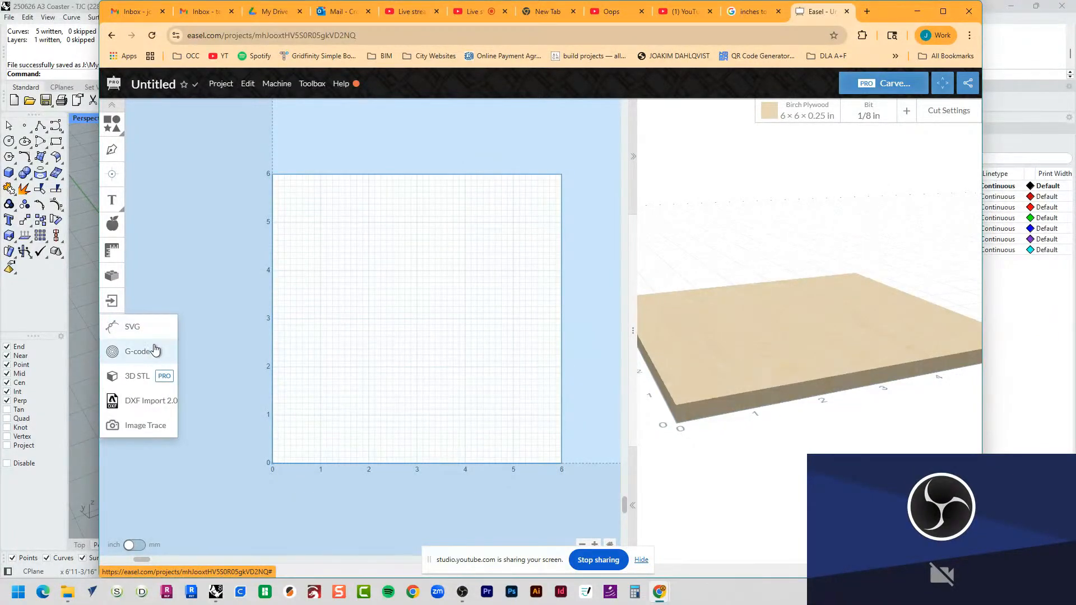
{"action": "left_click", "coordinate": [160, 404]}
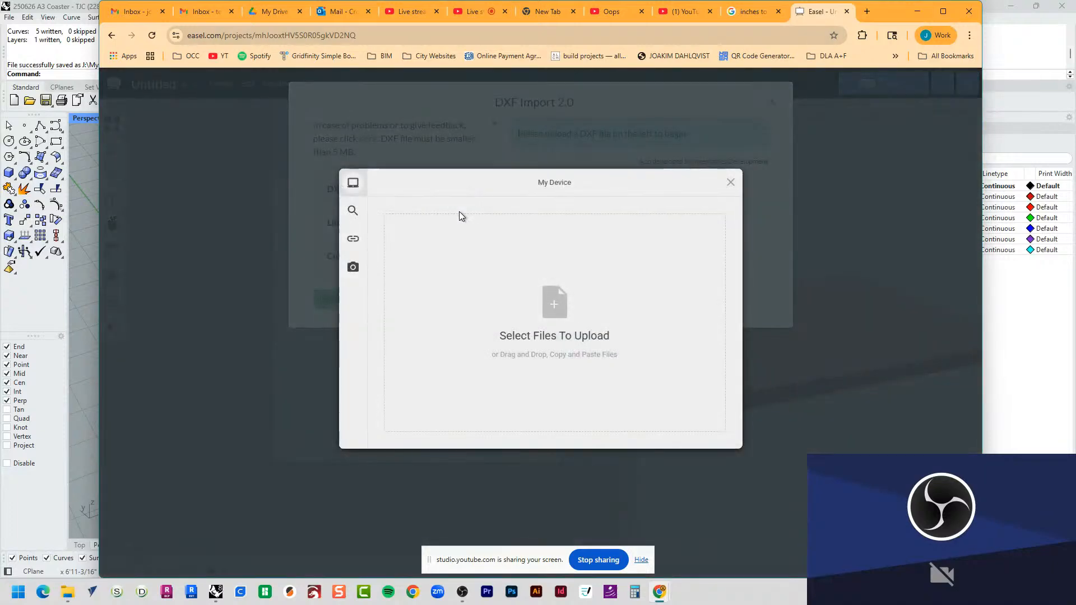
{"action": "left_click", "coordinate": [563, 304]}
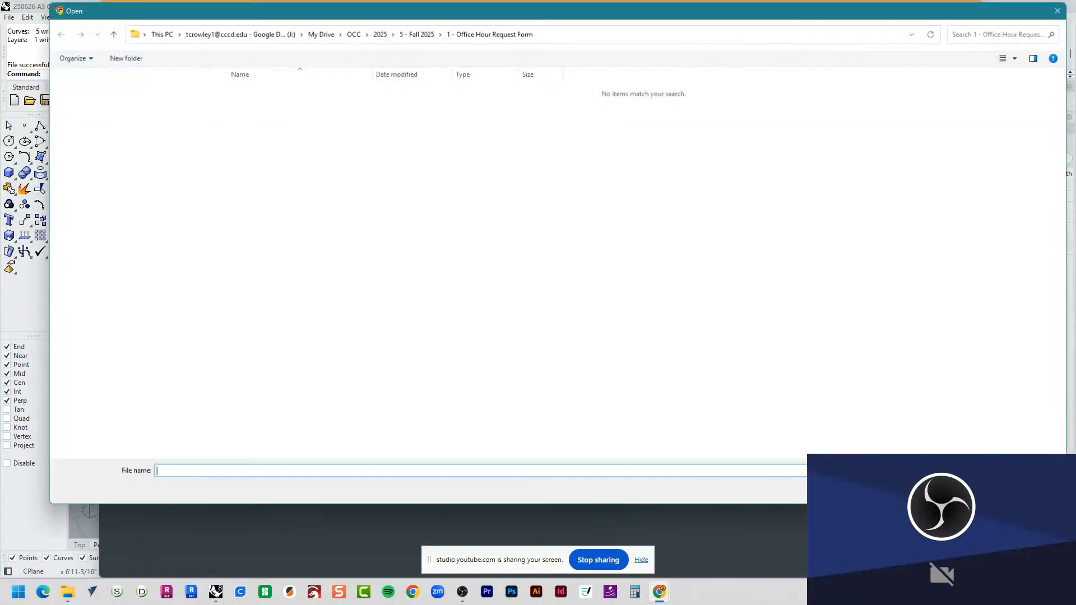
{"action": "scroll", "coordinate": [84, 331], "scroll_direction": "up", "scroll_amount": 7}
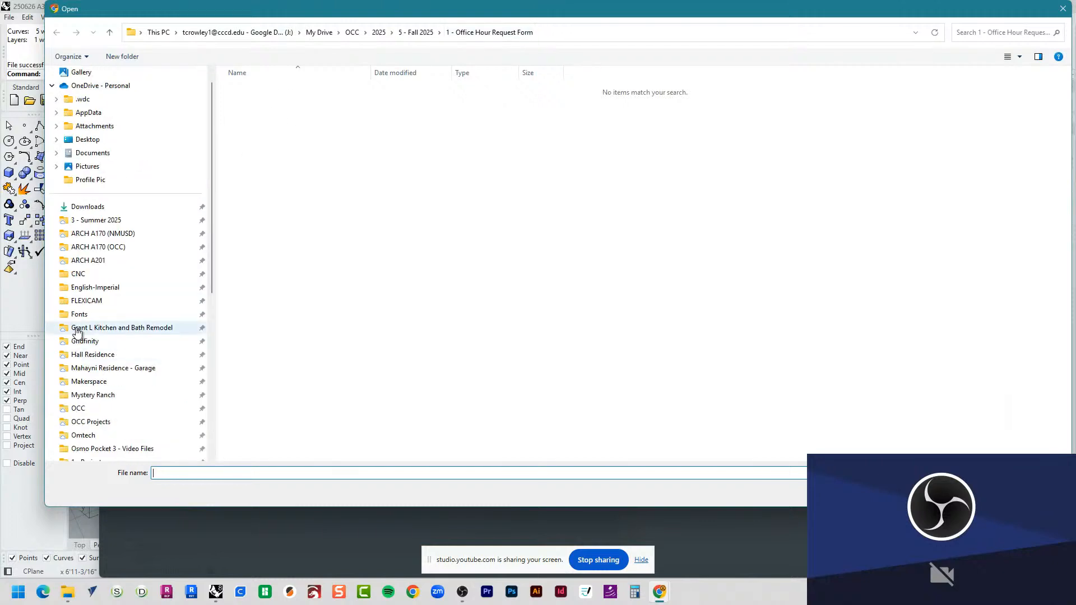
{"action": "left_click", "coordinate": [101, 233]}
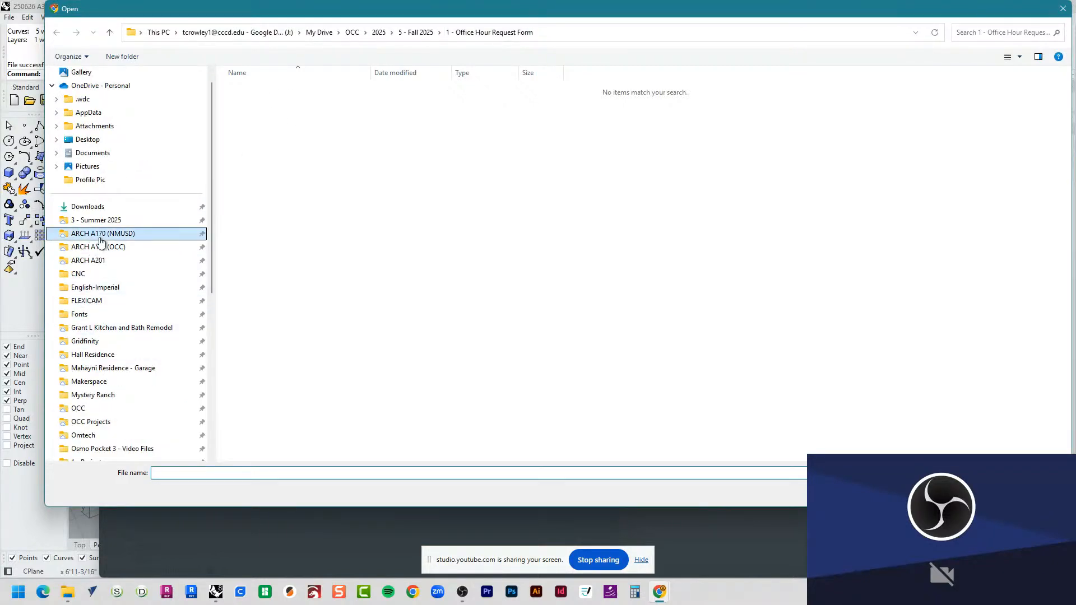
{"action": "left_click", "coordinate": [255, 125]}
{"action": "double_click", "coordinate": [255, 124]}
{"action": "double_click", "coordinate": [250, 89]}
{"action": "left_click", "coordinate": [247, 102]}
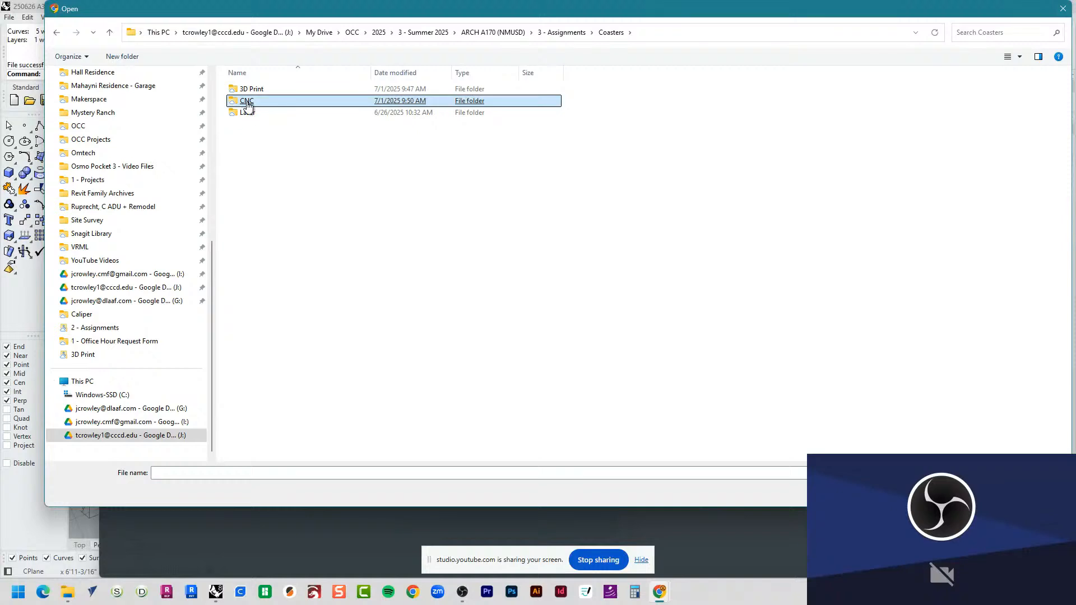
{"action": "double_click", "coordinate": [247, 102]}
Step: Choose the file 250701 A3 Caosters for CNC - TJC.dxf and upload it to the DXF import
{"action": "left_click", "coordinate": [247, 102]}
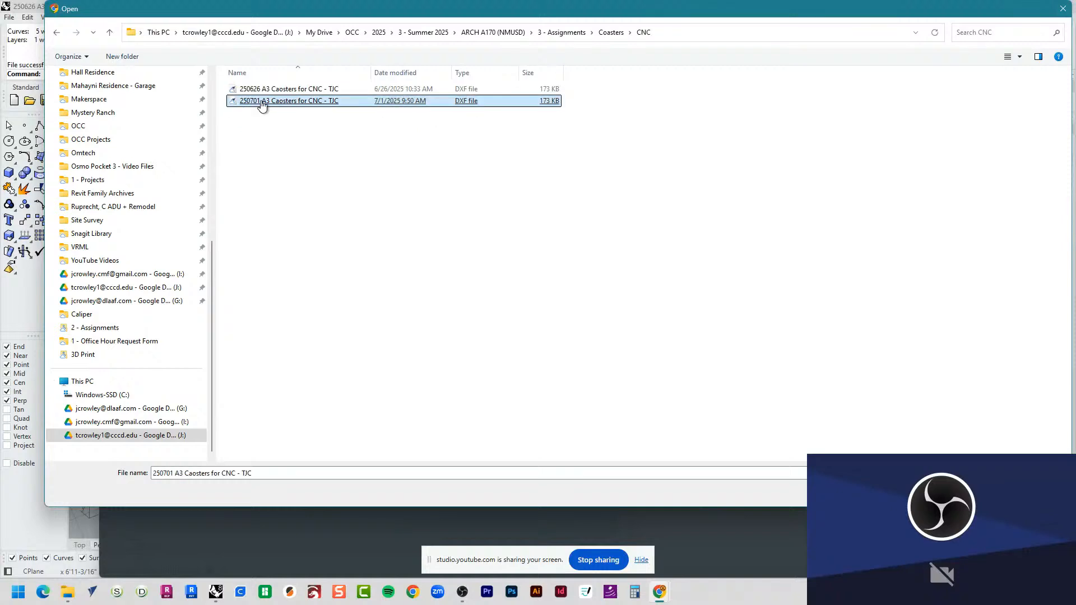
{"action": "double_click", "coordinate": [248, 102]}
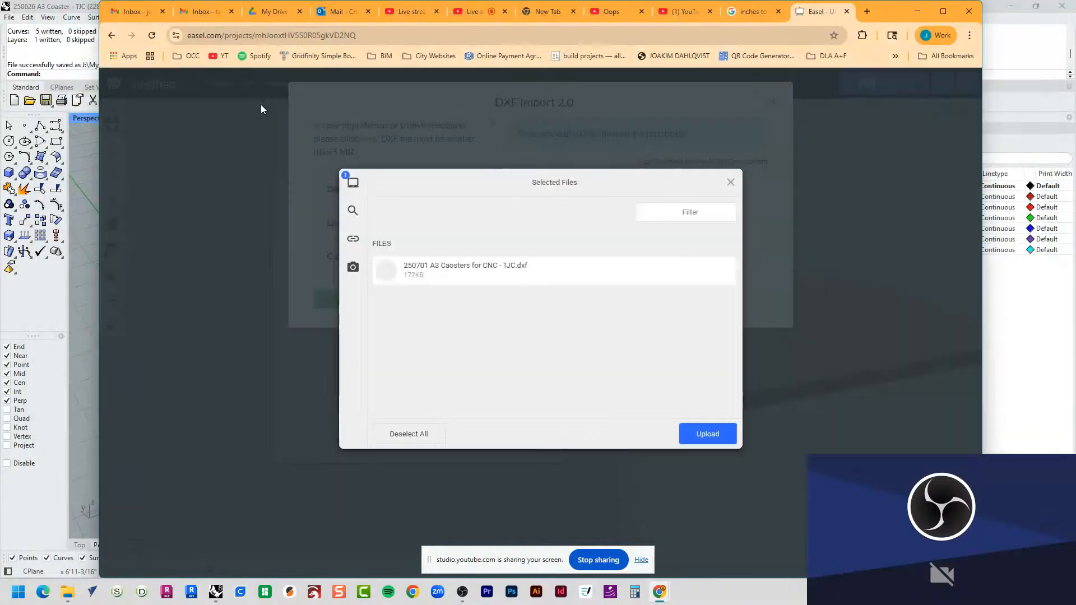
{"action": "left_click", "coordinate": [704, 433]}
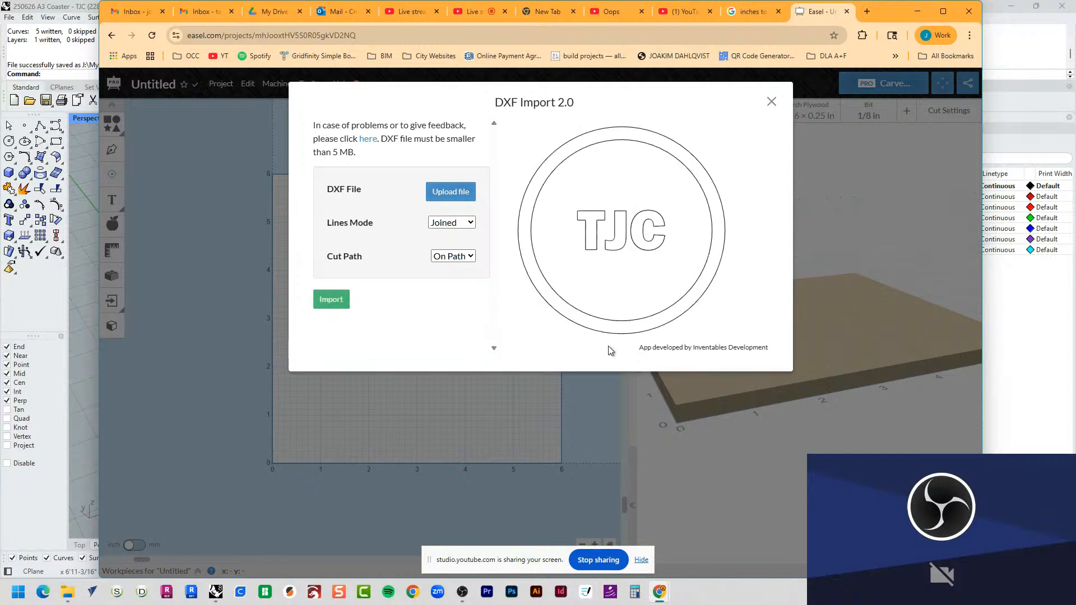
Step: Review the import options, keep Lines Mode at Joined and Cut Path at On Path, and import the coaster
{"action": "left_click", "coordinate": [447, 227]}
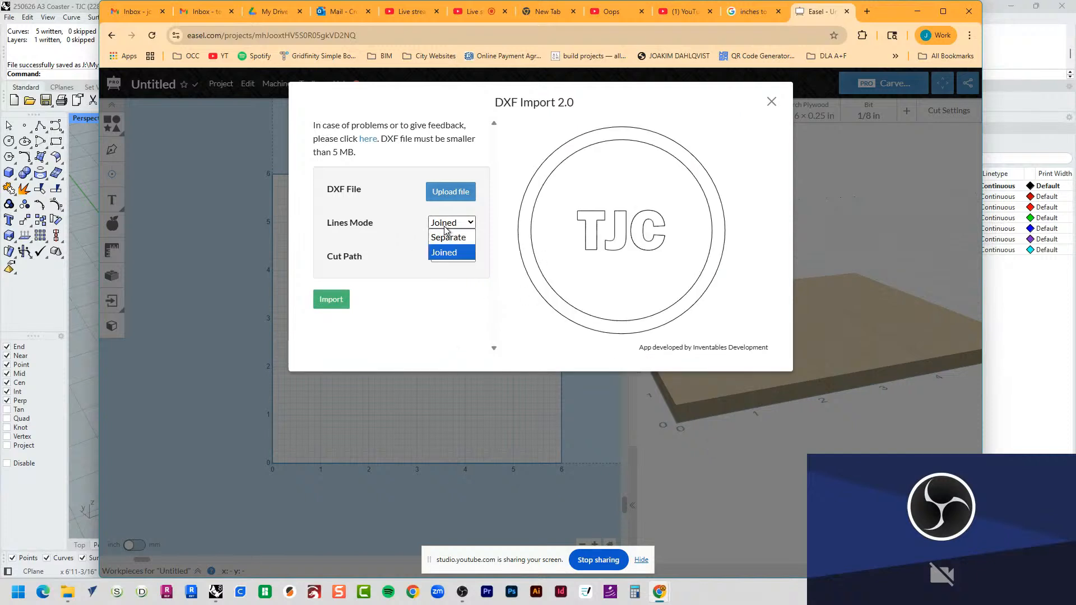
{"action": "left_click", "coordinate": [443, 226]}
{"action": "left_click", "coordinate": [446, 227]}
{"action": "left_click", "coordinate": [445, 227]}
{"action": "left_click", "coordinate": [417, 332]}
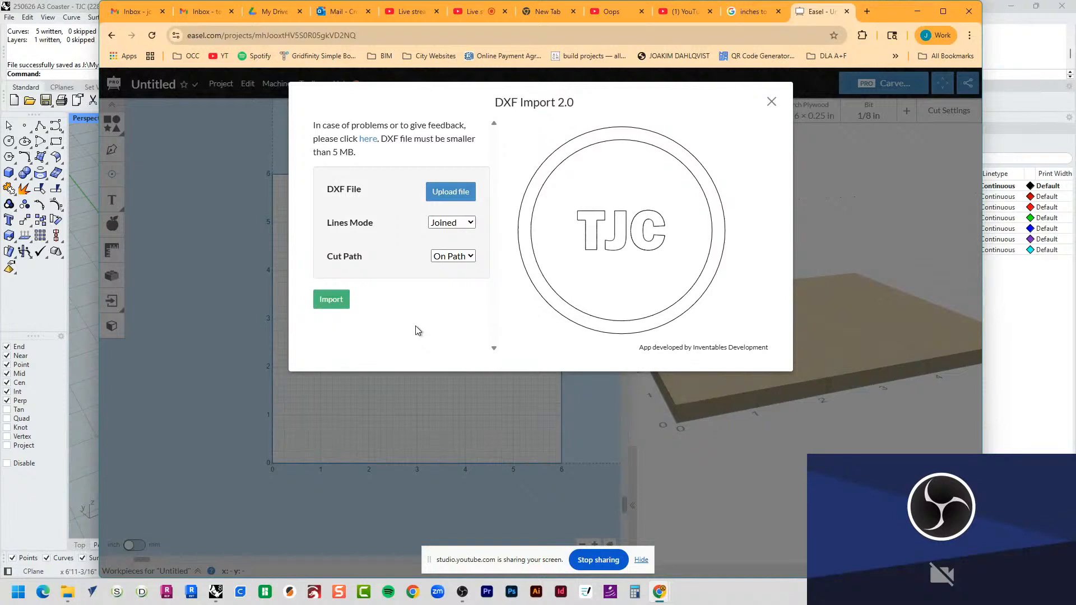
{"action": "left_click", "coordinate": [444, 223]}
{"action": "left_click", "coordinate": [444, 224]}
{"action": "left_click", "coordinate": [463, 257]}
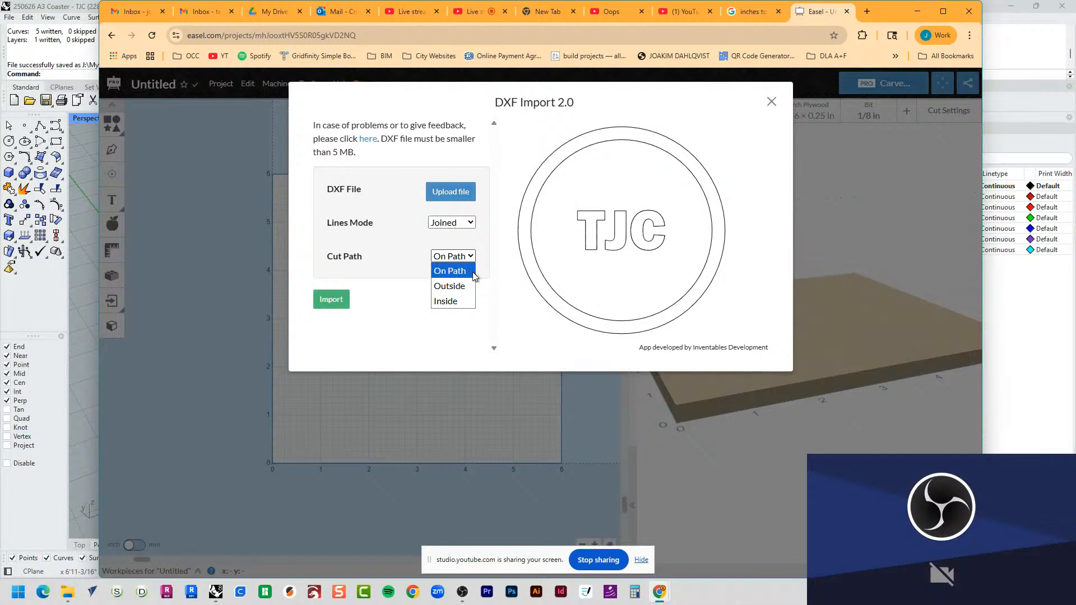
{"action": "left_click", "coordinate": [439, 274]}
{"action": "left_click", "coordinate": [432, 281]}
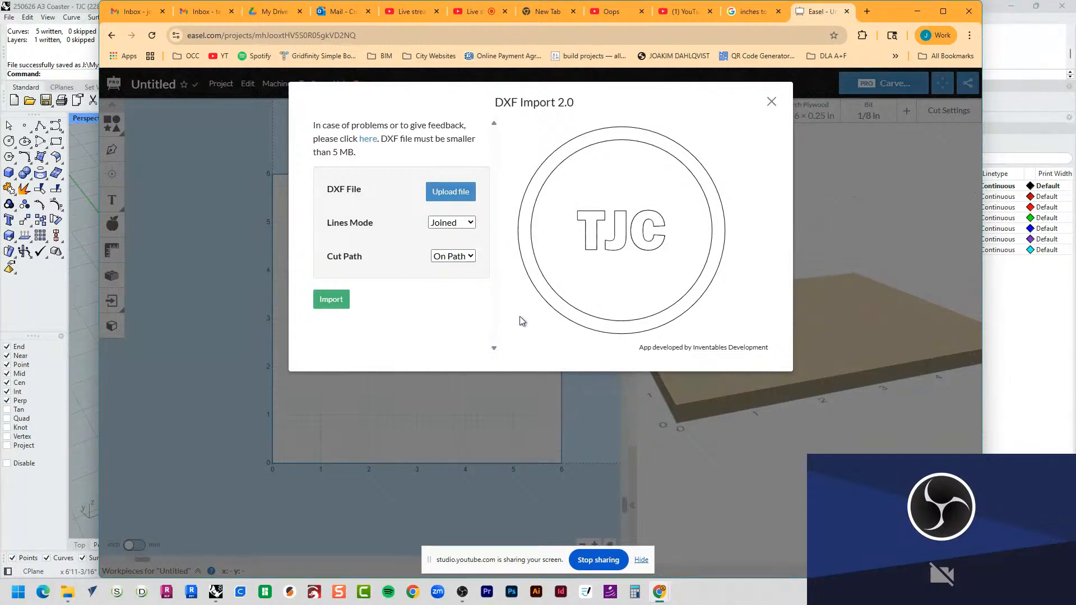
{"action": "left_click", "coordinate": [337, 302]}
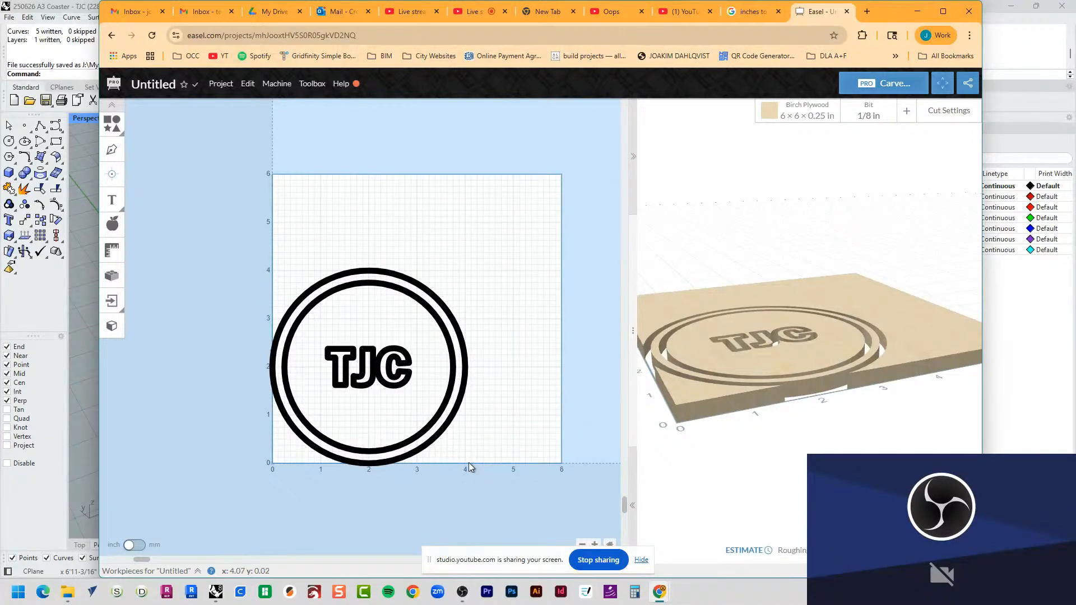
Step: Examine the carve in the 3D preview and check the imported letters C, J and T individually
{"action": "left_click_drag", "start_coordinate": [888, 362], "coordinate": [770, 419]}
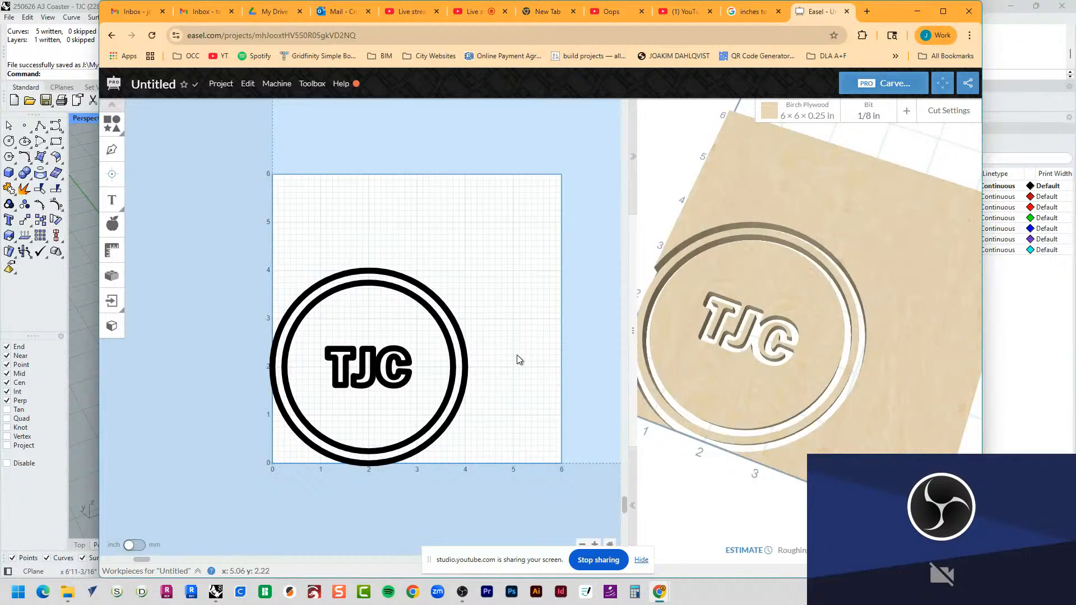
{"action": "left_click", "coordinate": [432, 294]}
{"action": "left_click", "coordinate": [424, 311]}
{"action": "left_click", "coordinate": [401, 352]}
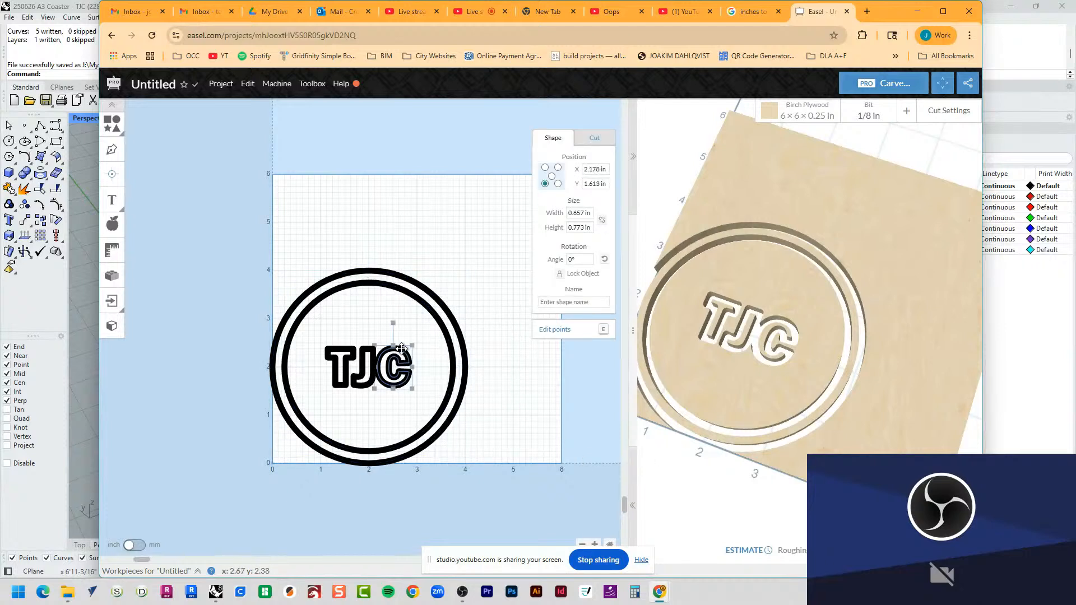
{"action": "left_click", "coordinate": [370, 352]}
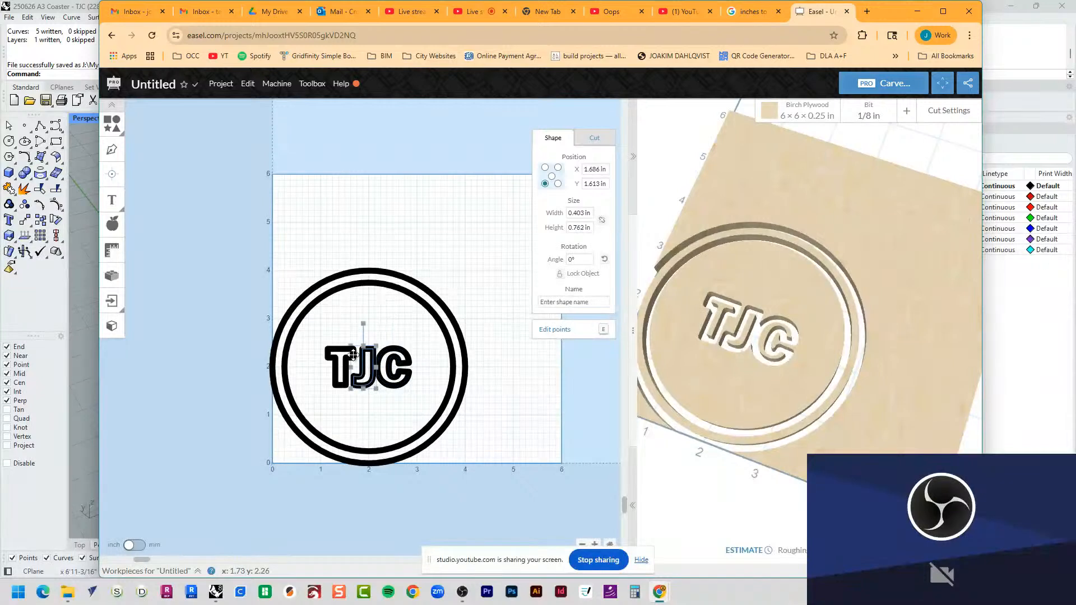
{"action": "left_click", "coordinate": [329, 351]}
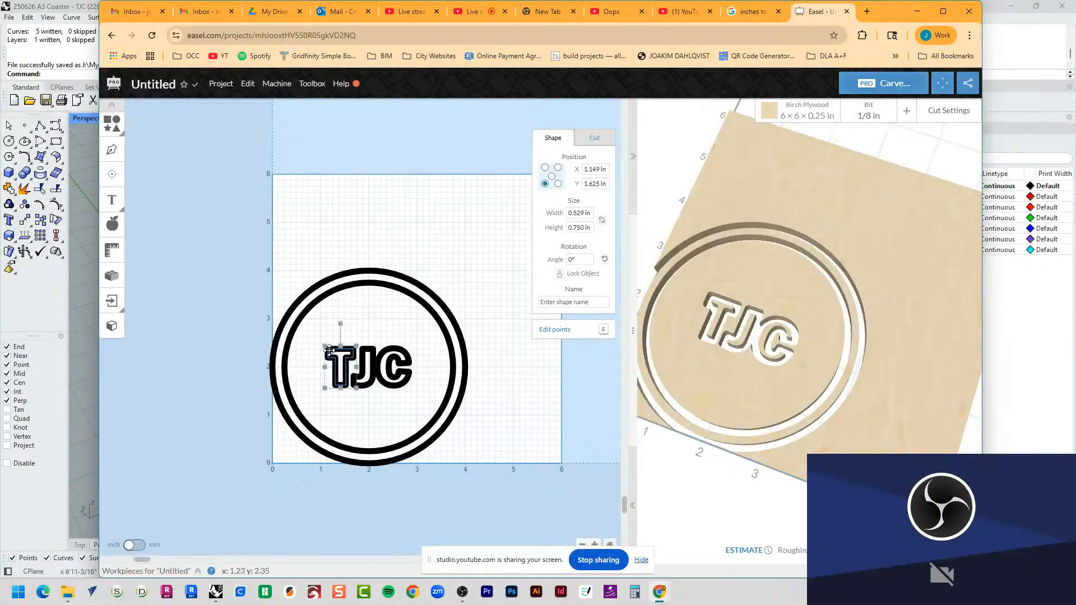
Step: Set the coaster's outer circle to cut outside the shape path, keeping its 0.25 in depth
{"action": "left_click", "coordinate": [393, 273]}
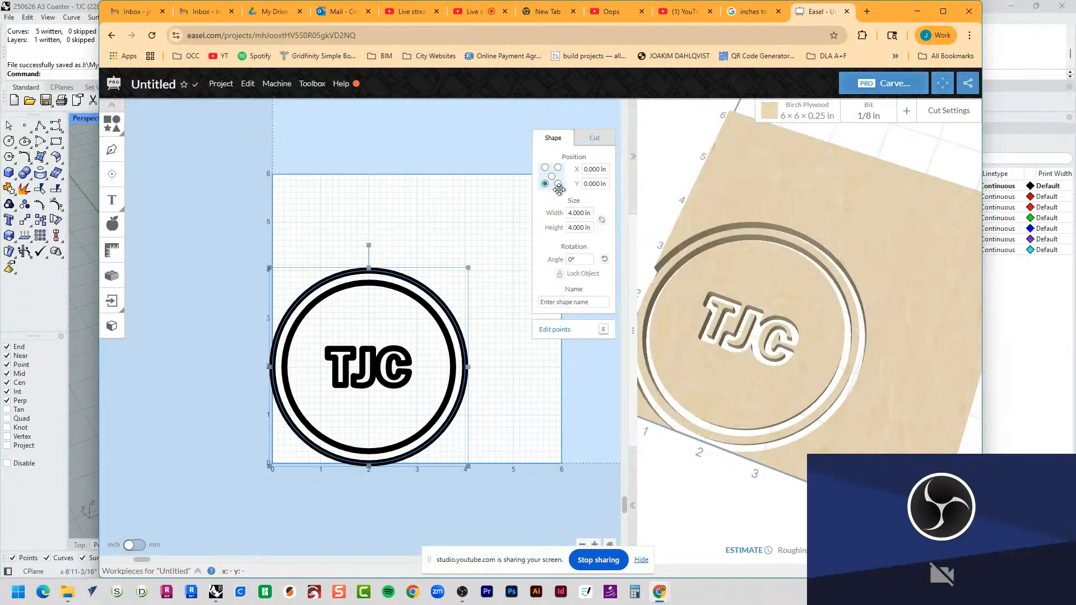
{"action": "left_click", "coordinate": [595, 140]}
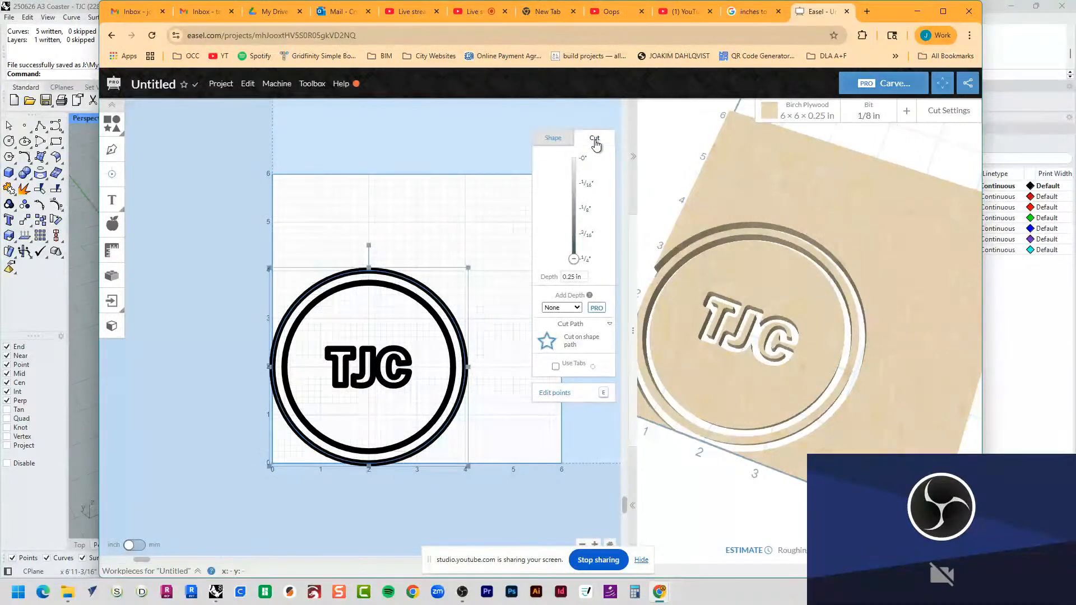
{"action": "left_click_drag", "start_coordinate": [585, 277], "coordinate": [543, 283]}
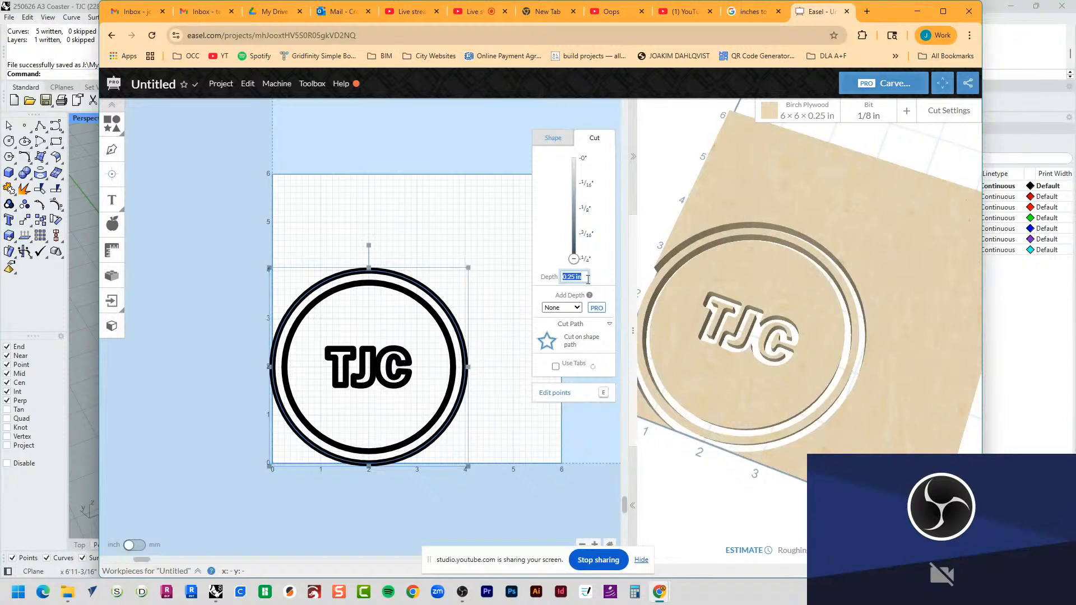
{"action": "left_click", "coordinate": [591, 344]}
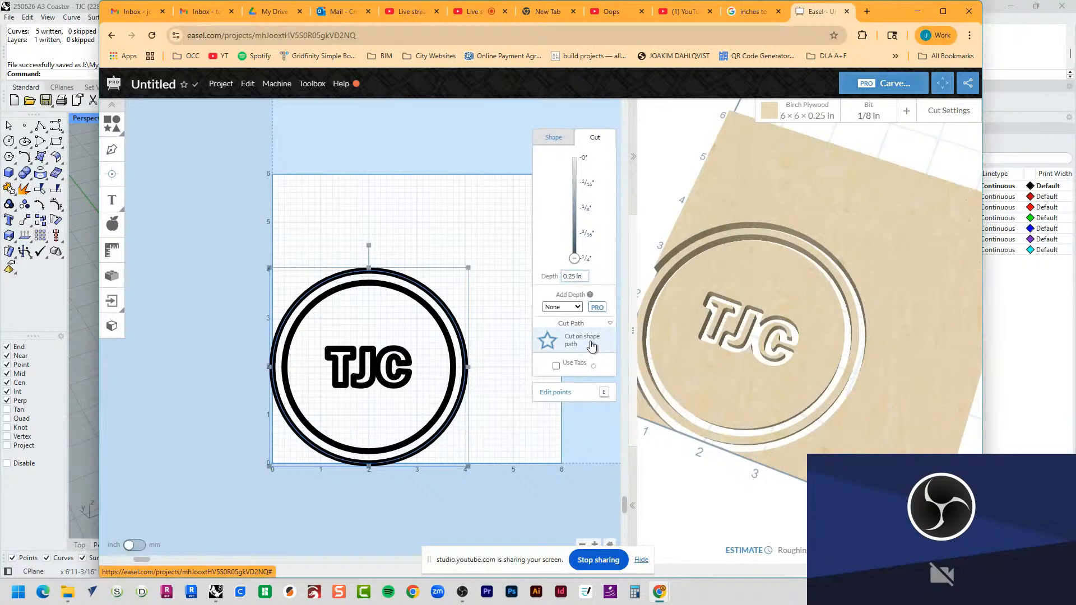
{"action": "left_click", "coordinate": [591, 345]}
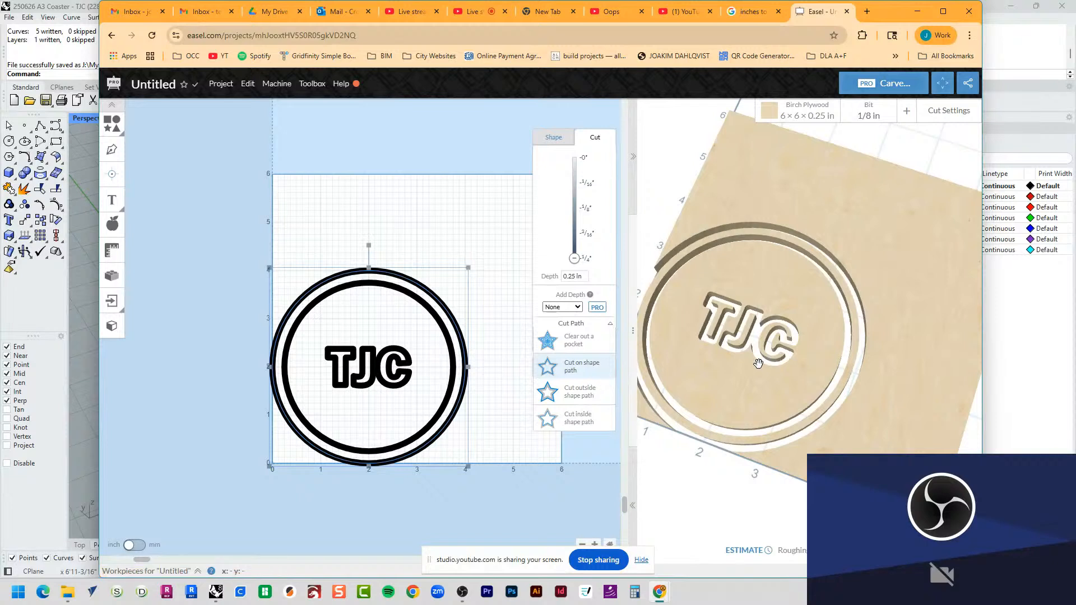
{"action": "left_click", "coordinate": [586, 403]}
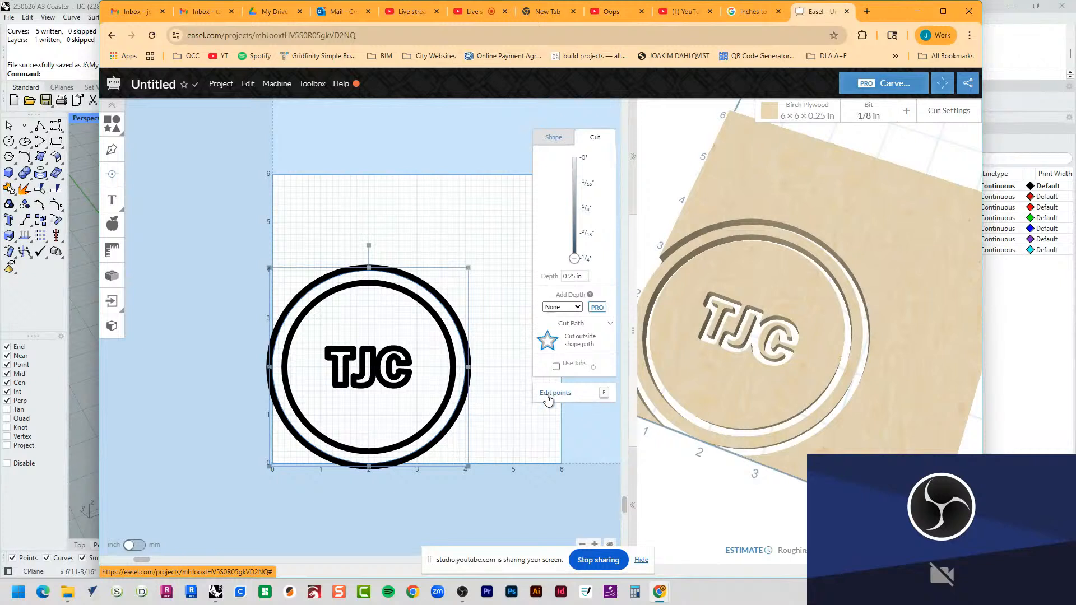
Step: Set the inner circle's cut depth to 0.125 in and keep it cutting on the shape path
{"action": "left_click", "coordinate": [423, 304]}
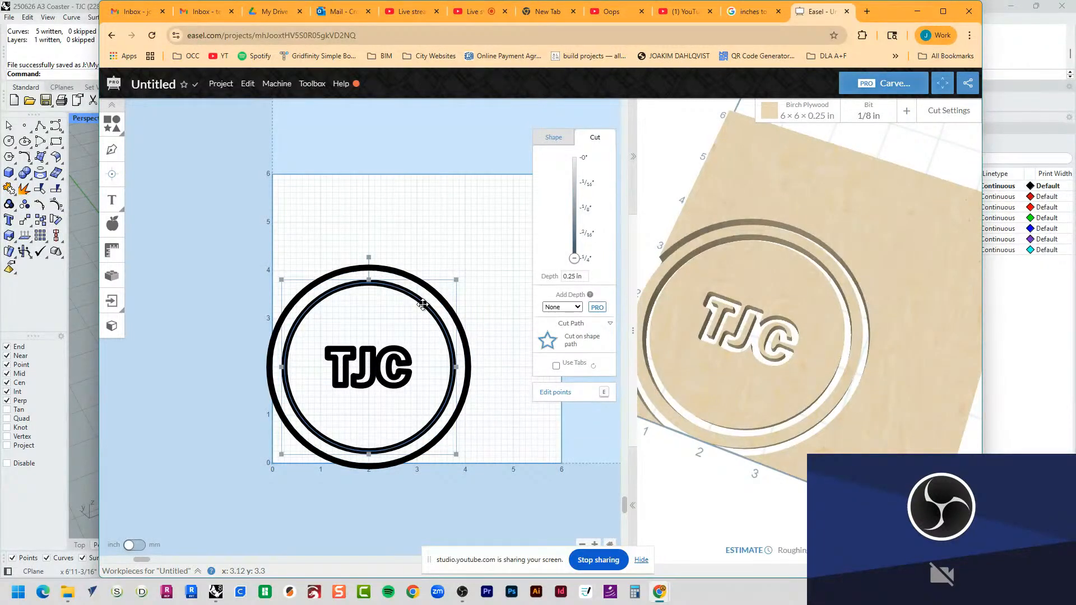
{"action": "left_click_drag", "start_coordinate": [587, 276], "coordinate": [543, 280]}
{"action": "type", "text": ".125"}
{"action": "key", "text": "Return"}
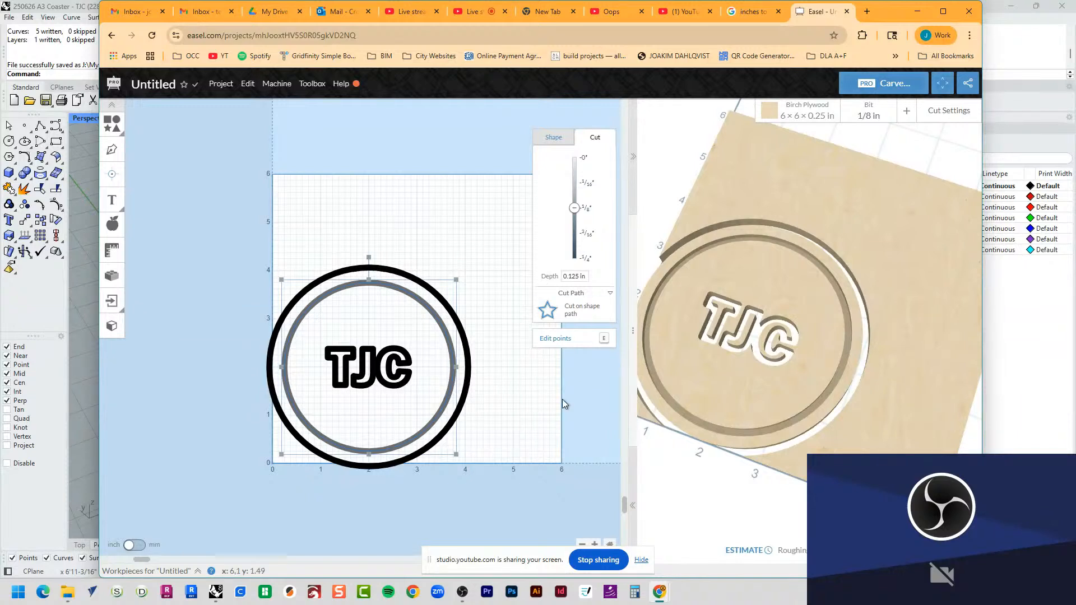
{"action": "left_click", "coordinate": [604, 318]}
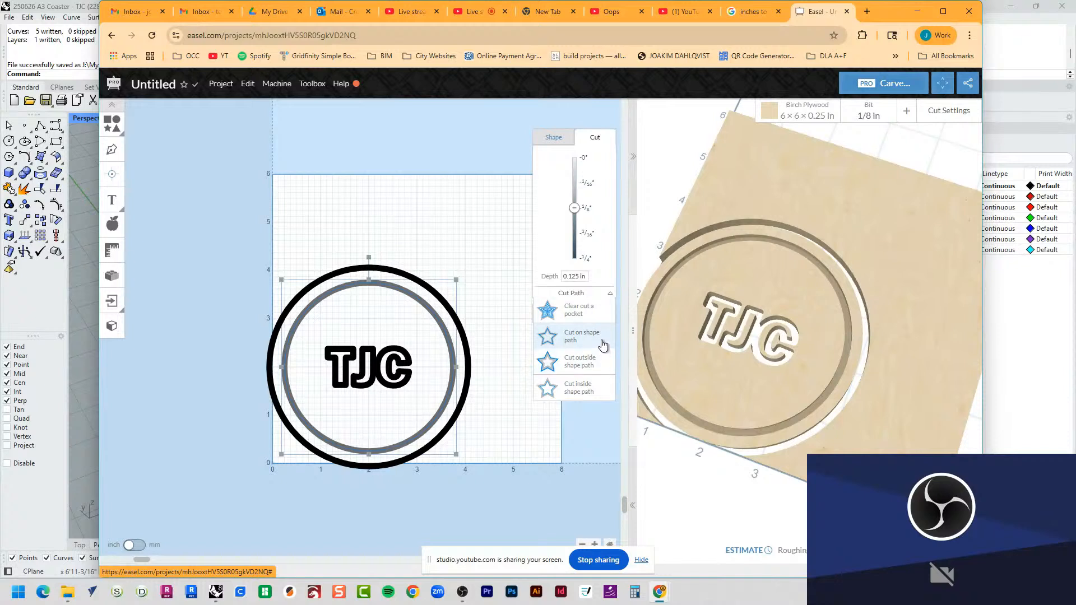
{"action": "left_click", "coordinate": [599, 341]}
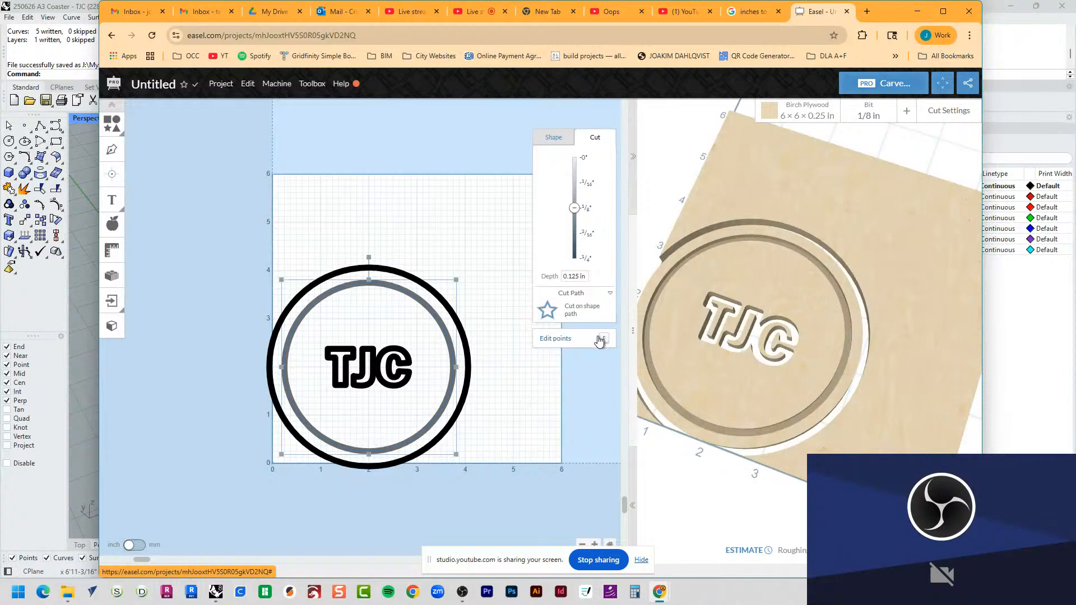
{"action": "left_click", "coordinate": [553, 404]}
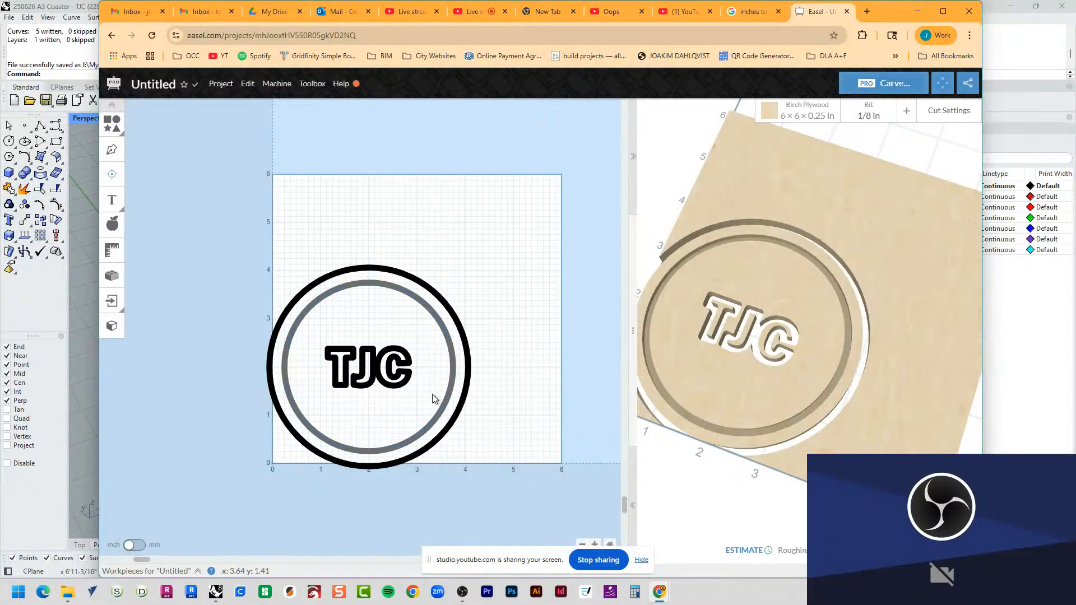
Step: Set the cut depth of all three TJC letters to 0.125 in and their cut path to clear out a pocket
{"action": "left_click", "coordinate": [408, 378]}
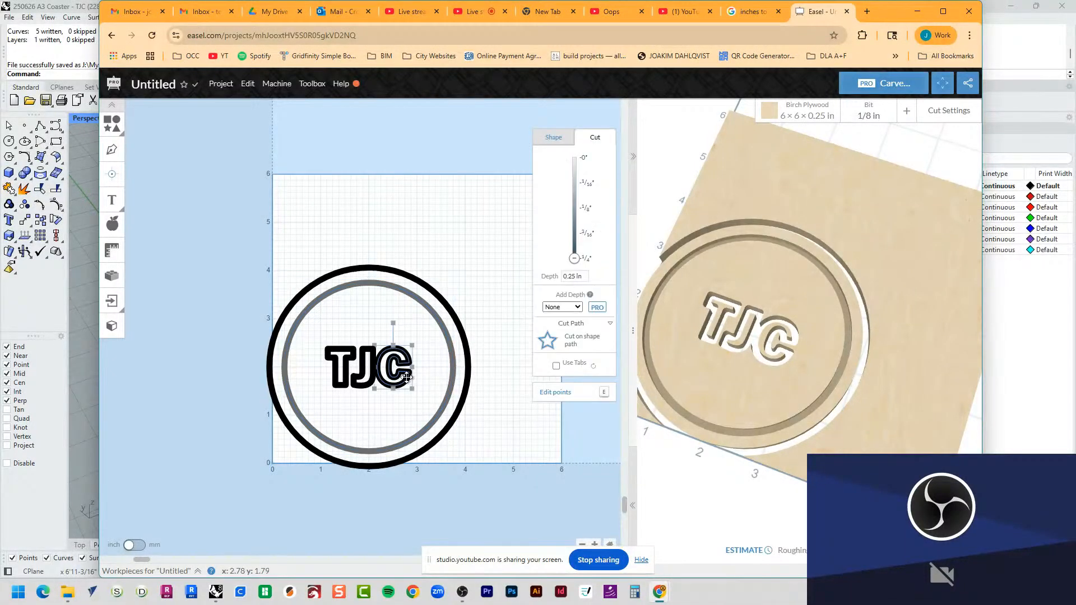
{"action": "left_click", "coordinate": [364, 355], "text": "shift"}
{"action": "left_click", "coordinate": [335, 358], "text": "shift"}
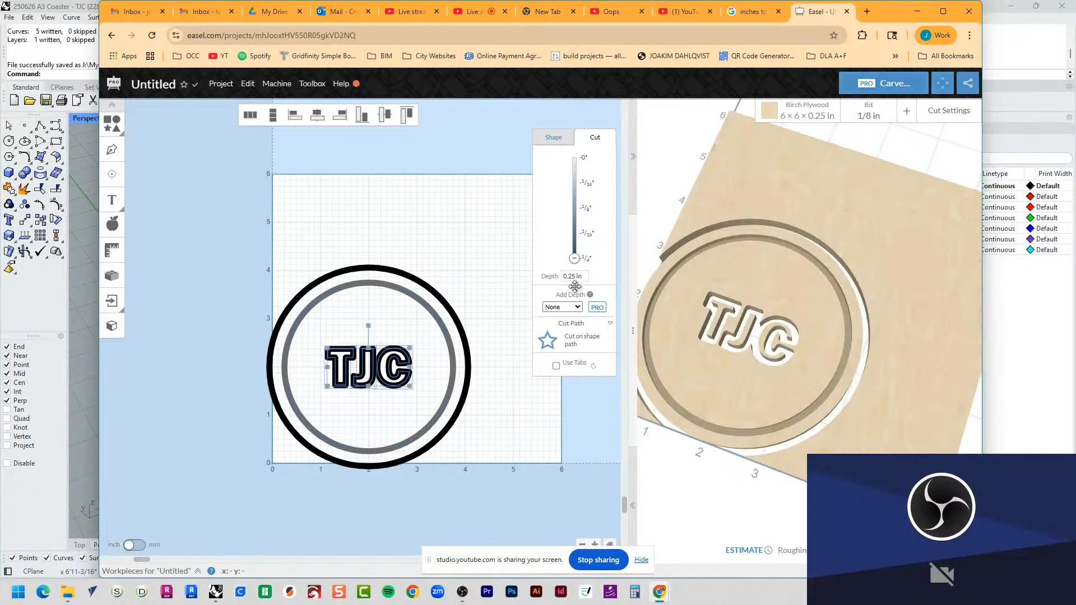
{"action": "left_click", "coordinate": [583, 276]}
{"action": "type", "text": ".125"}
{"action": "key", "text": "Return"}
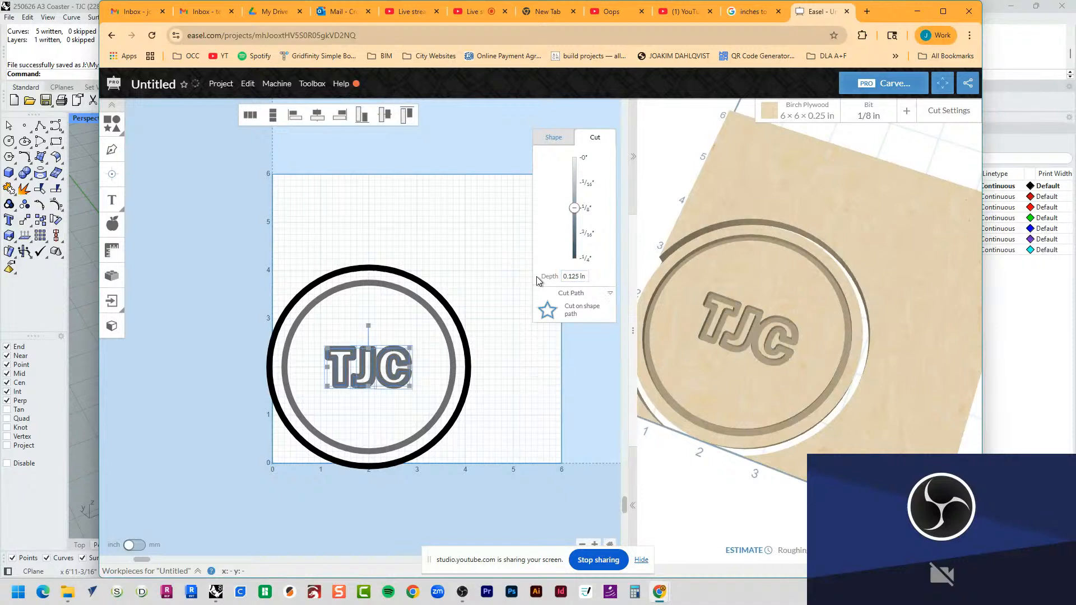
{"action": "left_click", "coordinate": [604, 317]}
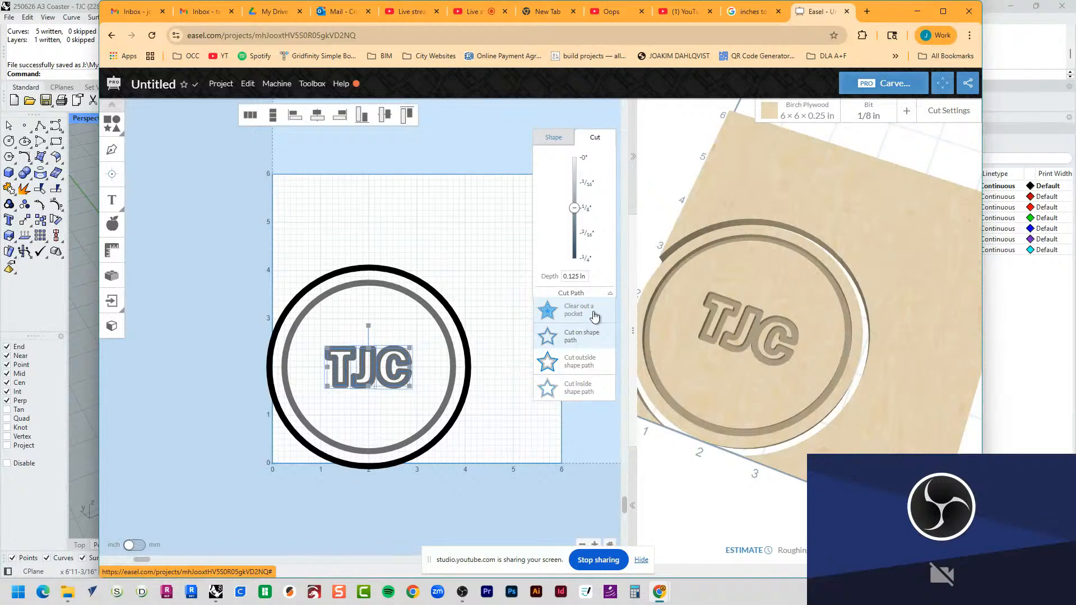
{"action": "left_click", "coordinate": [595, 318]}
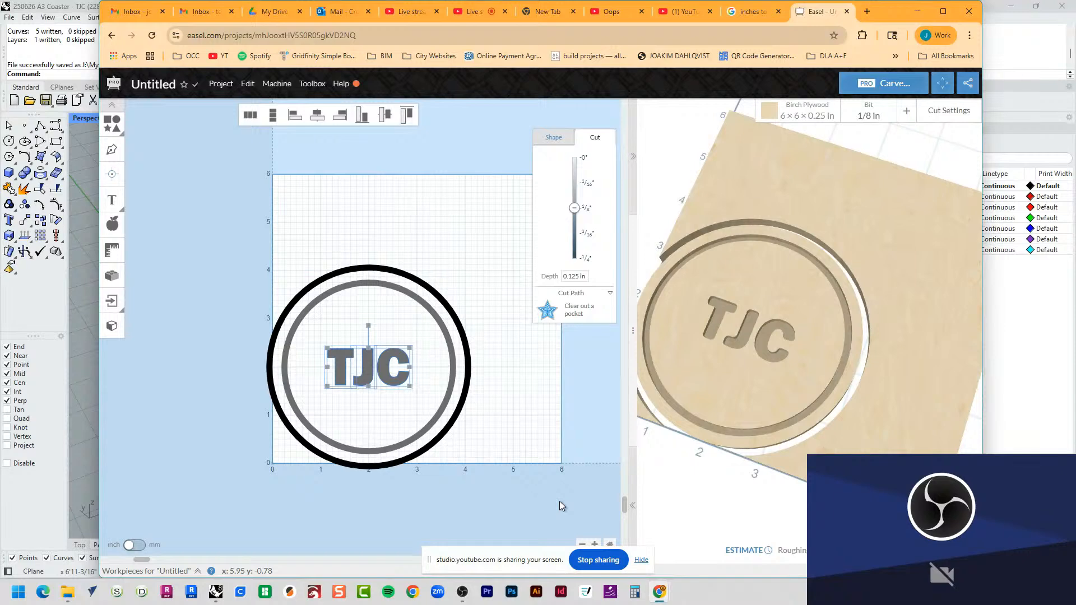
{"action": "scroll", "coordinate": [344, 413], "scroll_direction": "up", "scroll_amount": 5}
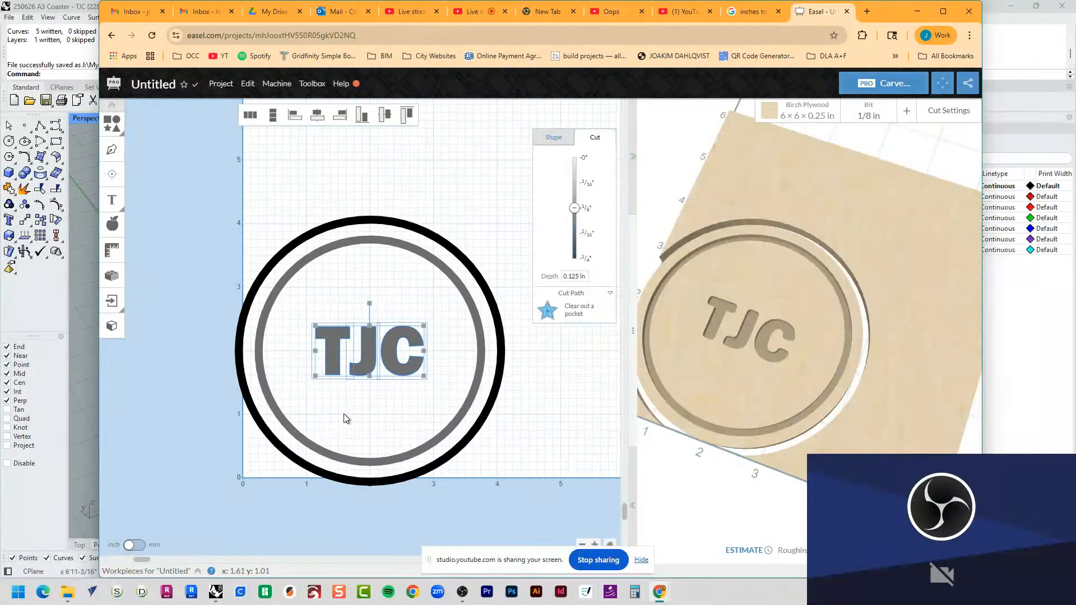
Step: Examine the T and J outlines up close and compare their corners with the carved pockets in the 3D preview
{"action": "scroll", "coordinate": [335, 311], "scroll_direction": "up", "scroll_amount": 4}
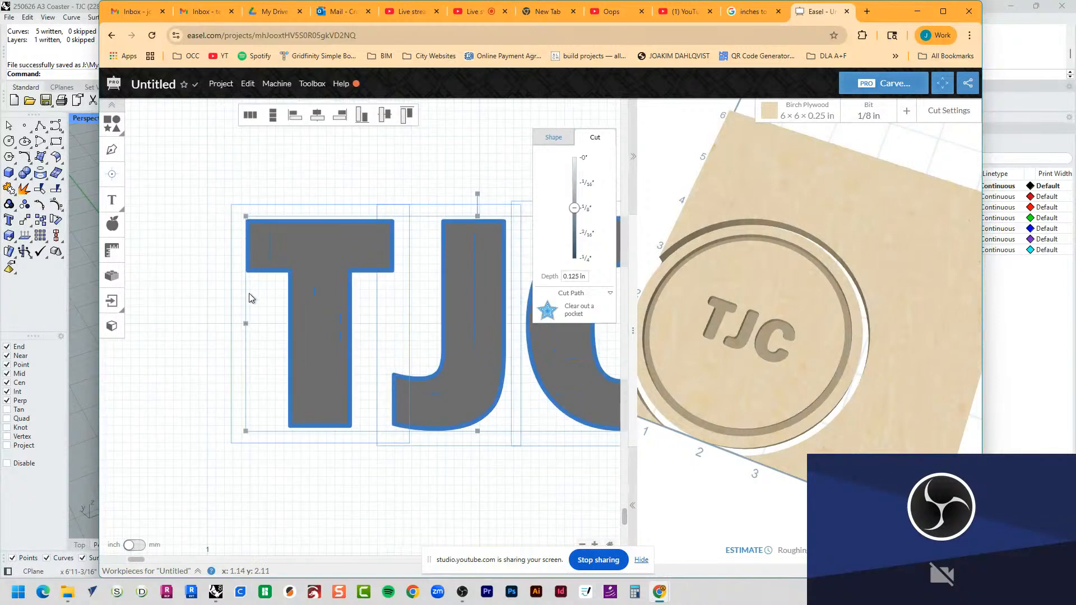
{"action": "left_click", "coordinate": [197, 338]}
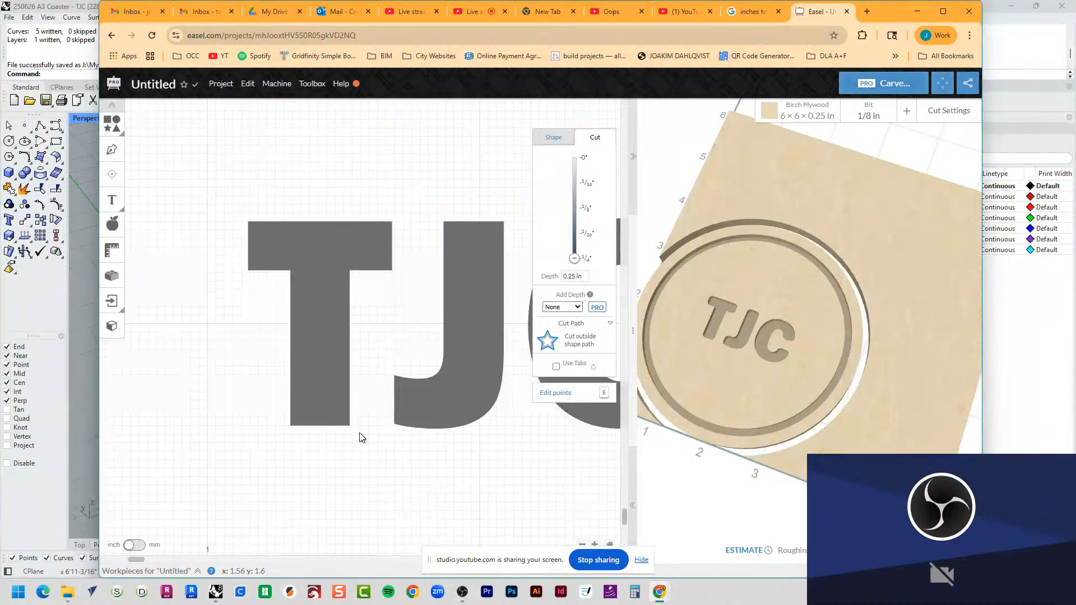
{"action": "scroll", "coordinate": [733, 278], "scroll_direction": "up", "scroll_amount": 5}
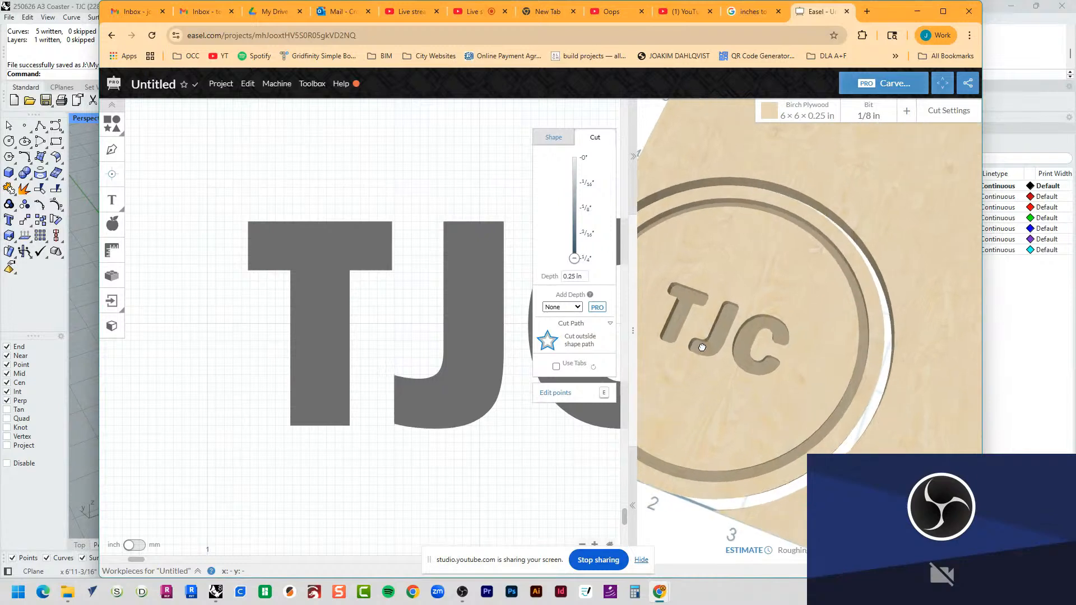
{"action": "right_click_drag", "start_coordinate": [697, 311], "coordinate": [780, 317]}
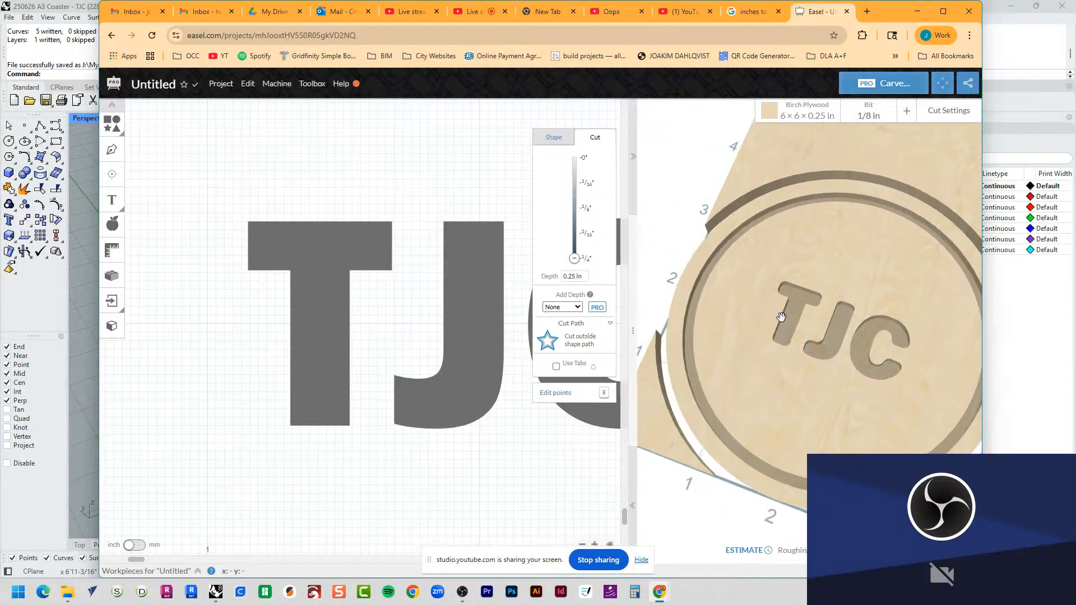
{"action": "scroll", "coordinate": [783, 322], "scroll_direction": "up", "scroll_amount": 4}
{"action": "scroll", "coordinate": [778, 308], "scroll_direction": "up", "scroll_amount": 5}
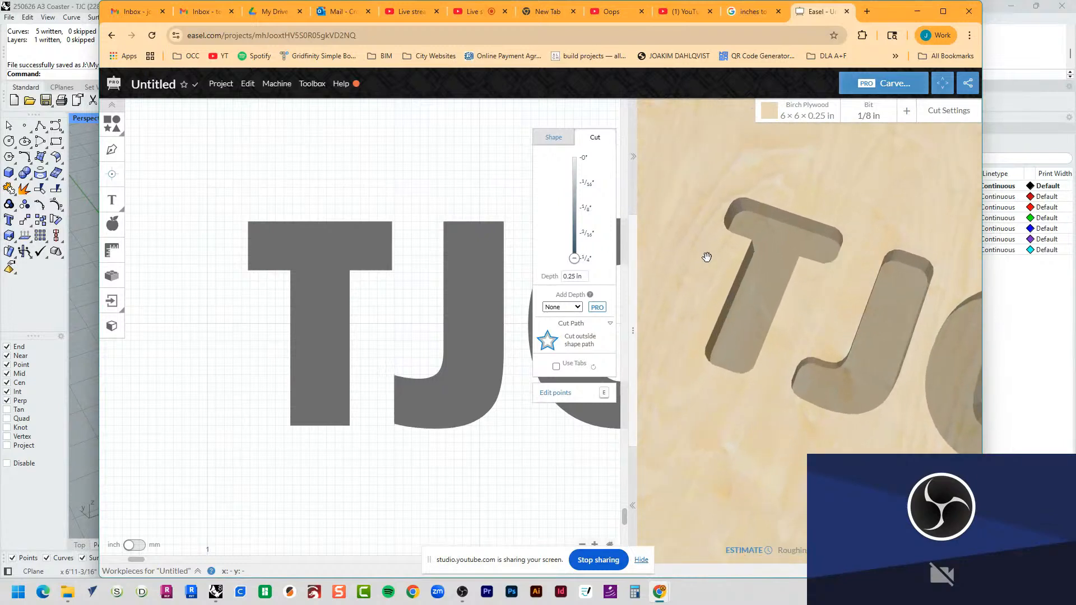
{"action": "left_click_drag", "start_coordinate": [705, 255], "coordinate": [761, 295]}
{"action": "scroll", "coordinate": [671, 229], "scroll_direction": "up", "scroll_amount": 5}
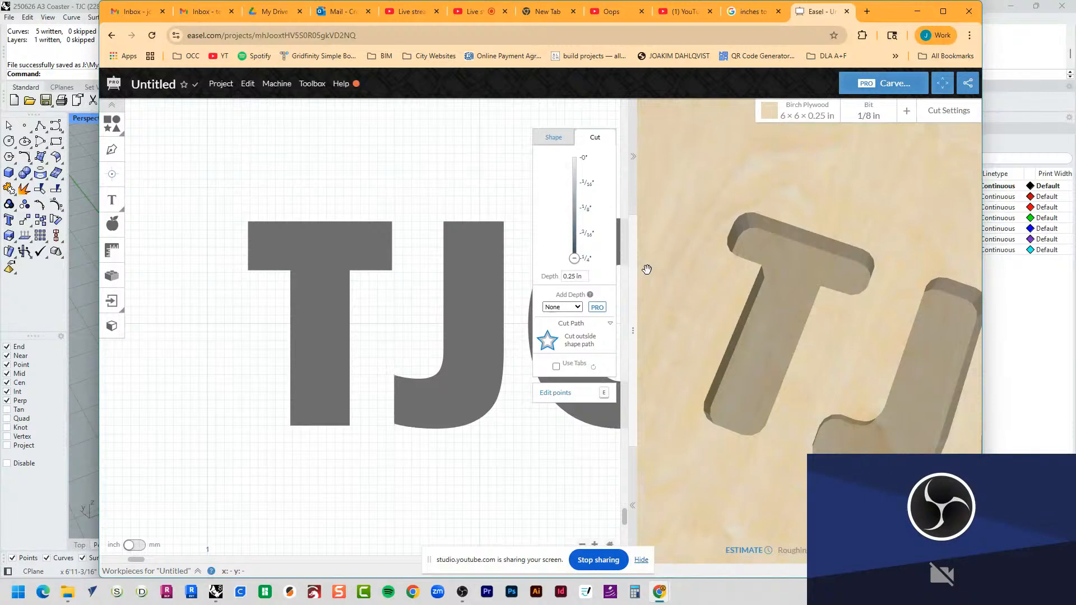
Step: Switch to Rhino and place TJC text curves, 0.750 in high in Franklin Gothic Medium Cond, below the existing CNC letters
{"action": "left_click", "coordinate": [89, 164]}
{"action": "double_click", "coordinate": [88, 120]}
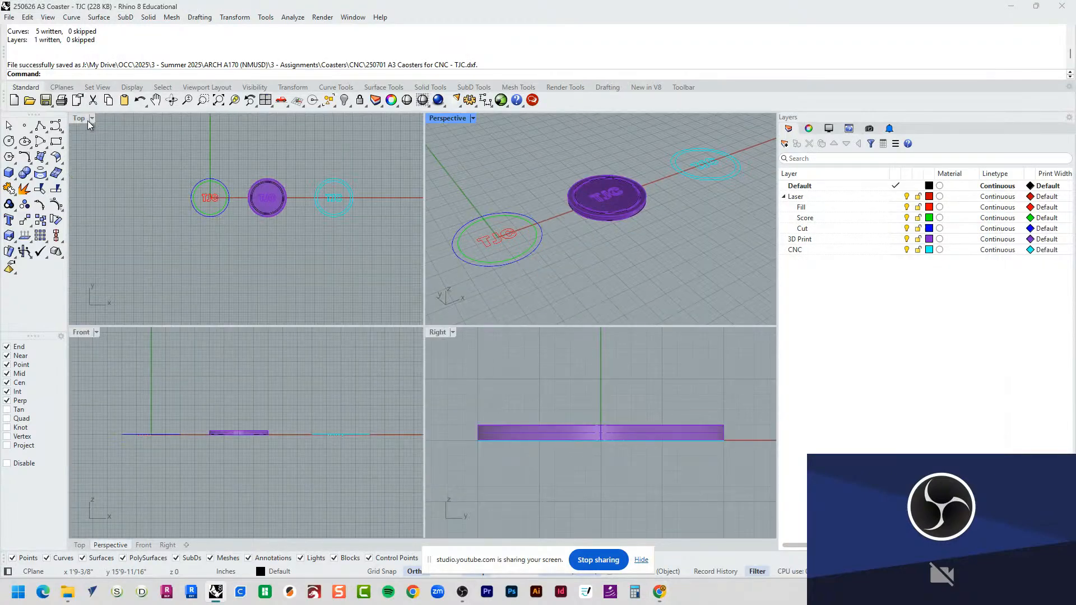
{"action": "double_click", "coordinate": [88, 120]}
{"action": "scroll", "coordinate": [526, 283], "scroll_direction": "up", "scroll_amount": 6}
{"action": "right_click_drag", "start_coordinate": [578, 315], "coordinate": [497, 372]}
{"action": "type", "text": "TextObject"}
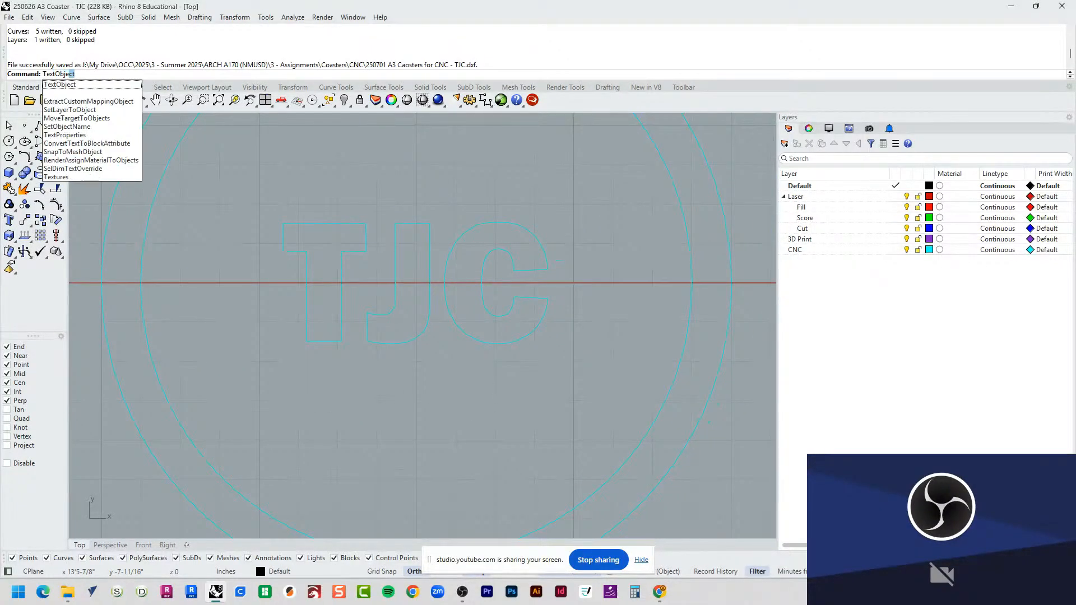
{"action": "key", "text": "Return"}
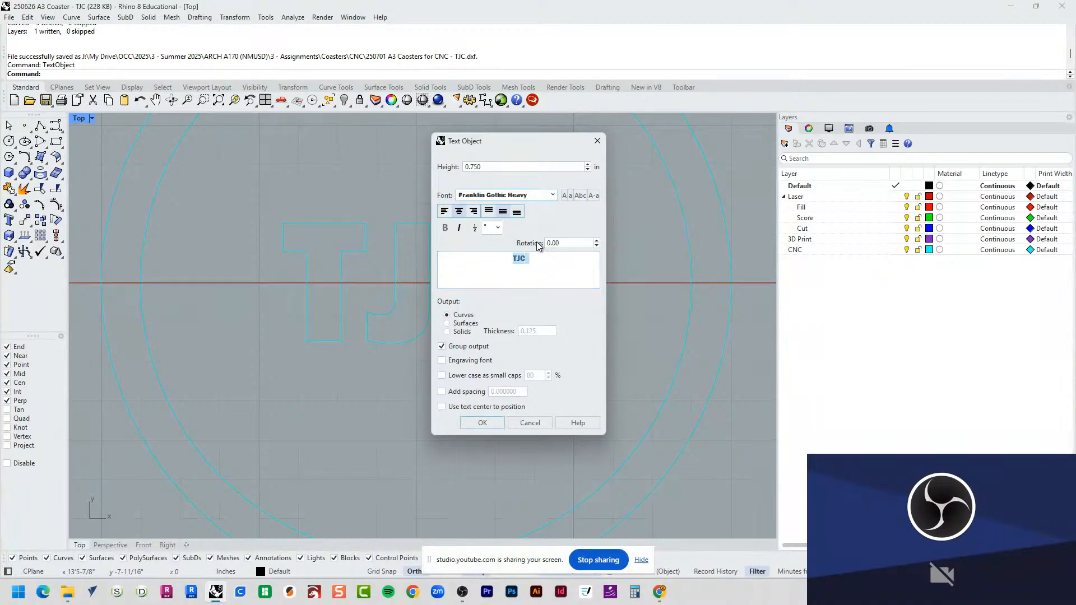
{"action": "scroll", "coordinate": [531, 234], "scroll_direction": "up", "scroll_amount": 1}
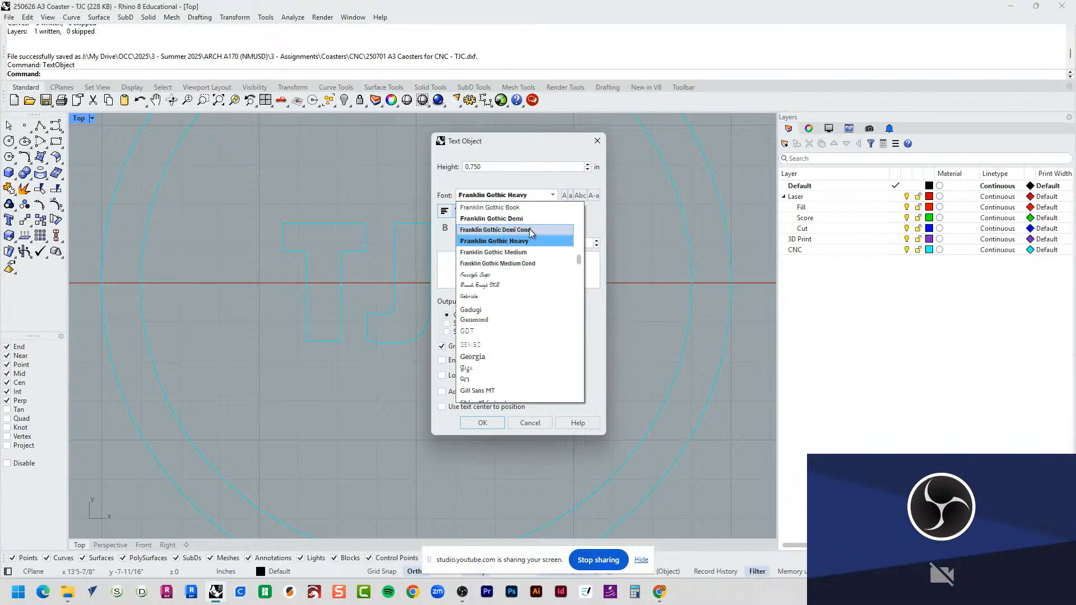
{"action": "left_click", "coordinate": [525, 263]}
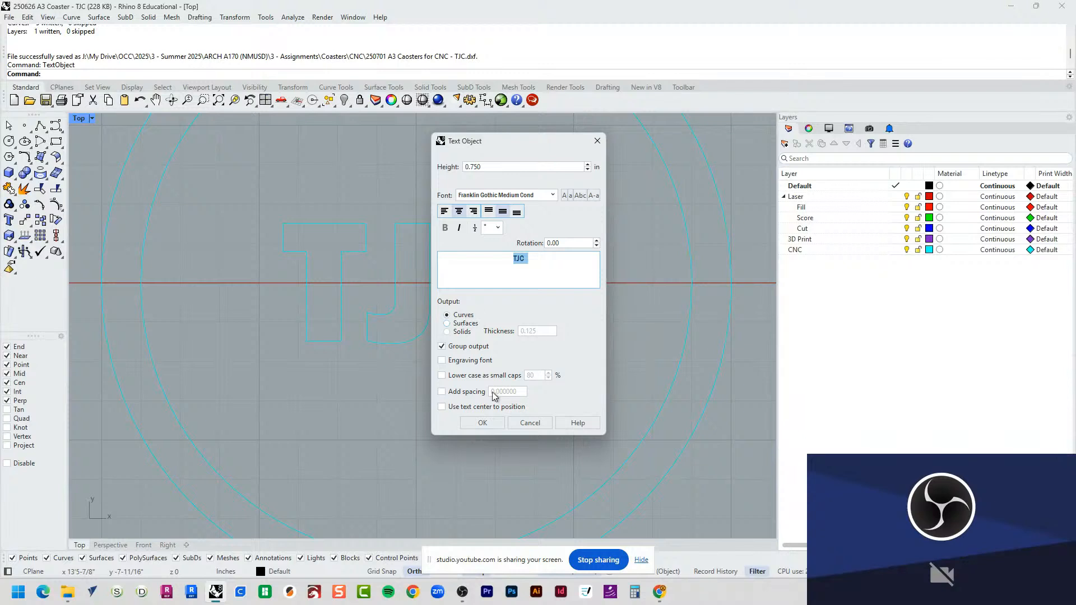
{"action": "left_click", "coordinate": [482, 423]}
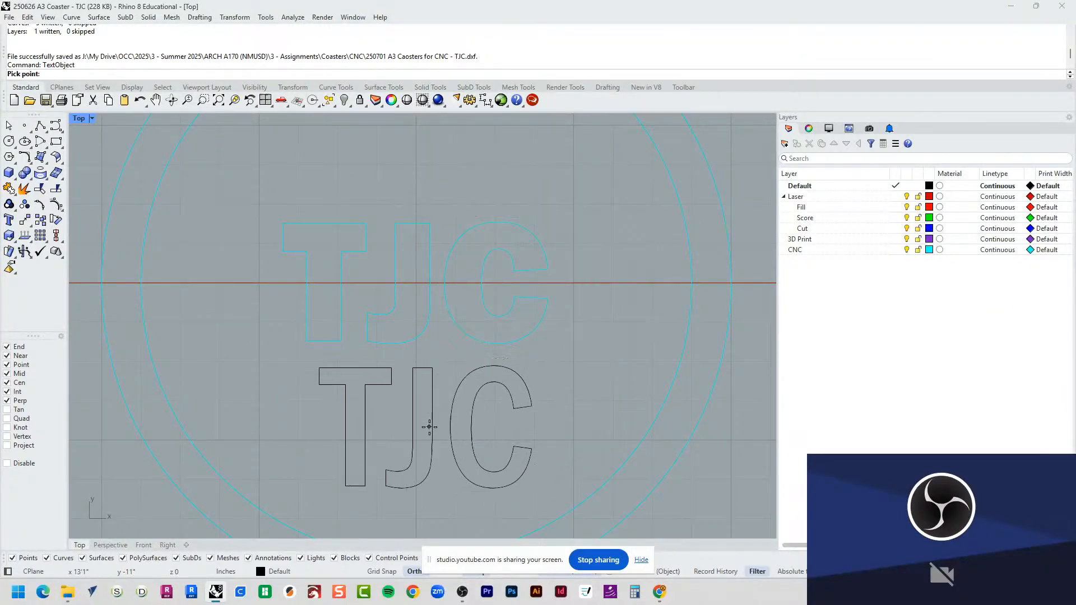
{"action": "left_click", "coordinate": [423, 425]}
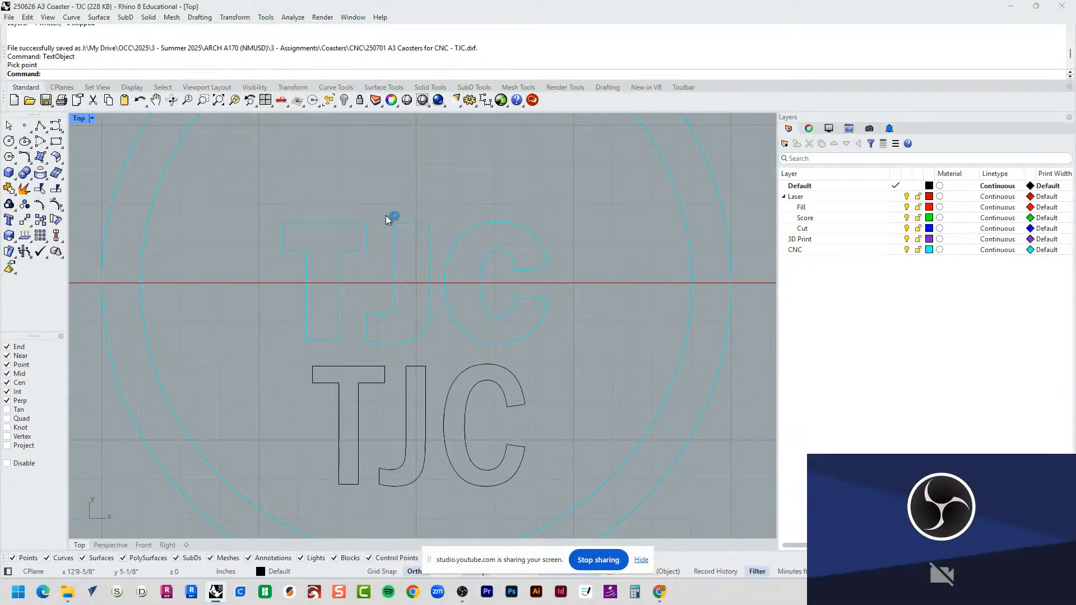
{"action": "left_click", "coordinate": [8, 141]}
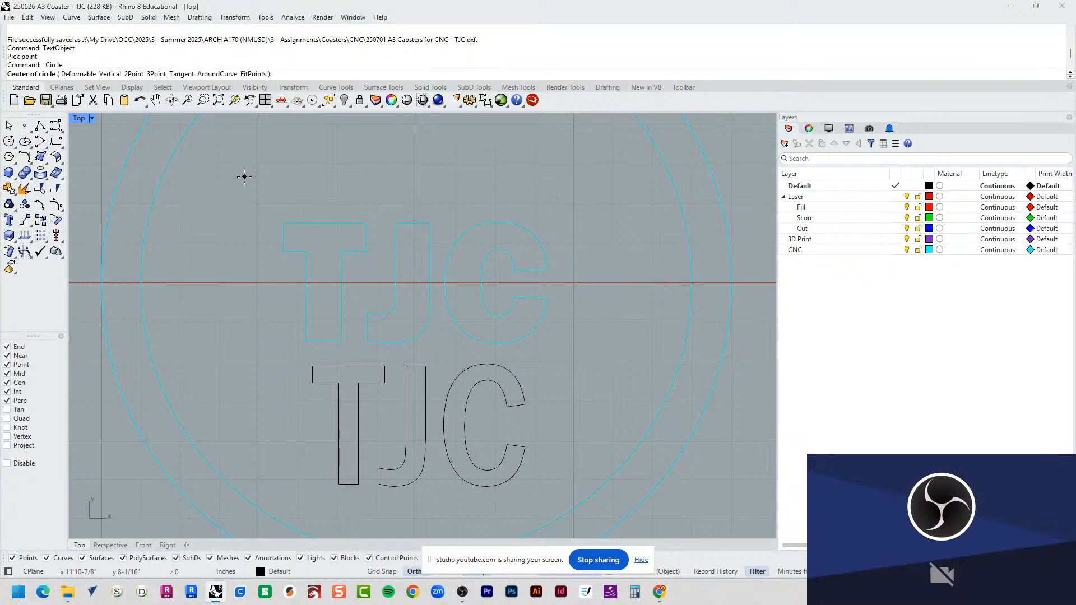
{"action": "left_click", "coordinate": [252, 172]}
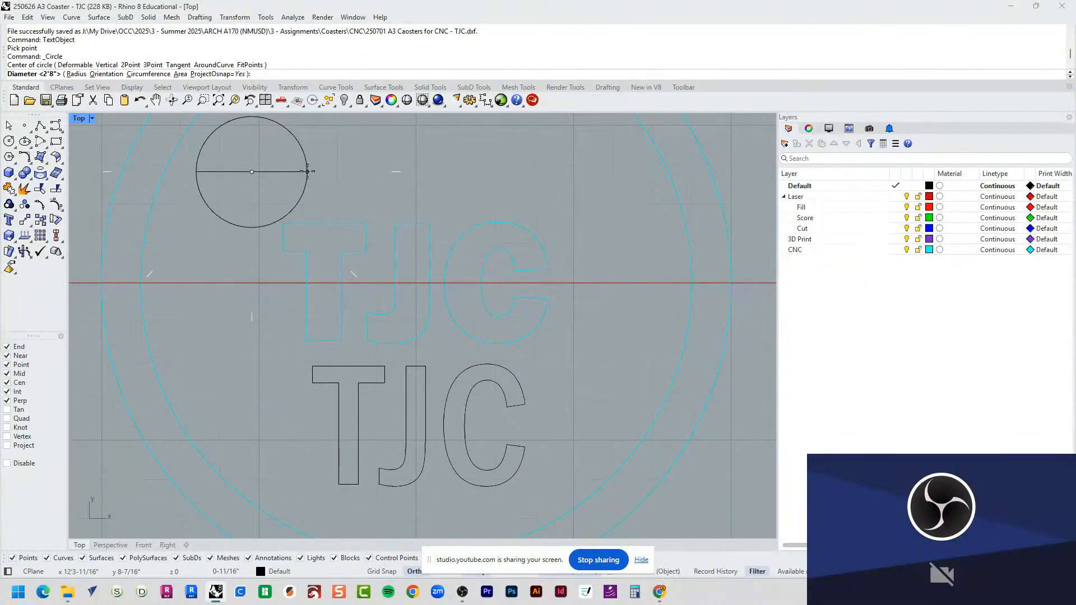
{"action": "type", "text": "1/4"}
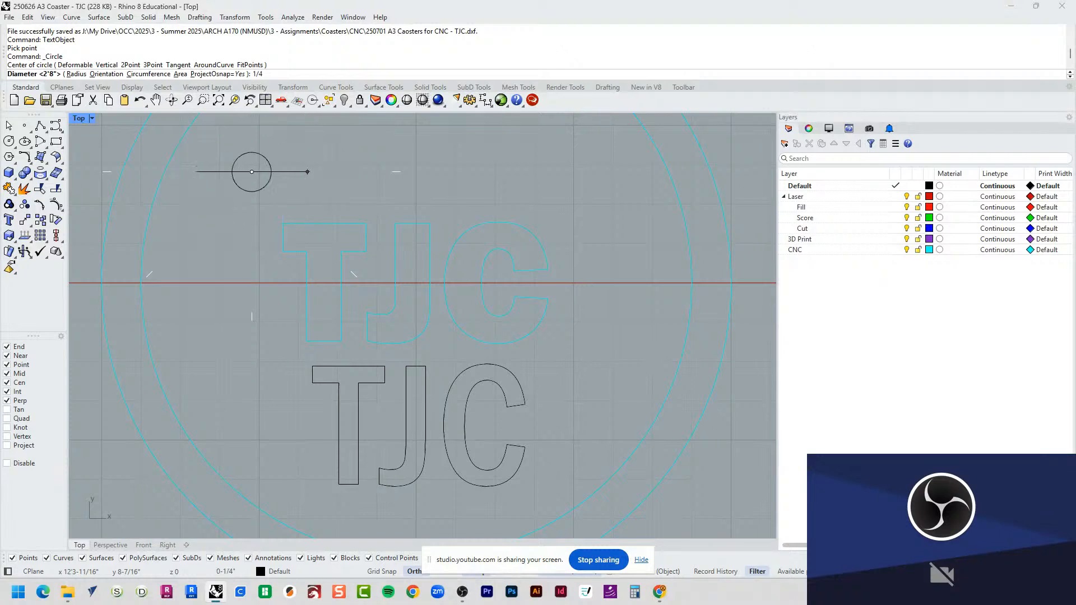
{"action": "key", "text": "Return"}
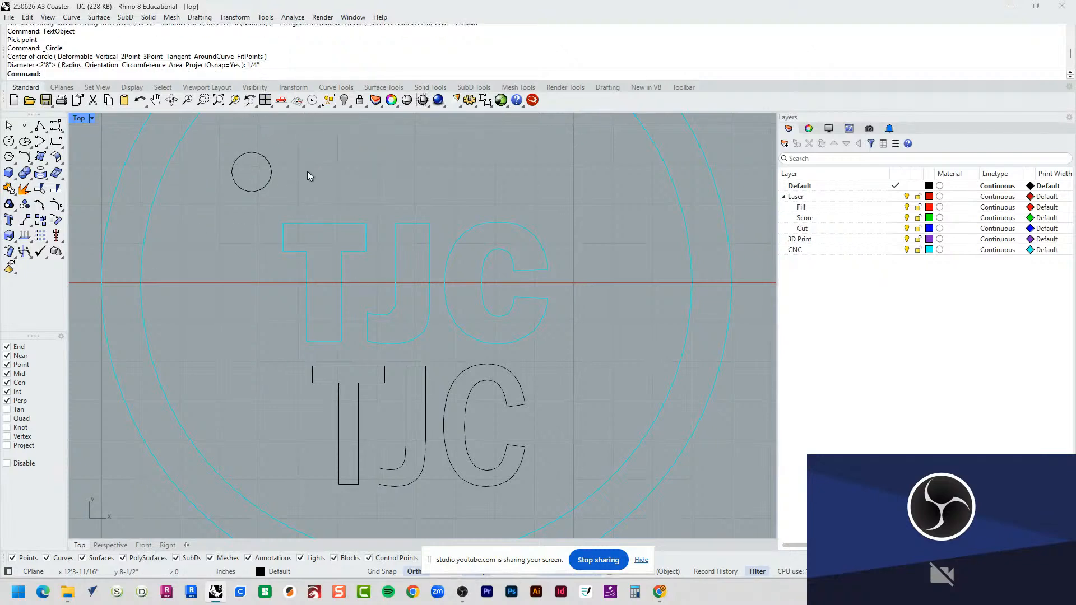
{"action": "left_click", "coordinate": [252, 191]}
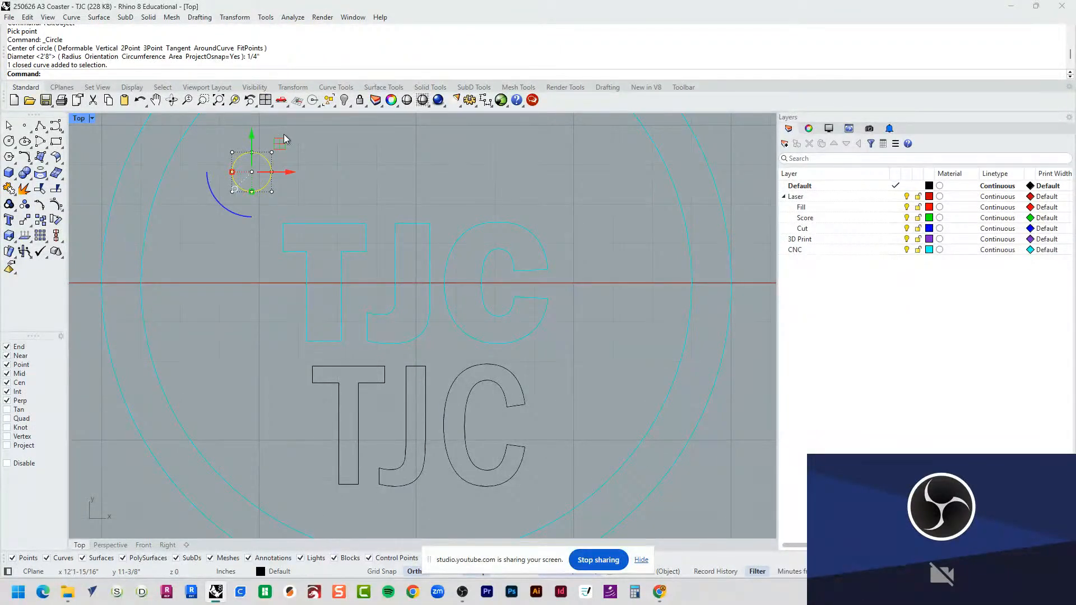
{"action": "left_click", "coordinate": [314, 154]}
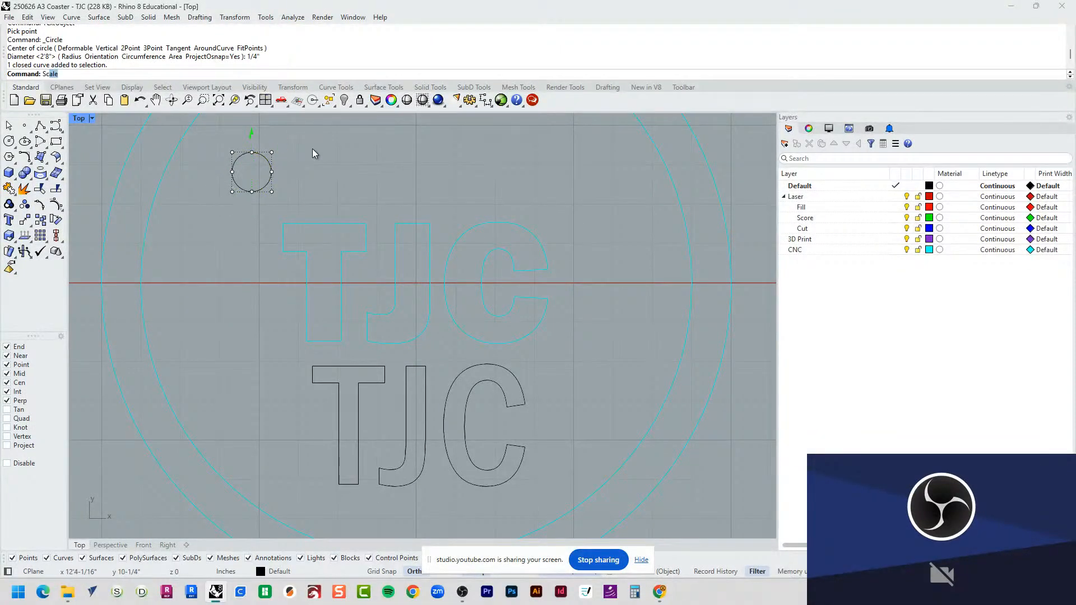
{"action": "key", "text": "ctrl+z"}
Step: Draw a circle 1/8 in in diameter above the original T to represent the bit
{"action": "type", "text": "Cir"}
{"action": "key", "text": "Return"}
{"action": "left_click", "coordinate": [313, 148]}
{"action": "type", "text": "1/8"}
{"action": "key", "text": "Return"}
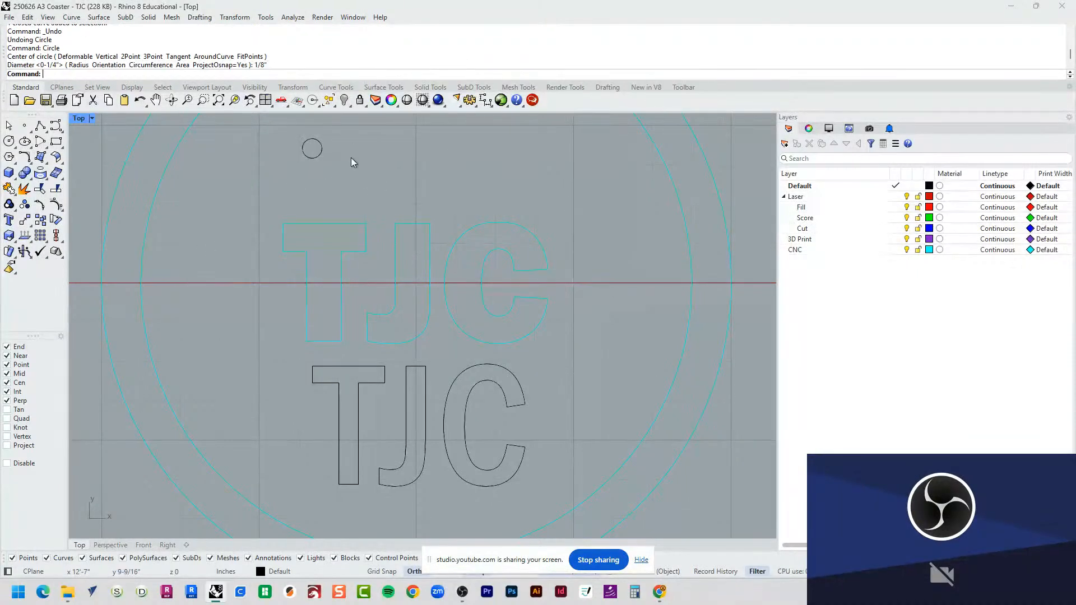
Step: Move the 1/8 in circle into the outer corner of the original T's crossbar to compare the bit with the letter
{"action": "left_click", "coordinate": [303, 151]}
{"action": "scroll", "coordinate": [340, 119], "scroll_direction": "up", "scroll_amount": 3}
{"action": "left_click_drag", "start_coordinate": [319, 145], "coordinate": [399, 305]}
{"action": "scroll", "coordinate": [375, 337], "scroll_direction": "up", "scroll_amount": 10}
{"action": "right_click_drag", "start_coordinate": [420, 195], "coordinate": [455, 182]}
{"action": "left_click", "coordinate": [471, 192]}
{"action": "scroll", "coordinate": [514, 296], "scroll_direction": "down", "scroll_amount": 5}
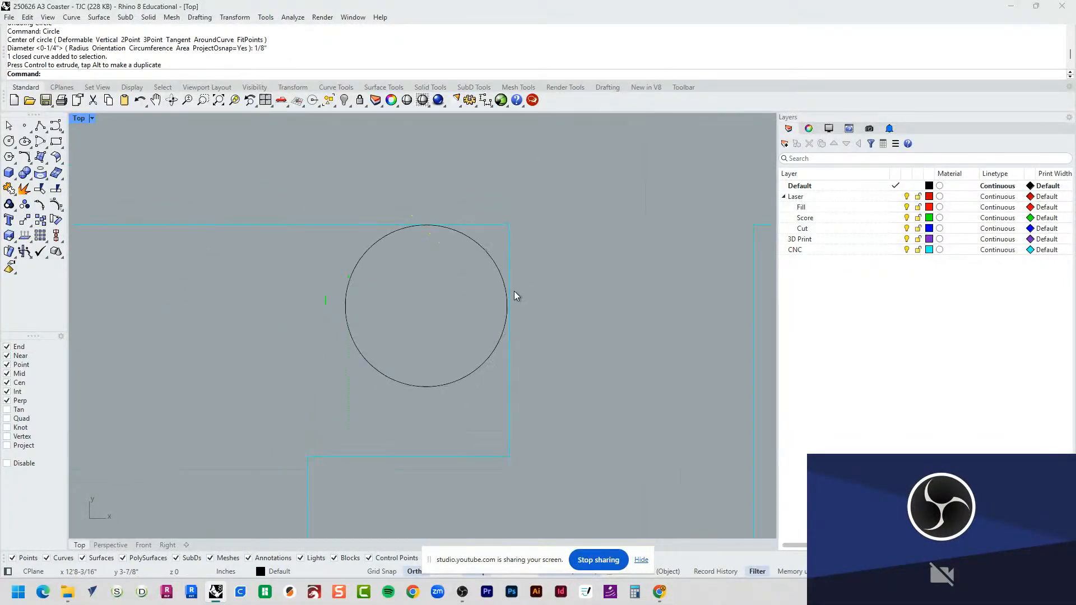
{"action": "right_click_drag", "start_coordinate": [525, 331], "coordinate": [544, 289]}
{"action": "left_click", "coordinate": [545, 288]}
{"action": "left_click_drag", "start_coordinate": [547, 209], "coordinate": [414, 378]}
{"action": "right_click_drag", "start_coordinate": [413, 378], "coordinate": [416, 178]}
Step: Move the bit circle onto the hooked end of the new narrow J to compare it with the stroke width
{"action": "scroll", "coordinate": [416, 178], "scroll_direction": "down", "scroll_amount": 8}
{"action": "left_click_drag", "start_coordinate": [424, 166], "coordinate": [329, 211]}
{"action": "right_click_drag", "start_coordinate": [353, 158], "coordinate": [329, 211]}
{"action": "left_click_drag", "start_coordinate": [329, 211], "coordinate": [312, 217]}
{"action": "right_click_drag", "start_coordinate": [330, 210], "coordinate": [319, 219]}
{"action": "scroll", "coordinate": [317, 218], "scroll_direction": "down", "scroll_amount": 12}
{"action": "left_click_drag", "start_coordinate": [312, 217], "coordinate": [436, 386]}
{"action": "scroll", "coordinate": [356, 353], "scroll_direction": "up", "scroll_amount": 8}
{"action": "scroll", "coordinate": [352, 354], "scroll_direction": "up", "scroll_amount": 4}
{"action": "scroll", "coordinate": [439, 377], "scroll_direction": "up", "scroll_amount": 6}
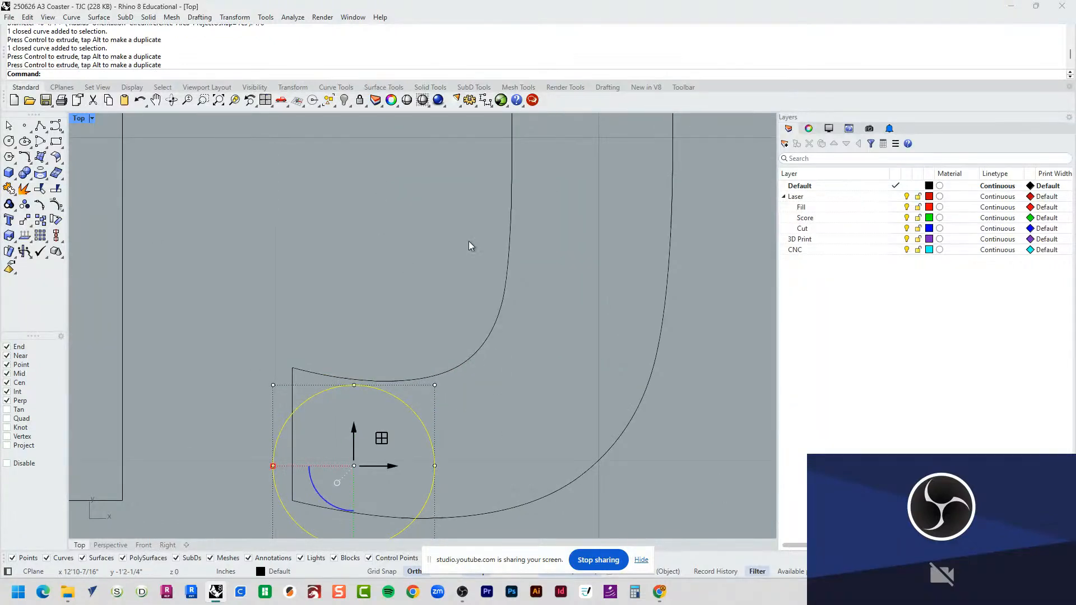
{"action": "scroll", "coordinate": [526, 291], "scroll_direction": "down", "scroll_amount": 5}
{"action": "scroll", "coordinate": [501, 325], "scroll_direction": "up", "scroll_amount": 4}
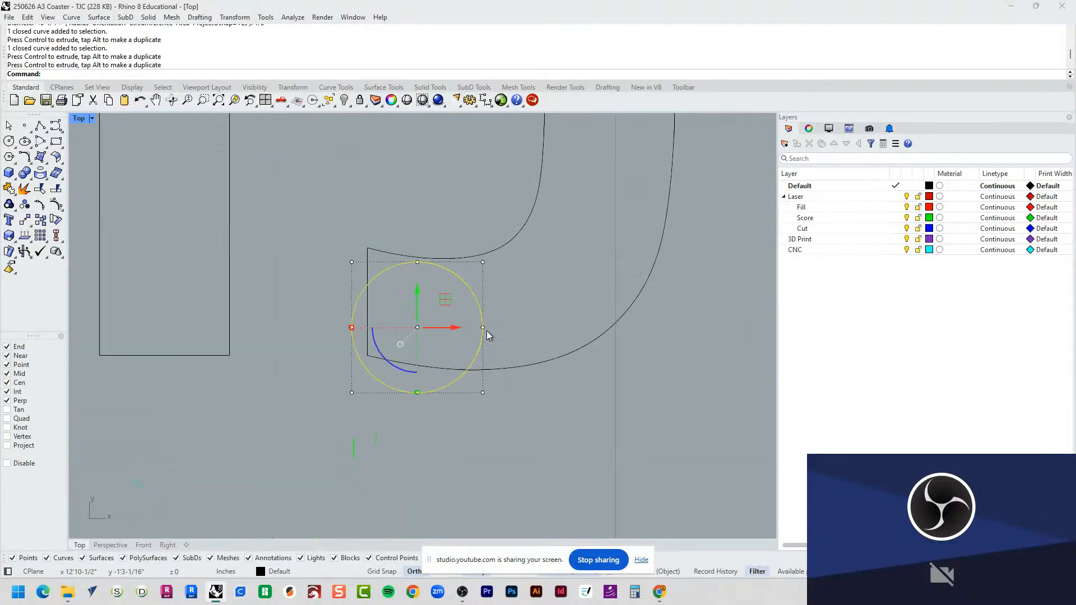
{"action": "left_click_drag", "start_coordinate": [447, 289], "coordinate": [451, 278]}
{"action": "left_click", "coordinate": [542, 282]}
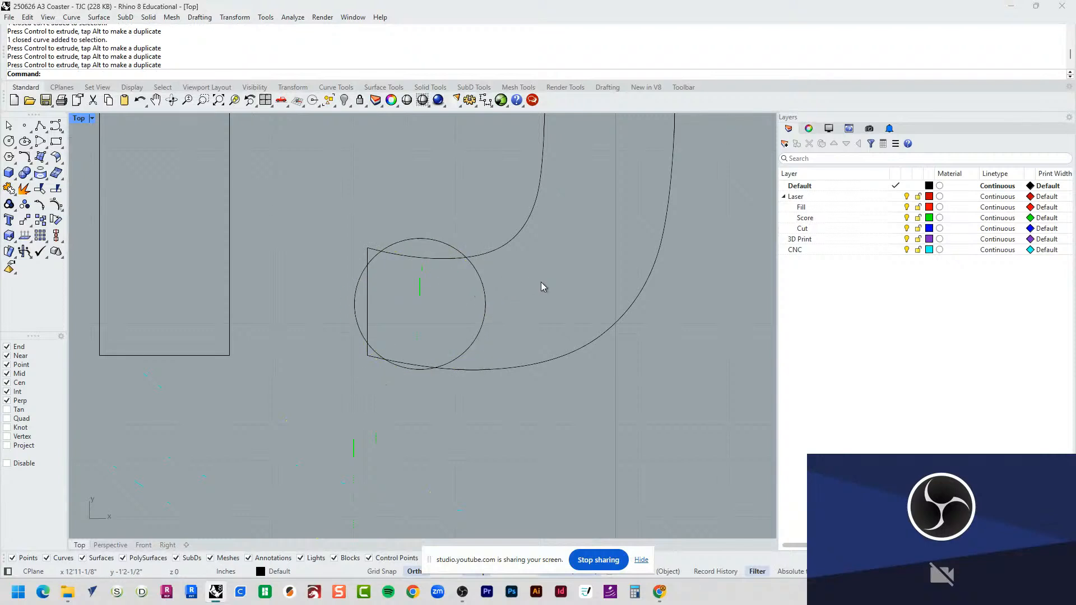
Step: Move the bit circle onto the stem of the new J to compare it with the stem's width
{"action": "scroll", "coordinate": [541, 286], "scroll_direction": "down", "scroll_amount": 5}
{"action": "right_click_drag", "start_coordinate": [573, 249], "coordinate": [449, 330]}
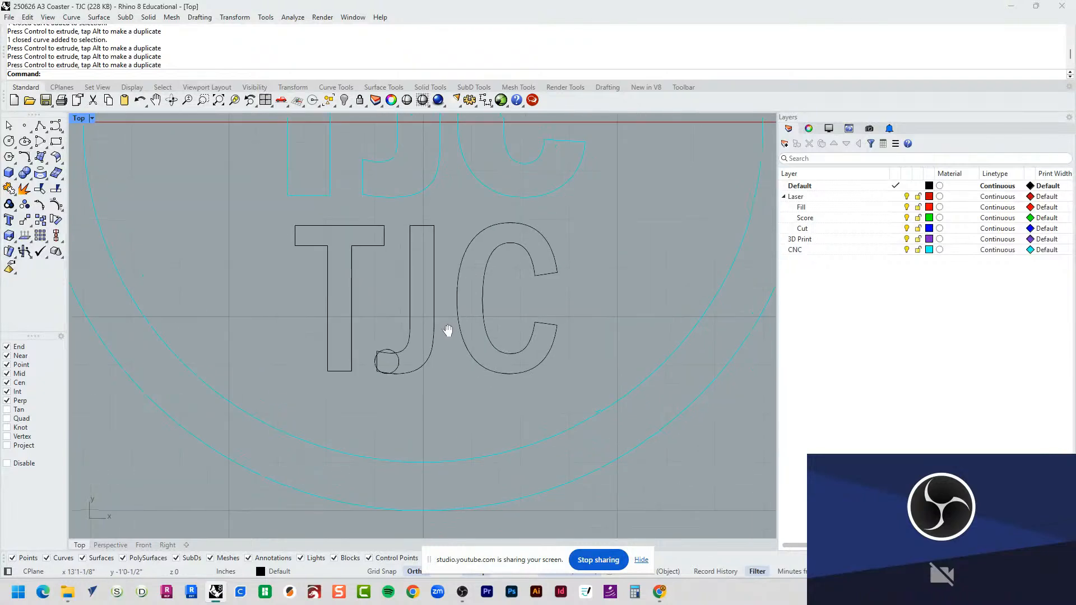
{"action": "scroll", "coordinate": [374, 389], "scroll_direction": "up", "scroll_amount": 5}
{"action": "scroll", "coordinate": [428, 353], "scroll_direction": "down", "scroll_amount": 3}
{"action": "left_click", "coordinate": [455, 328]}
{"action": "scroll", "coordinate": [442, 336], "scroll_direction": "down", "scroll_amount": 1}
{"action": "left_click_drag", "start_coordinate": [451, 362], "coordinate": [488, 173]}
{"action": "scroll", "coordinate": [446, 371], "scroll_direction": "down", "scroll_amount": 12}
{"action": "right_click_drag", "start_coordinate": [509, 292], "coordinate": [480, 340]}
Step: Delete the three original CNC letters and the 1/8 in bit circle
{"action": "left_click_drag", "start_coordinate": [504, 225], "coordinate": [355, 280]}
{"action": "key", "text": "Delete"}
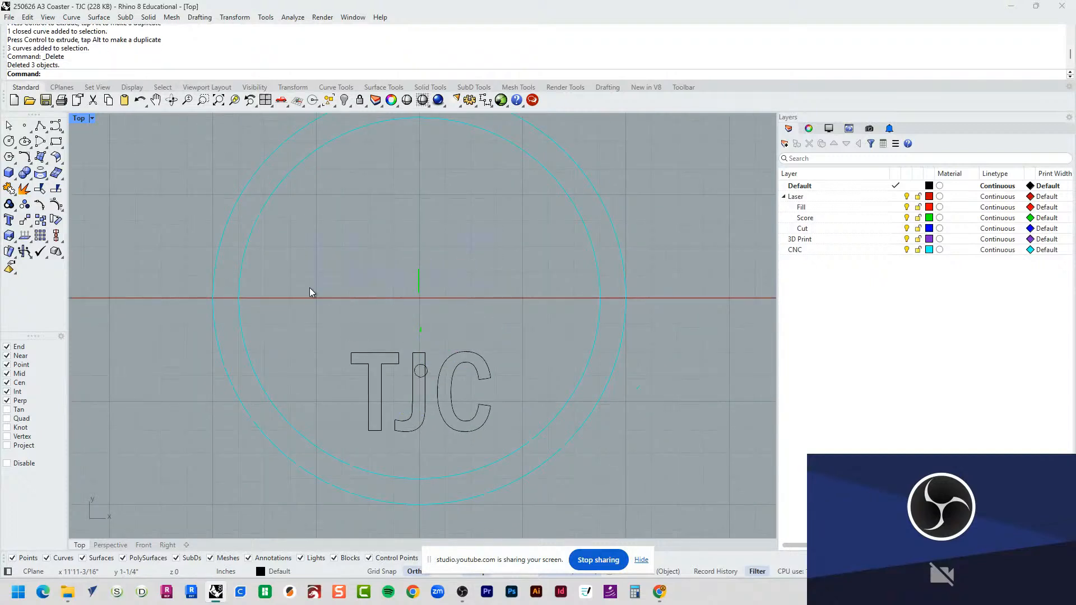
{"action": "left_click", "coordinate": [414, 371]}
{"action": "key", "text": "Delete"}
Step: Align the new TJC letters concentrically with the CNC coaster's circles
{"action": "left_click_drag", "start_coordinate": [503, 307], "coordinate": [357, 388]}
{"action": "left_click", "coordinate": [372, 353]}
{"action": "left_click_drag", "start_coordinate": [344, 227], "coordinate": [248, 198], "text": "shift"}
{"action": "type", "text": "Align"}
{"action": "key", "text": "Return"}
{"action": "type", "text": "c"}
{"action": "key", "text": "Return"}
Step: Export the CNC circles and new letters as a DXF, adding Test after CNC in the 250701 file name, with the Default scheme
{"action": "key", "text": "Return"}
{"action": "scroll", "coordinate": [574, 361], "scroll_direction": "down", "scroll_amount": 5}
{"action": "left_click_drag", "start_coordinate": [621, 392], "coordinate": [358, 149]}
{"action": "type", "text": "Exportm"}
{"action": "key", "text": "Return"}
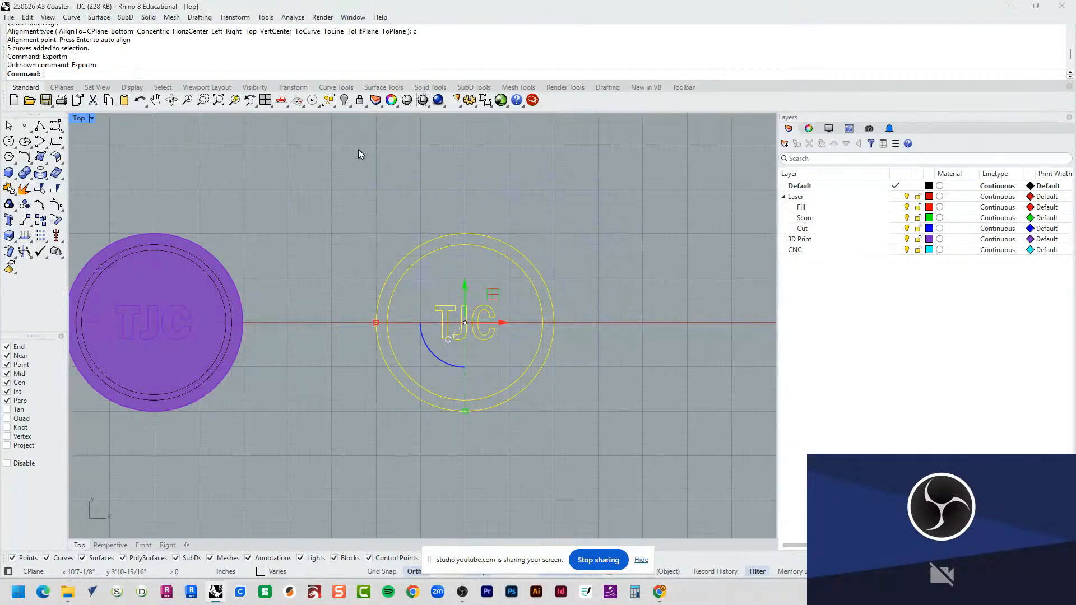
{"action": "type", "text": "Export"}
{"action": "key", "text": "Return"}
{"action": "left_click", "coordinate": [527, 155]}
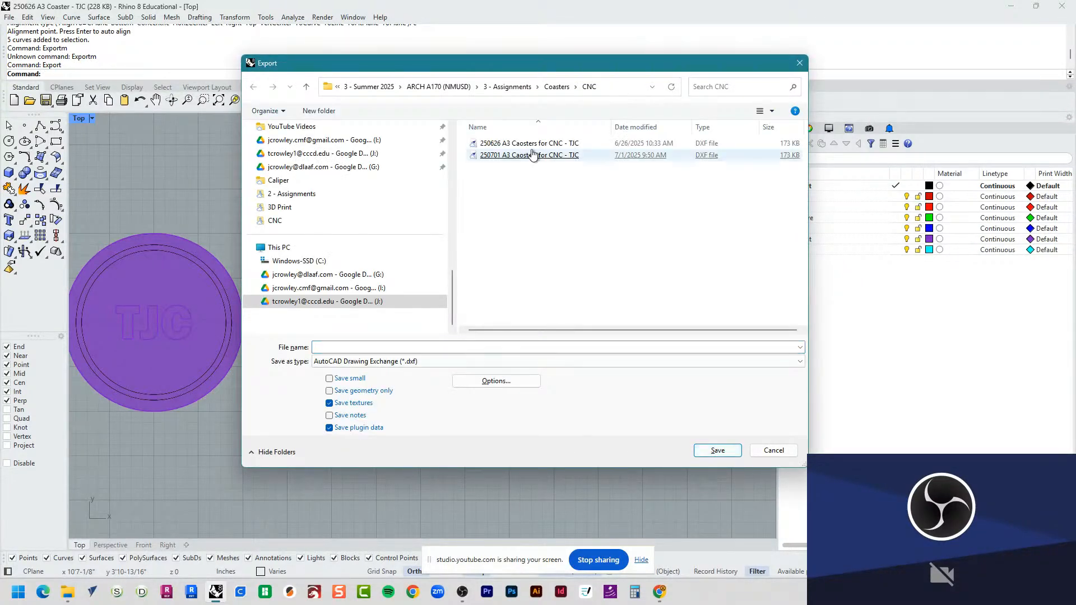
{"action": "left_click", "coordinate": [401, 347]}
{"action": "left_click", "coordinate": [402, 346]}
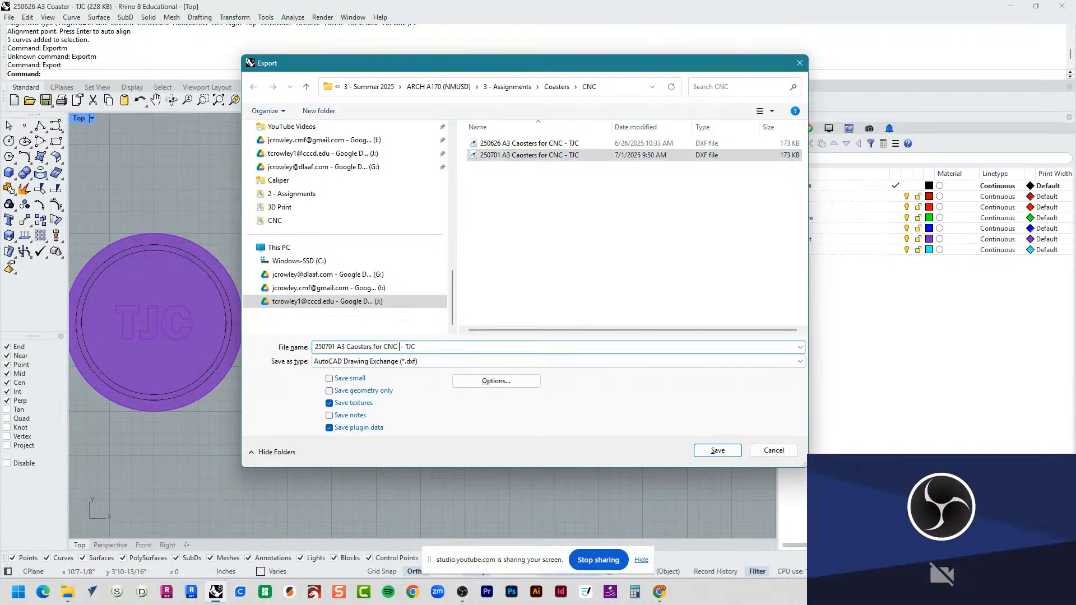
{"action": "type", "text": "Test"}
{"action": "key", "text": "Return"}
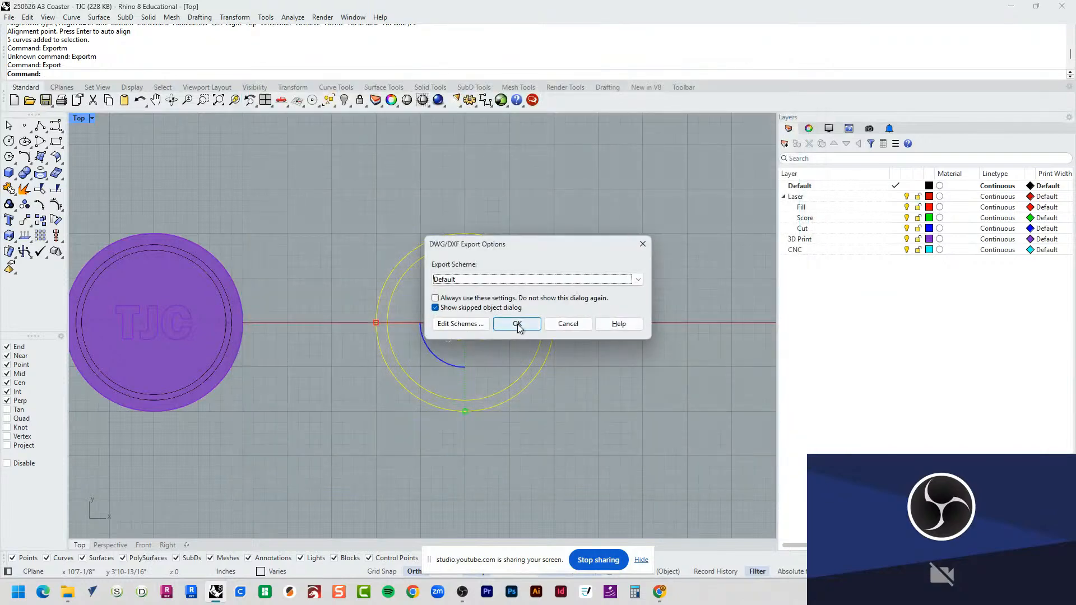
{"action": "left_click", "coordinate": [520, 323]}
Step: Switch to Easel and import the DXF file 250701 A3 Caosters for CNC Test - TJC with joined lines and On Path cutting
{"action": "key", "text": "alt+Tab"}
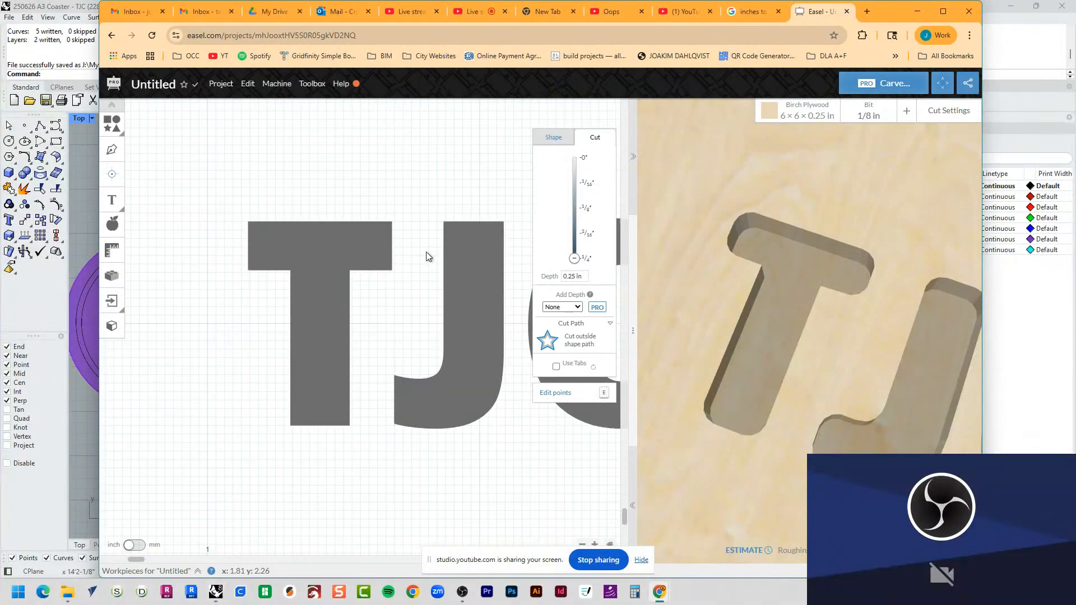
{"action": "scroll", "coordinate": [300, 294], "scroll_direction": "up", "scroll_amount": 3}
{"action": "scroll", "coordinate": [313, 316], "scroll_direction": "down", "scroll_amount": 10}
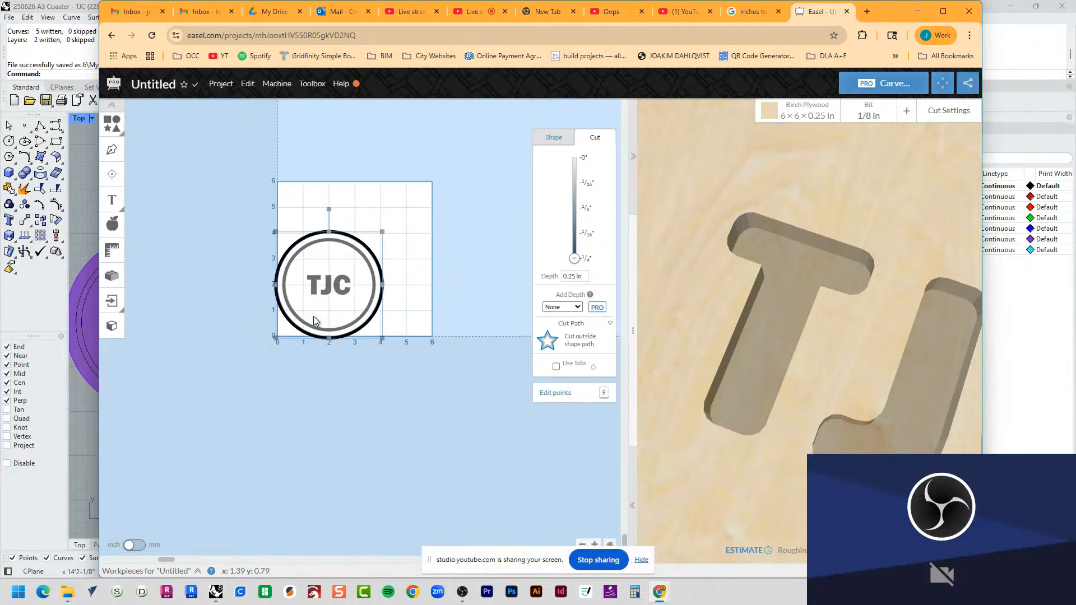
{"action": "left_click", "coordinate": [404, 216]}
{"action": "left_click", "coordinate": [115, 302]}
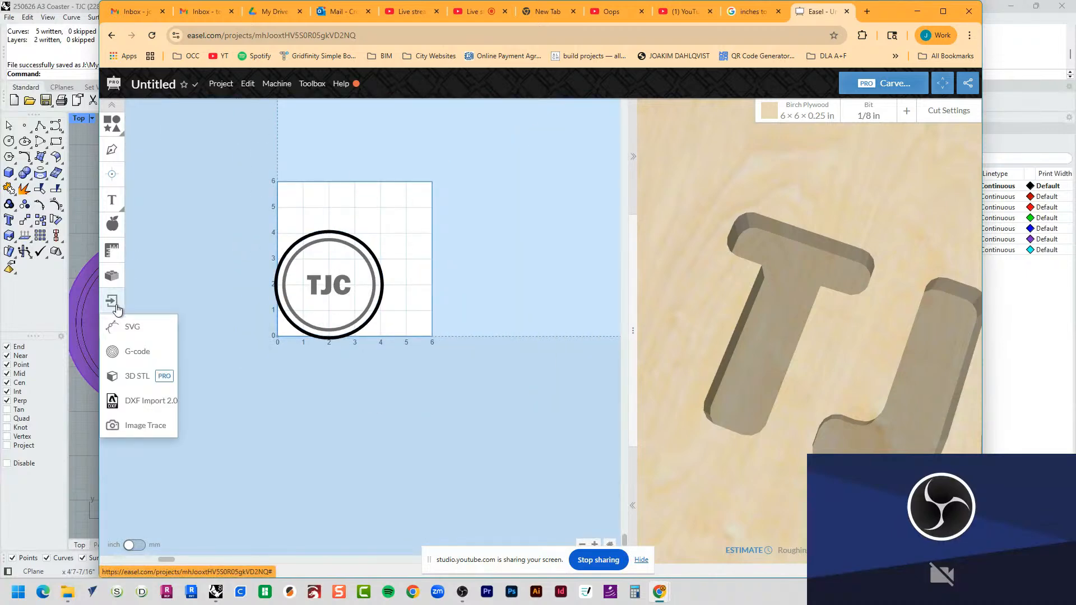
{"action": "left_click", "coordinate": [152, 398]}
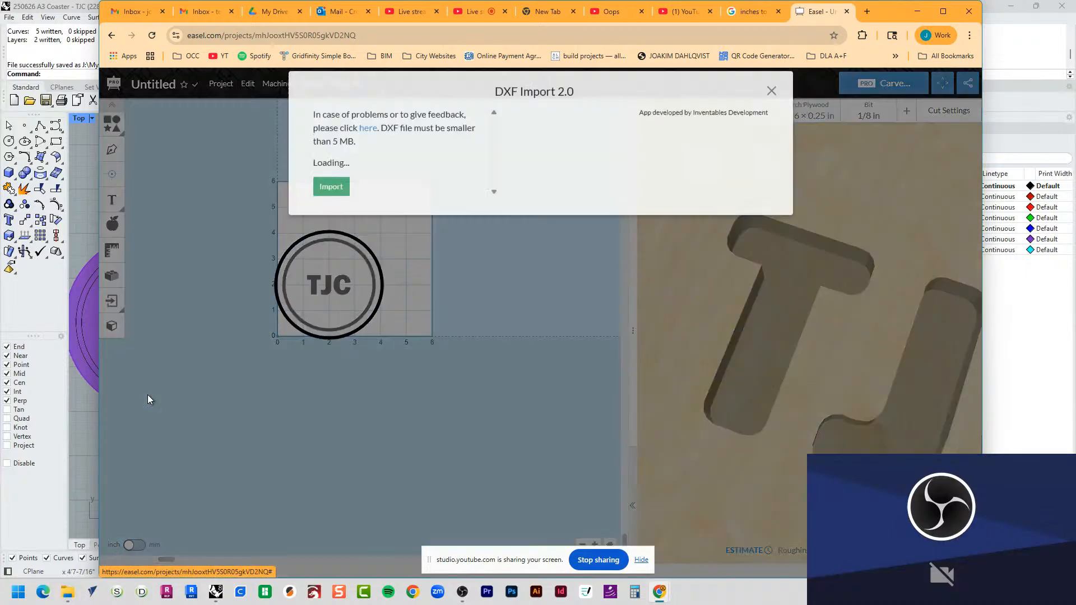
{"action": "left_click", "coordinate": [460, 192]}
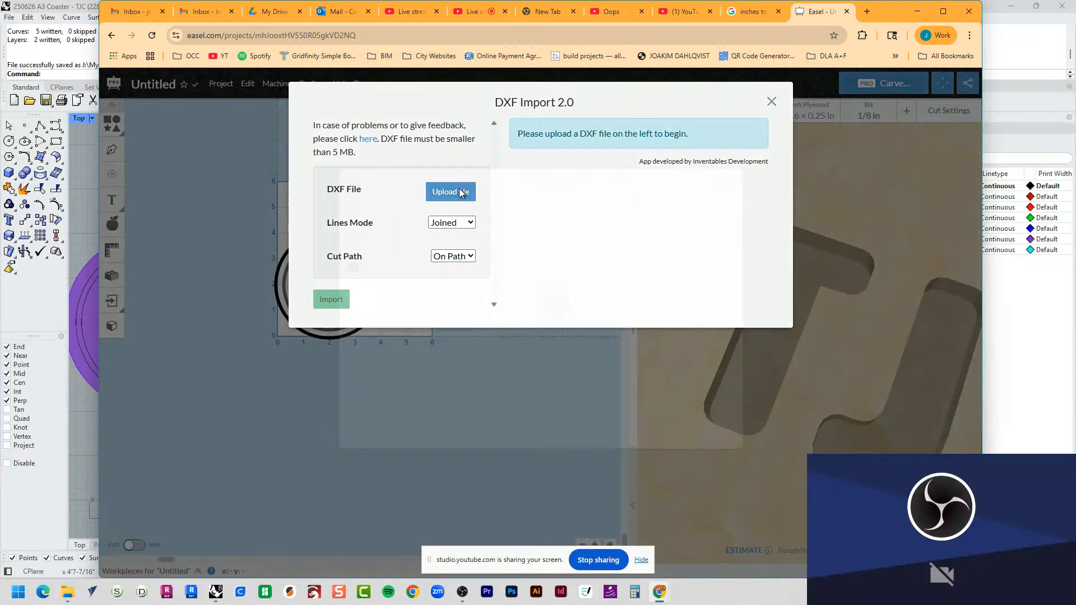
{"action": "left_click", "coordinate": [554, 305]}
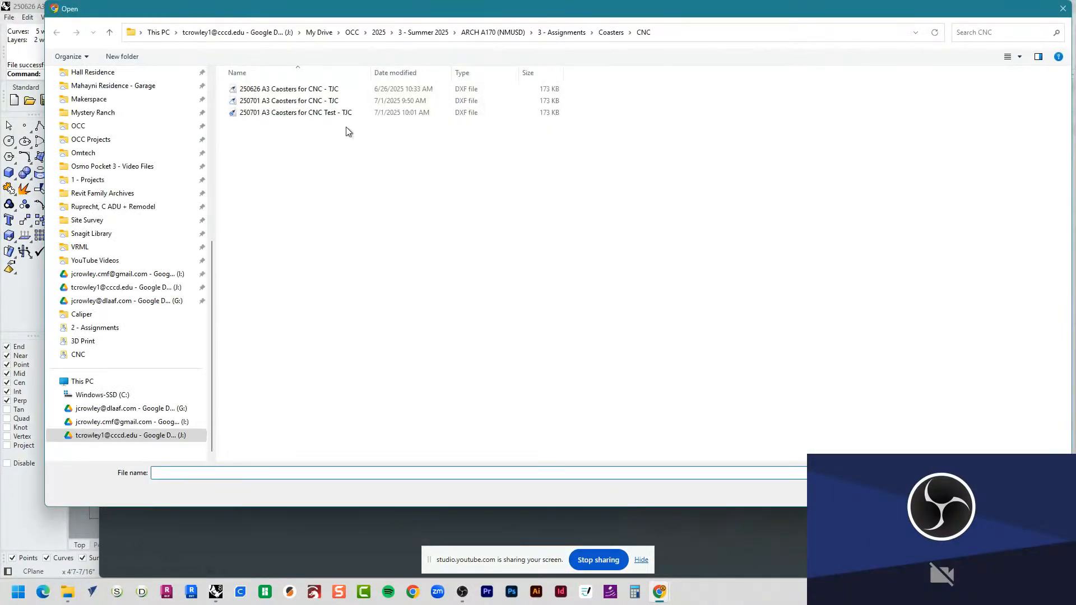
{"action": "double_click", "coordinate": [314, 113]}
{"action": "left_click", "coordinate": [683, 441]}
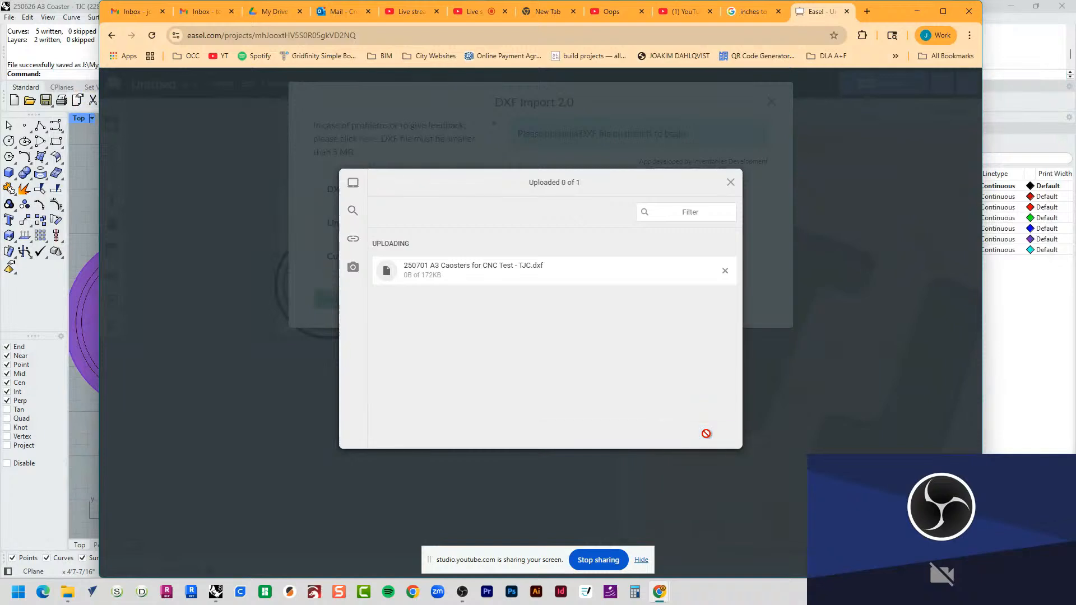
{"action": "left_click", "coordinate": [327, 302]}
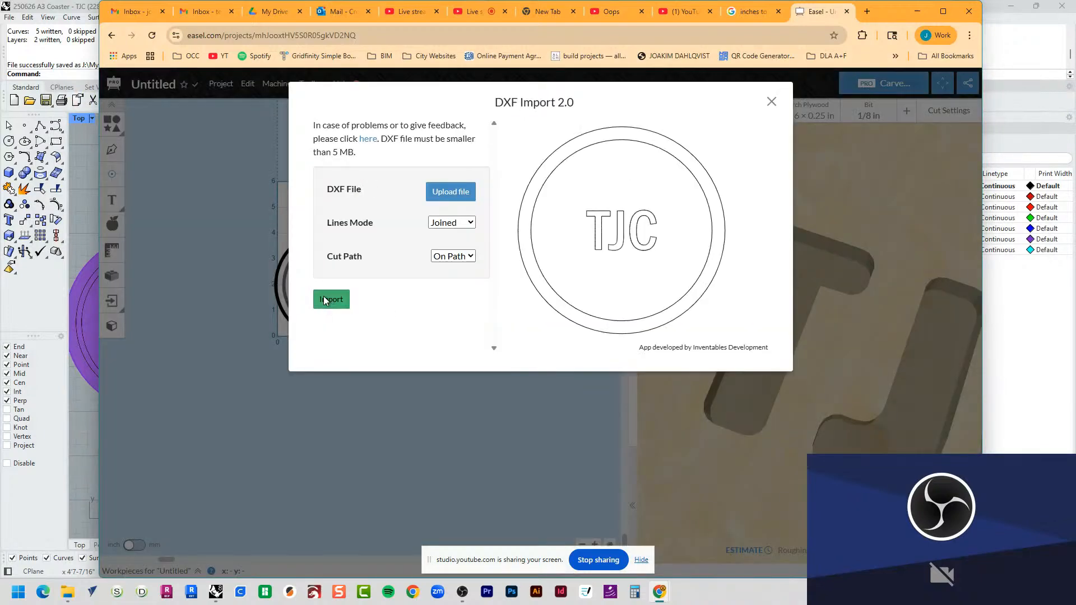
Step: Delete the newly imported duplicate outer and inner circles, keeping the coaster's existing ones
{"action": "left_click_drag", "start_coordinate": [320, 325], "coordinate": [386, 240]}
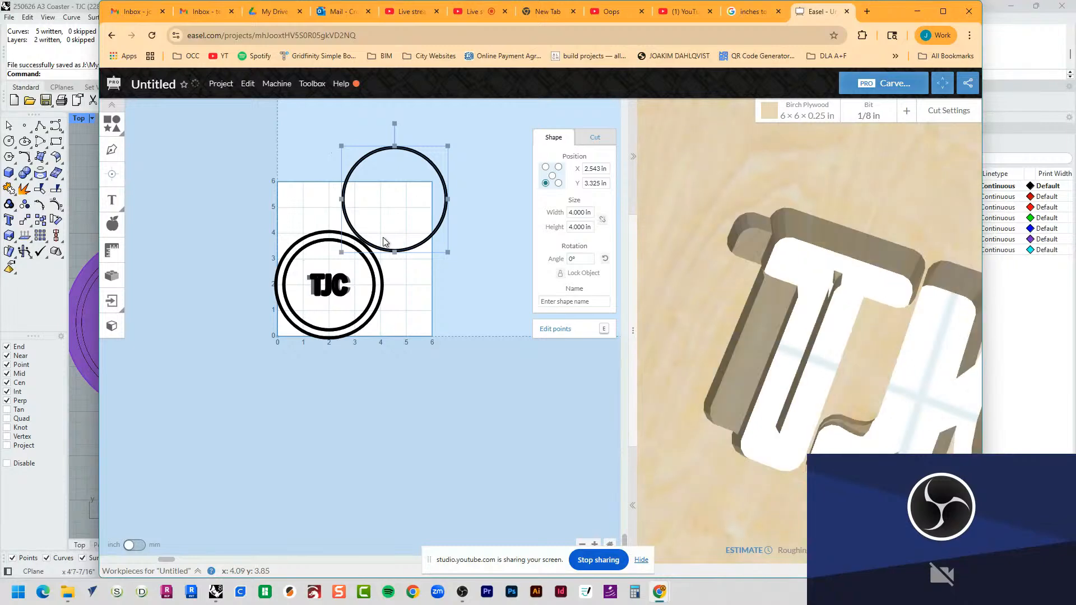
{"action": "key", "text": "Delete"}
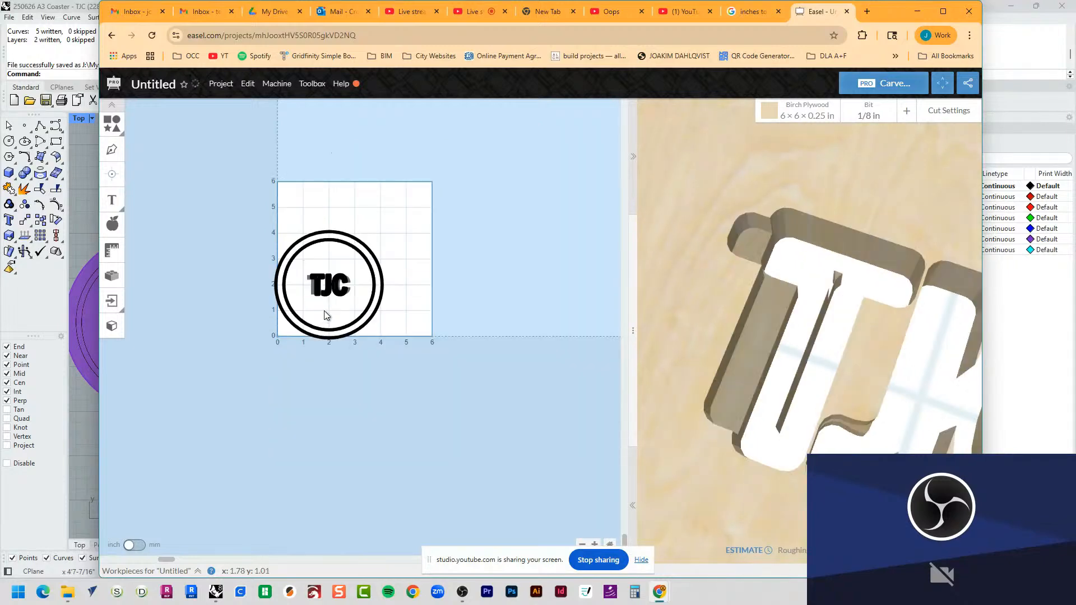
{"action": "scroll", "coordinate": [328, 312], "scroll_direction": "up", "scroll_amount": 10}
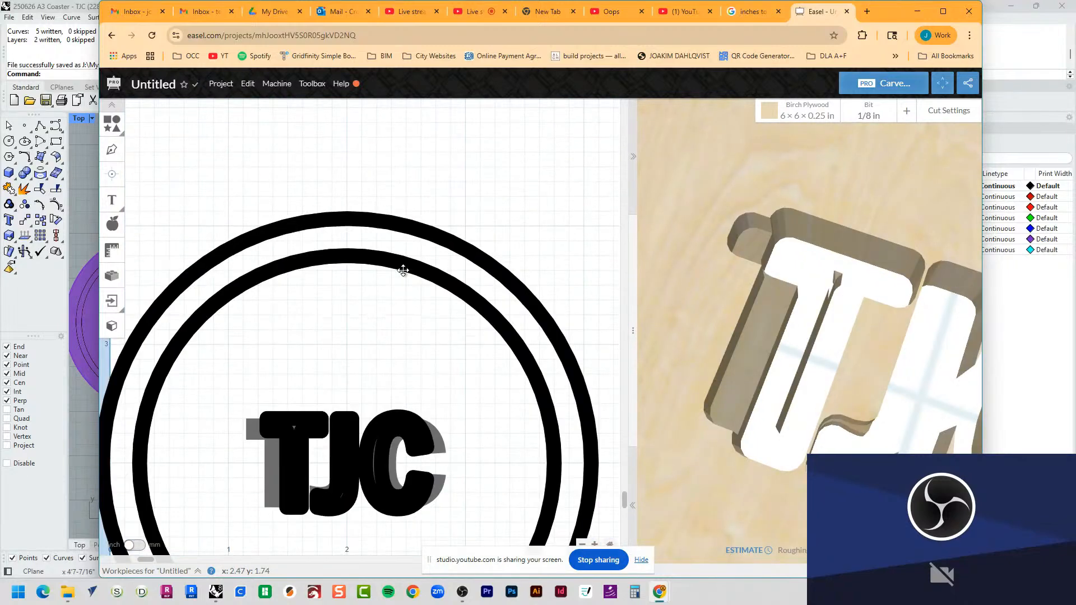
{"action": "left_click", "coordinate": [403, 271]}
{"action": "left_click", "coordinate": [439, 345]}
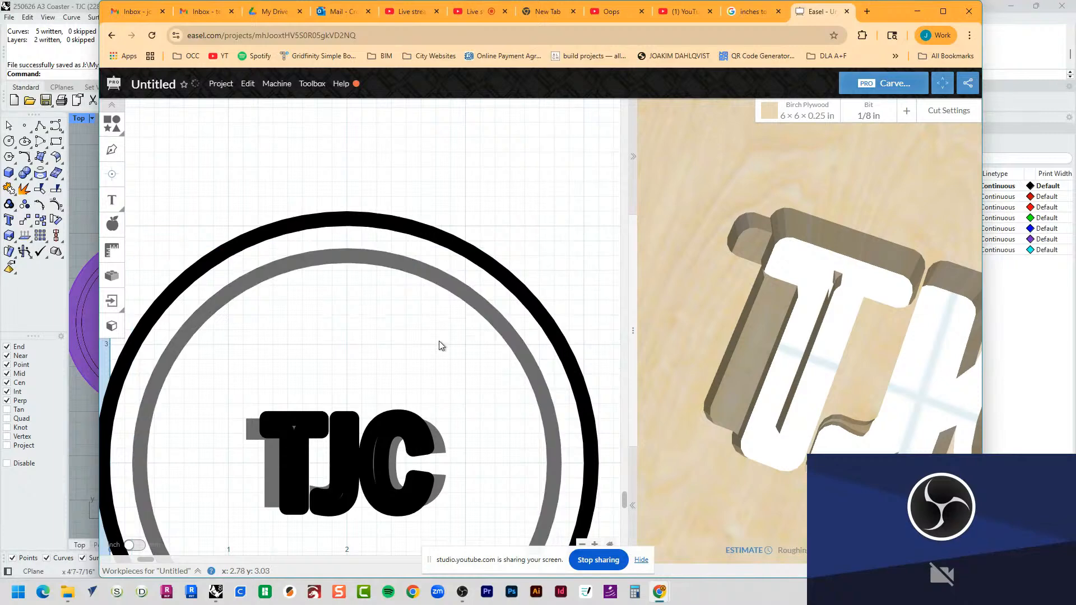
Step: Delete the old wide T and C from behind the newly imported letters
{"action": "scroll", "coordinate": [437, 345], "scroll_direction": "down", "scroll_amount": 2}
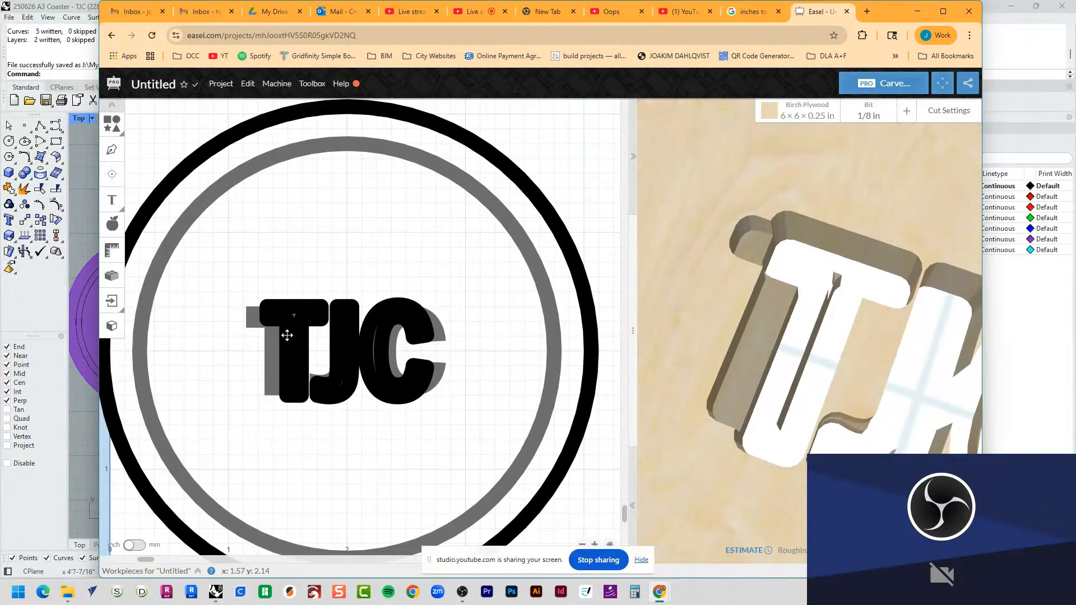
{"action": "left_click", "coordinate": [271, 346]}
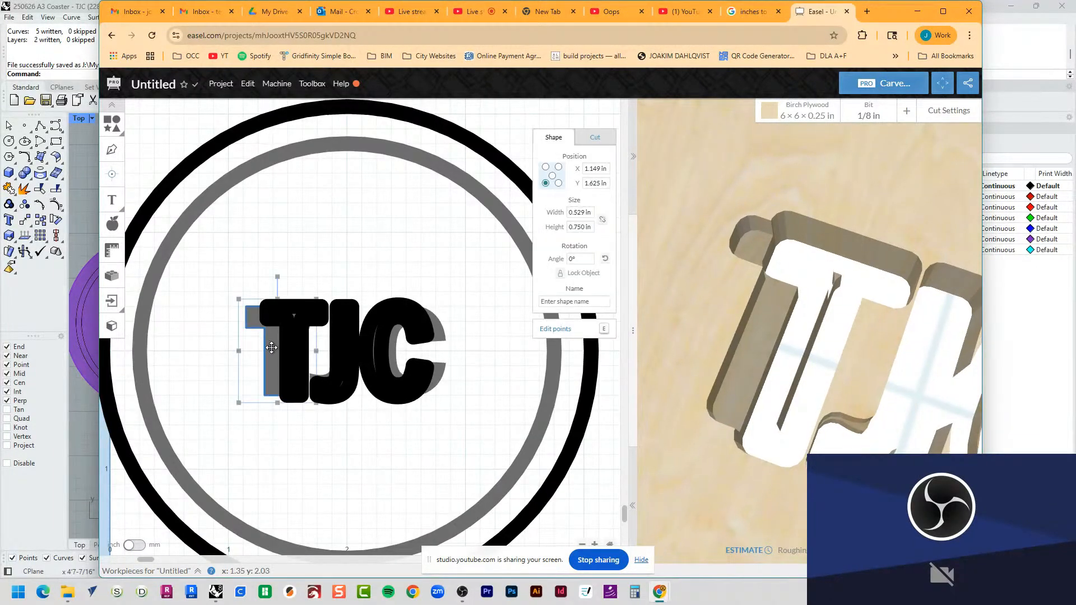
{"action": "key", "text": "Delete"}
{"action": "left_click", "coordinate": [441, 331]}
{"action": "key", "text": "Delete"}
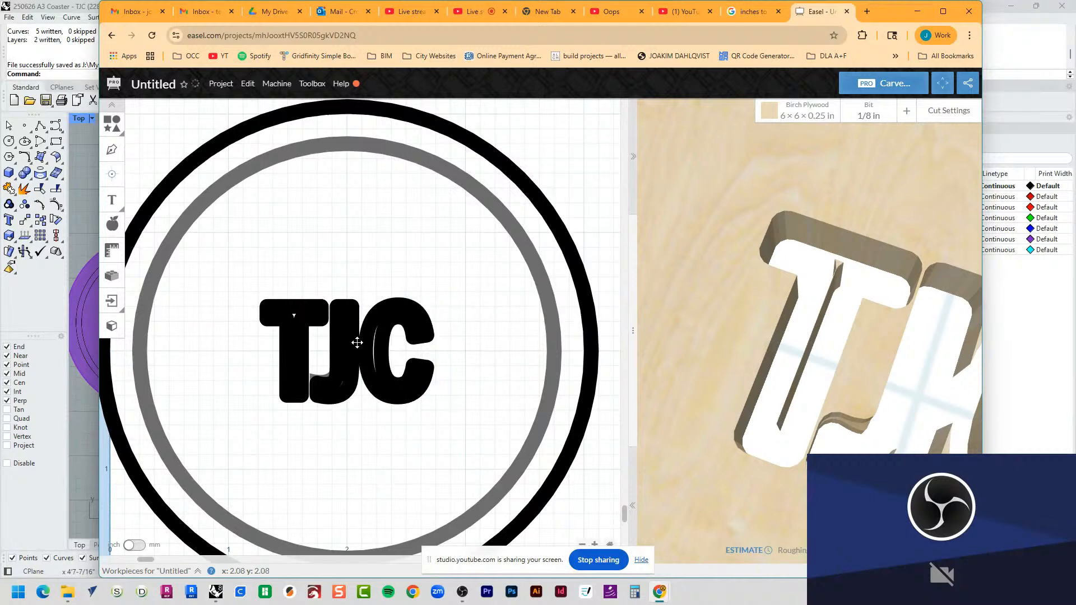
{"action": "left_click_drag", "start_coordinate": [298, 275], "coordinate": [372, 440]}
{"action": "left_click", "coordinate": [348, 399]}
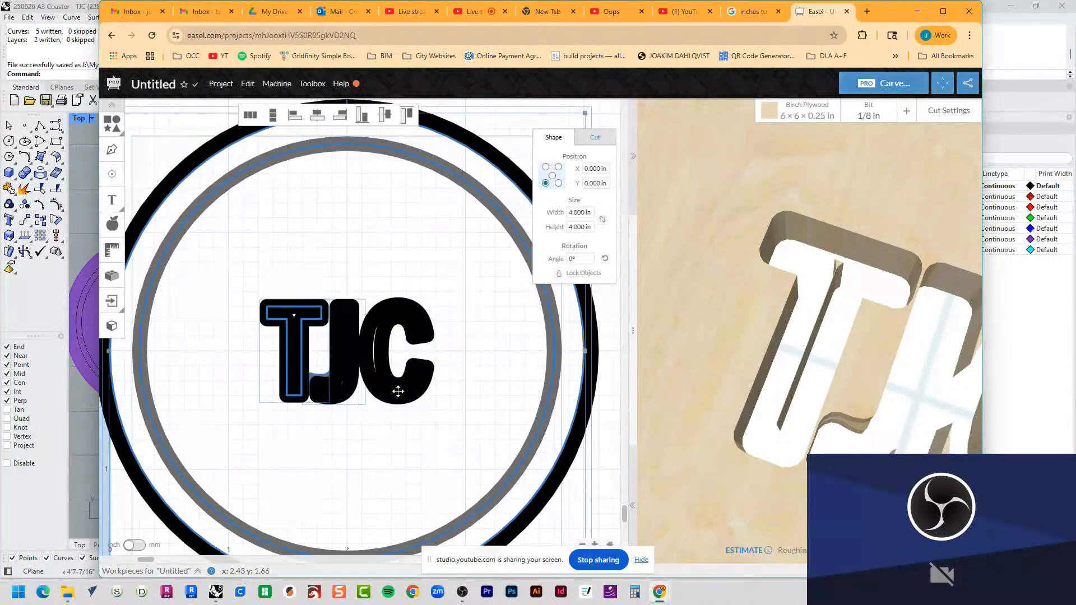
{"action": "key", "text": "Delete"}
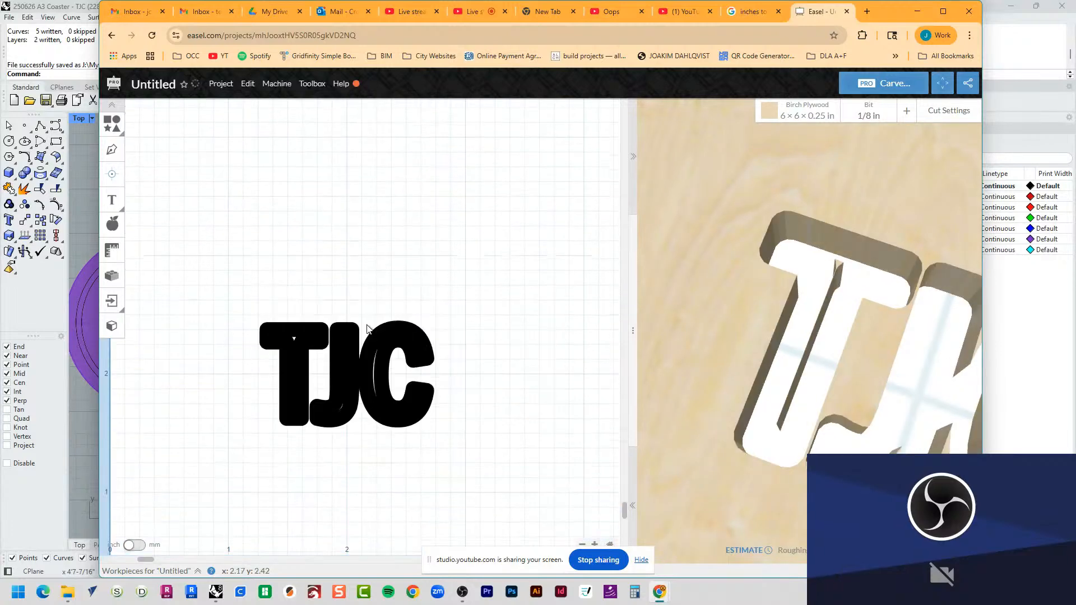
{"action": "key", "text": "ctrl+z"}
{"action": "left_click", "coordinate": [367, 233]}
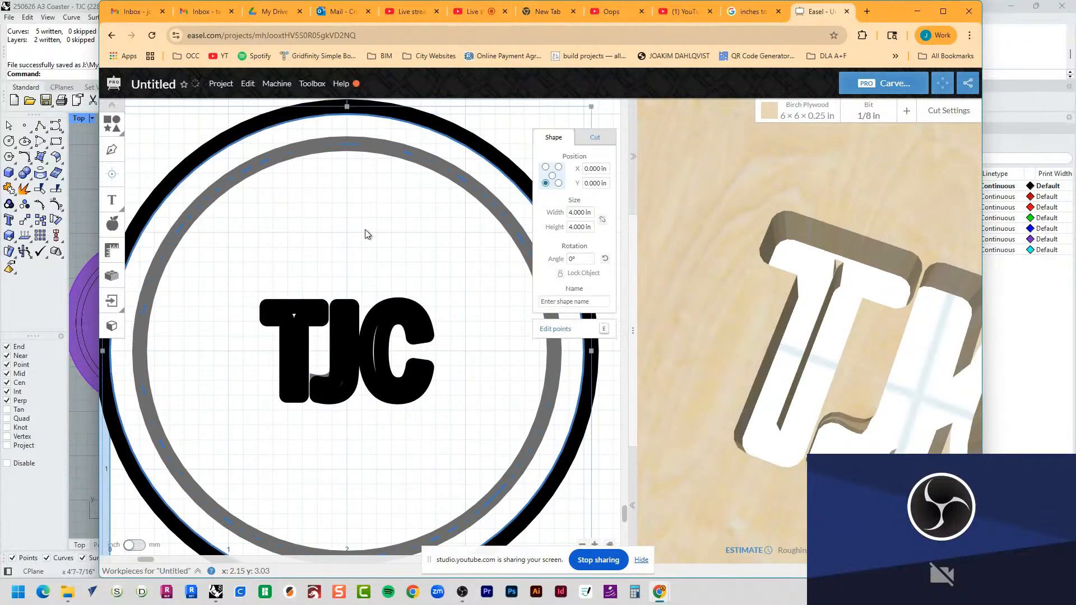
Step: Set the cut path of the new T, J and C letters to Clear out a pocket
{"action": "scroll", "coordinate": [762, 294], "scroll_direction": "down", "scroll_amount": 5}
{"action": "scroll", "coordinate": [763, 294], "scroll_direction": "down", "scroll_amount": 2}
{"action": "scroll", "coordinate": [848, 353], "scroll_direction": "up", "scroll_amount": 6}
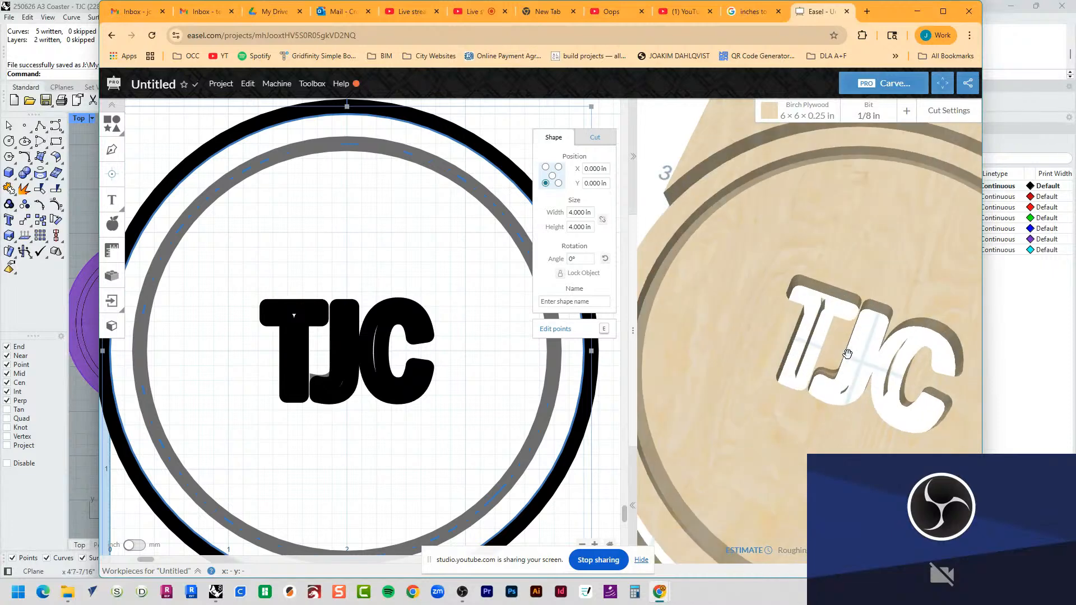
{"action": "left_click", "coordinate": [396, 307]}
{"action": "left_click", "coordinate": [344, 316], "text": "shift"}
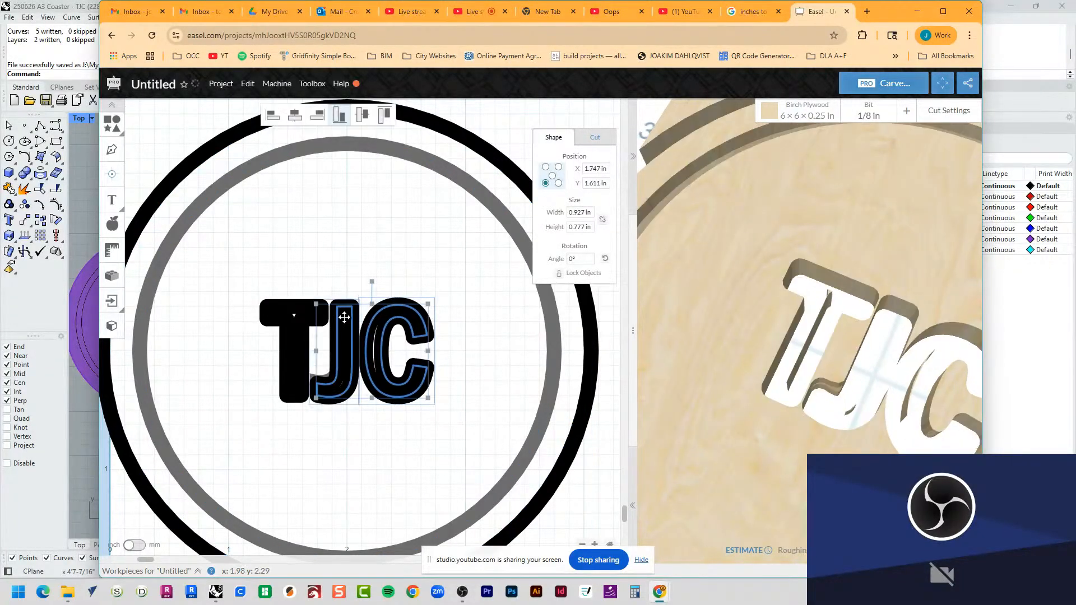
{"action": "left_click", "coordinate": [308, 313], "text": "shift"}
{"action": "left_click", "coordinate": [595, 137]}
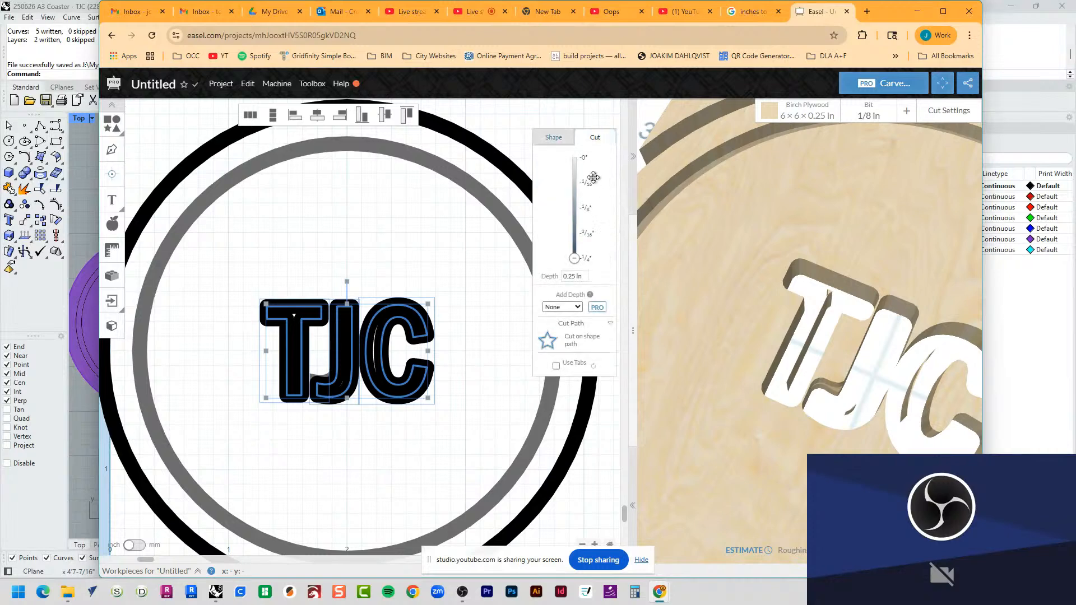
{"action": "left_click", "coordinate": [577, 342]}
{"action": "left_click", "coordinate": [580, 392]}
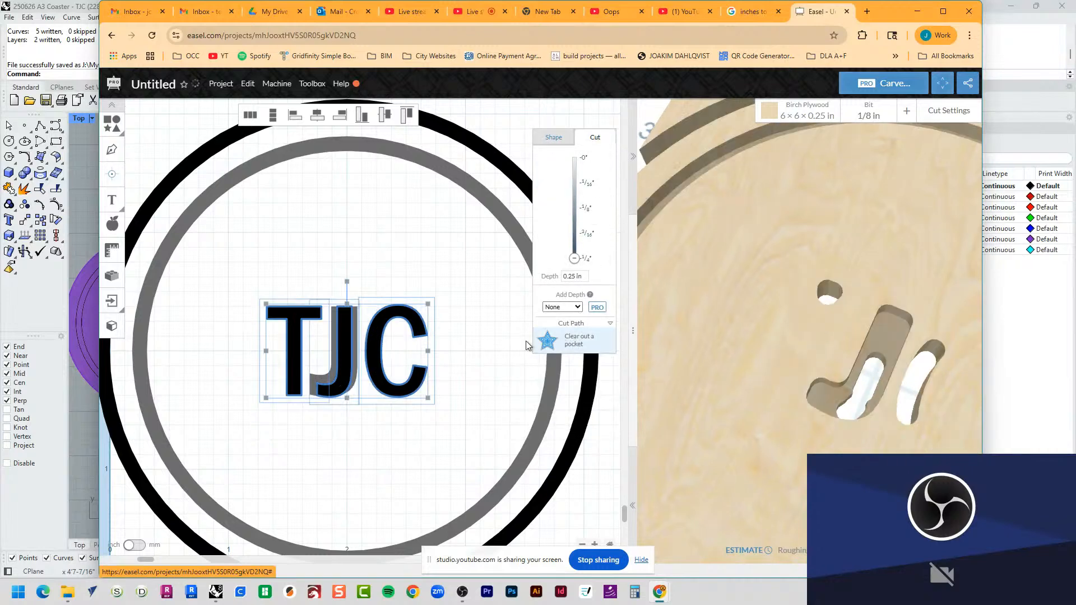
Step: Delete the old wide J from behind the new J
{"action": "left_click", "coordinate": [480, 403]}
{"action": "scroll", "coordinate": [833, 355], "scroll_direction": "down", "scroll_amount": 3}
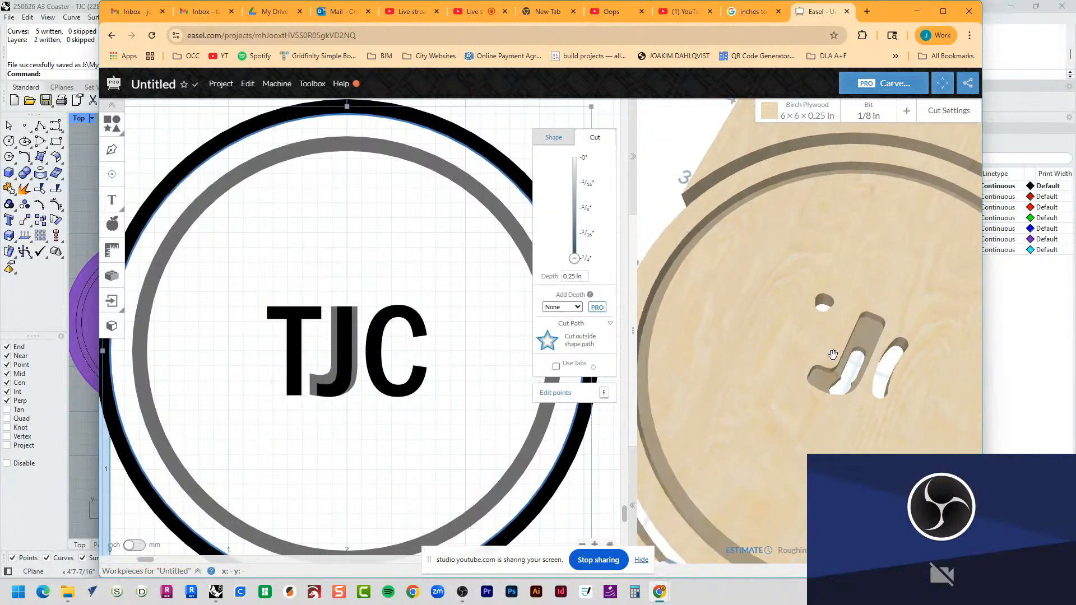
{"action": "scroll", "coordinate": [871, 437], "scroll_direction": "down", "scroll_amount": 2}
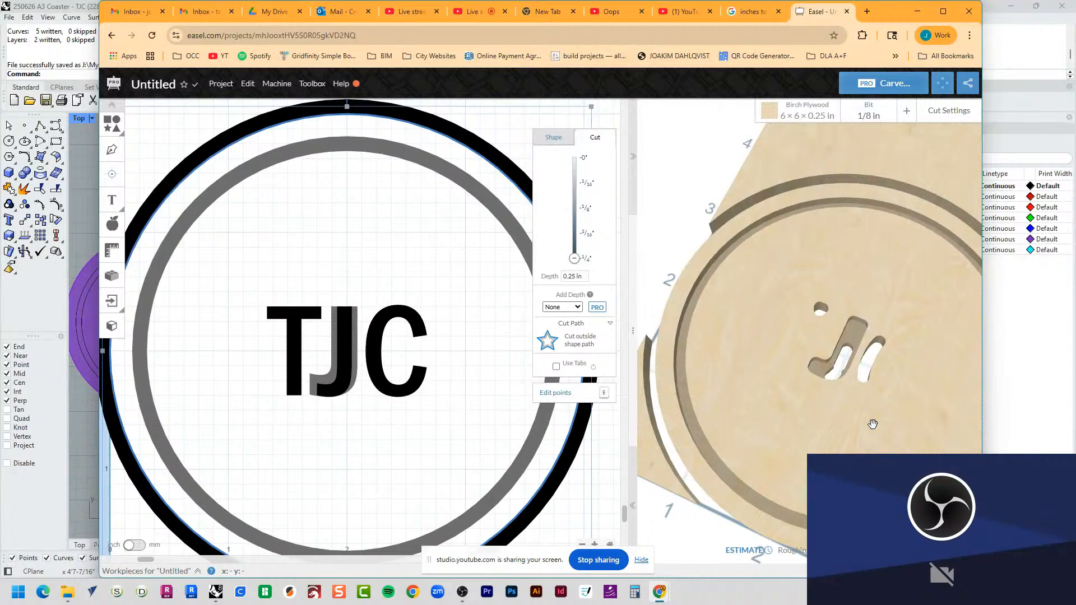
{"action": "left_click", "coordinate": [324, 376]}
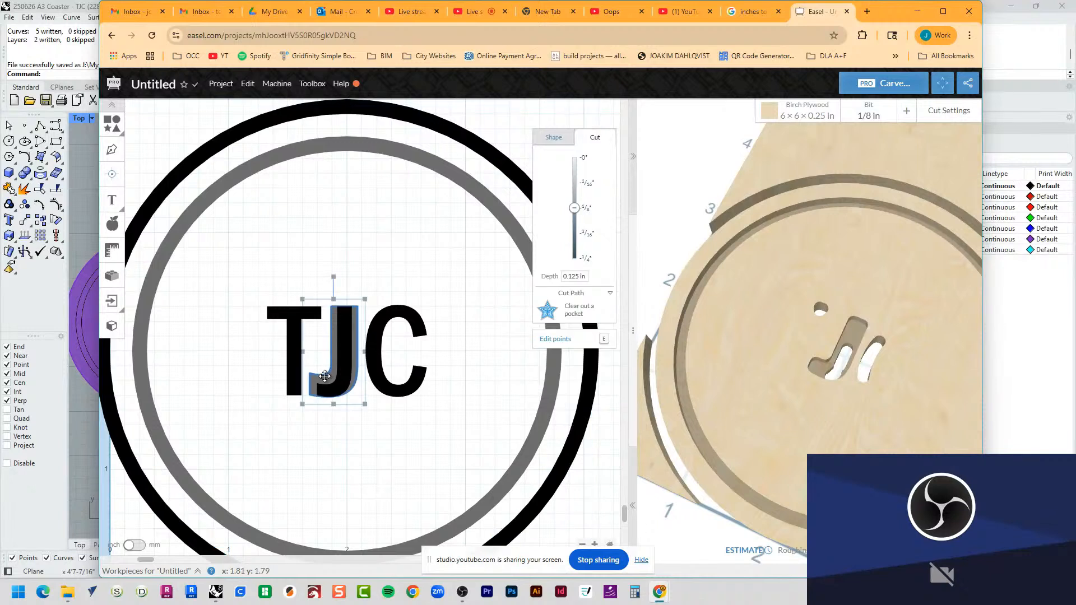
{"action": "key", "text": "Delete"}
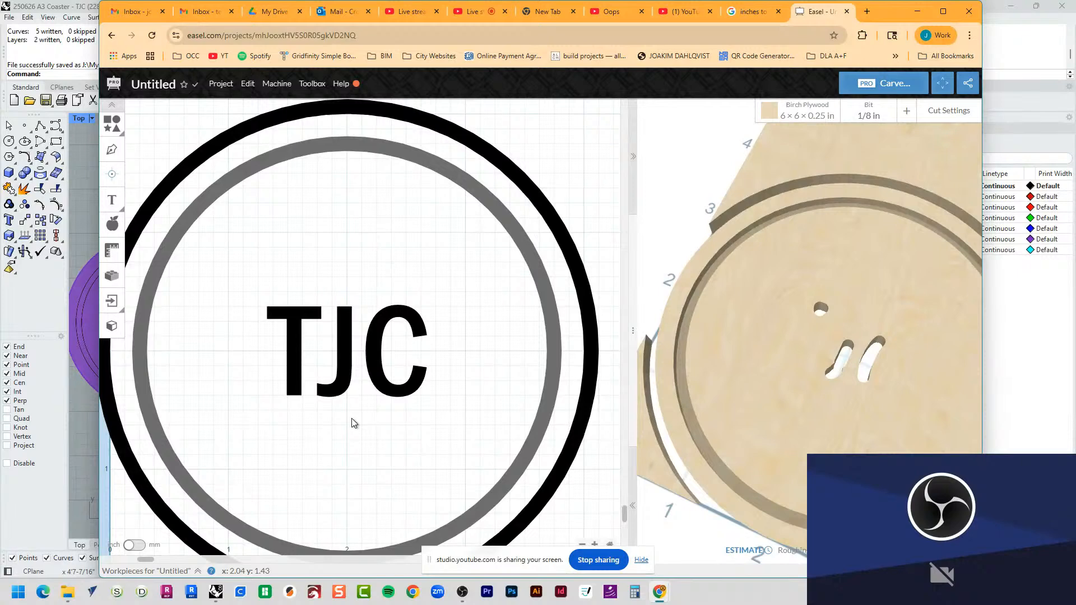
Step: Switch to Rhino and draw a 1/8" diameter circle below the TJC letters to represent the bit
{"action": "key", "text": "alt+Tab"}
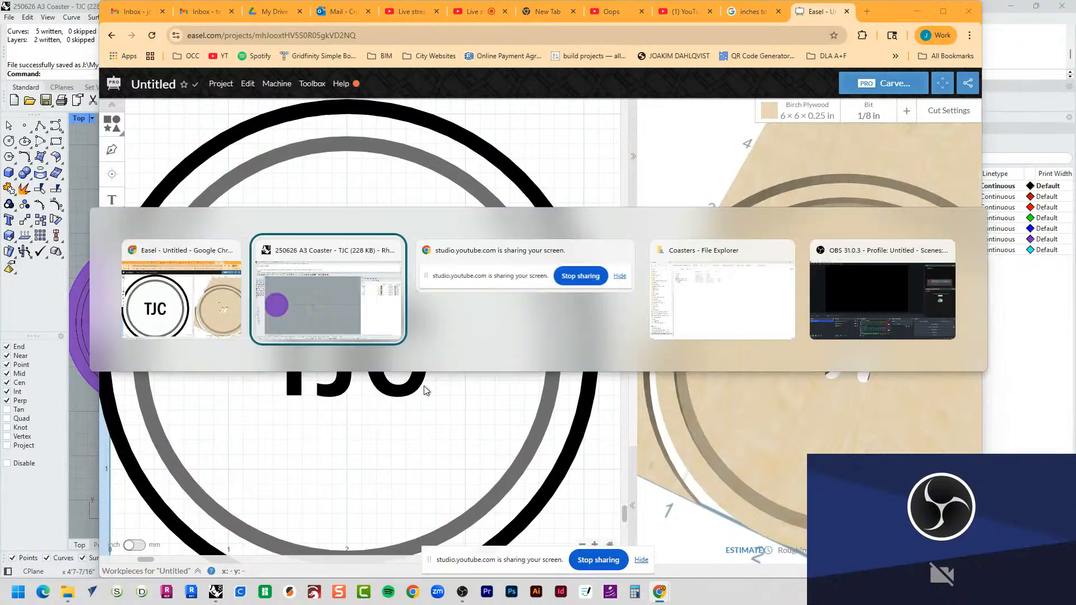
{"action": "scroll", "coordinate": [413, 271], "scroll_direction": "up", "scroll_amount": 8}
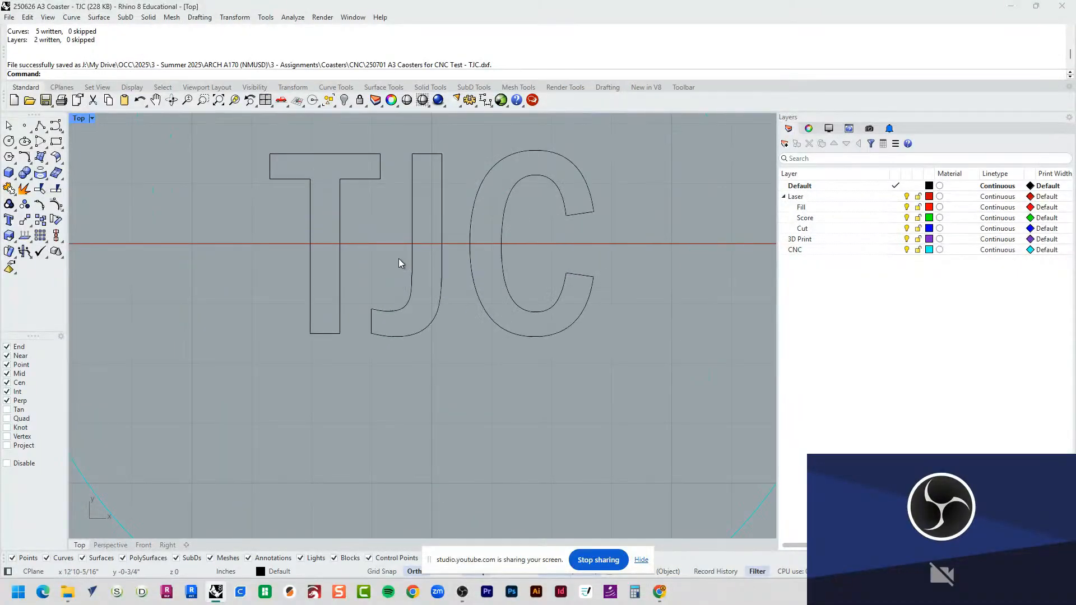
{"action": "left_click", "coordinate": [9, 142]}
{"action": "left_click", "coordinate": [381, 447]}
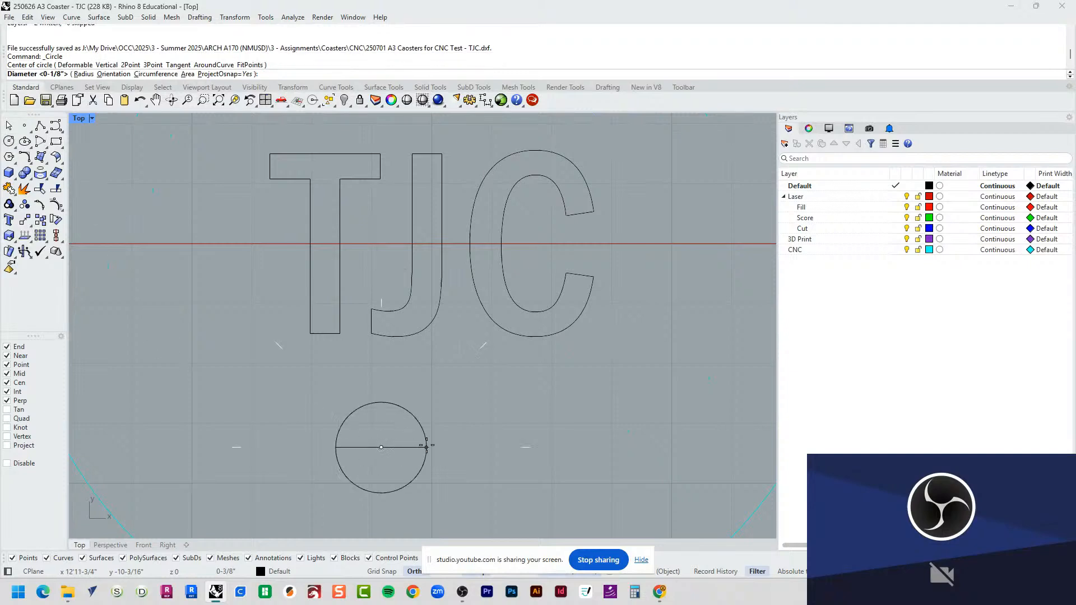
{"action": "type", "text": "1/8\""}
{"action": "key", "text": "Return"}
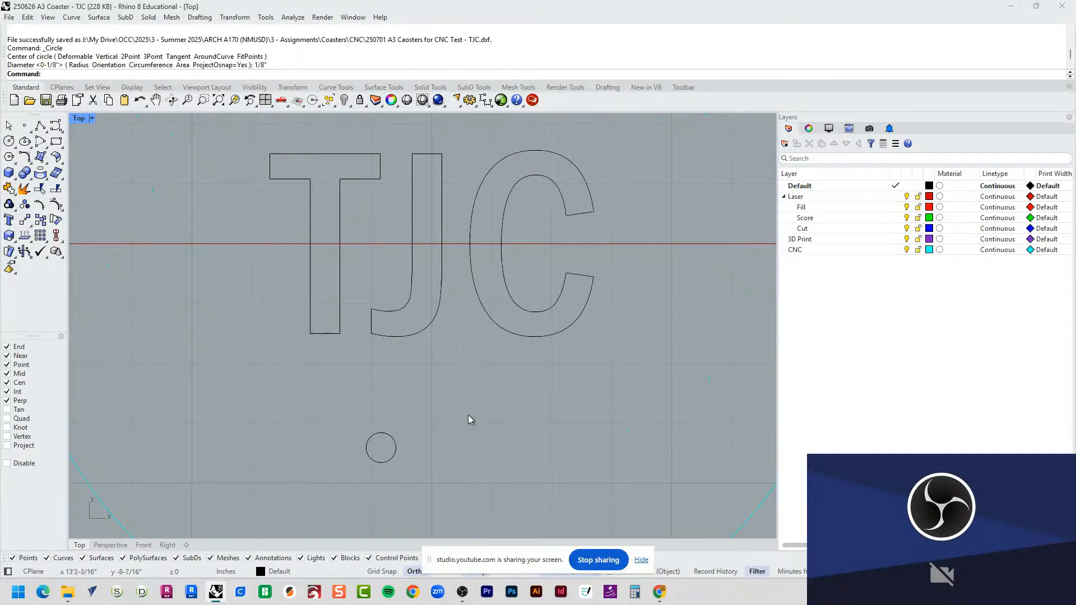
Step: Move the bit circle onto the lower end of the T's stem and compare it with the stem's width
{"action": "left_click", "coordinate": [392, 437]}
{"action": "left_click_drag", "start_coordinate": [411, 427], "coordinate": [355, 303]}
{"action": "scroll", "coordinate": [347, 286], "scroll_direction": "up", "scroll_amount": 10}
{"action": "scroll", "coordinate": [293, 348], "scroll_direction": "up", "scroll_amount": 4}
{"action": "type", "text": "M"}
{"action": "key", "text": "Return"}
{"action": "left_click", "coordinate": [311, 463]}
{"action": "left_click", "coordinate": [309, 428]}
{"action": "scroll", "coordinate": [224, 302], "scroll_direction": "up", "scroll_amount": 6}
{"action": "scroll", "coordinate": [251, 289], "scroll_direction": "up", "scroll_amount": 3}
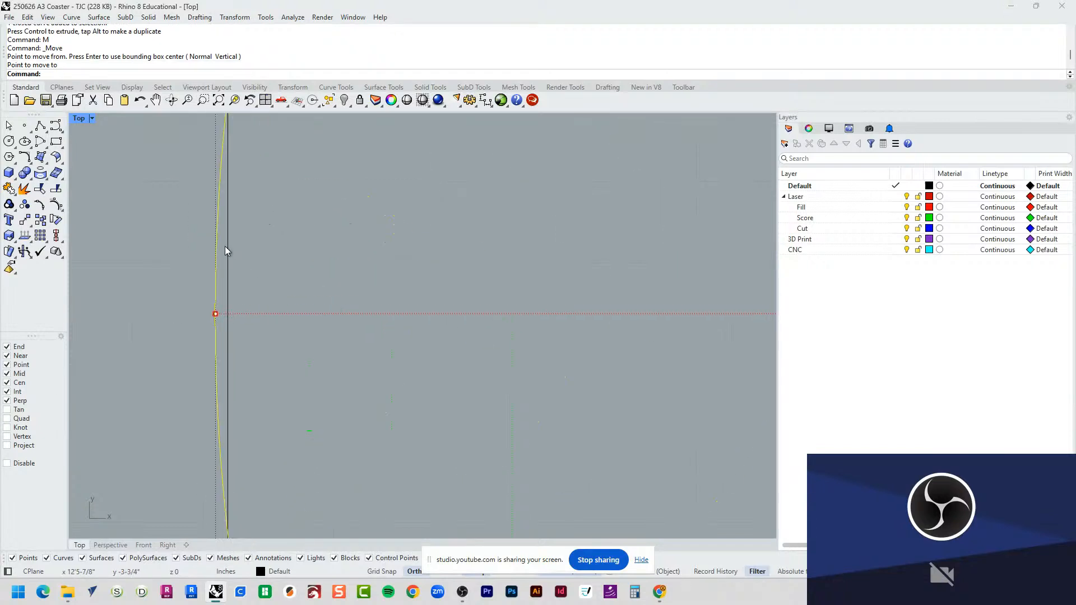
{"action": "scroll", "coordinate": [226, 251], "scroll_direction": "down", "scroll_amount": 6}
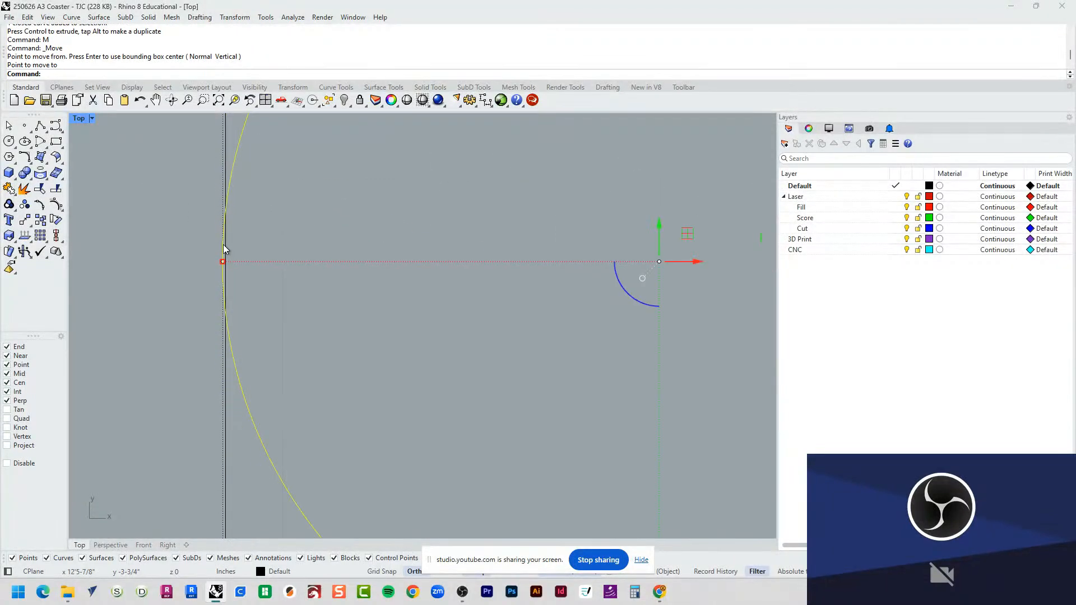
{"action": "scroll", "coordinate": [227, 258], "scroll_direction": "down", "scroll_amount": 8}
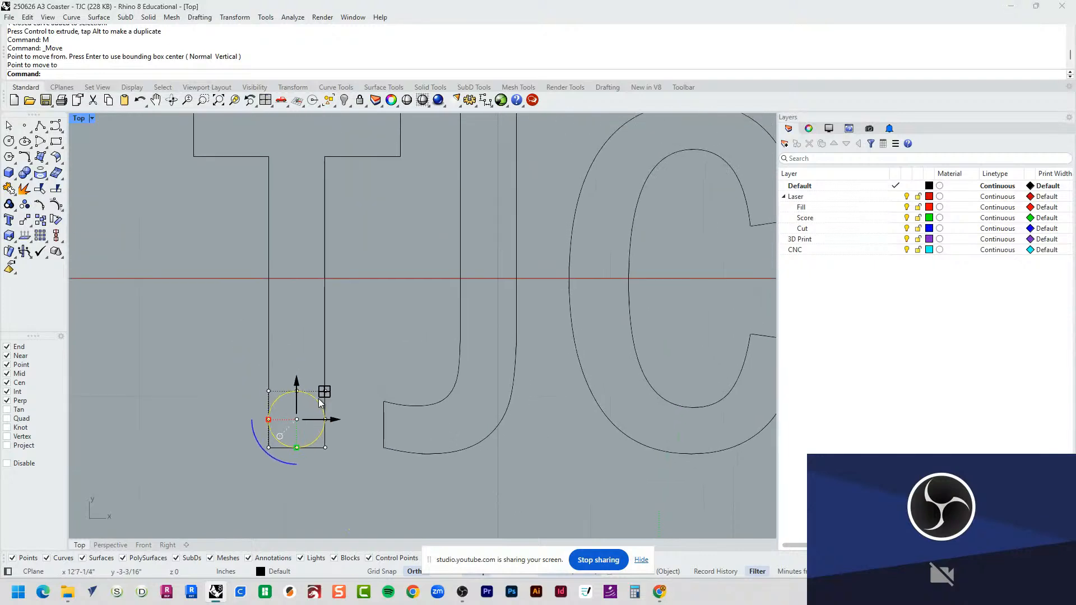
Step: Move the bit circle onto the T's crossbar near its J-side end to compare their sizes, and return to Easel
{"action": "left_click_drag", "start_coordinate": [303, 378], "coordinate": [303, 187]}
{"action": "scroll", "coordinate": [292, 224], "scroll_direction": "up", "scroll_amount": 4}
{"action": "scroll", "coordinate": [292, 221], "scroll_direction": "up", "scroll_amount": 2}
{"action": "right_click_drag", "start_coordinate": [401, 251], "coordinate": [551, 257]}
{"action": "mouse_move", "coordinate": [529, 252]}
{"action": "left_mouse_down"}
{"action": "mouse_move", "coordinate": [301, 264]}
{"action": "mouse_move", "coordinate": [527, 263]}
{"action": "left_mouse_up"}
{"action": "scroll", "coordinate": [300, 264], "scroll_direction": "down", "scroll_amount": 4}
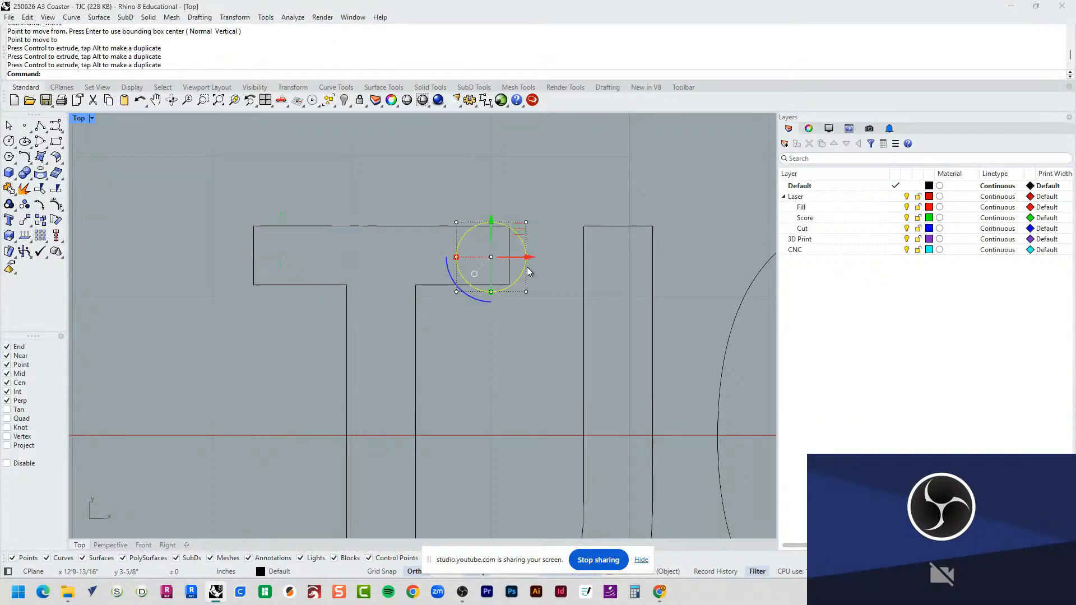
{"action": "key", "text": "alt+Tab"}
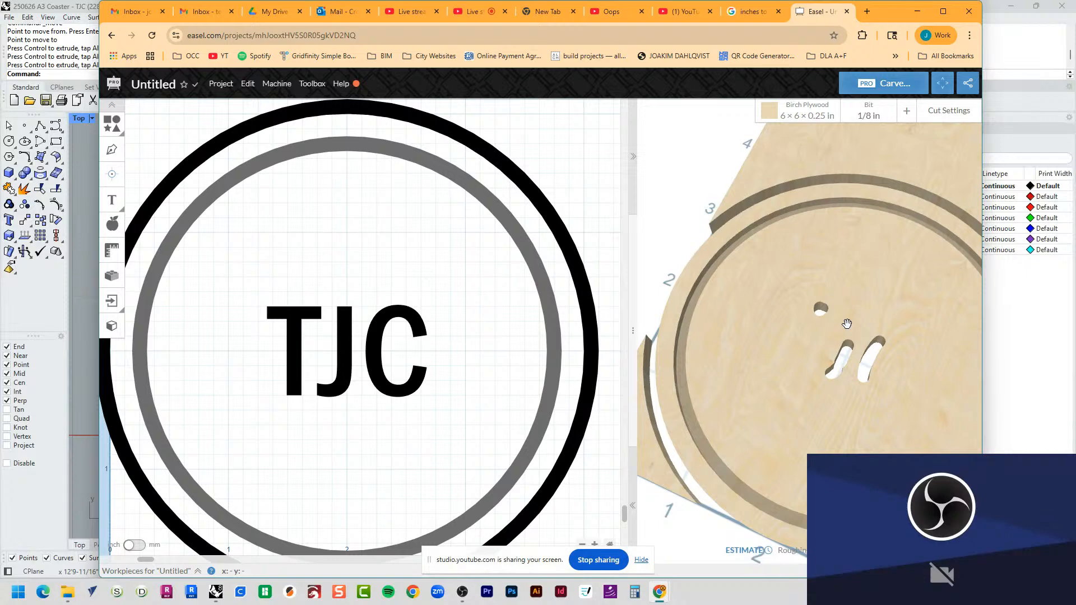
Step: Switch to Rhino, move the bit circle to where the T's crossbar meets its stem, and compare with the carve preview in Easel
{"action": "key", "text": "alt+Tab"}
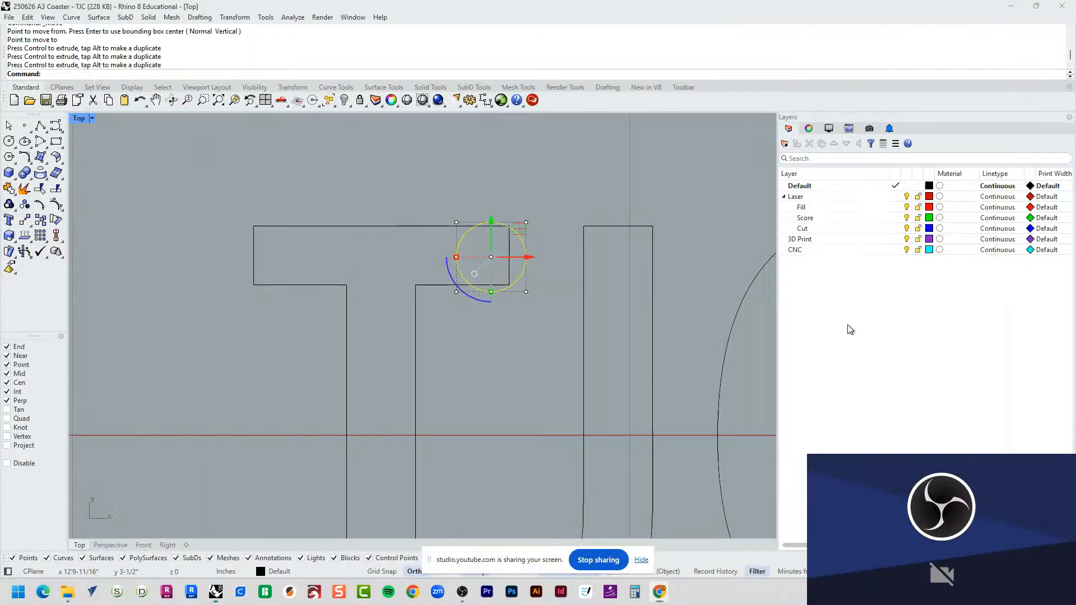
{"action": "scroll", "coordinate": [583, 202], "scroll_direction": "up", "scroll_amount": 2}
{"action": "left_click_drag", "start_coordinate": [589, 208], "coordinate": [385, 217]}
{"action": "left_click", "coordinate": [463, 221]}
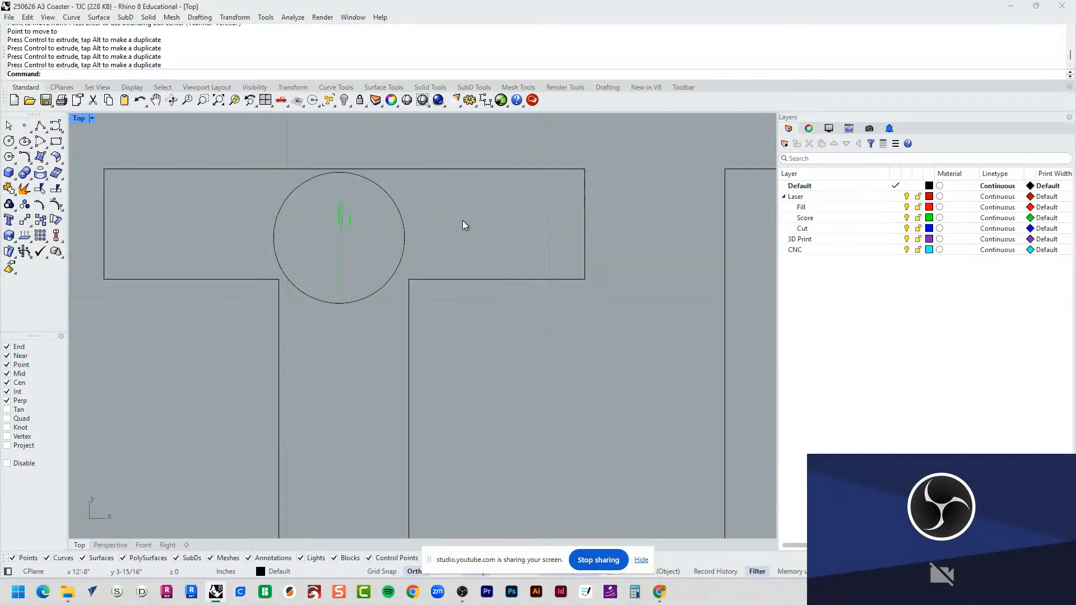
{"action": "key", "text": "alt+Tab"}
{"action": "left_click_drag", "start_coordinate": [916, 374], "coordinate": [910, 302]}
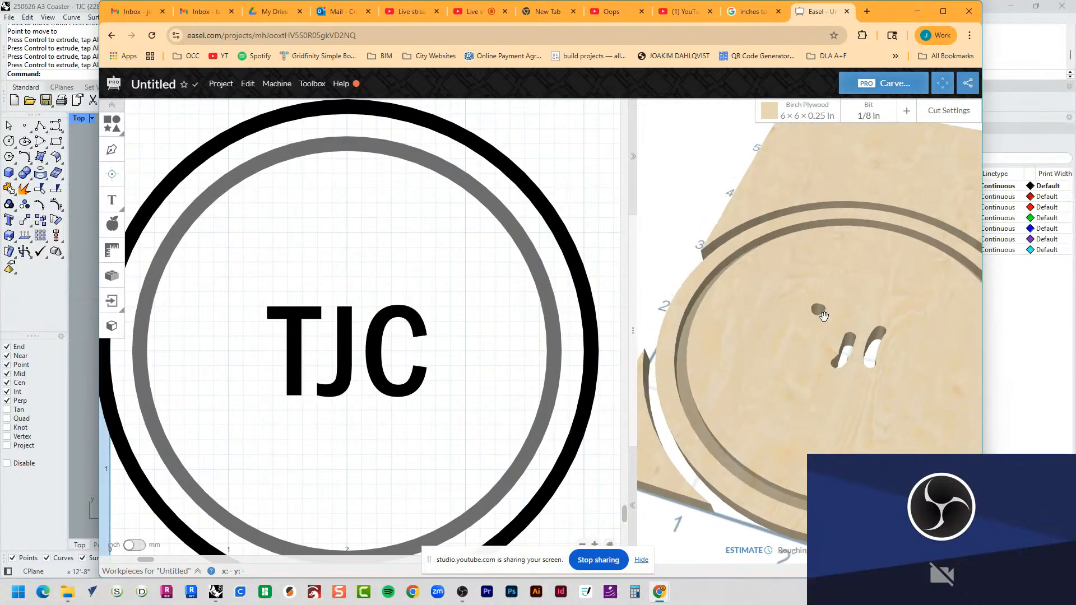
Step: Undo the narrower-letter edits in Easel back to the original wide, pocketed TJC letters
{"action": "left_click", "coordinate": [425, 249]}
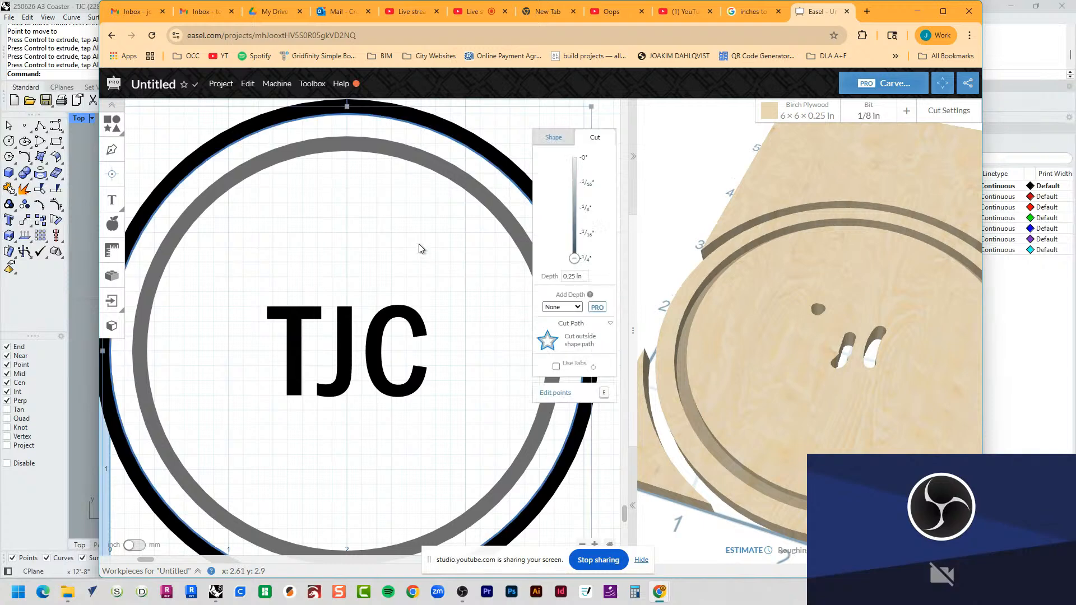
{"action": "key", "text": "ctrl+z"}
{"action": "key", "text": "ctrl+z"}
{"action": "key", "text": "ctrl+z"}
{"action": "key", "text": "ctrl+z"}
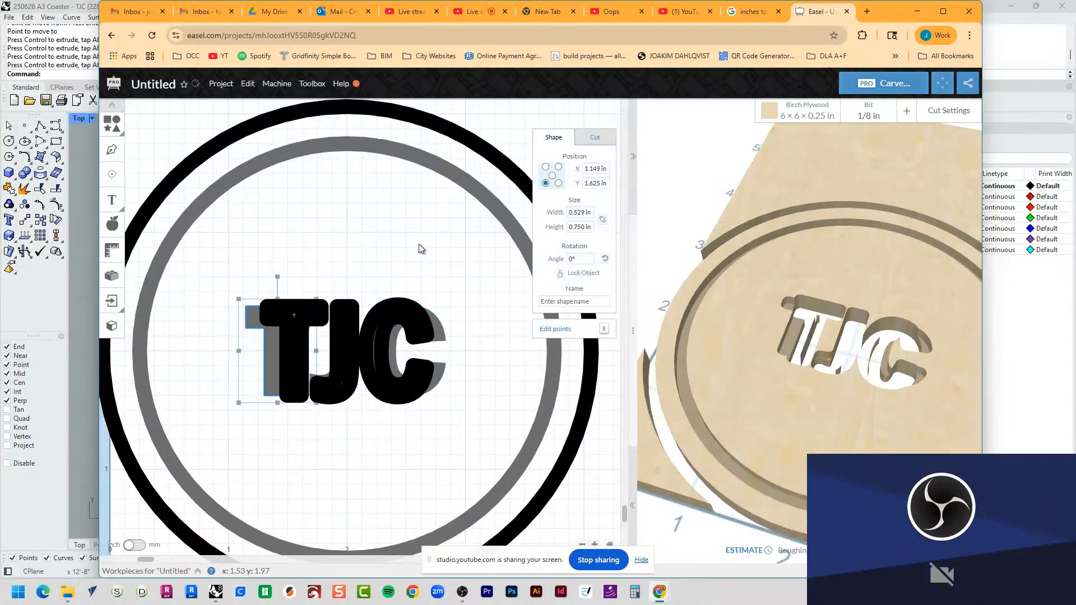
{"action": "key", "text": "ctrl+z"}
{"action": "key", "text": "ctrl+z"}
{"action": "key", "text": "ctrl+z"}
{"action": "key", "text": "ctrl+z"}
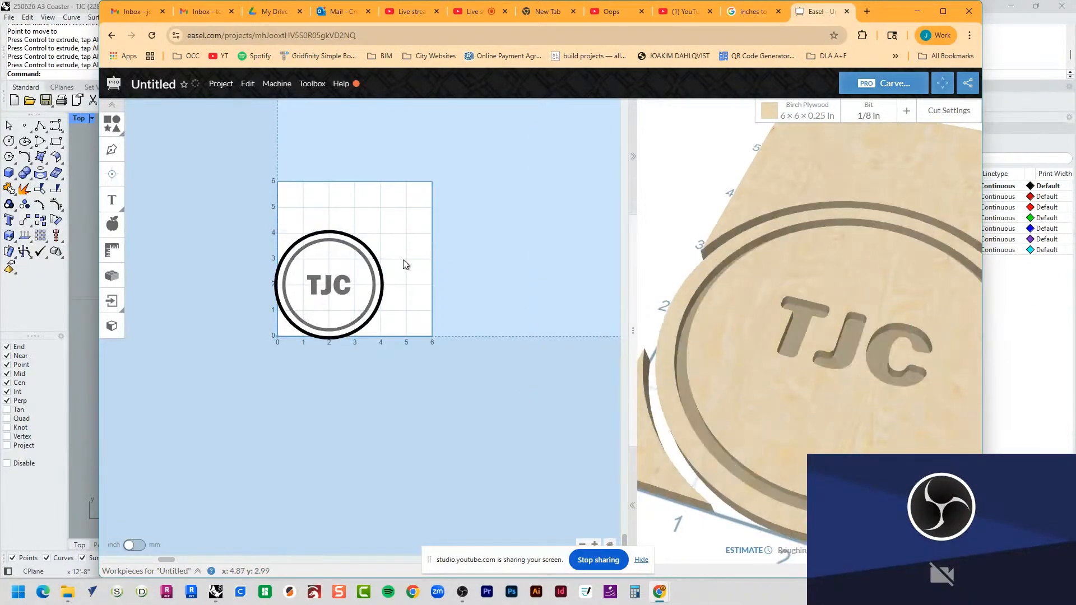
Step: Check the carve setup for a connected machine and dismiss the connection dialog
{"action": "scroll", "coordinate": [796, 353], "scroll_direction": "down", "scroll_amount": 5}
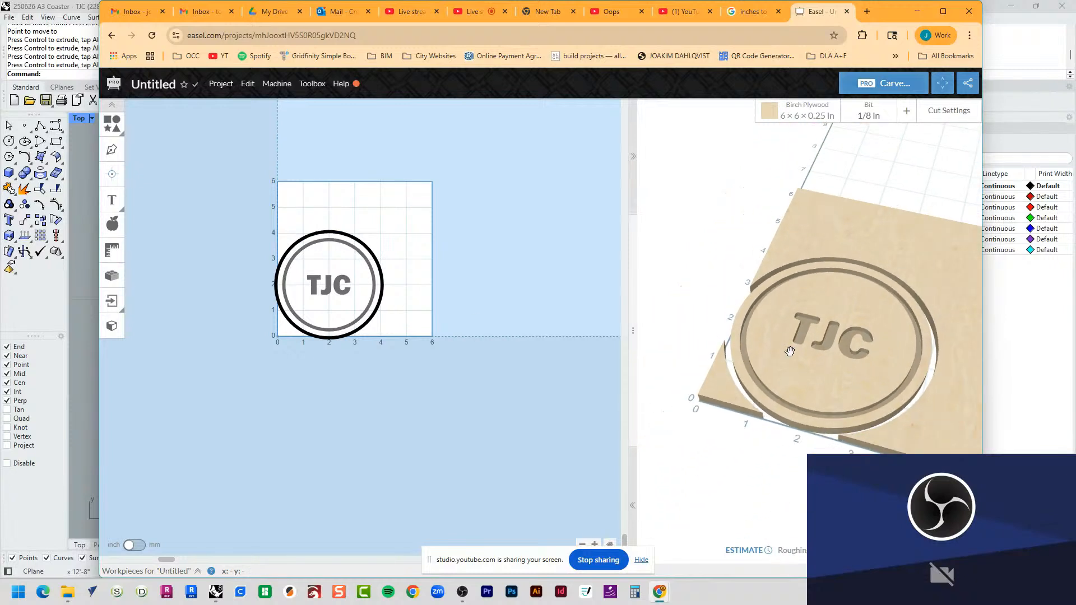
{"action": "left_click", "coordinate": [903, 81]}
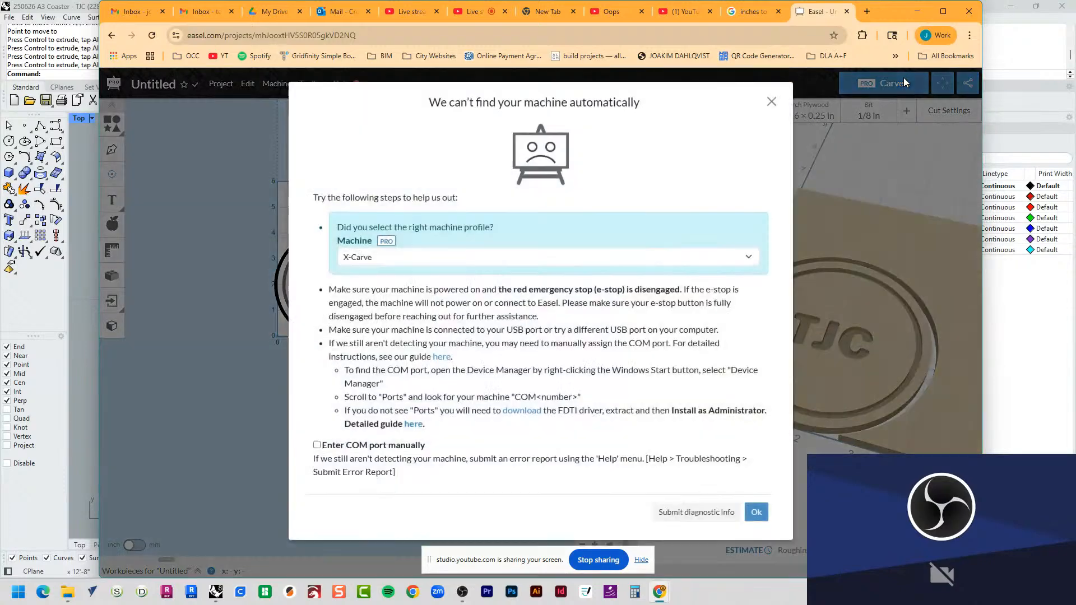
{"action": "left_click", "coordinate": [772, 101]}
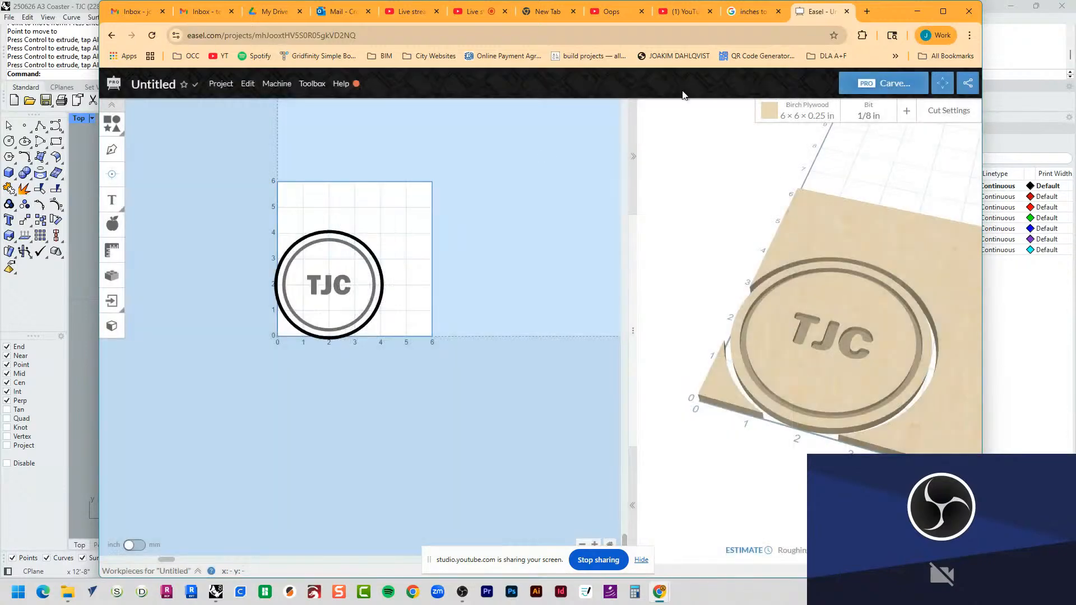
Step: Rename the Easel project as "Coaster - TJC"
{"action": "left_click", "coordinate": [221, 85]}
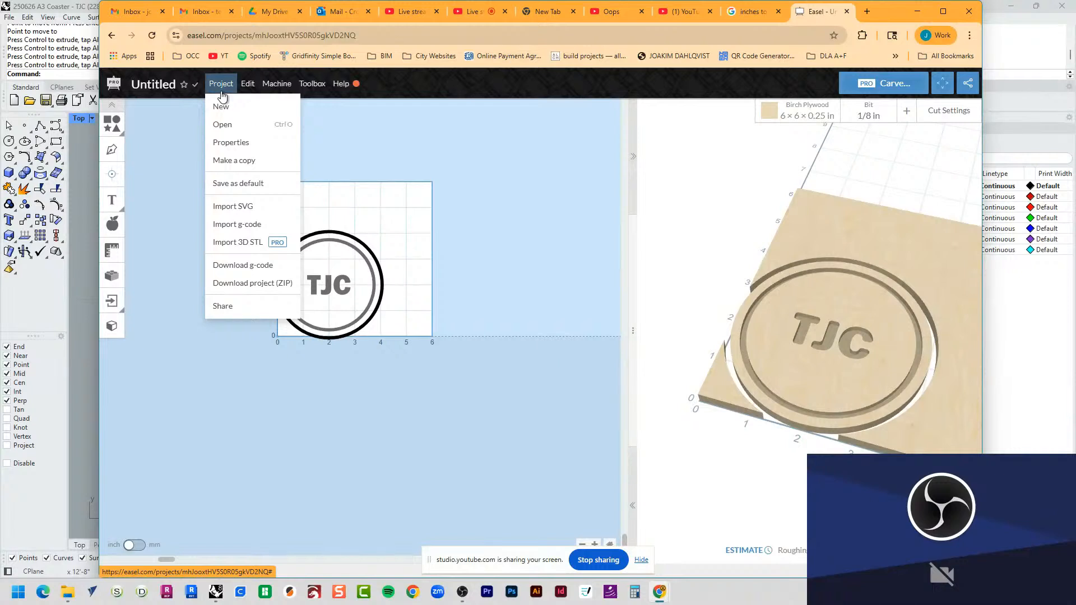
{"action": "left_click", "coordinate": [145, 89]}
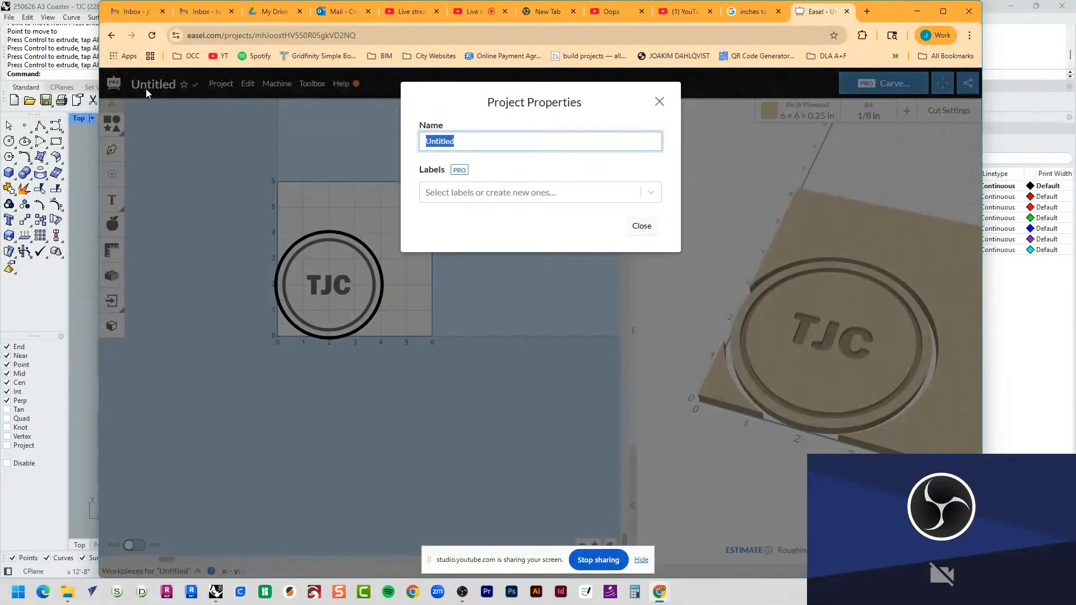
{"action": "type", "text": "Coaster - TJC"}
{"action": "key", "text": "Tab"}
{"action": "left_click", "coordinate": [642, 227]}
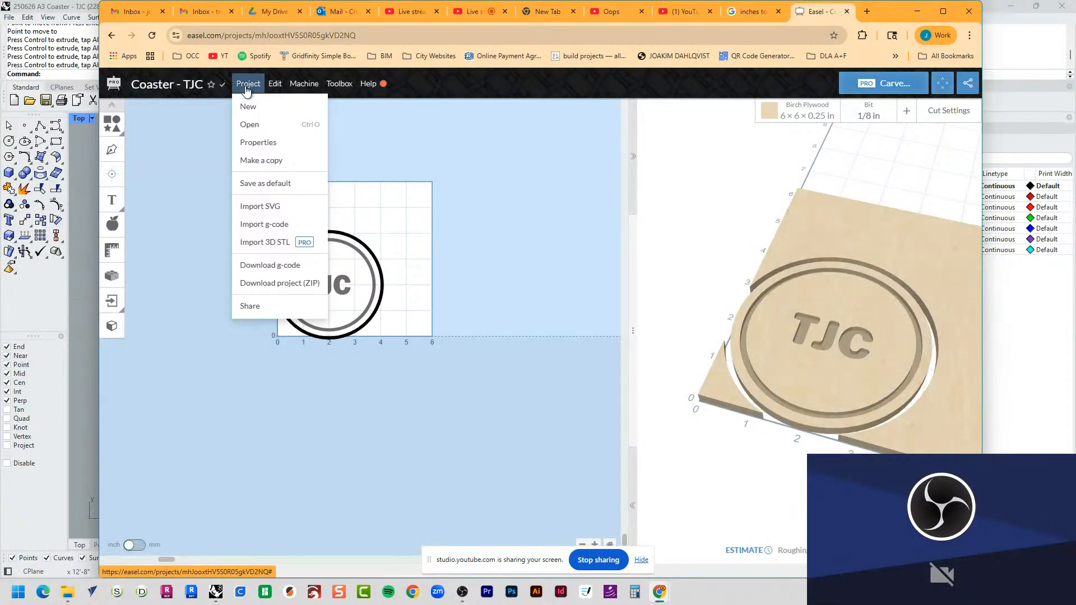
Step: Share the project via link and copy its link
{"action": "left_click", "coordinate": [275, 309]}
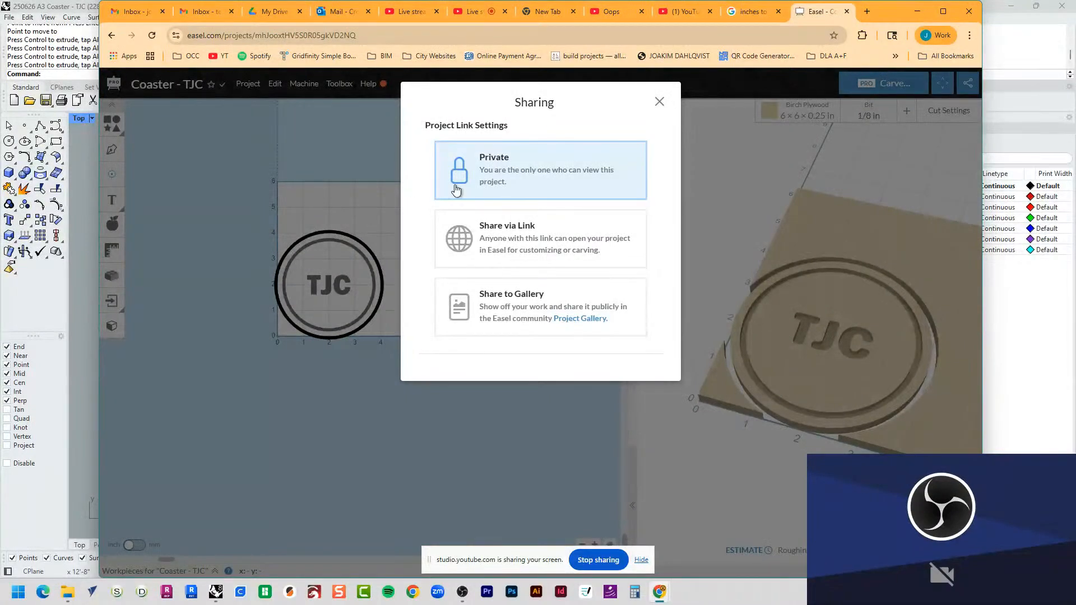
{"action": "left_click", "coordinate": [582, 262]}
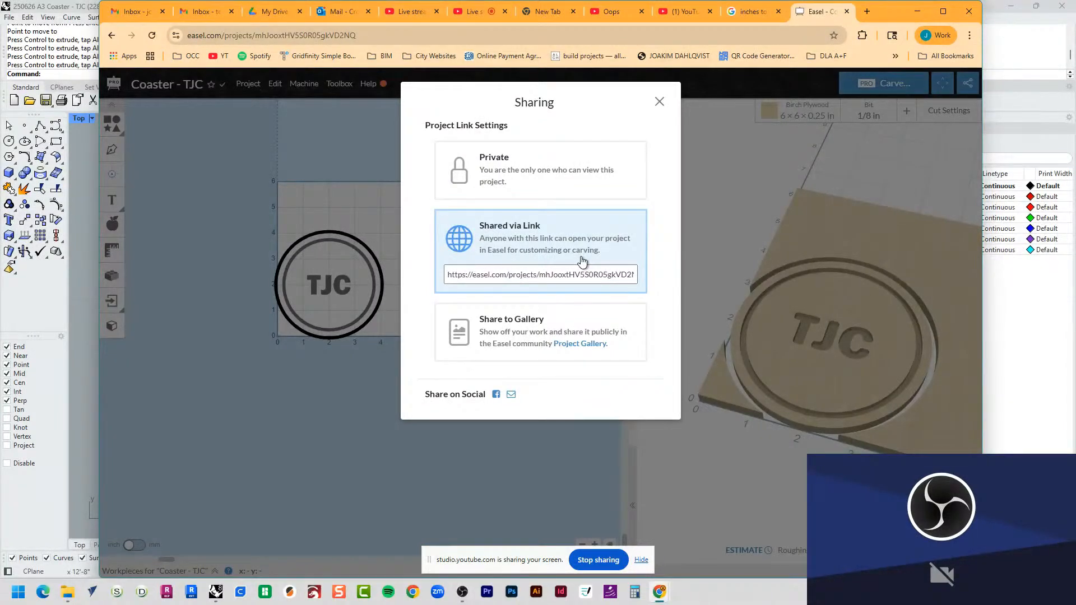
{"action": "left_click", "coordinate": [569, 274]}
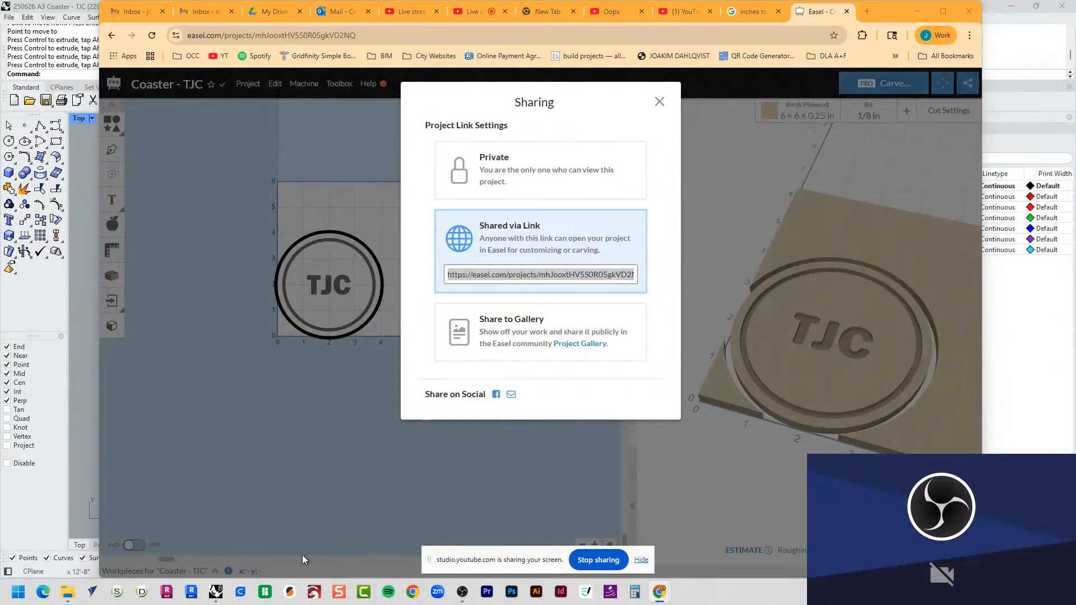
Step: Switch to File Explorer and open the "Coaster for CNC" folder inside Su25 ARCH A170 > Coaster on the ENFAIN drive
{"action": "left_click", "coordinate": [65, 592]}
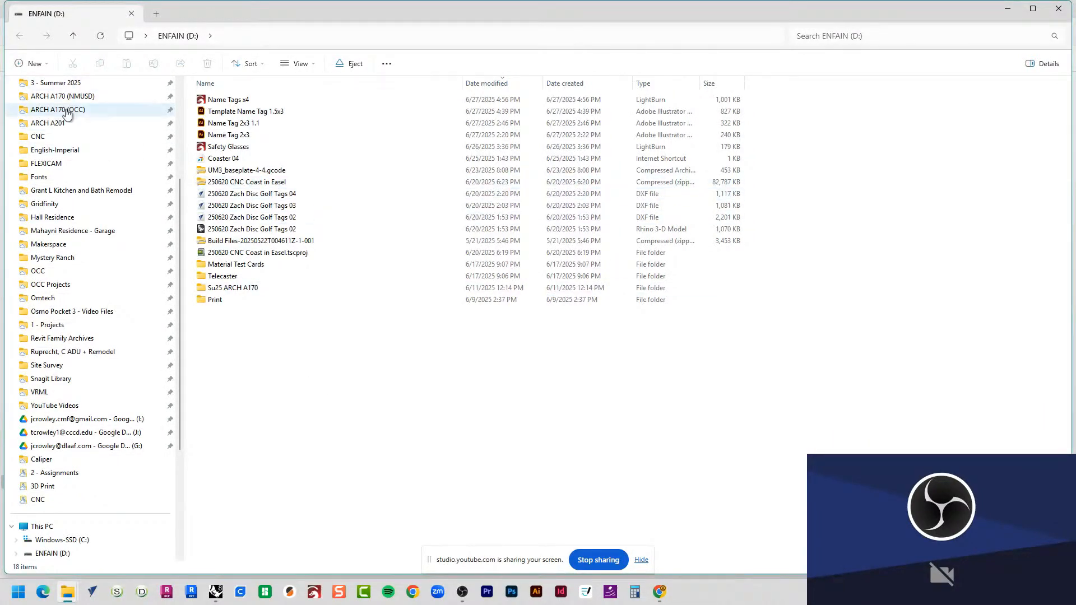
{"action": "left_click", "coordinate": [257, 289]}
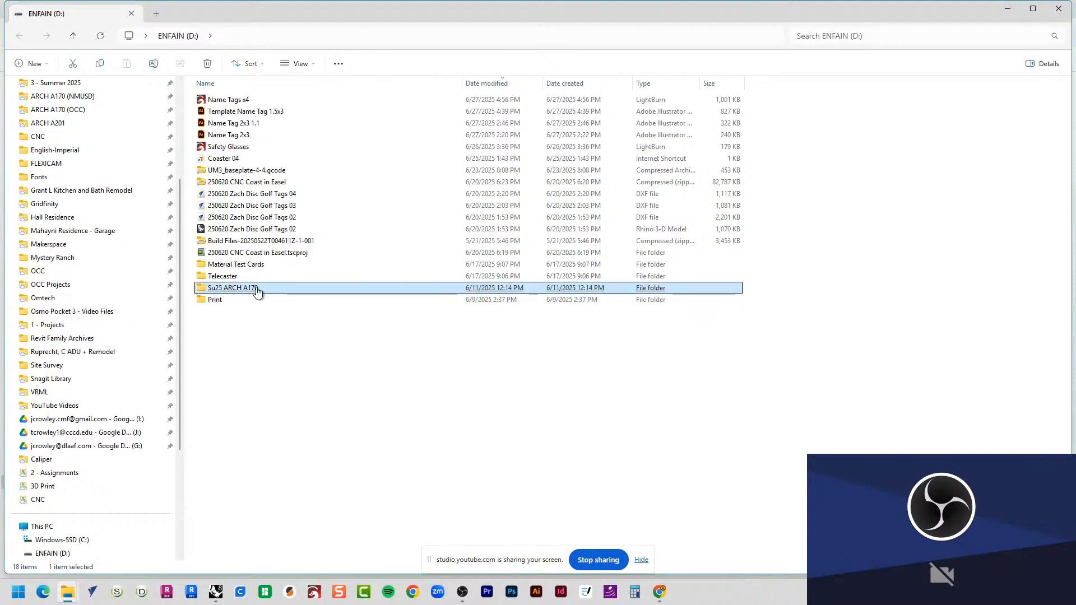
{"action": "double_click", "coordinate": [257, 289]}
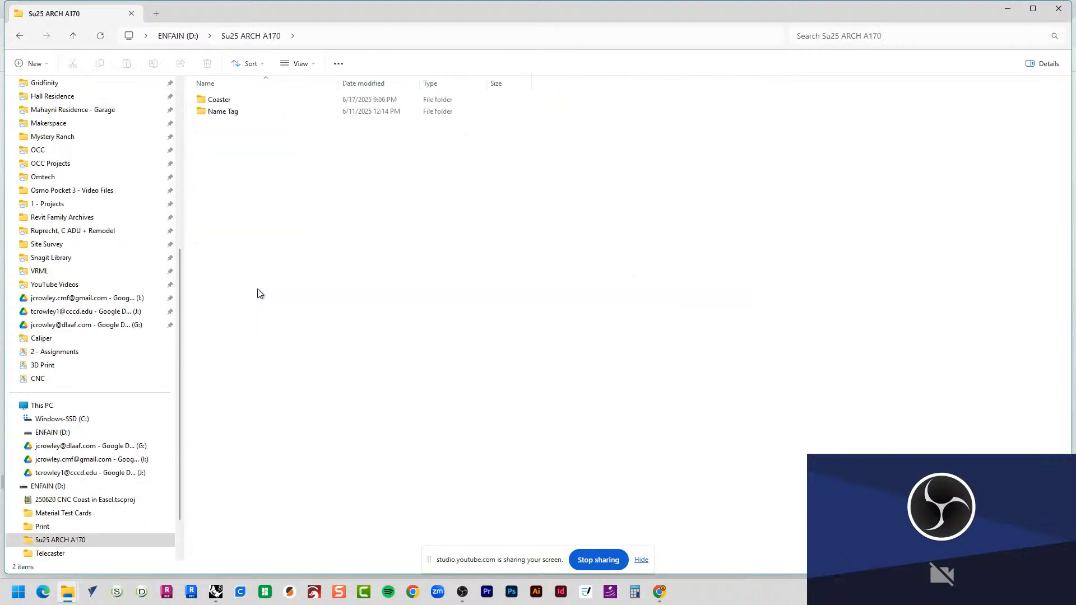
{"action": "double_click", "coordinate": [242, 101]}
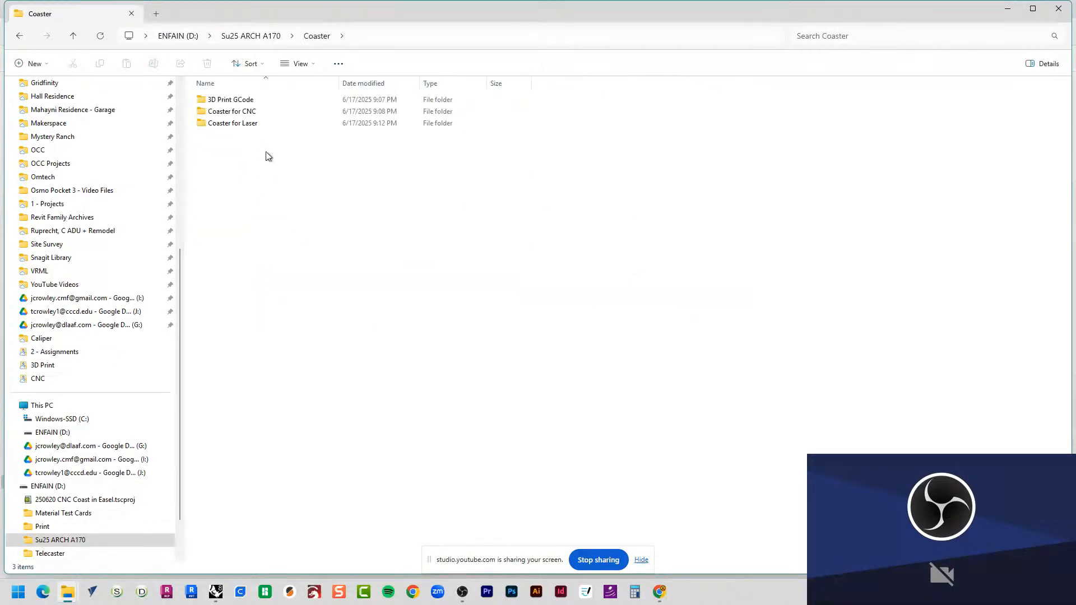
{"action": "left_click", "coordinate": [239, 112]}
{"action": "double_click", "coordinate": [239, 112]}
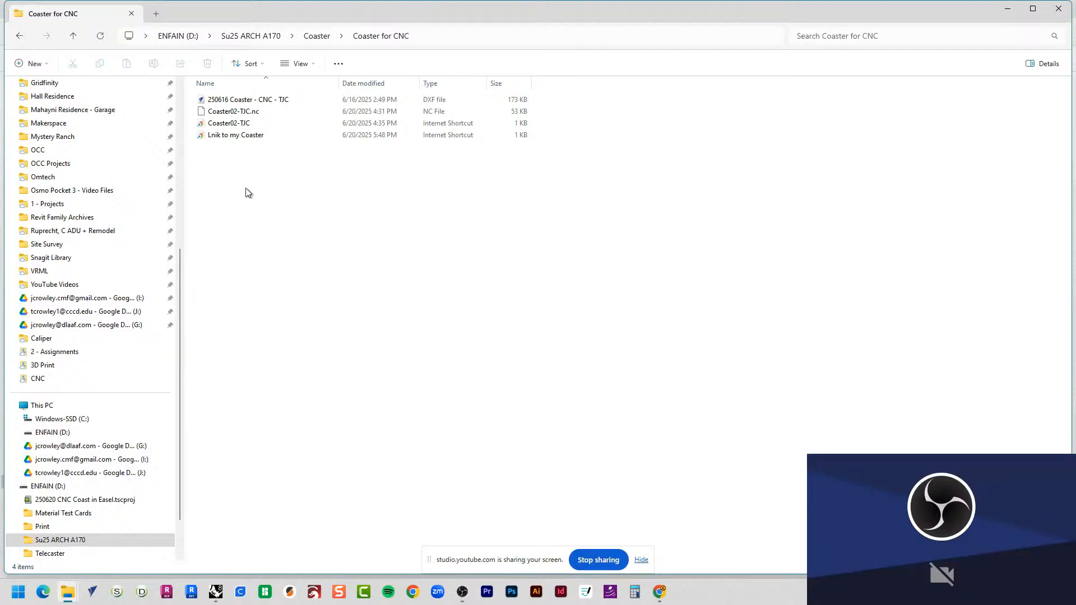
Step: Create a new shortcut in the Coaster for CNC folder with the copied Easel project link as its location
{"action": "right_click", "coordinate": [273, 232]}
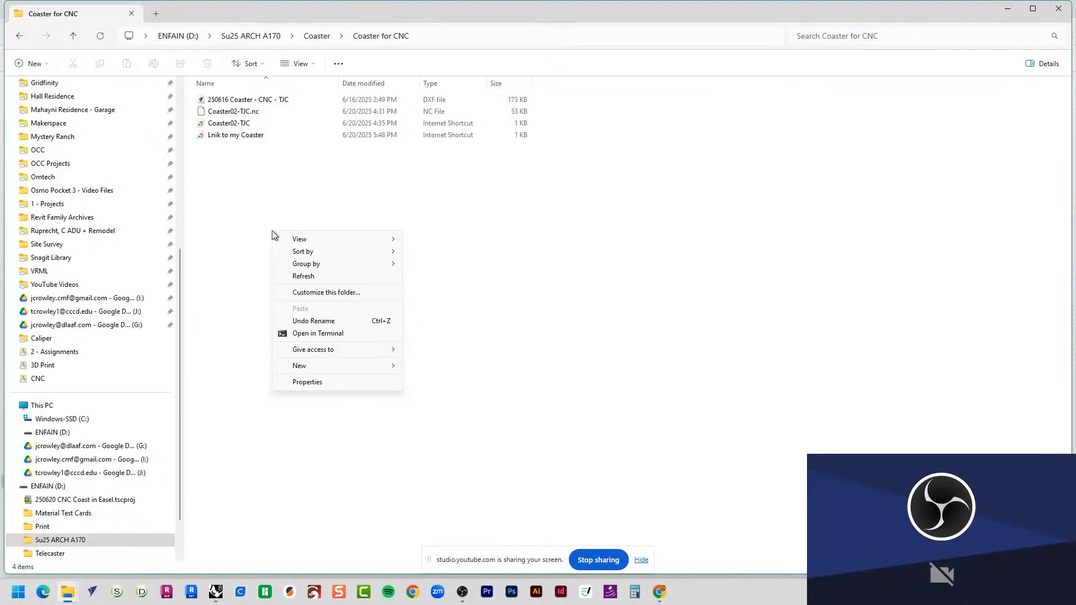
{"action": "mouse_move", "coordinate": [315, 366]}
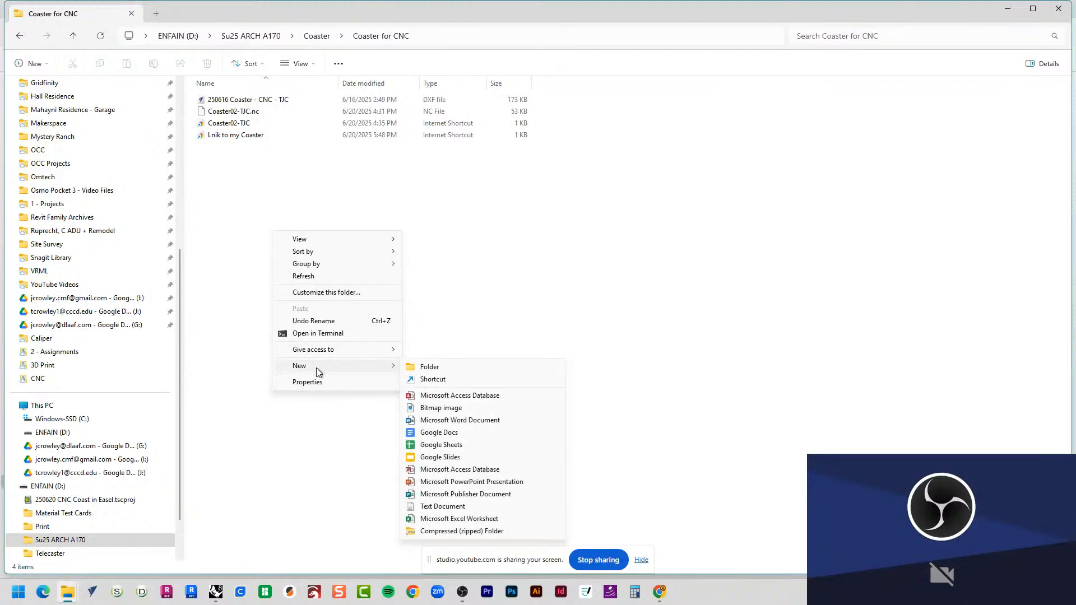
{"action": "left_click", "coordinate": [440, 387]}
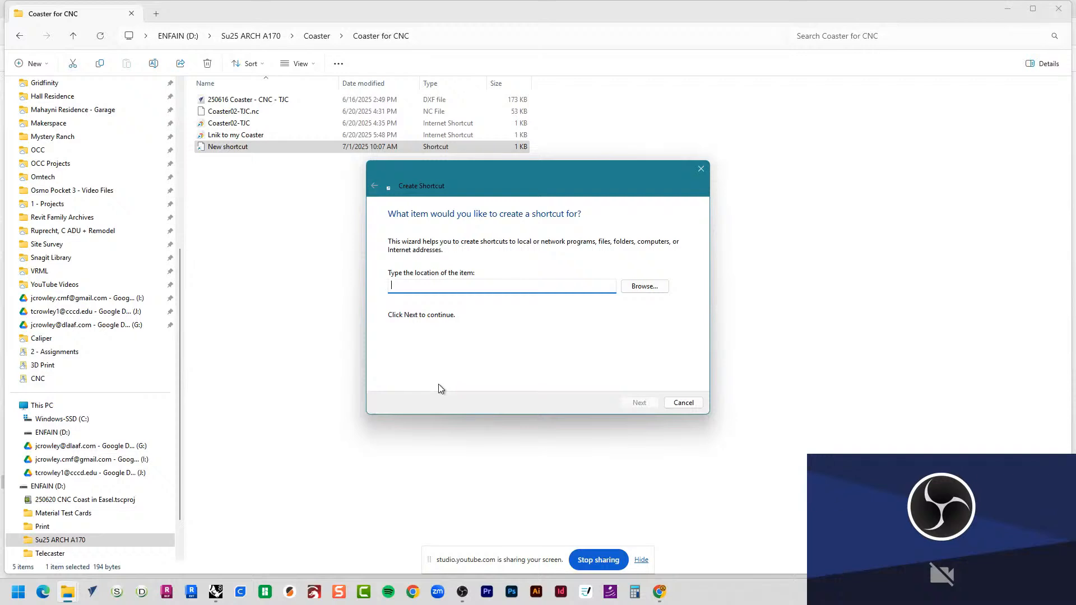
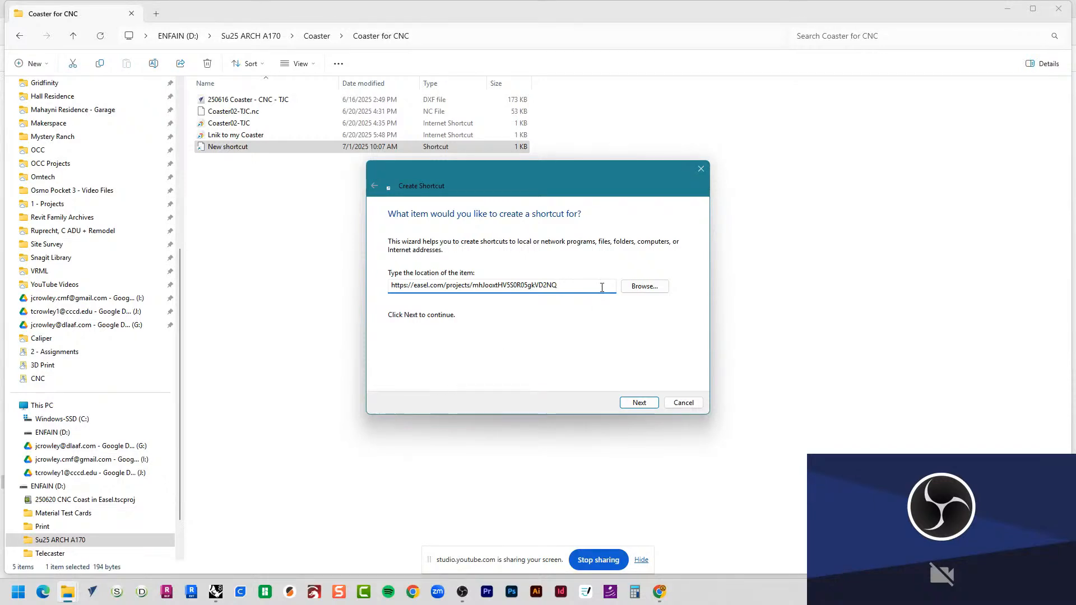
{"action": "left_click", "coordinate": [627, 407]}
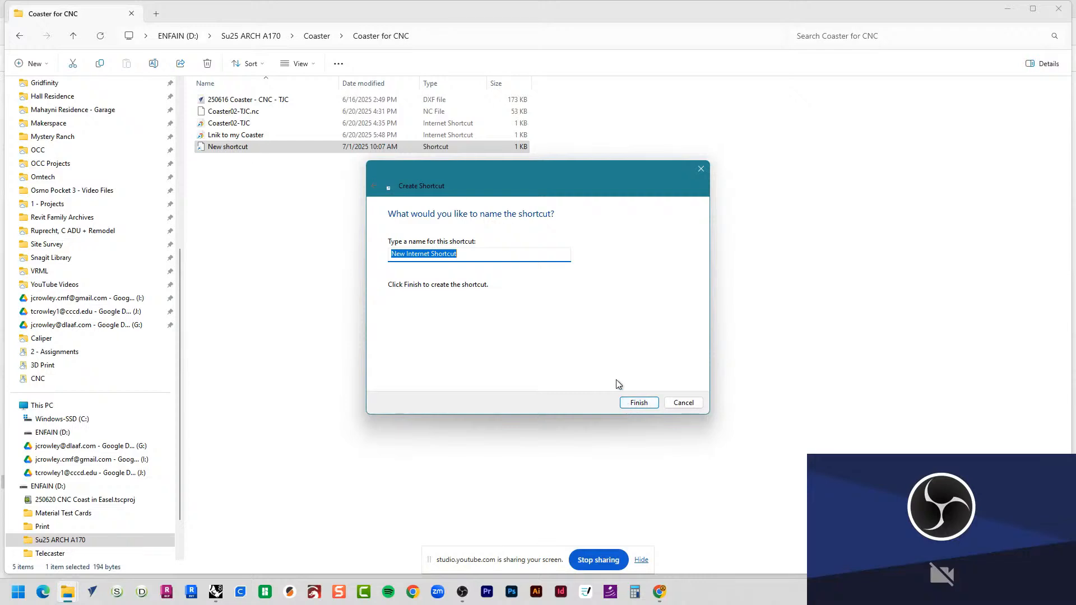
Step: Name the shortcut "Link for My Coaster 01 - TJC" and finish creating it
{"action": "type", "text": "Link "}
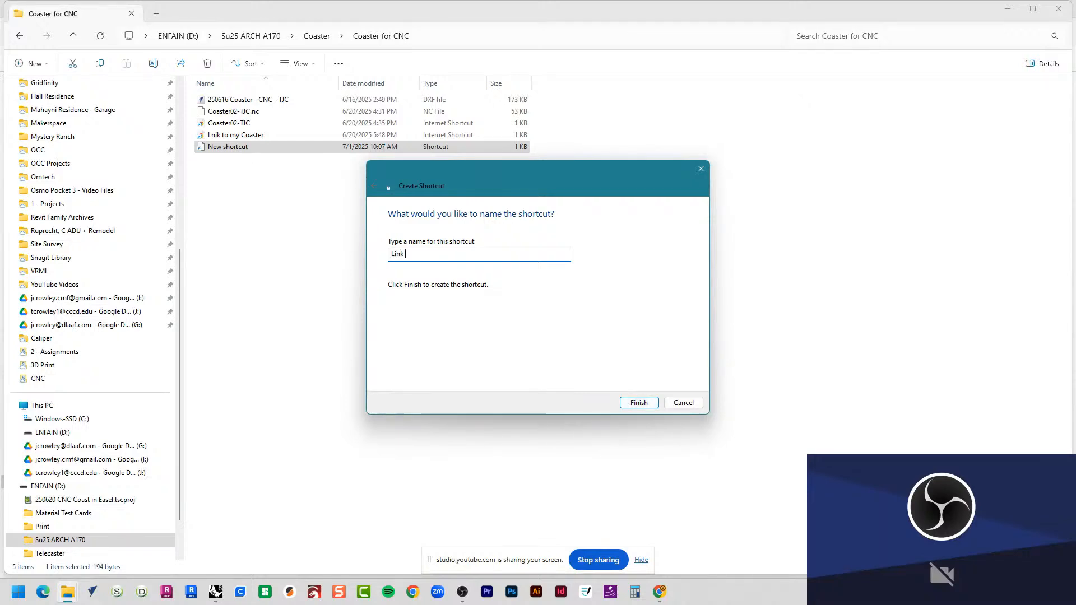
{"action": "type", "text": "for My Coaster 01 - TJC"}
{"action": "left_click", "coordinate": [641, 406]}
{"action": "left_click", "coordinate": [684, 405]}
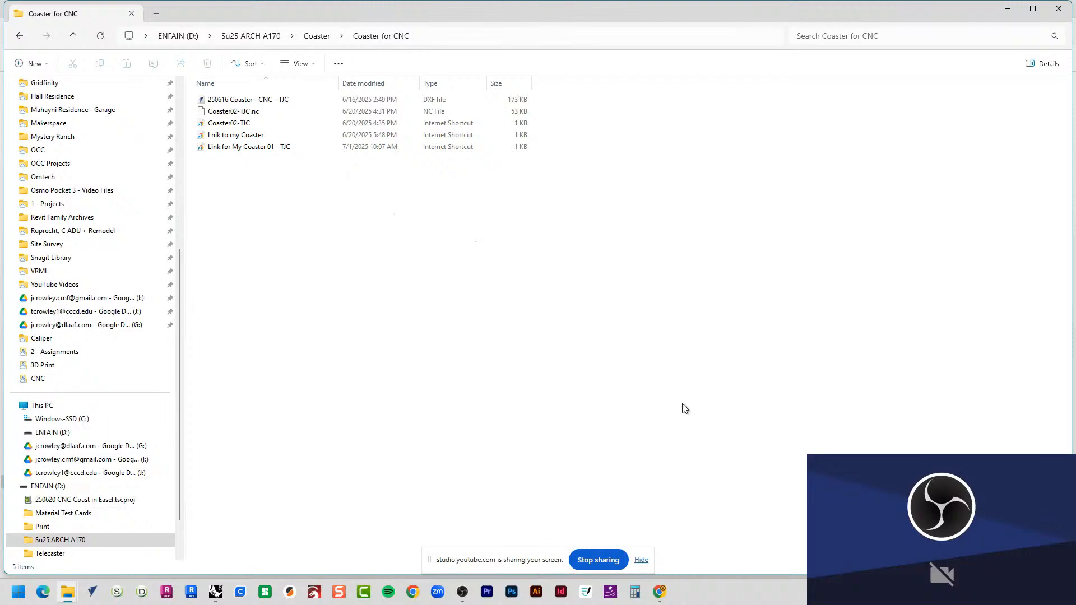
Step: Open the "Link for My Coaster 01 - TJC" shortcut to test the shared Easel project link
{"action": "left_click", "coordinate": [280, 148]}
{"action": "left_click", "coordinate": [279, 158]}
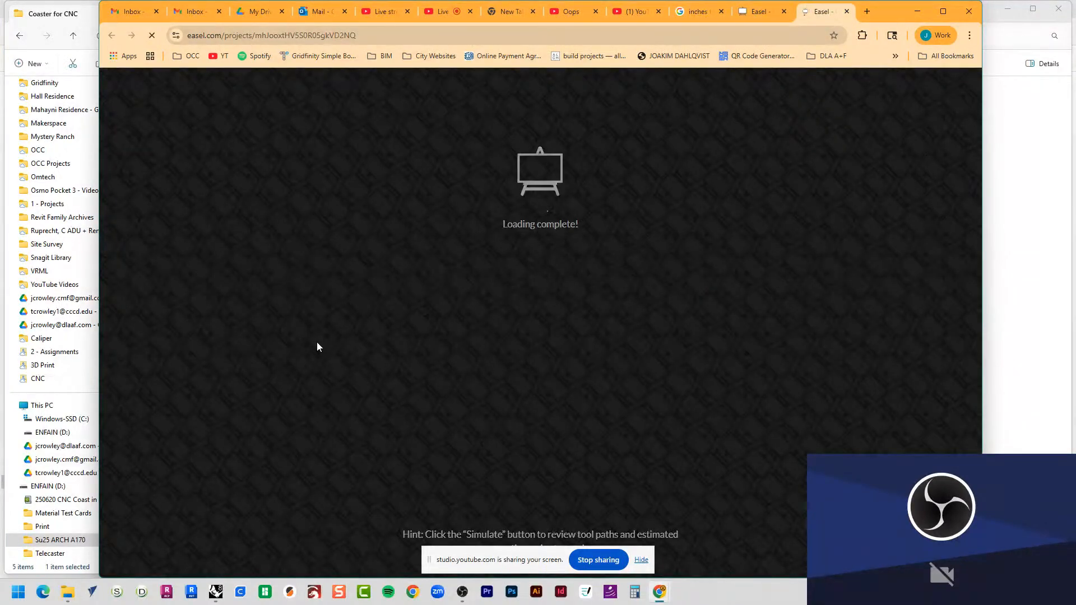